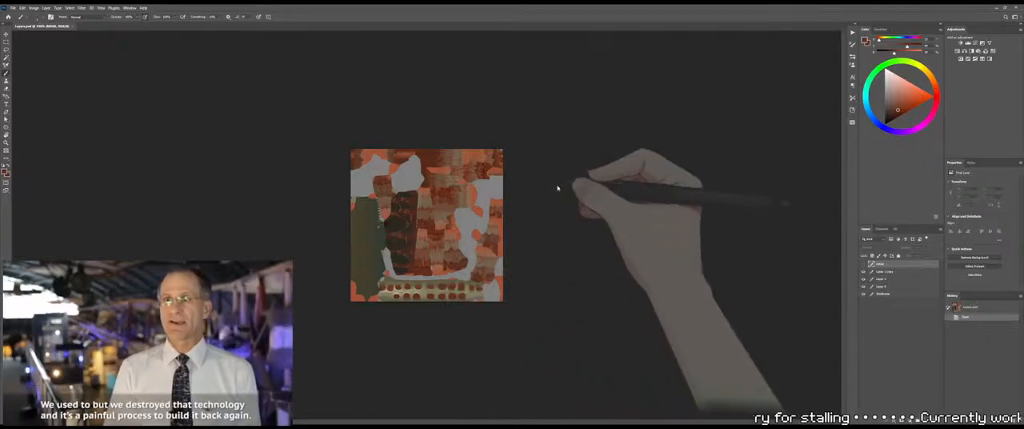
Examine the bone strip with its two rows of red sockets in the texture, and the same area on the 3D rib cage
key(z)
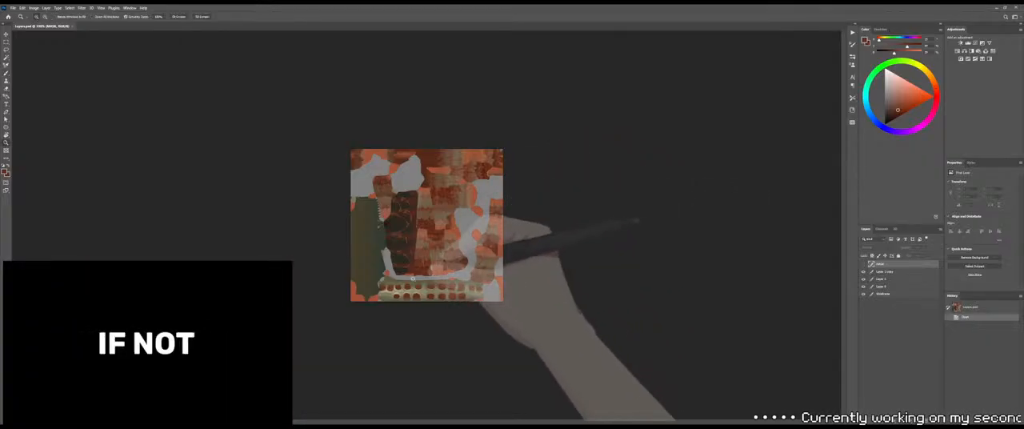
mouse_move(444, 269)
mouse_down()
mouse_move(419, 280)
mouse_move(472, 240)
mouse_up()
drag(482, 196, 507, 202)
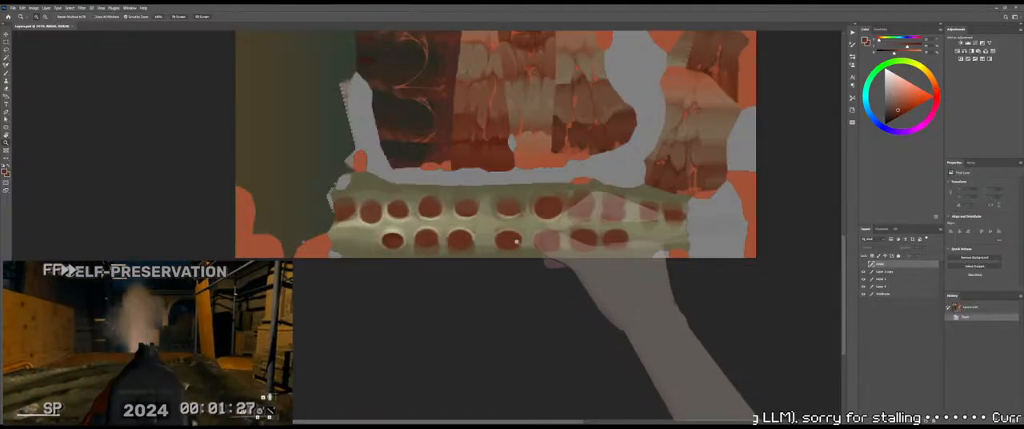
drag(431, 233, 459, 233)
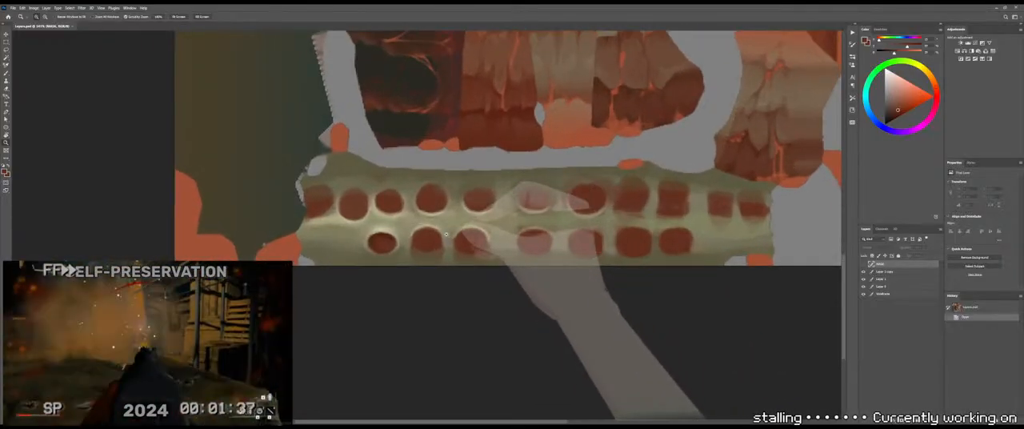
drag(547, 230, 501, 237)
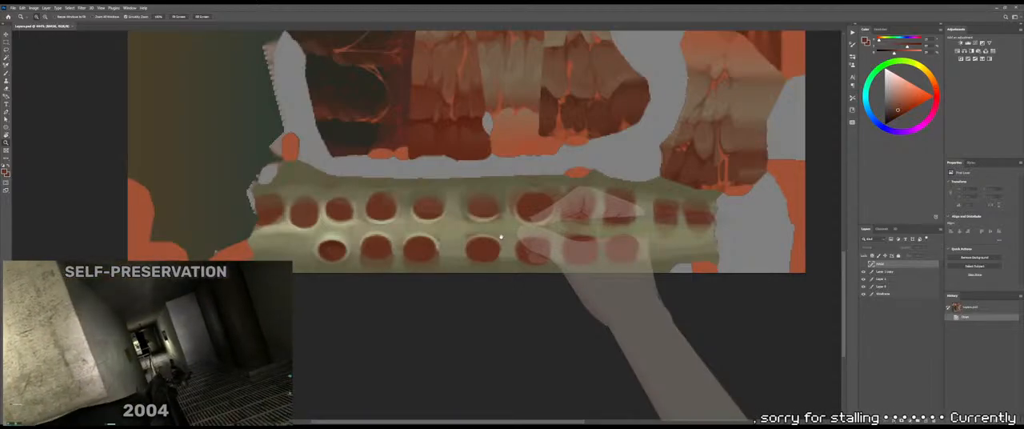
drag(500, 236, 494, 242)
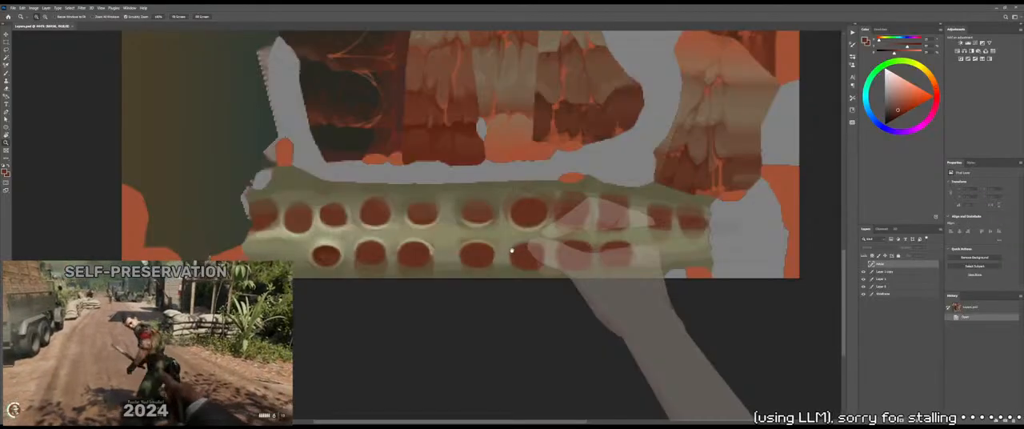
drag(511, 237, 514, 211)
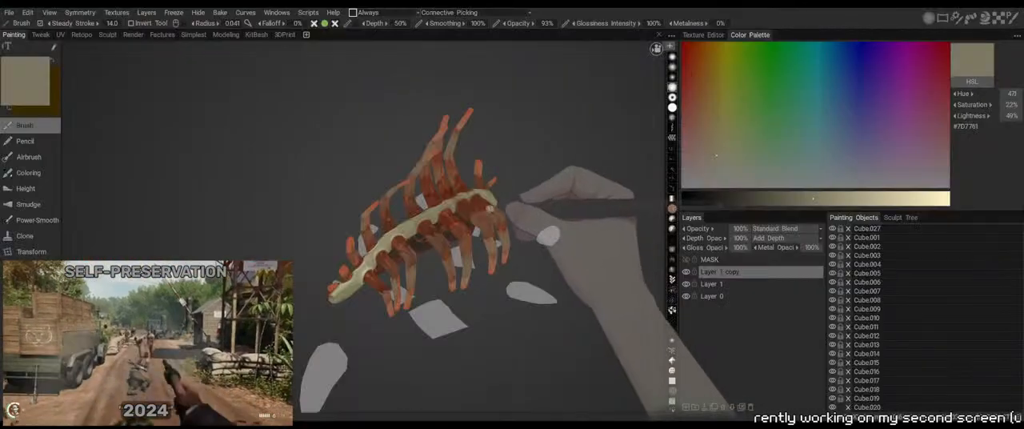
middle_drag(460, 340, 499, 345)
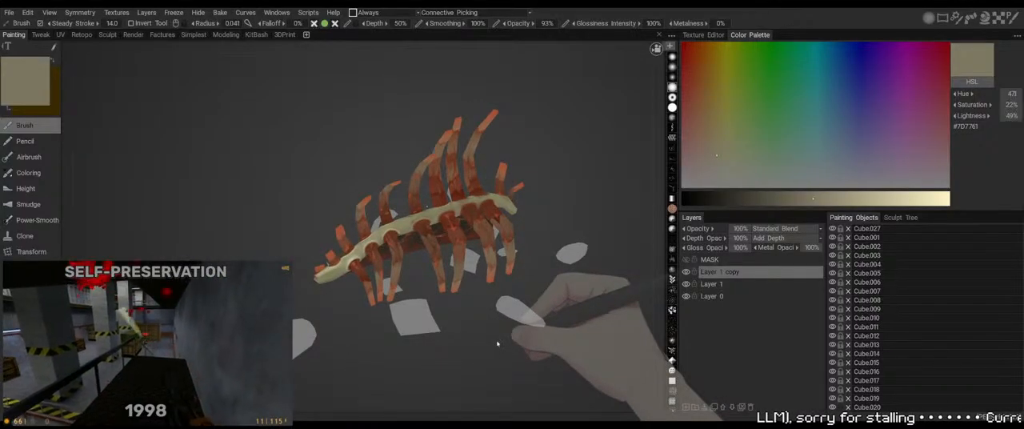
middle_drag(498, 344, 487, 331)
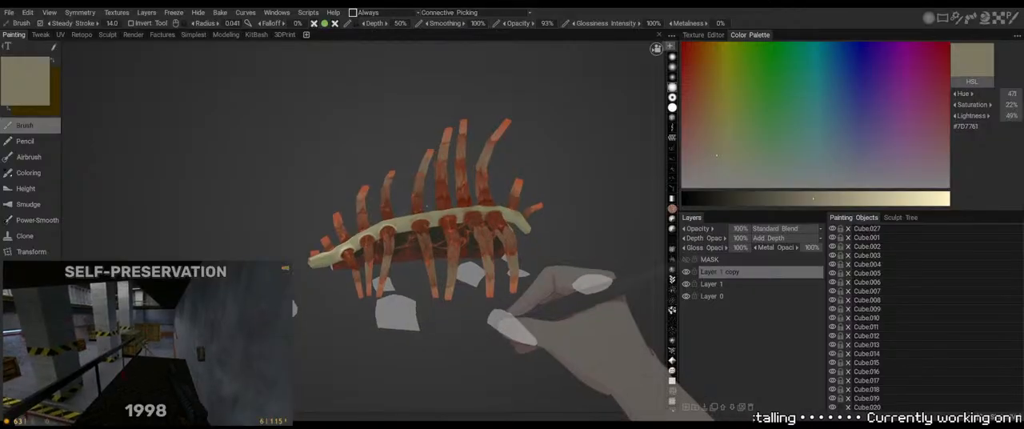
Switch to Photoshop and sample the pale bone colour above the first socket of the strip's lower row
key(alt+Tab)
mouse_move(573, 246)
ctrl+mouse_down()
mouse_move(596, 245)
mouse_move(579, 232)
ctrl+mouse_up()
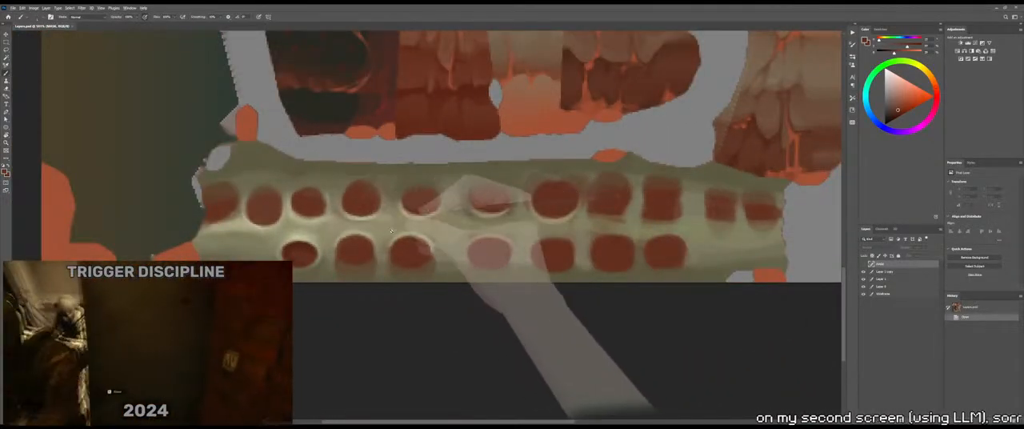
drag(417, 224, 508, 172)
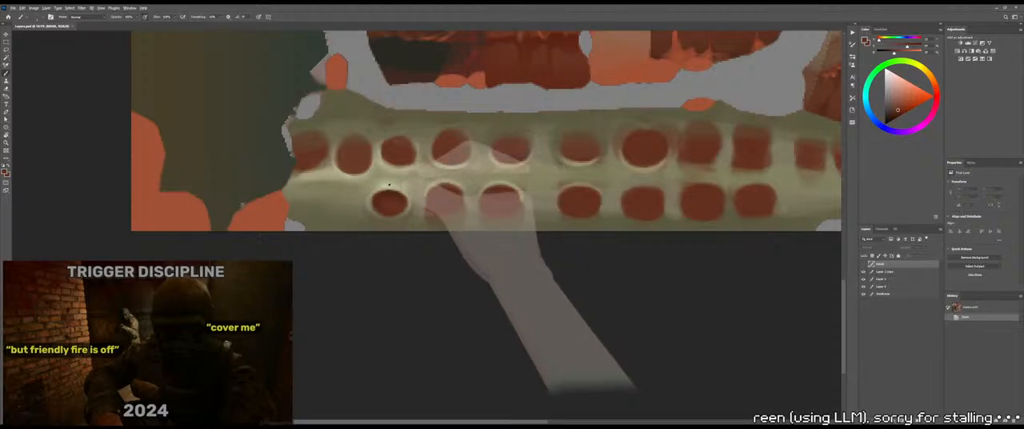
alt+click(387, 187)
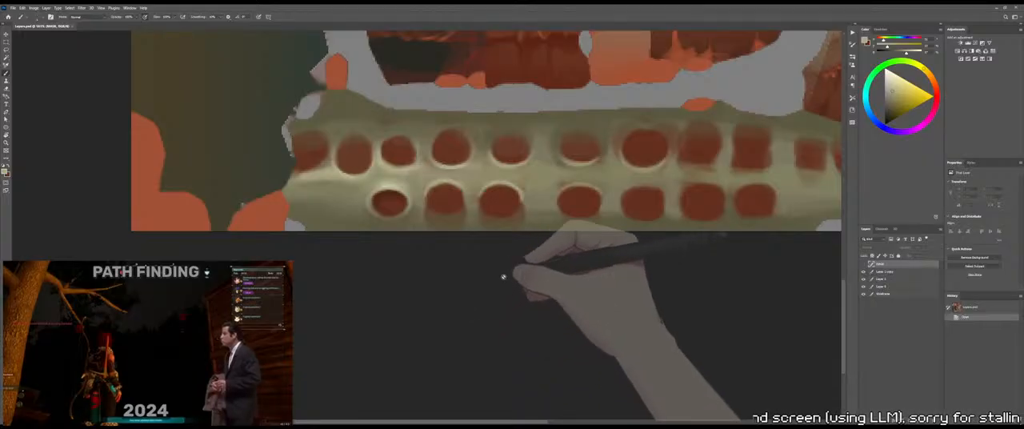
Rotate the canvas slightly so the bone strip tilts, and make Layer 1 copy the active layer
key(r)
drag(665, 204, 686, 177)
drag(656, 185, 559, 213)
key(z)
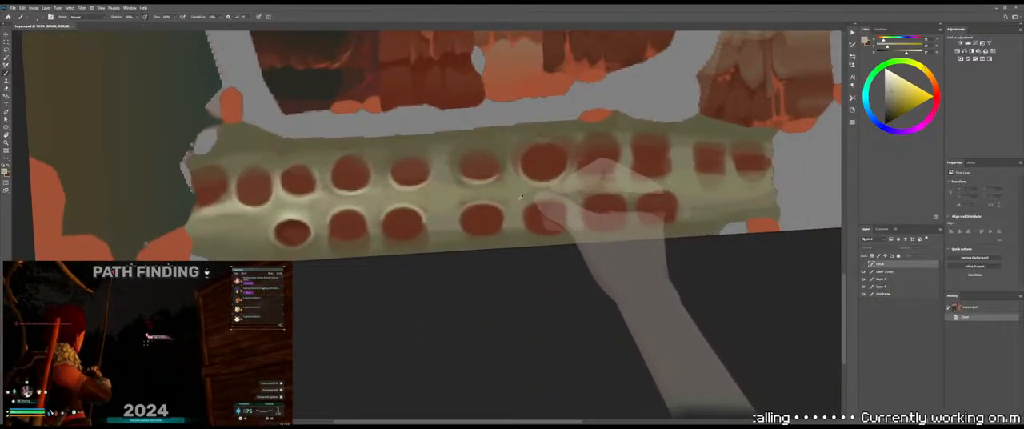
click(579, 190)
key(b)
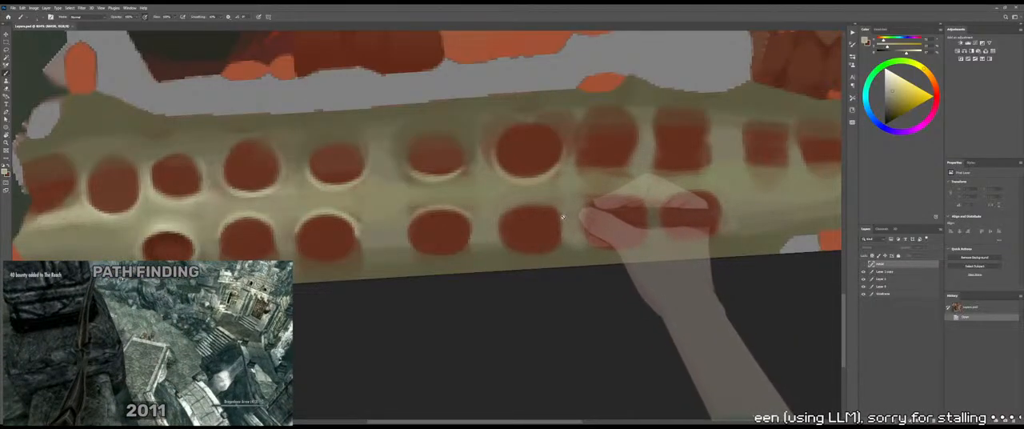
alt+scroll(562, 220, up, 2)
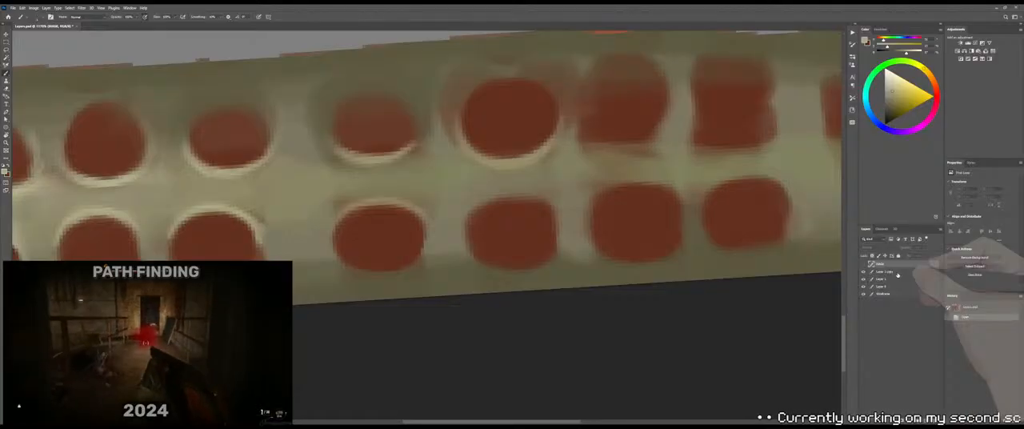
click(896, 272)
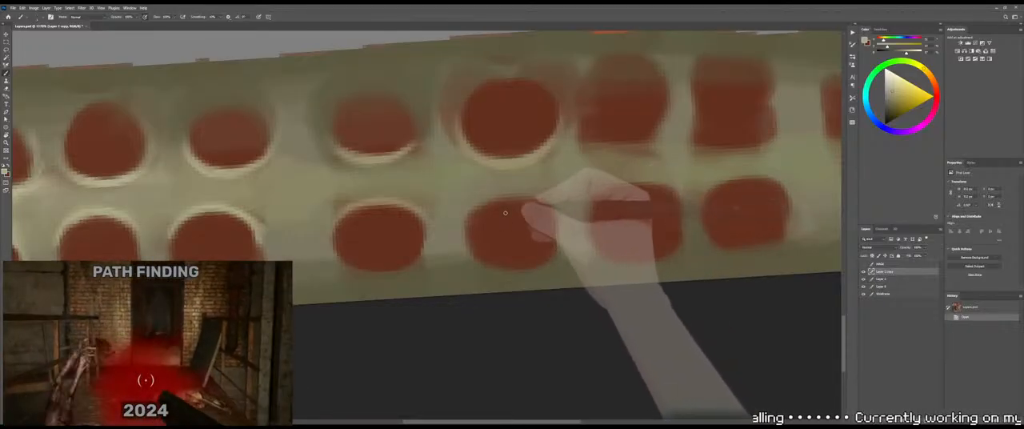
Brush a pale highlight along the upper rim of the fifth lower-row socket and check it on the 3D model
key(ctrl+z)
mouse_move(483, 201)
mouse_down()
mouse_move(470, 216)
mouse_move(506, 197)
mouse_move(537, 198)
mouse_up()
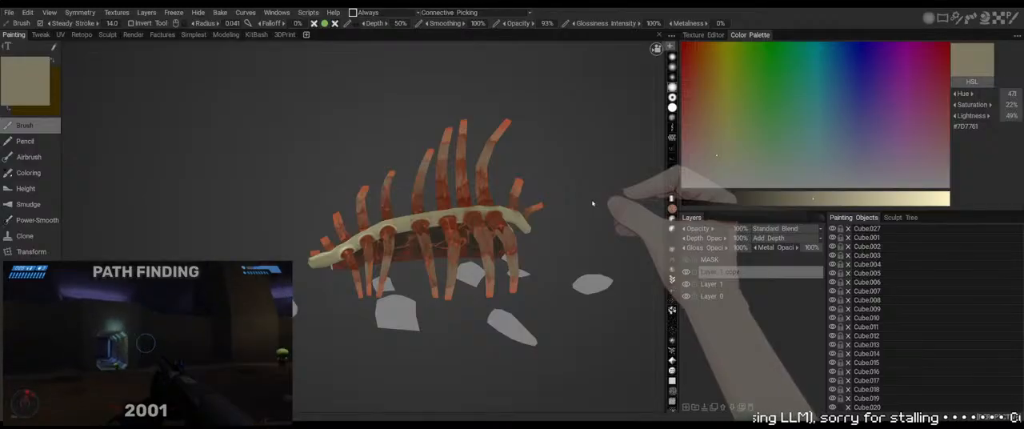
mouse_move(588, 205)
mouse_down()
mouse_move(574, 233)
mouse_move(585, 229)
mouse_move(567, 192)
mouse_move(567, 231)
mouse_move(559, 224)
mouse_move(580, 208)
mouse_up()
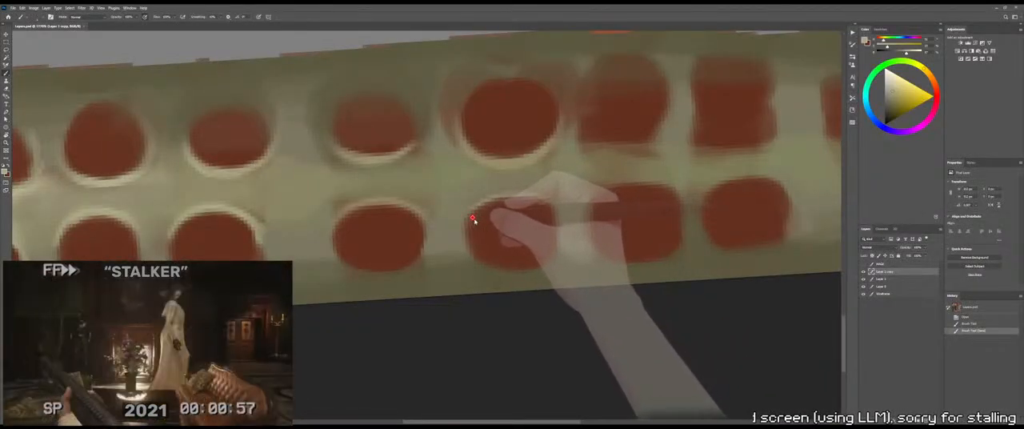
Build up the pale rim around the top of the fifth lower-row socket, undoing unwanted brush strokes
mouse_move(473, 218)
mouse_down()
mouse_move(466, 230)
mouse_move(510, 197)
mouse_move(546, 199)
mouse_move(534, 198)
mouse_move(558, 218)
mouse_up()
key(ctrl+z)
key(ctrl+z)
key(ctrl+z)
key(ctrl+z)
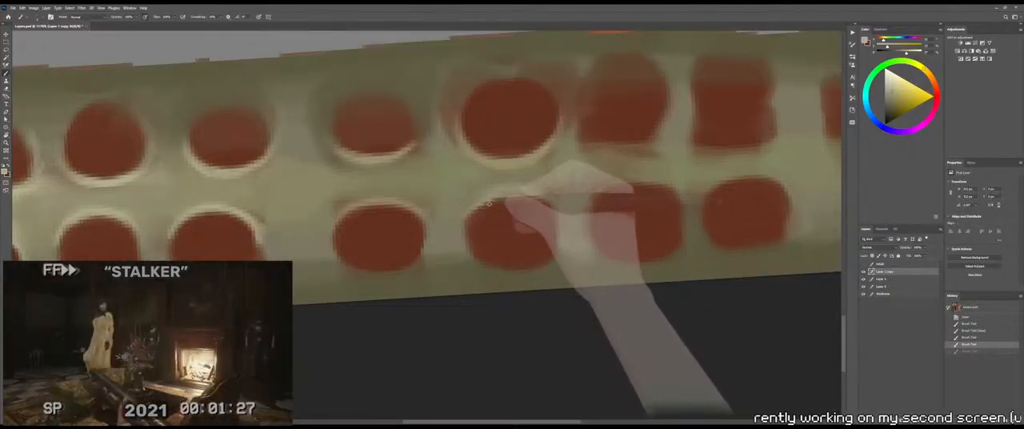
mouse_move(483, 208)
mouse_down()
mouse_move(467, 230)
mouse_move(494, 215)
mouse_up()
key(ctrl+z)
Refine the right corner and top rim of the fifth lower-row socket with sampled bone tones, checking the 3D model in between
alt+click(463, 227)
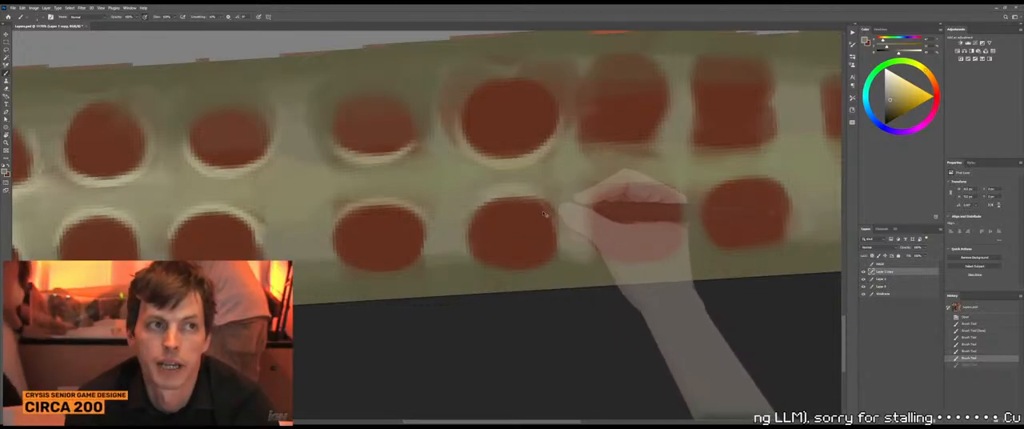
mouse_move(543, 212)
mouse_down()
mouse_move(558, 232)
mouse_move(553, 223)
mouse_up()
key(ctrl+z)
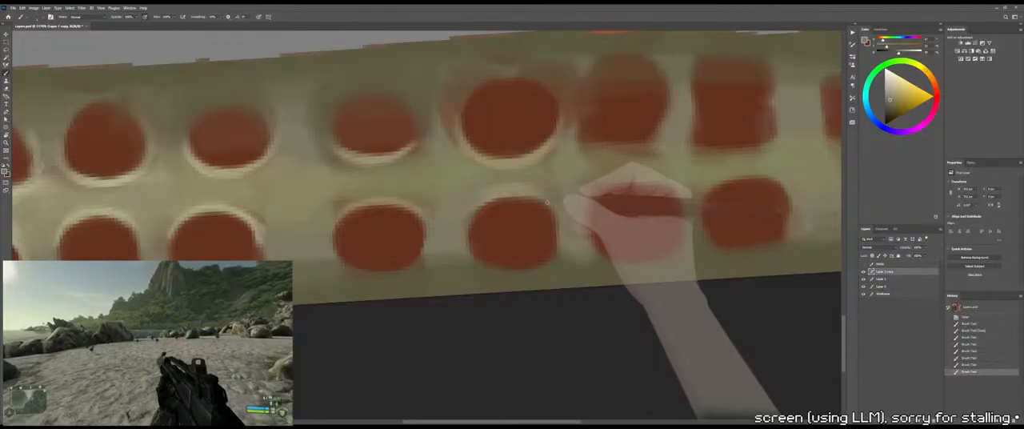
mouse_move(547, 203)
mouse_down()
mouse_move(557, 256)
mouse_move(519, 219)
mouse_move(554, 190)
mouse_move(571, 205)
mouse_move(569, 244)
mouse_up()
key(alt+Tab)
key(alt+Tab)
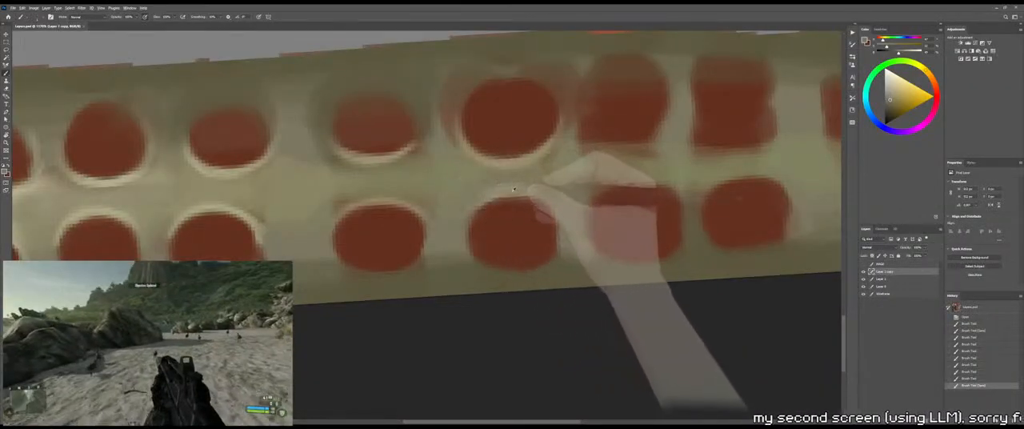
alt+click(514, 192)
mouse_move(507, 191)
mouse_down()
mouse_move(460, 223)
mouse_move(506, 212)
mouse_up()
Brighten the fifth lower-row socket's upper rim with the highlight colour sampled near the first socket, and check it on the 3D model
key(z)
key(b)
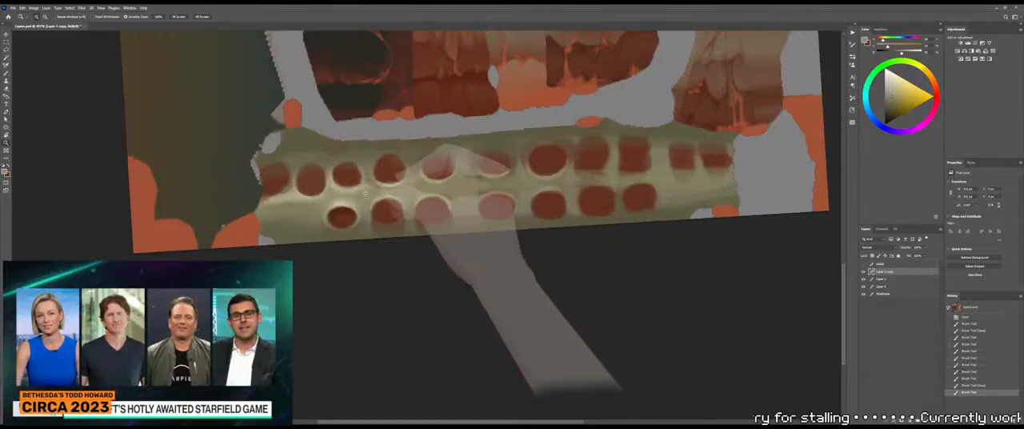
alt+click(342, 201)
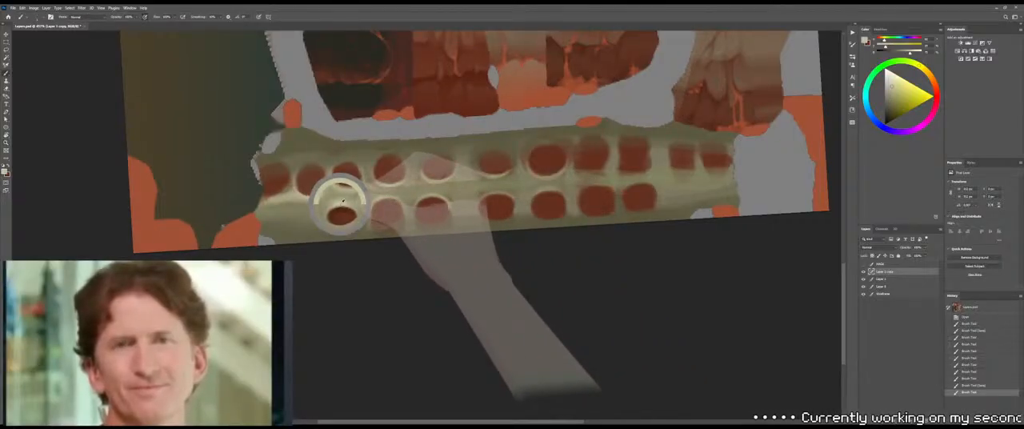
drag(547, 202, 512, 207)
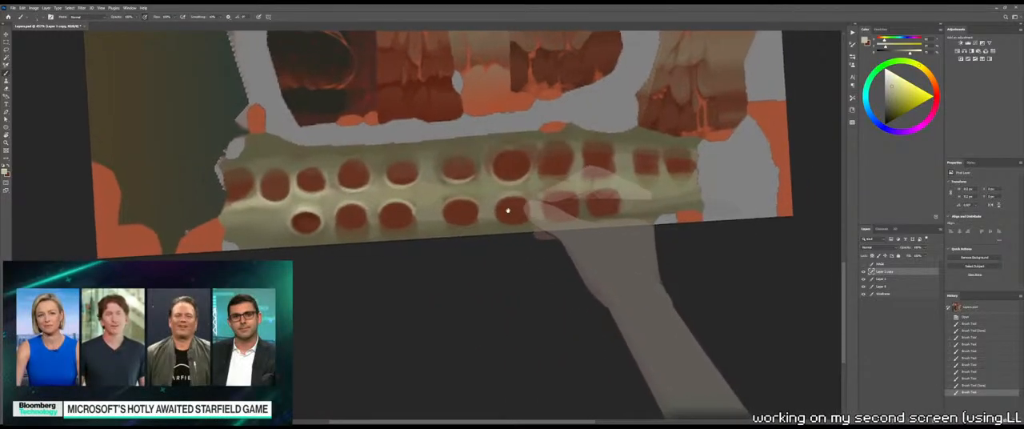
key(z)
click(521, 193)
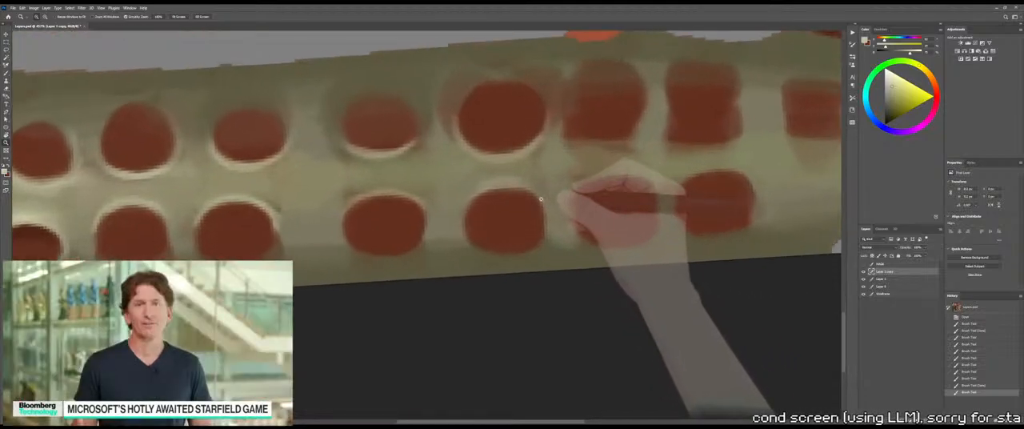
key(b)
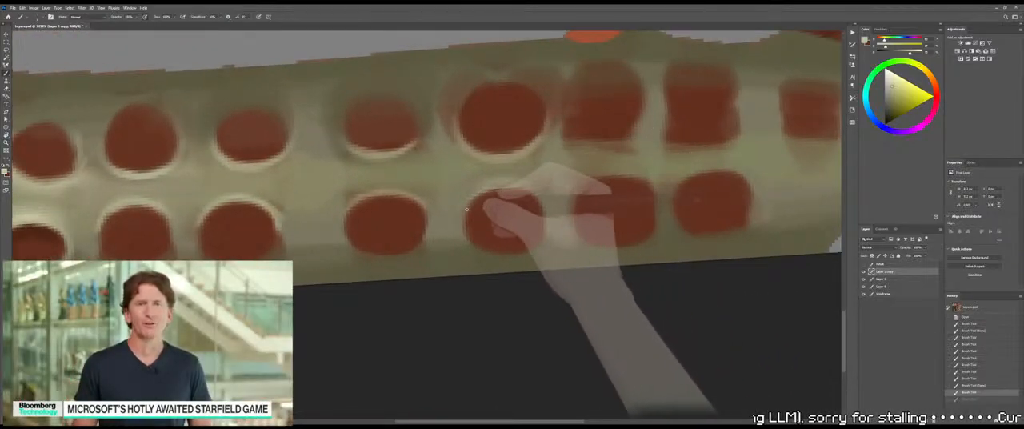
drag(476, 193, 535, 196)
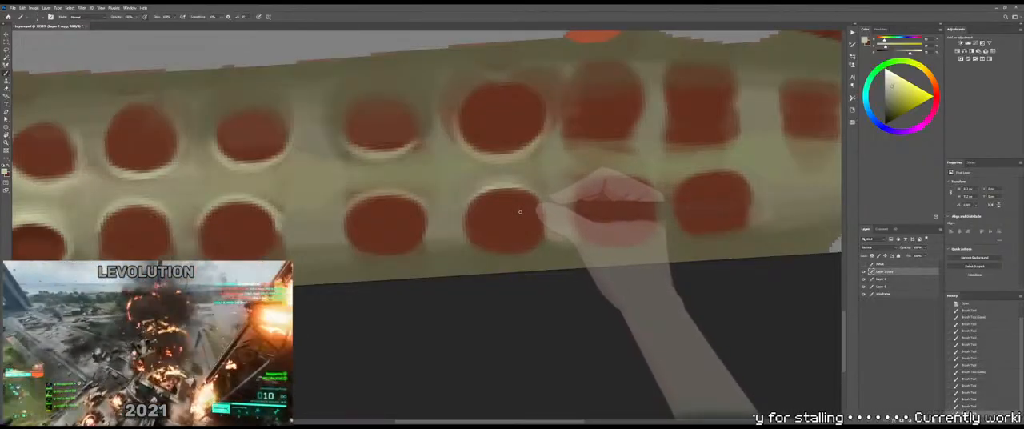
mouse_move(541, 207)
mouse_down()
mouse_move(517, 220)
mouse_move(514, 212)
mouse_up()
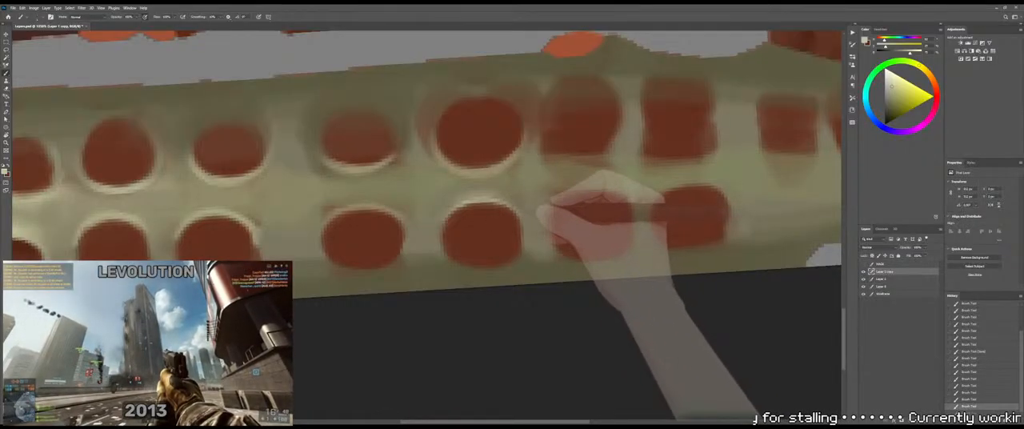
alt+scroll(515, 215, down, 10)
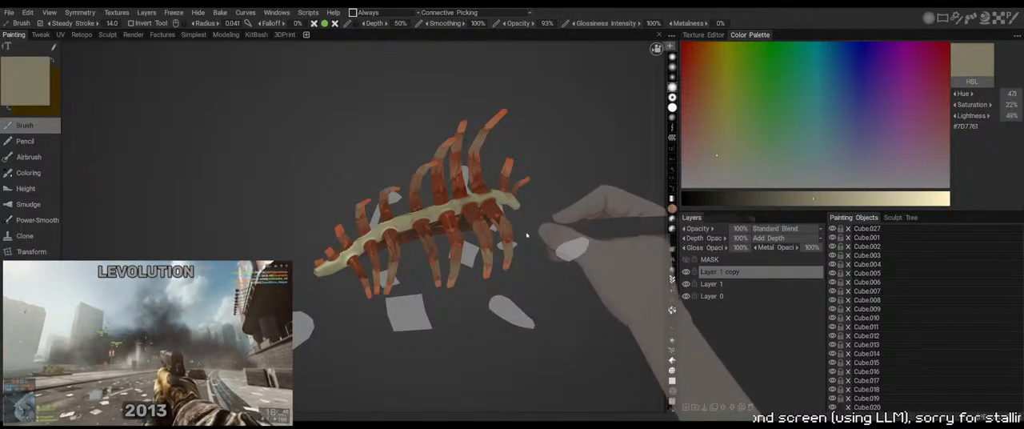
mouse_move(529, 268)
mouse_down()
mouse_move(506, 252)
mouse_move(525, 268)
mouse_up()
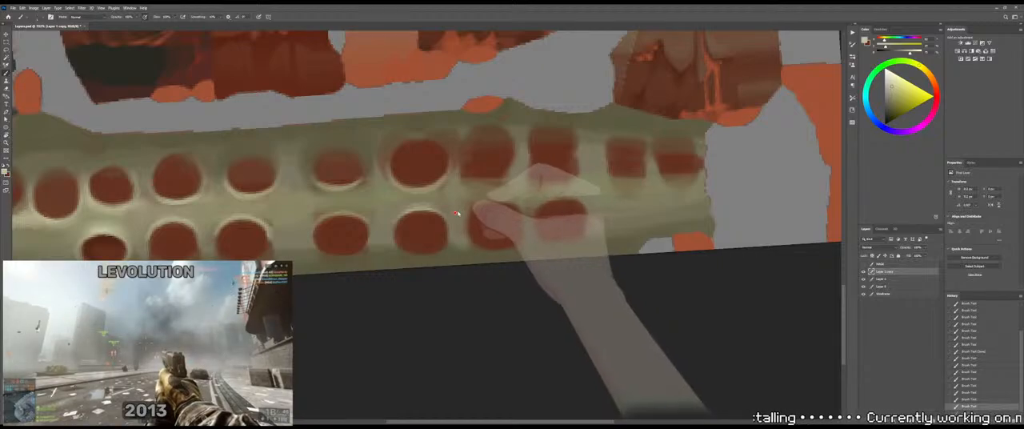
Sample a mid bone tone beside the fifth lower-row socket and brush it along the upper edge of the sixth socket
drag(498, 208, 454, 198)
alt+click(434, 207)
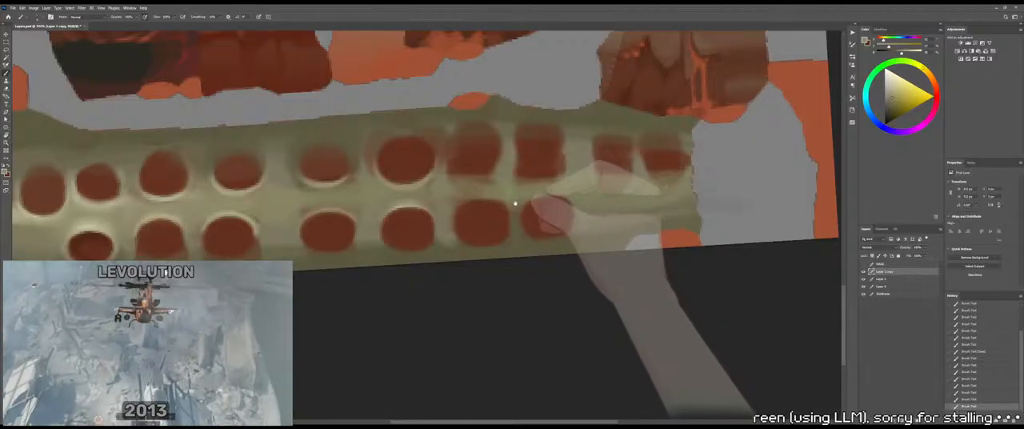
drag(525, 210, 507, 213)
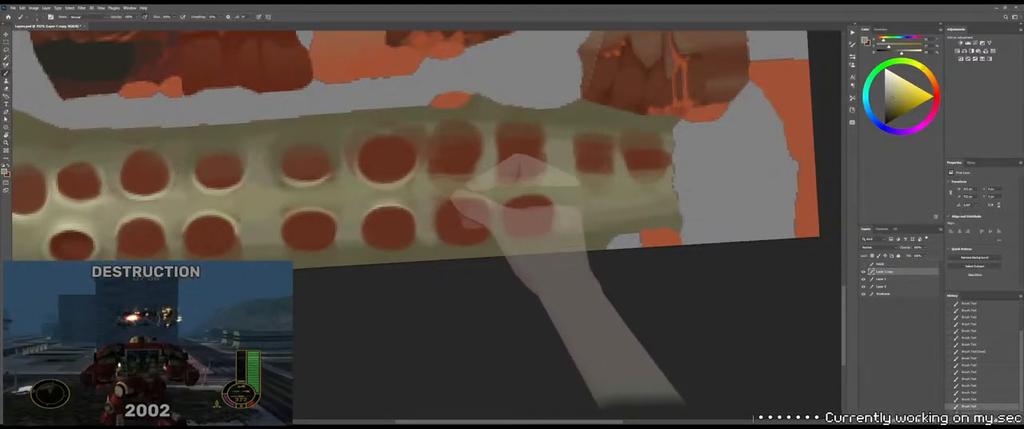
drag(438, 206, 462, 203)
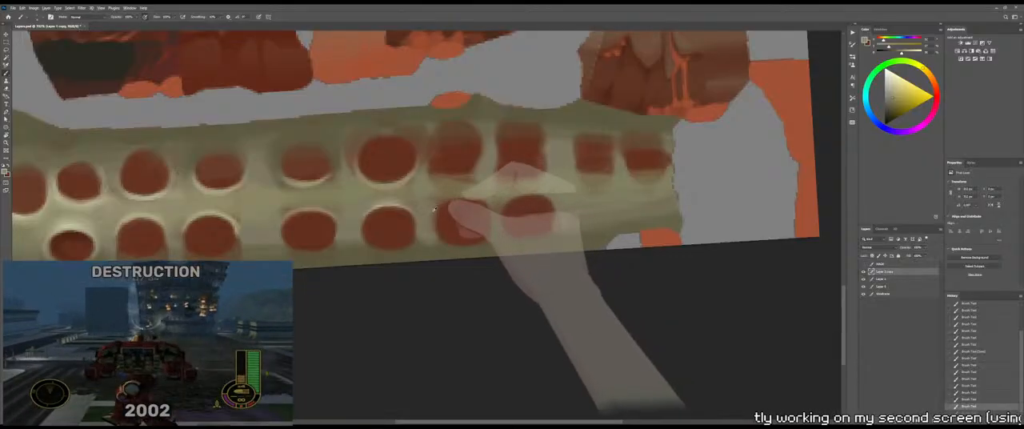
drag(433, 215, 461, 205)
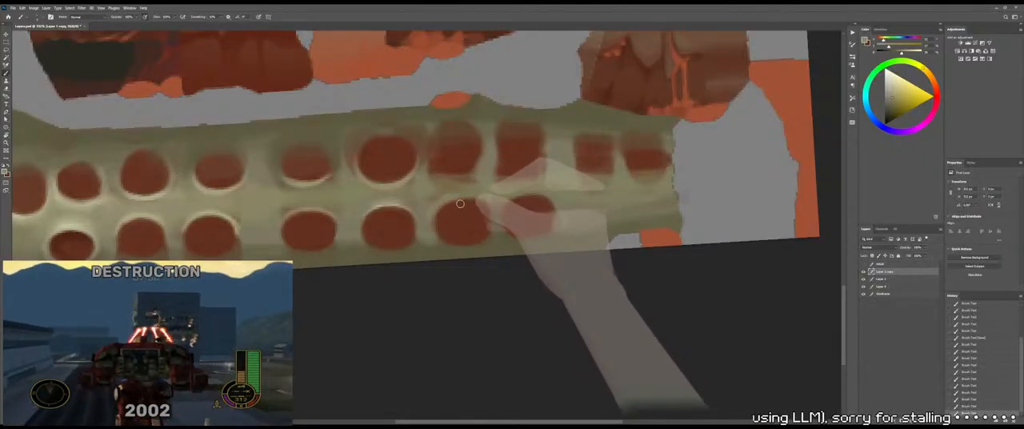
drag(444, 205, 489, 210)
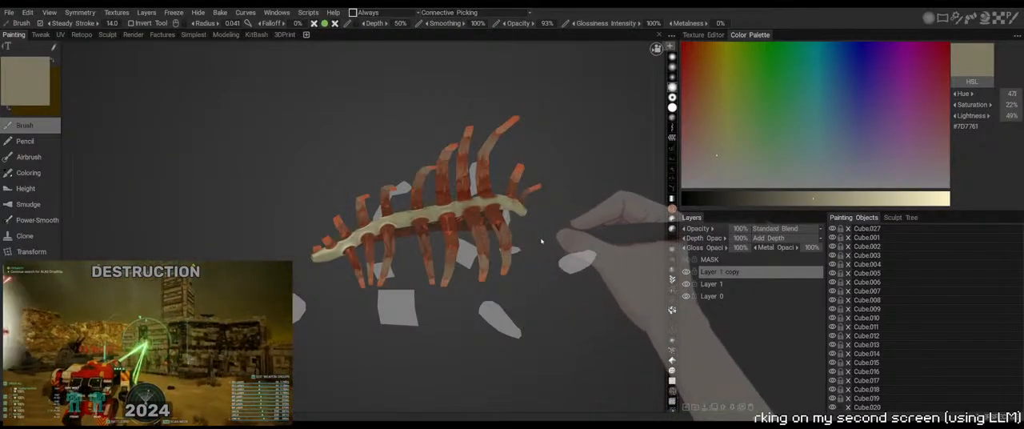
Inspect the spine on the 3D model, then brush bone tone along the upper rim of the sixth lower-row socket
mouse_move(541, 239)
mouse_down()
mouse_move(519, 272)
mouse_move(535, 243)
mouse_up()
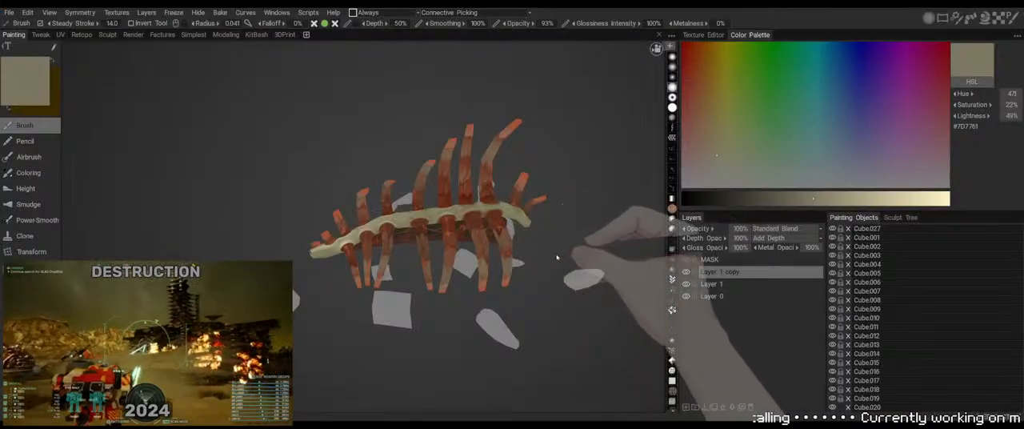
drag(558, 258, 527, 229)
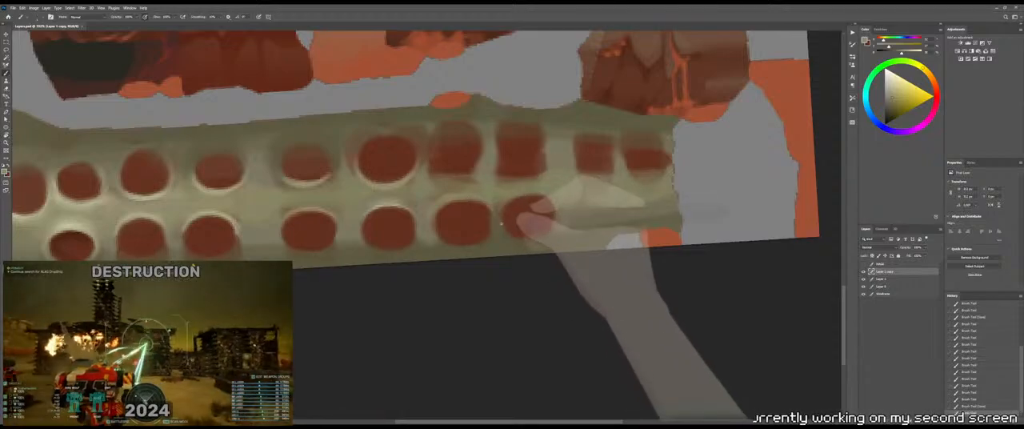
mouse_move(484, 201)
mouse_down()
mouse_move(490, 214)
mouse_move(453, 202)
mouse_up()
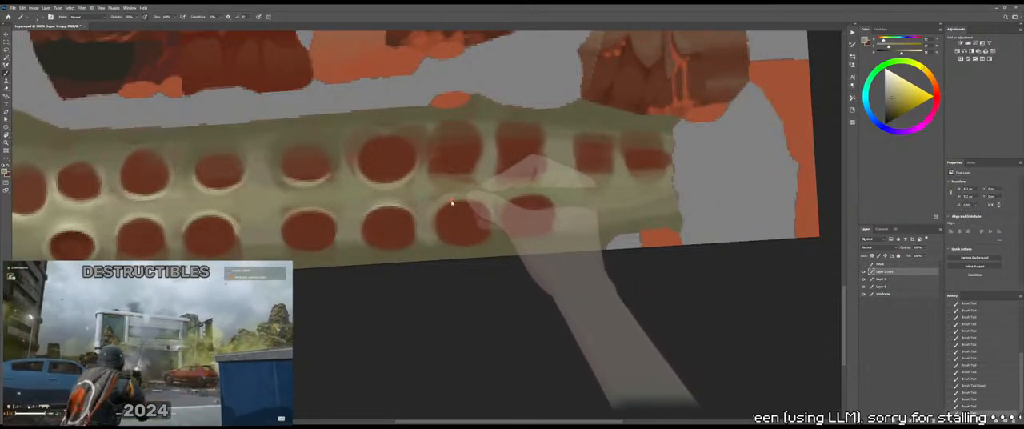
drag(513, 207, 468, 211)
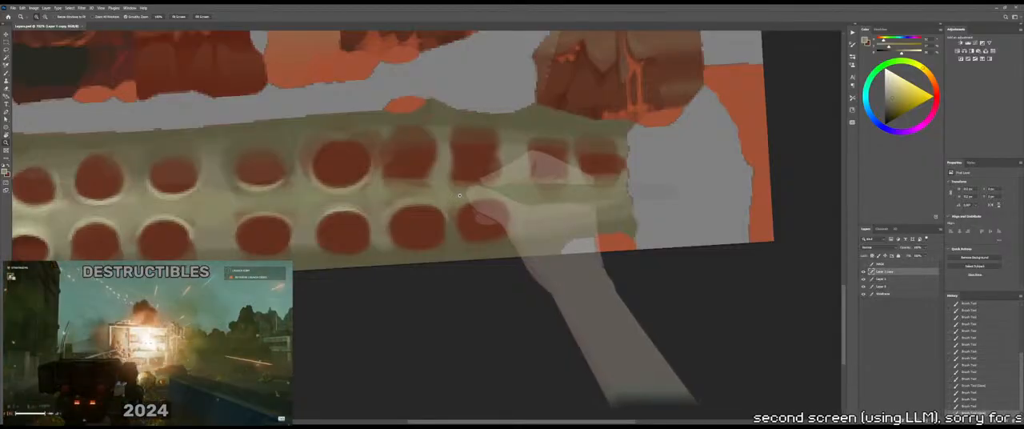
Brush bone tone around the top and side edges of the seventh lower-row socket to round its outline
drag(459, 195, 464, 198)
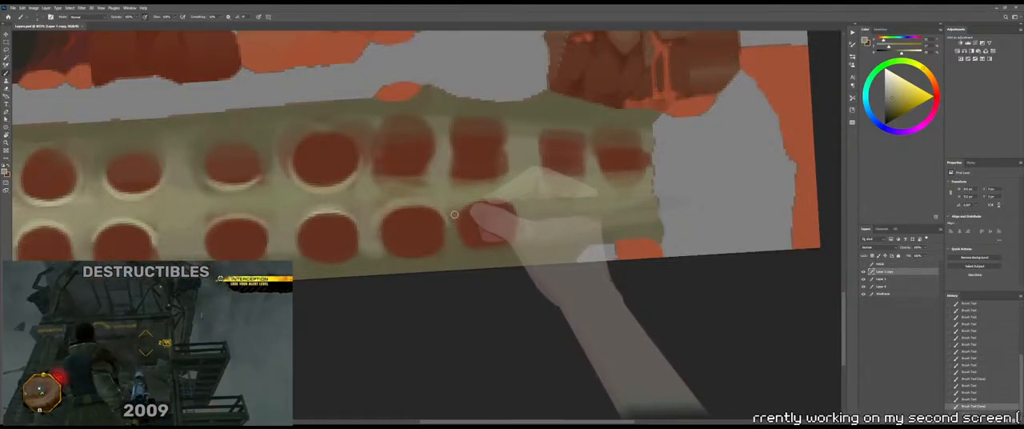
mouse_move(492, 201)
mouse_down()
mouse_move(505, 204)
mouse_move(475, 200)
mouse_up()
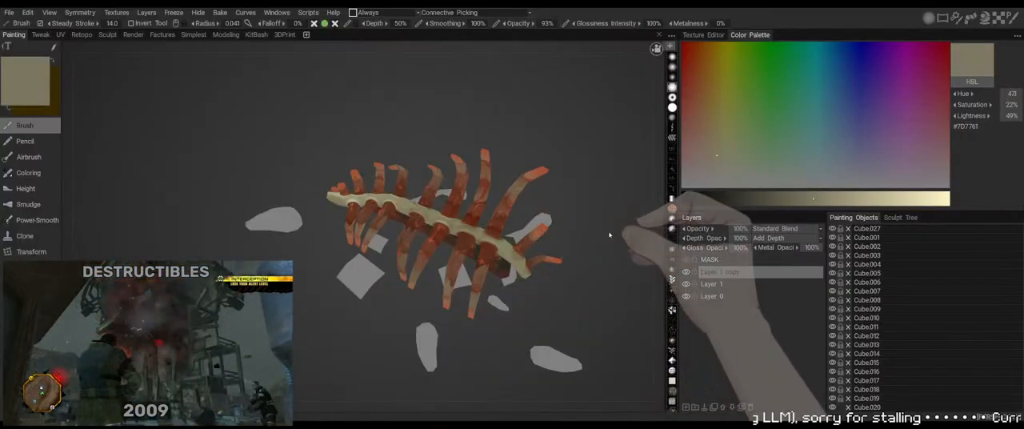
mouse_move(609, 234)
mouse_down()
mouse_move(564, 203)
mouse_move(579, 238)
mouse_move(594, 228)
mouse_up()
drag(593, 220, 489, 201)
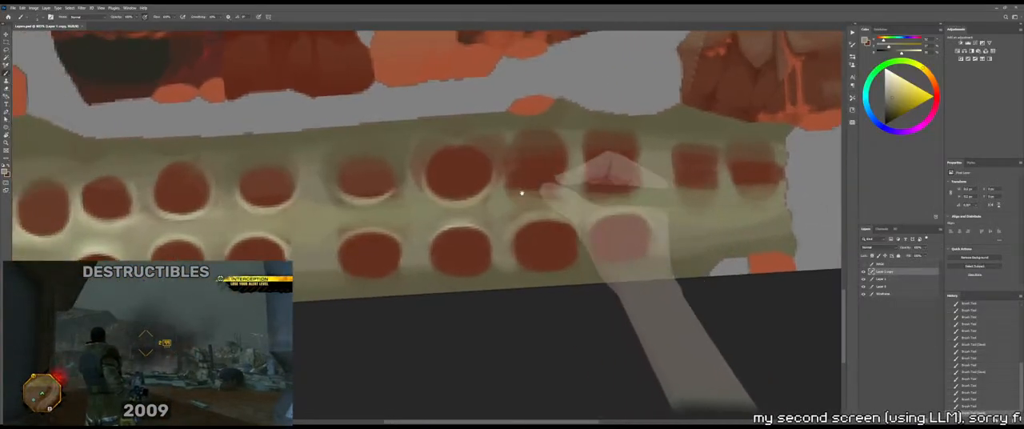
Reshape the lower edge of the upper-row socket above the sixth lower-row one with sampled red and bone tones, and save the file
drag(522, 193, 527, 193)
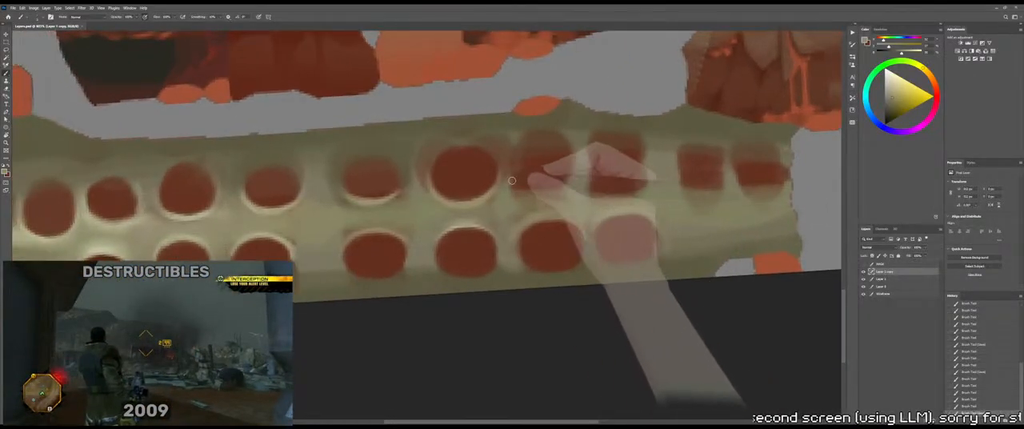
alt+click(551, 173)
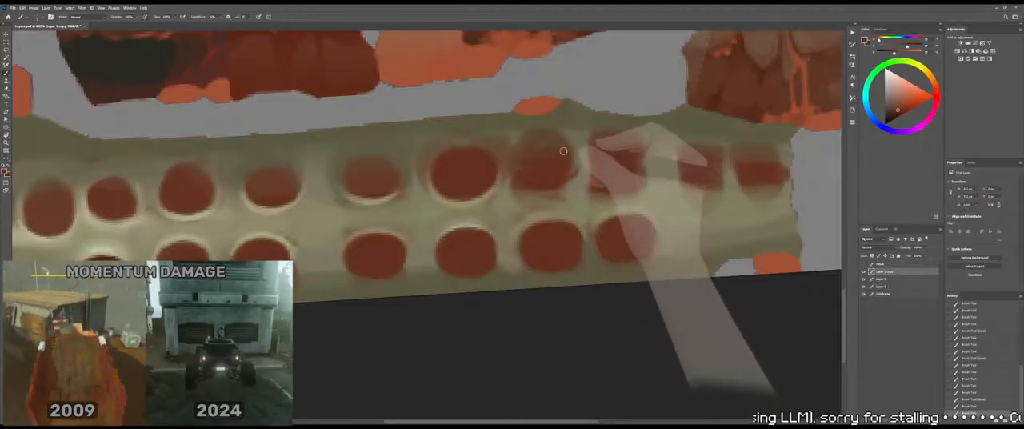
drag(533, 185, 537, 187)
alt+click(513, 201)
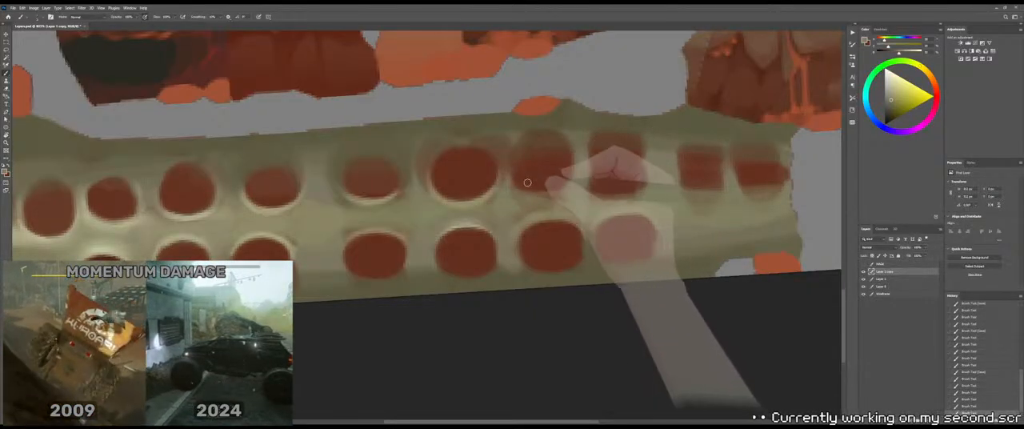
drag(573, 189, 546, 196)
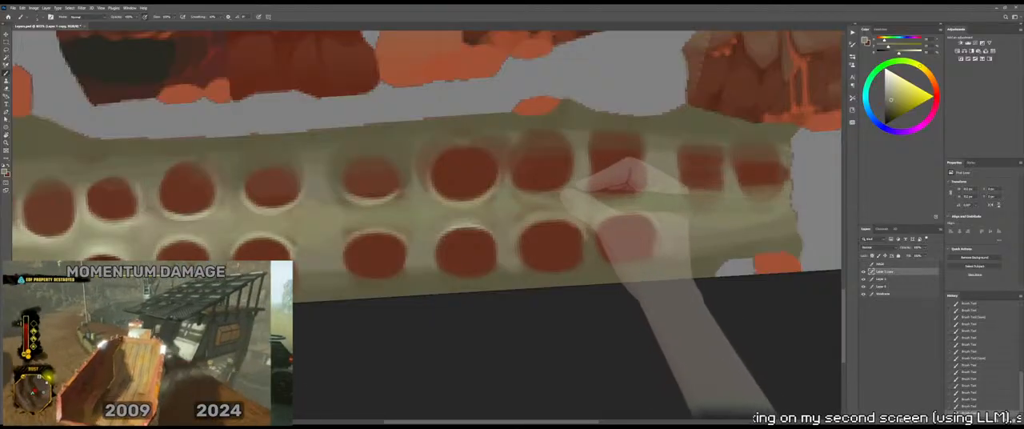
key(ctrl+s)
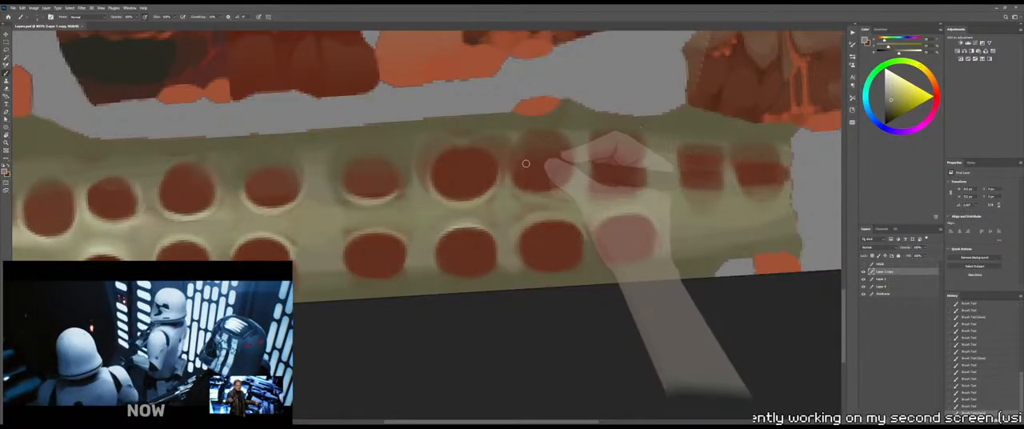
Build up the bone-coloured rim beneath the upper-row socket that sits above the sixth lower-row one
ctrl+drag(548, 201, 521, 205)
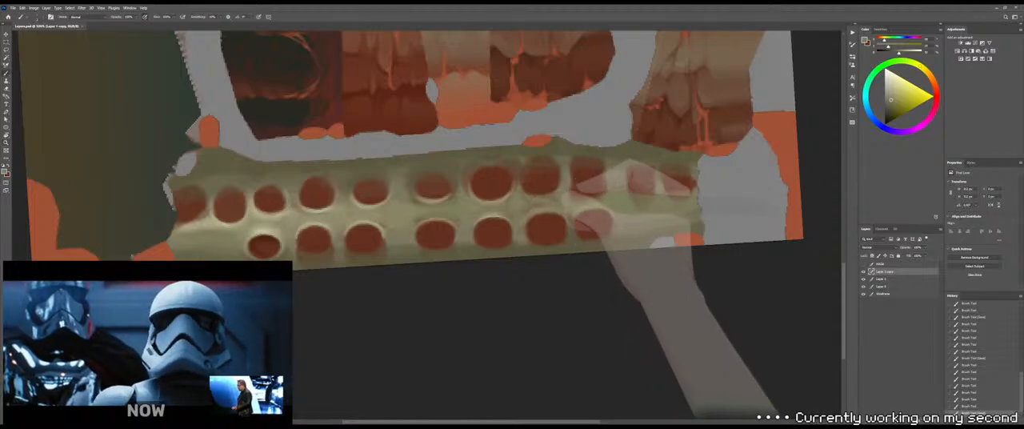
mouse_move(547, 196)
mouse_down()
mouse_move(502, 189)
mouse_move(564, 198)
mouse_up()
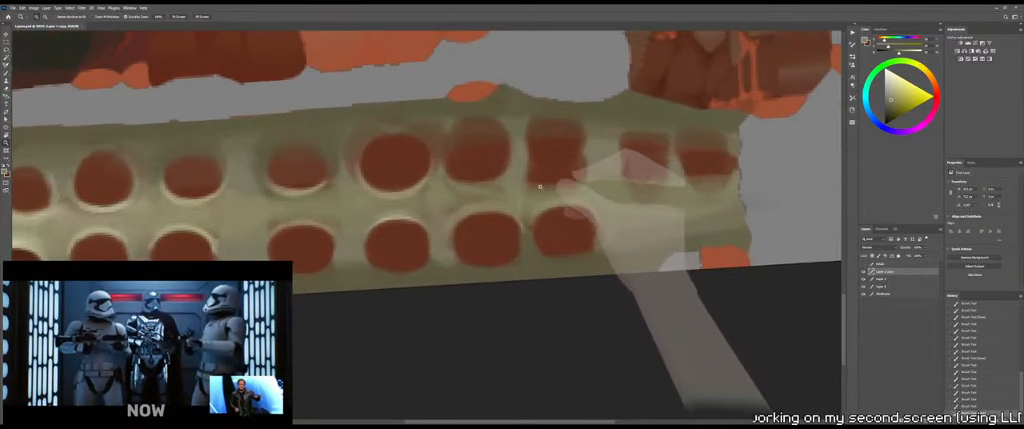
drag(486, 188, 503, 187)
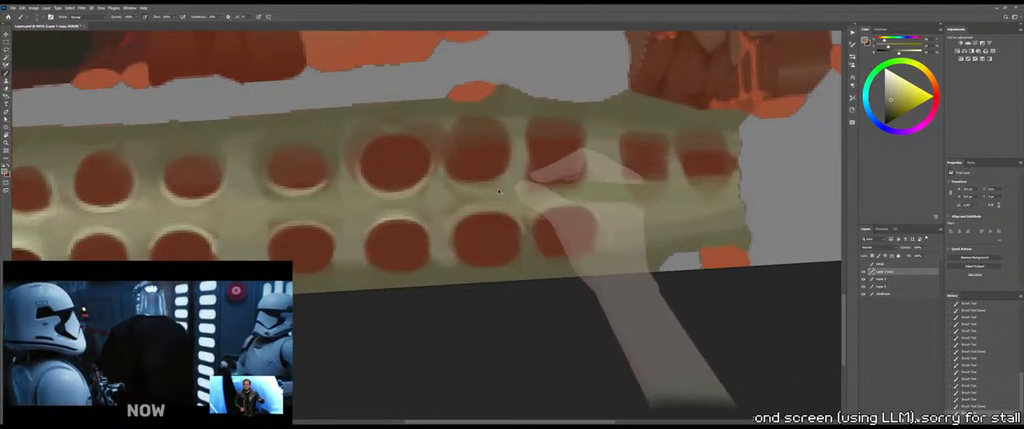
alt+right_drag(475, 188, 469, 192)
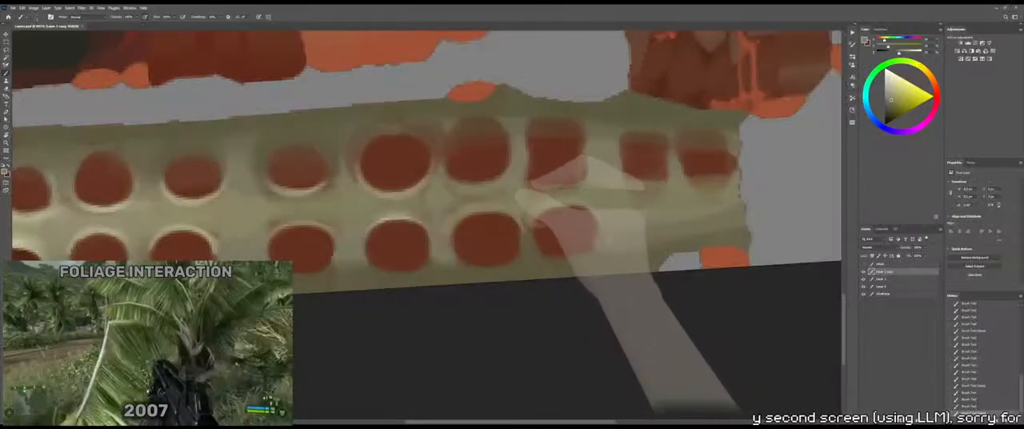
mouse_move(451, 183)
mouse_down()
mouse_move(439, 175)
mouse_move(465, 185)
mouse_up()
Sample the socket's dark red and fill out the bottom of the upper-row socket above the sixth lower-row one
alt+click(454, 170)
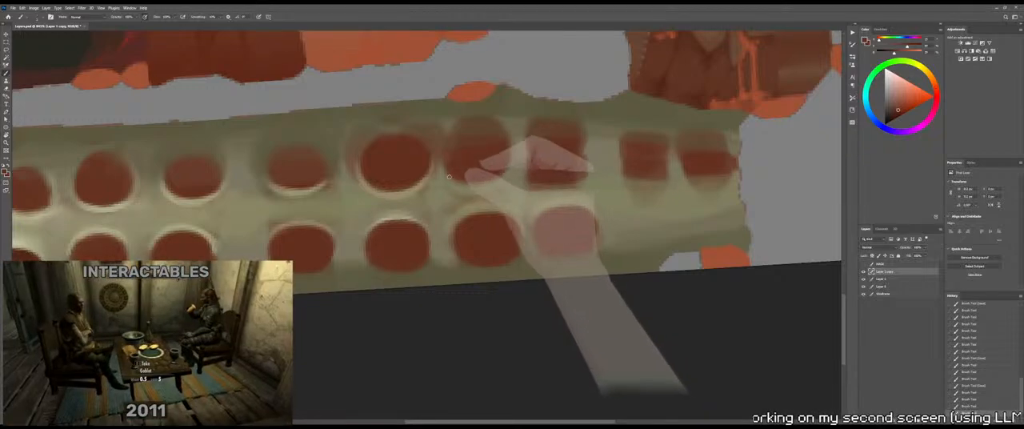
drag(448, 171, 477, 179)
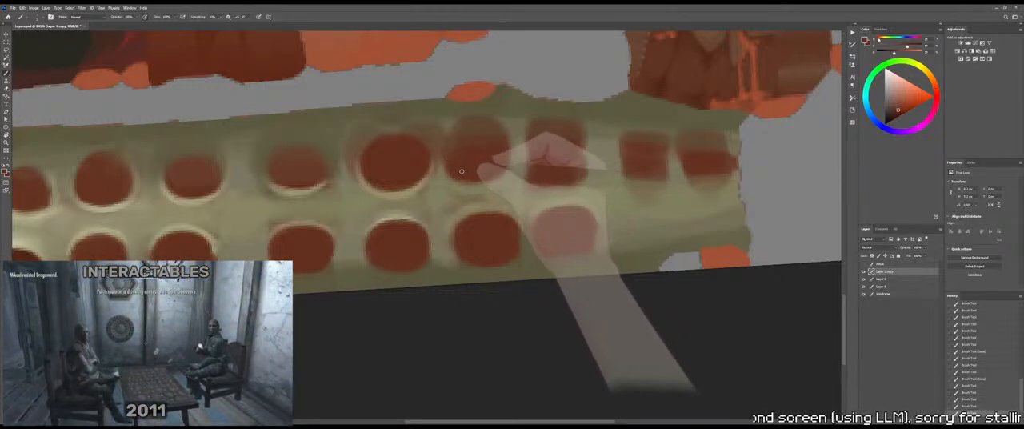
drag(458, 175, 489, 177)
drag(480, 177, 488, 174)
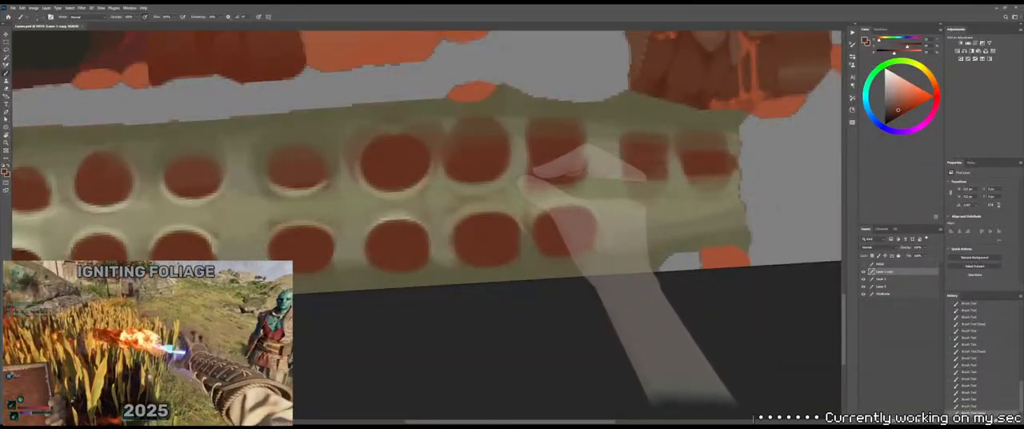
Trim that upper-row socket's right edge with a sampled bone tone, undoing a stray stroke, and check it on the 3D model
alt+click(513, 171)
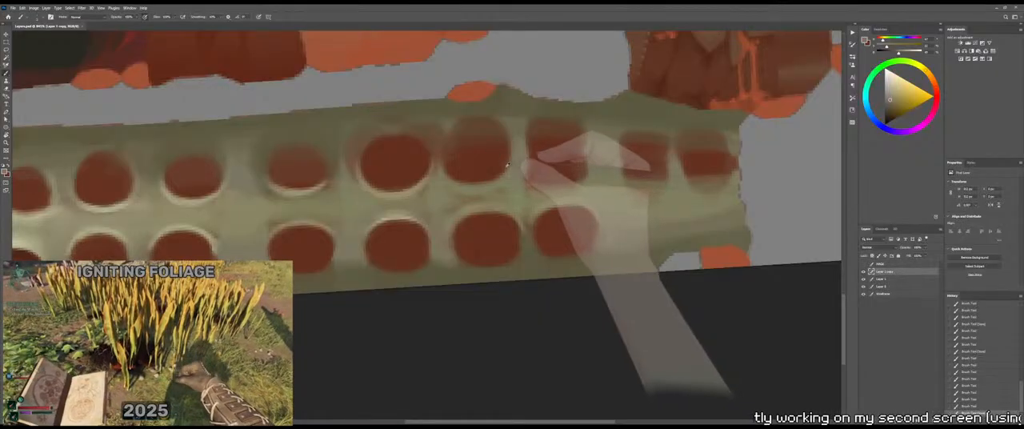
drag(505, 163, 500, 169)
key(ctrl+z)
alt+right_drag(503, 158, 506, 160)
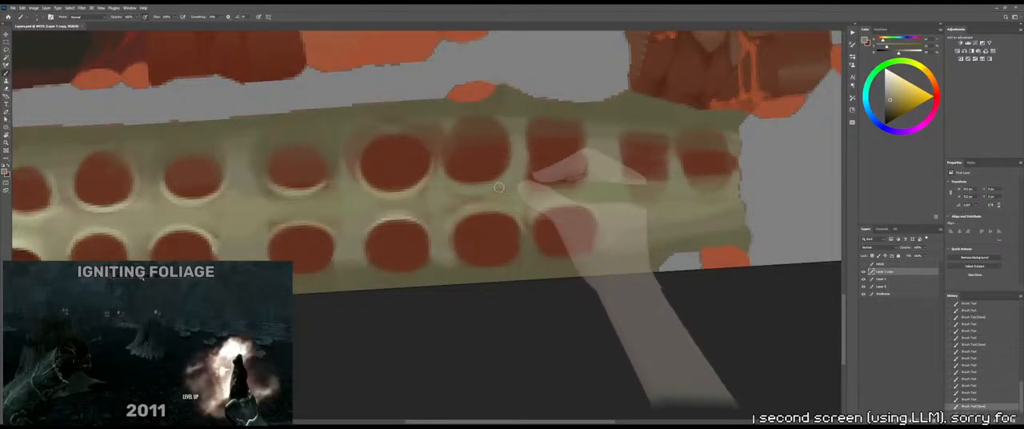
mouse_move(500, 179)
mouse_down()
mouse_move(510, 150)
mouse_move(504, 171)
mouse_up()
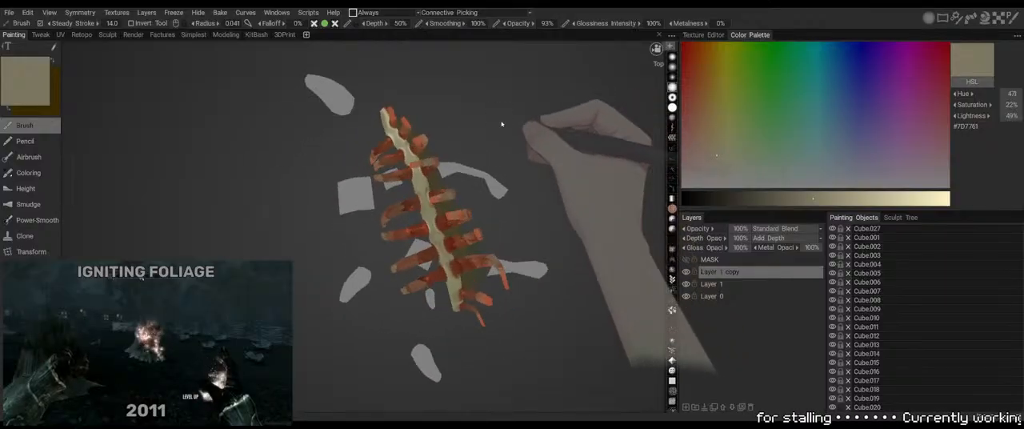
drag(503, 124, 405, 75)
mouse_move(519, 104)
mouse_down()
mouse_move(528, 121)
mouse_move(529, 111)
mouse_up()
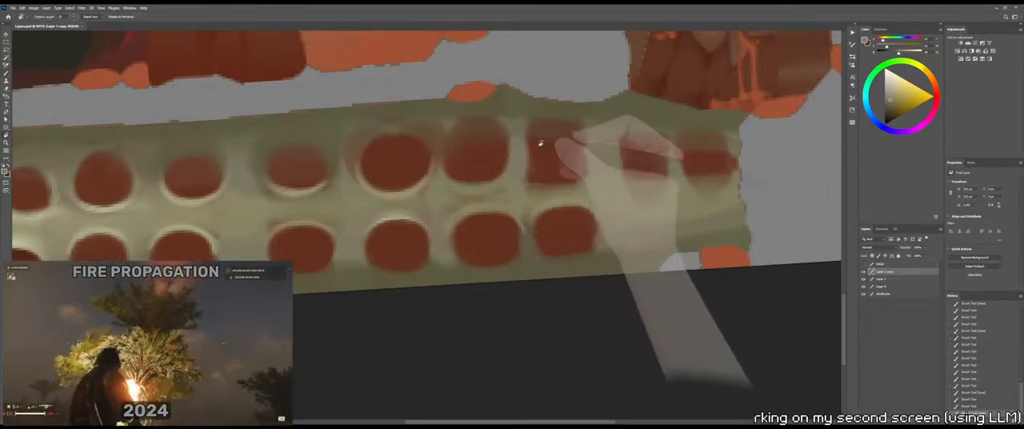
Rotate the canvas upside down, paint bone tone between the upper-row sockets above the fifth and sixth lower-row ones, and inspect the 3D model
drag(541, 143, 361, 269)
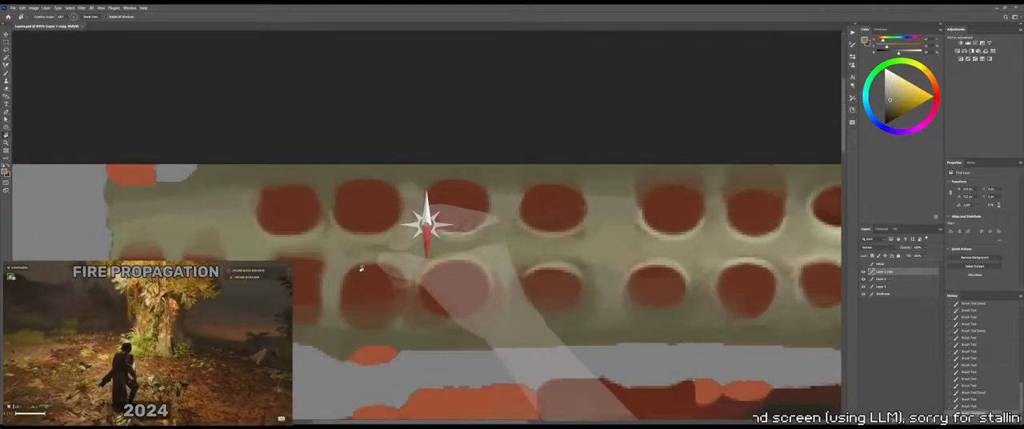
mouse_move(419, 234)
mouse_down()
mouse_move(489, 183)
mouse_move(483, 160)
mouse_up()
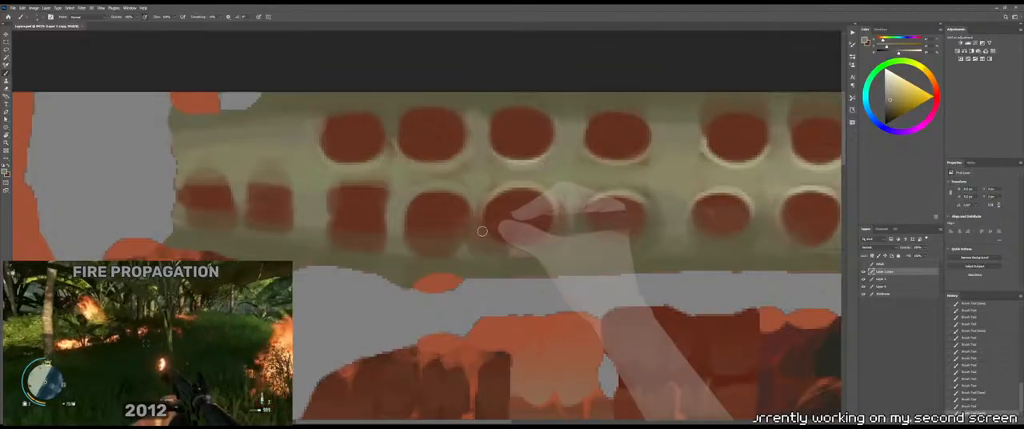
alt+right_drag(461, 217, 461, 219)
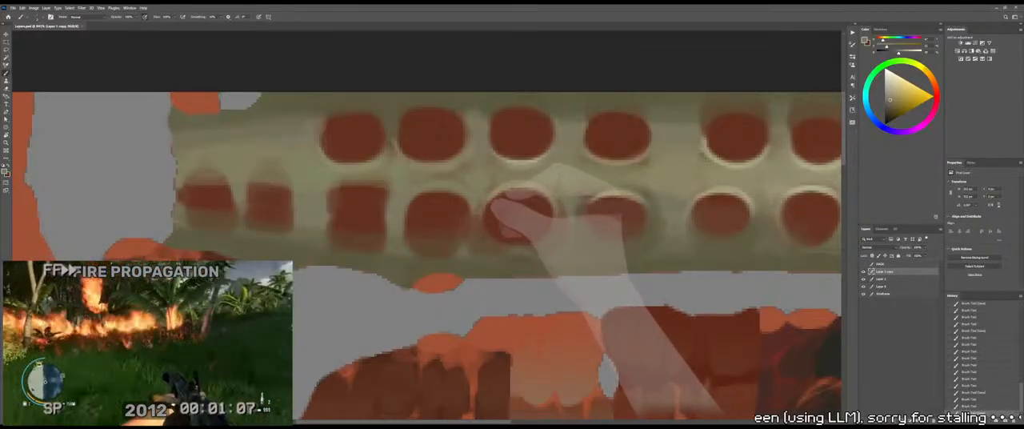
alt+right_drag(475, 211, 474, 213)
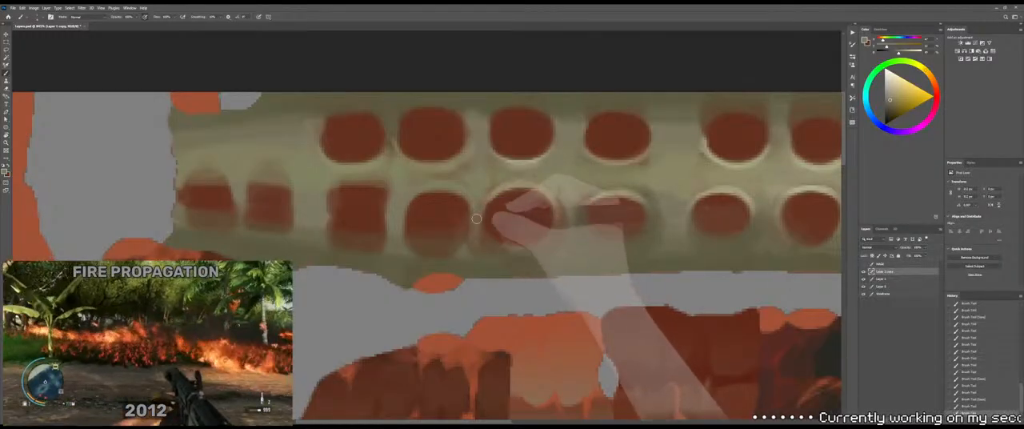
mouse_move(477, 219)
mouse_down()
mouse_move(493, 239)
mouse_move(462, 225)
mouse_up()
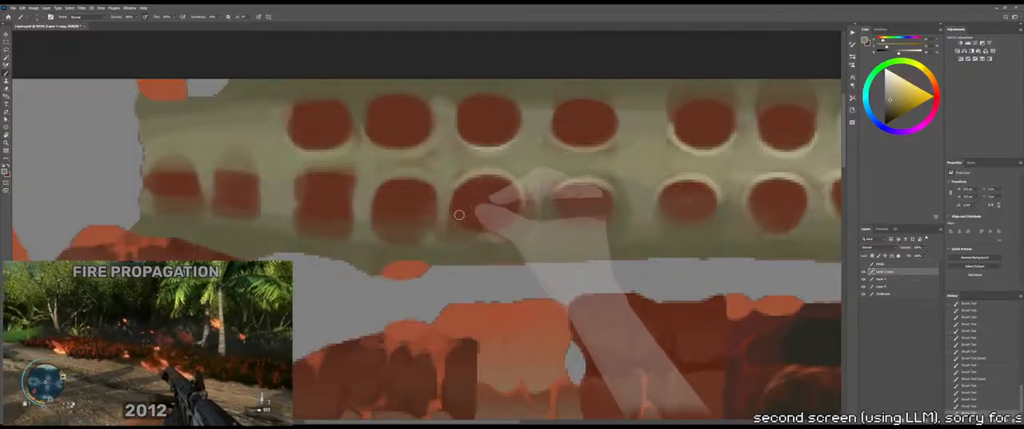
key(alt+Tab)
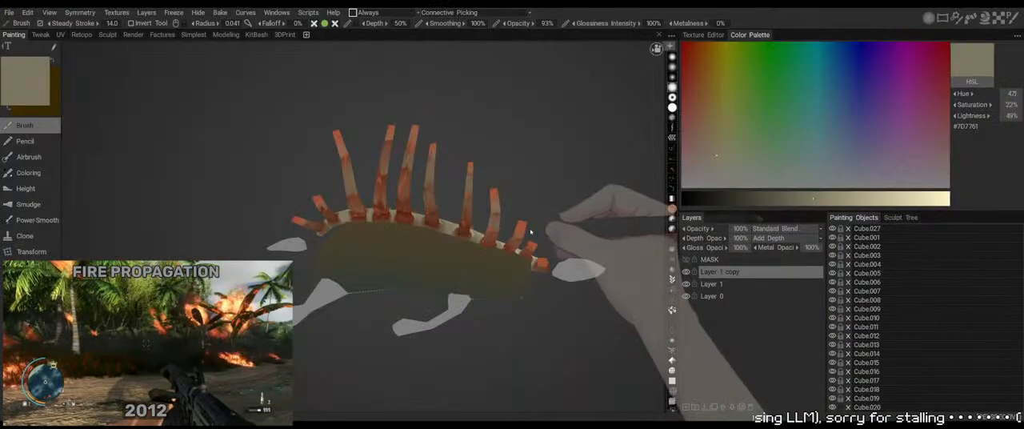
drag(537, 200, 555, 188)
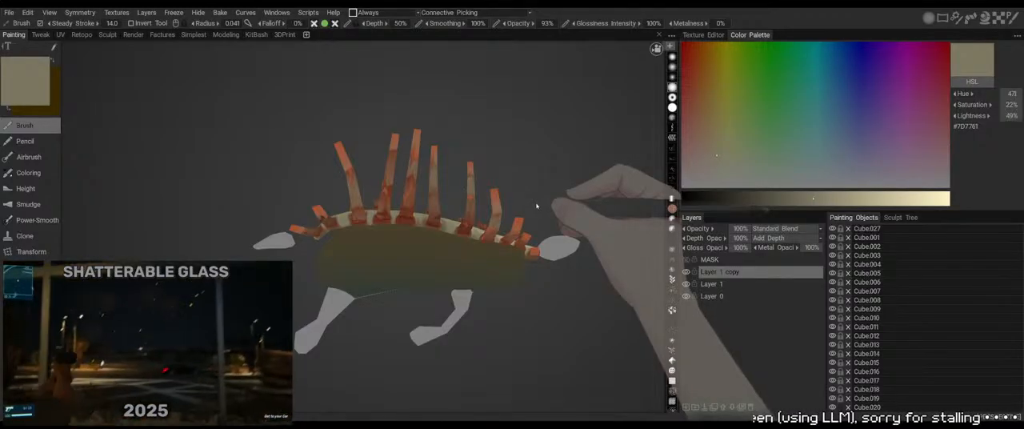
drag(544, 200, 539, 152)
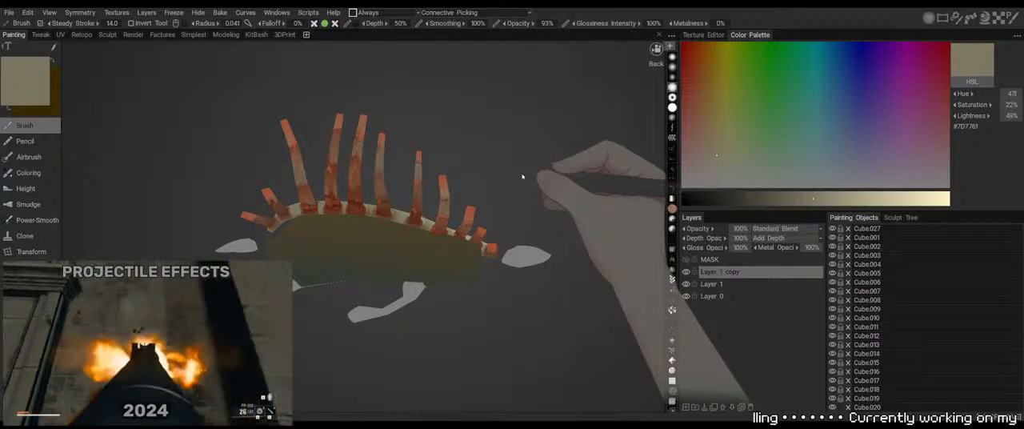
mouse_move(524, 176)
mouse_down()
mouse_move(517, 185)
mouse_move(529, 176)
mouse_up()
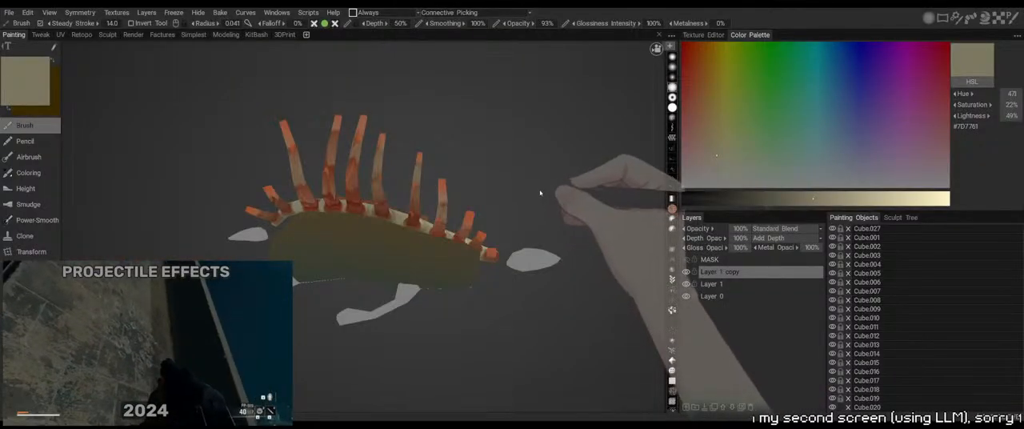
drag(544, 194, 551, 150)
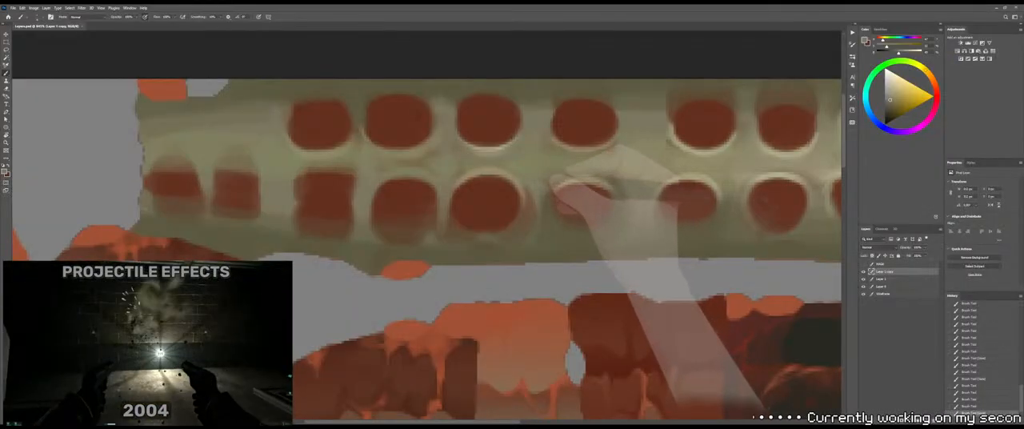
Sample bone tones and brush them around the side of the upper-row socket above the fourth lower-row one, checking the 3D model
alt+click(548, 170)
drag(550, 169, 573, 167)
alt+click(565, 171)
alt+right_drag(559, 170, 563, 171)
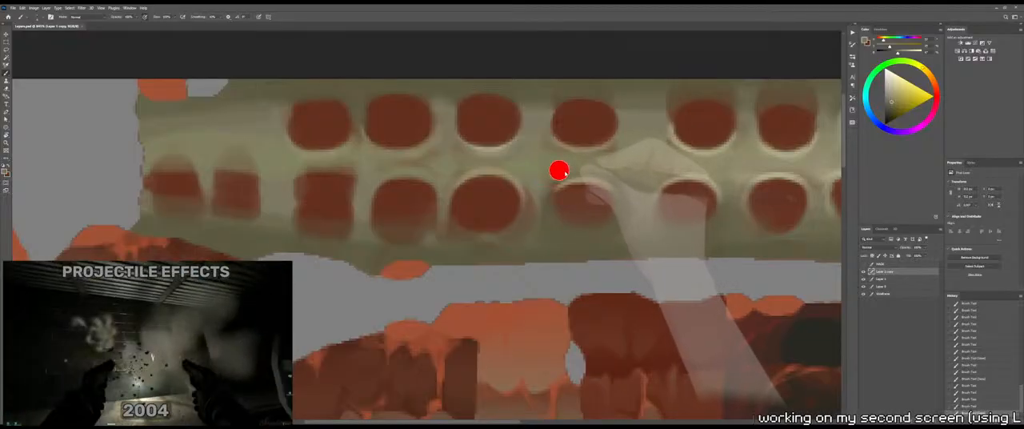
drag(552, 199, 564, 188)
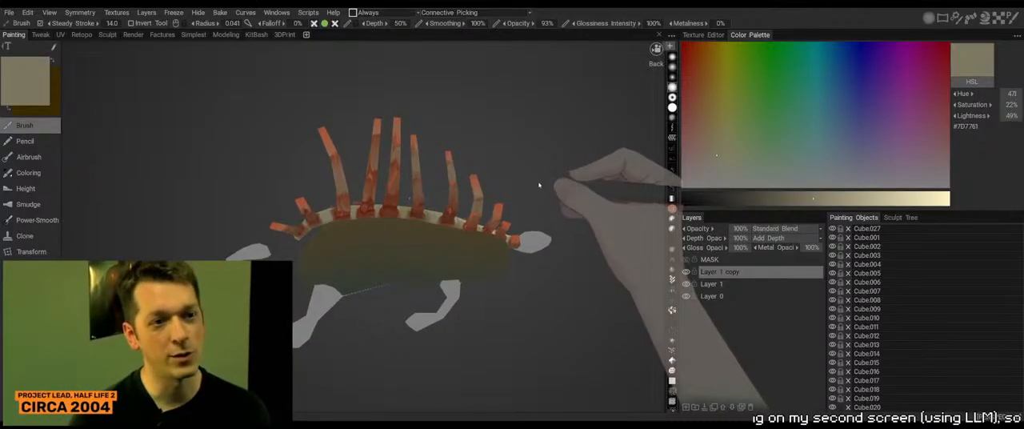
mouse_move(544, 181)
mouse_down()
mouse_move(531, 188)
mouse_move(541, 167)
mouse_move(442, 177)
mouse_move(487, 168)
mouse_up()
key(alt+Tab)
alt+click(504, 159)
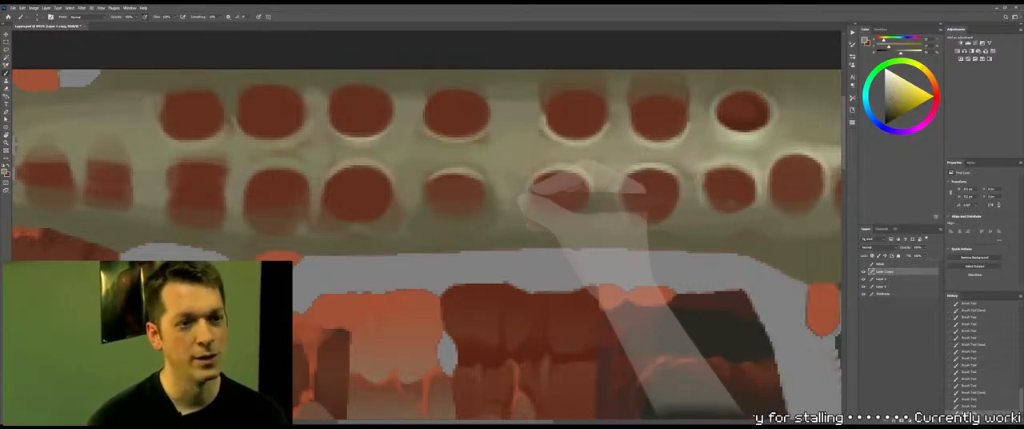
Brush bone tone along the bottom of the seventh lower-row socket from the left and blend the bone beside it with the Mixer Brush
drag(552, 211, 590, 210)
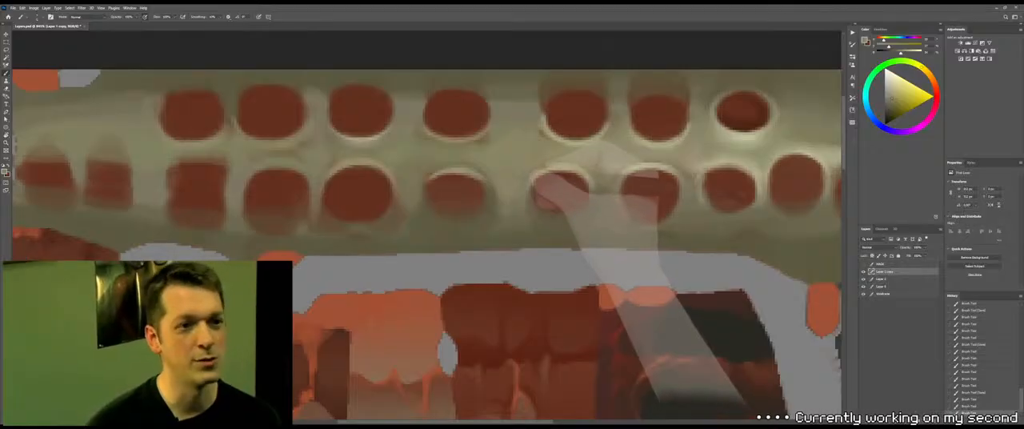
key(shift+b)
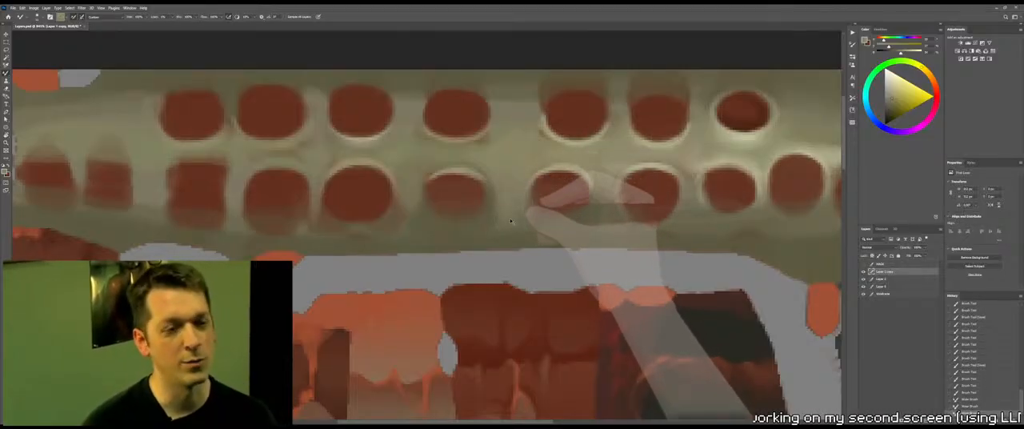
drag(514, 209, 513, 219)
key(shift+b)
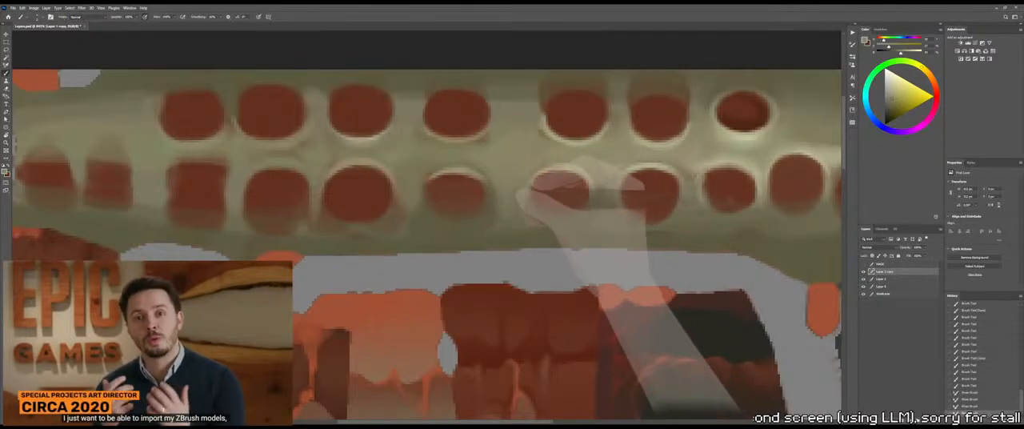
Brush and blend bone tone between the sixth and seventh lower-row sockets, undoing a stray stroke, and touch up the seventh socket's upper rim
alt+click(511, 217)
alt+right_drag(497, 205, 504, 206)
mouse_move(501, 208)
mouse_down()
mouse_move(499, 196)
mouse_move(497, 223)
mouse_move(493, 209)
mouse_up()
key(ctrl+z)
alt+click(510, 199)
key(shift+b)
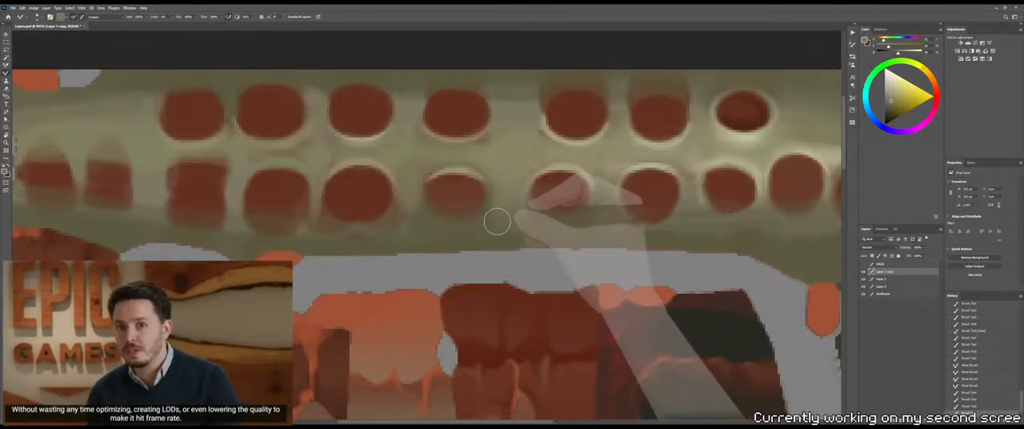
key(shift+b)
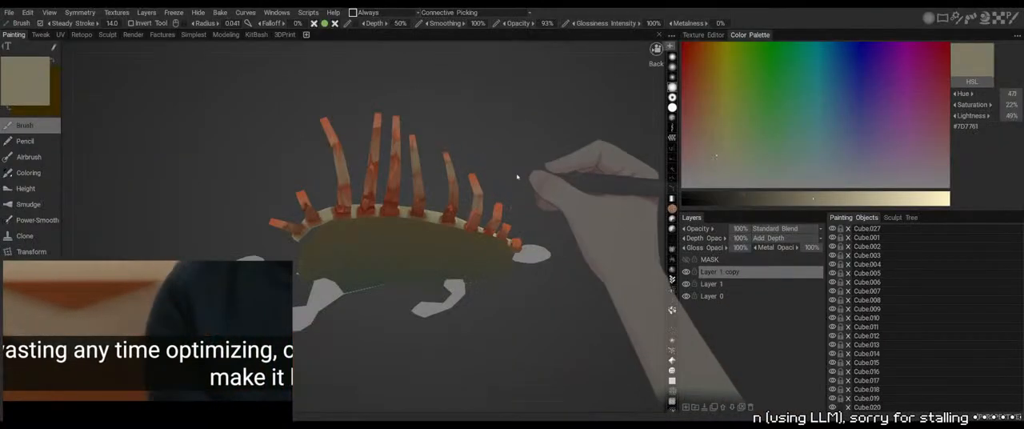
mouse_move(516, 177)
mouse_down()
mouse_move(528, 189)
mouse_move(544, 176)
mouse_up()
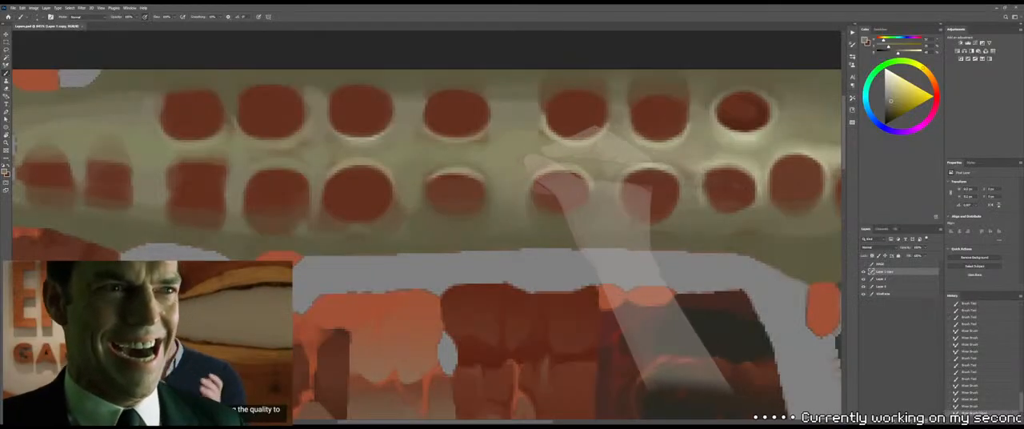
Save the texture and inspect the painted spine strip on the 3D model from several angles
drag(507, 171, 644, 165)
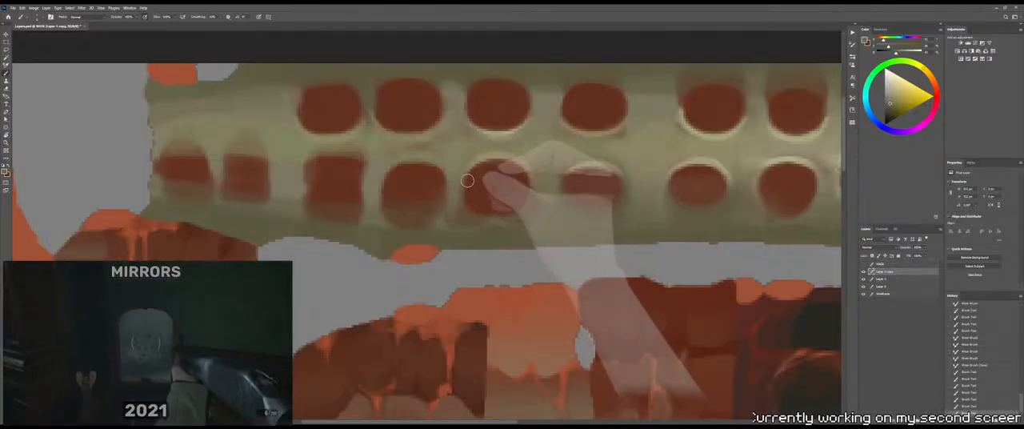
key(ctrl+s)
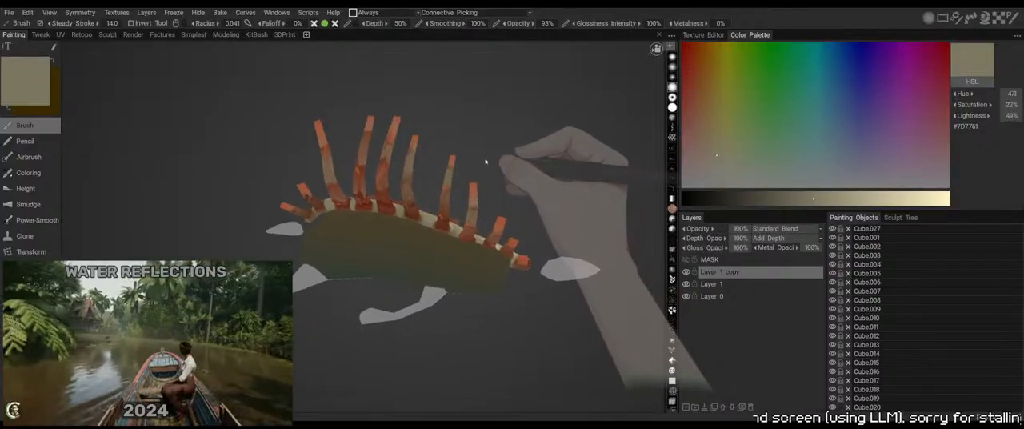
drag(485, 161, 521, 155)
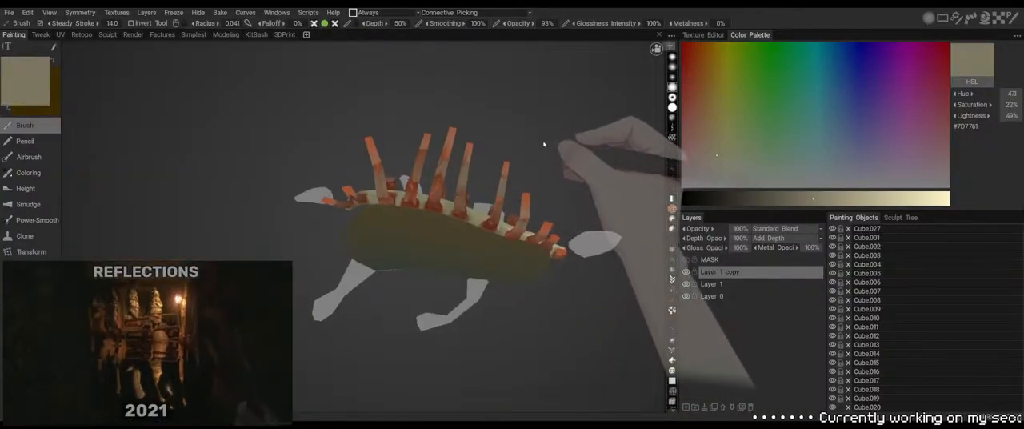
drag(544, 145, 549, 174)
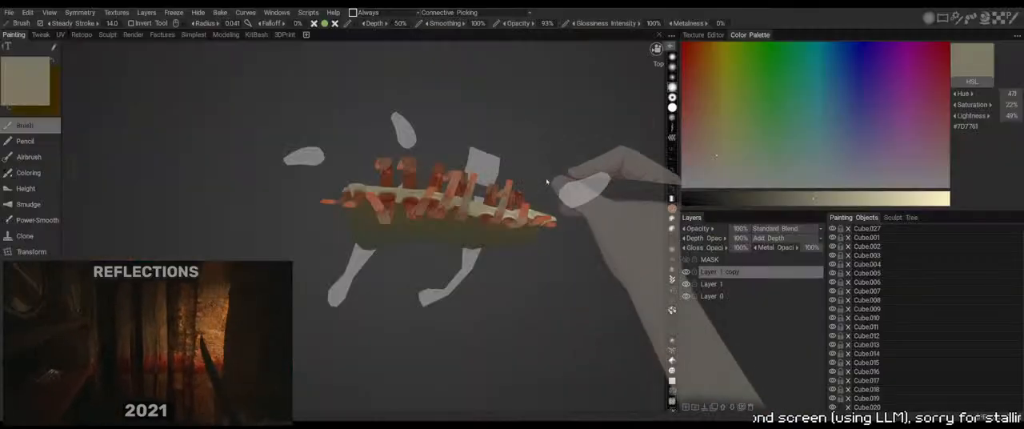
Clean up the edges of the third lower-row socket from the left with bone tone, and fill out its shape with sampled dark red
drag(546, 177, 528, 139)
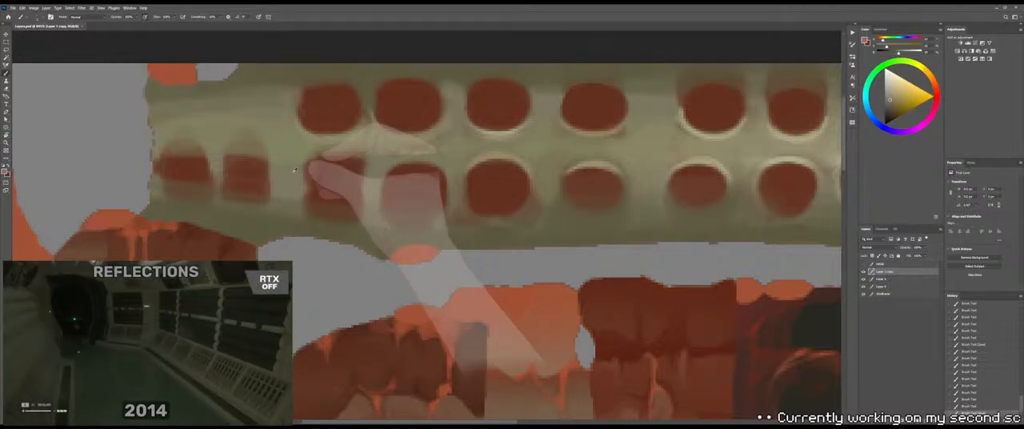
alt+right_drag(290, 180, 292, 181)
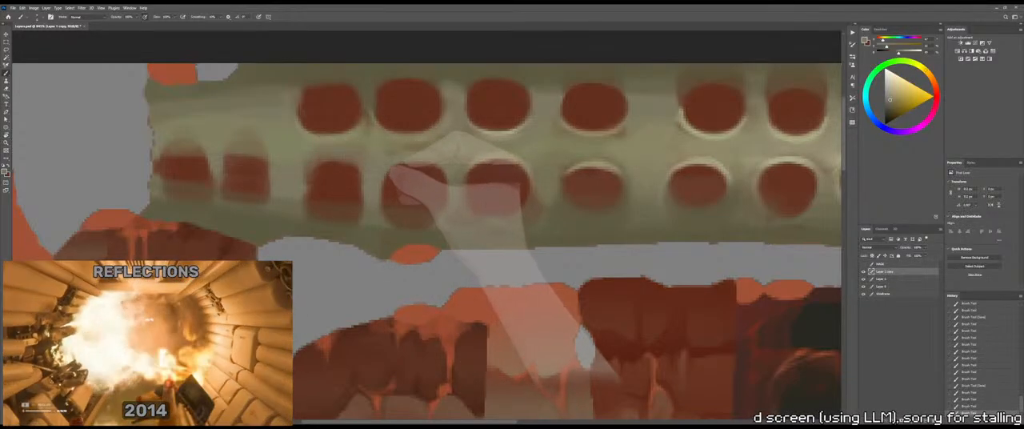
alt+click(323, 182)
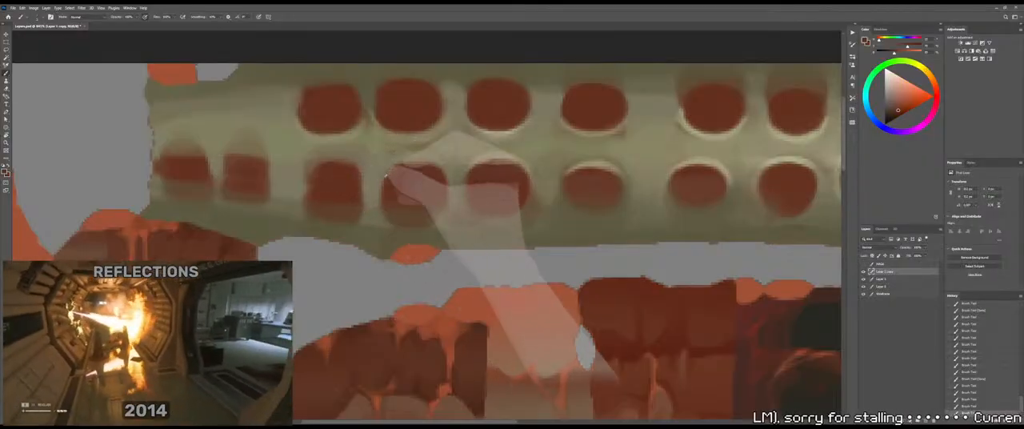
alt+right_drag(310, 196, 311, 197)
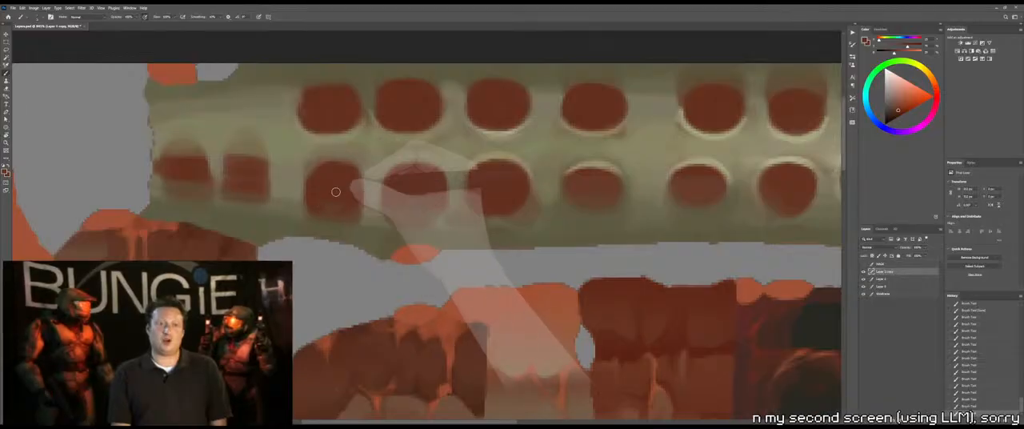
Save the texture and check the reshaped third lower-row socket on the 3D model
key(ctrl+s)
key(alt+Tab)
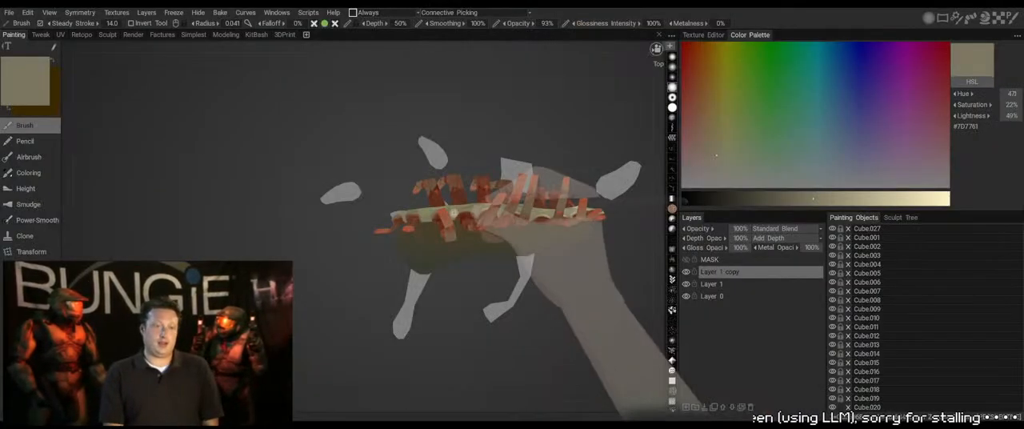
alt+drag(457, 209, 479, 159)
key(alt+Tab)
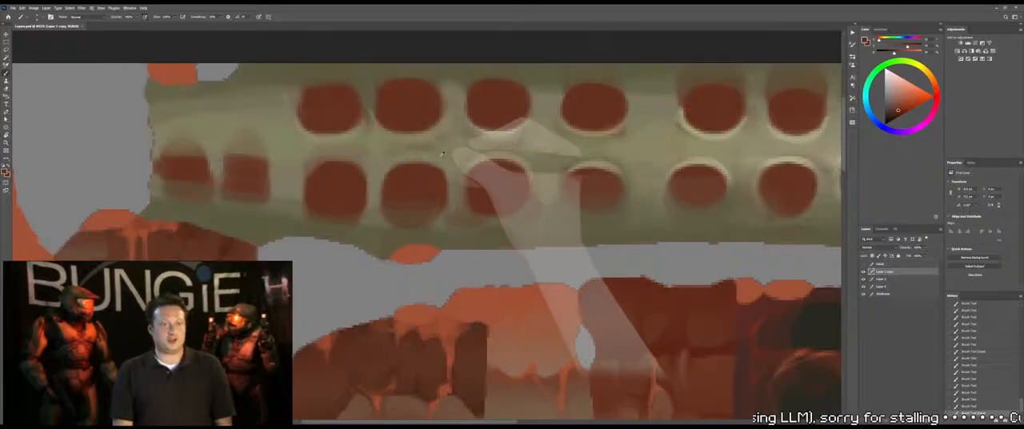
key(alt+Tab)
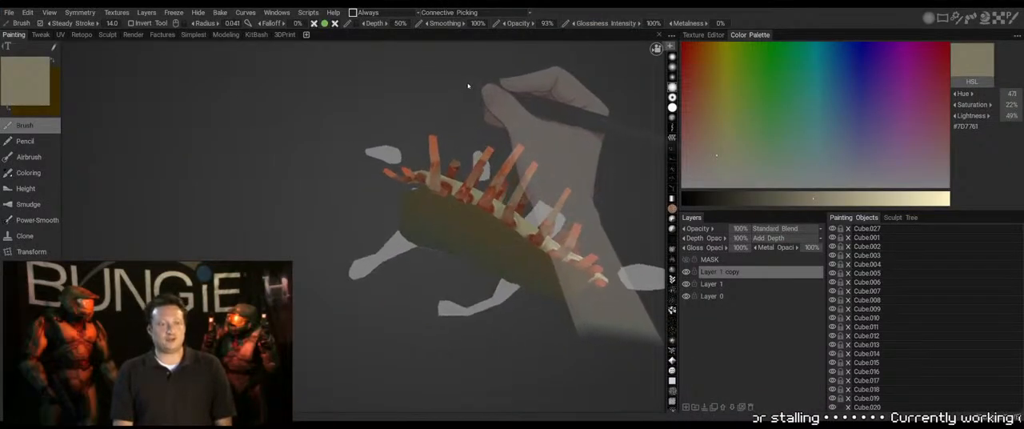
key(alt+Tab)
Sample a bone tone and brush it above the third and fourth lower-row sockets, checking the 3D model between strokes
alt+click(296, 159)
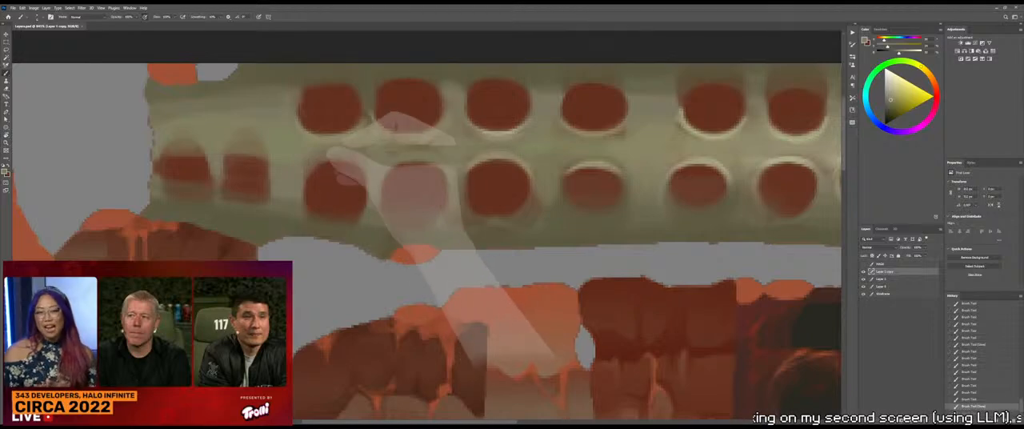
drag(302, 170, 357, 166)
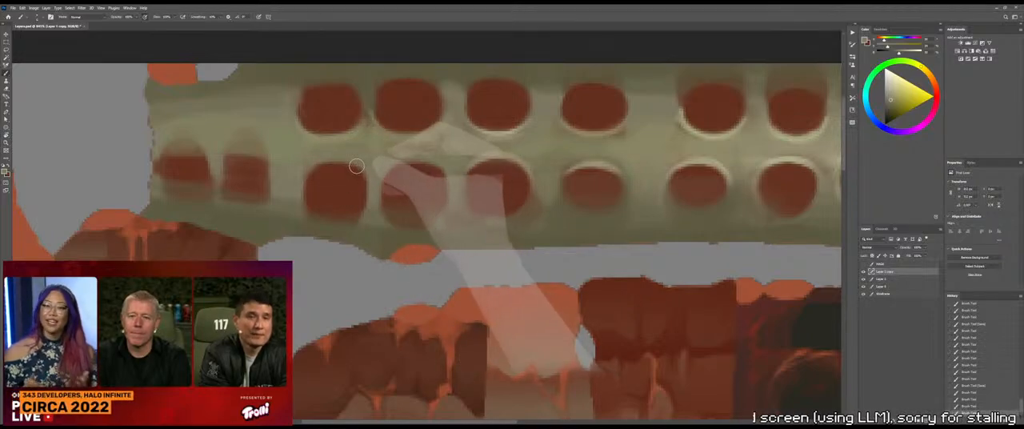
key(alt+Tab)
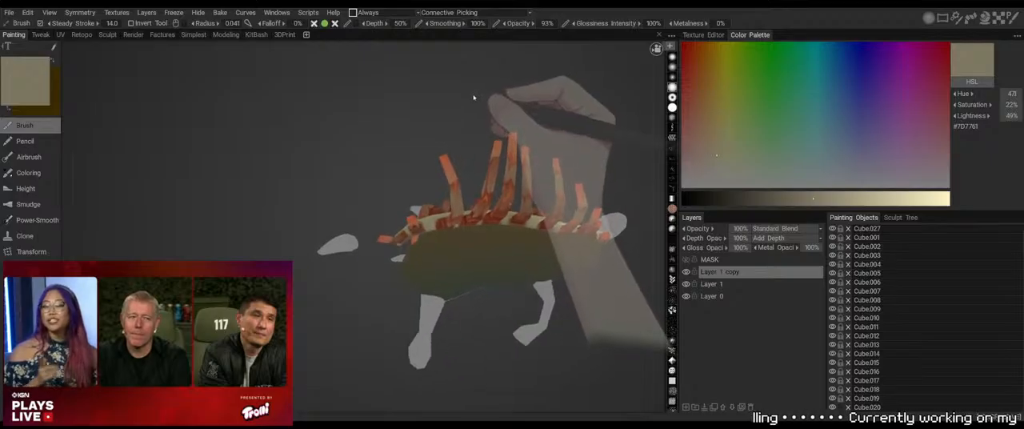
key(alt+Tab)
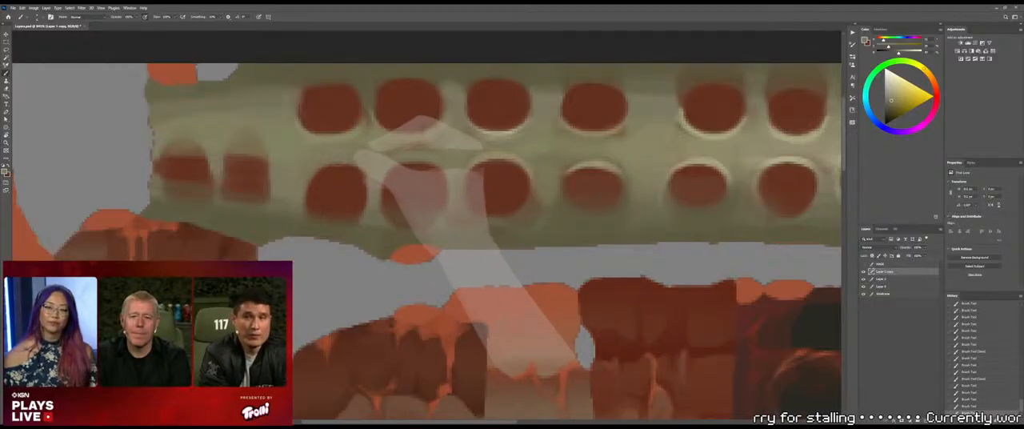
drag(445, 142, 419, 145)
key(alt+Tab)
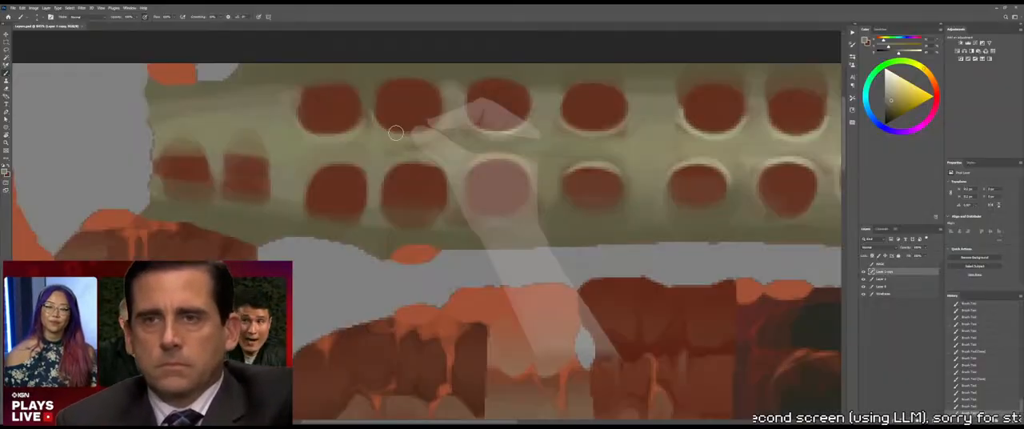
Sample the third lower-row socket's dark red, paint the second lower-row socket with it, and check the 3D model
mouse_move(342, 252)
mouse_down()
mouse_move(409, 267)
mouse_move(447, 215)
mouse_up()
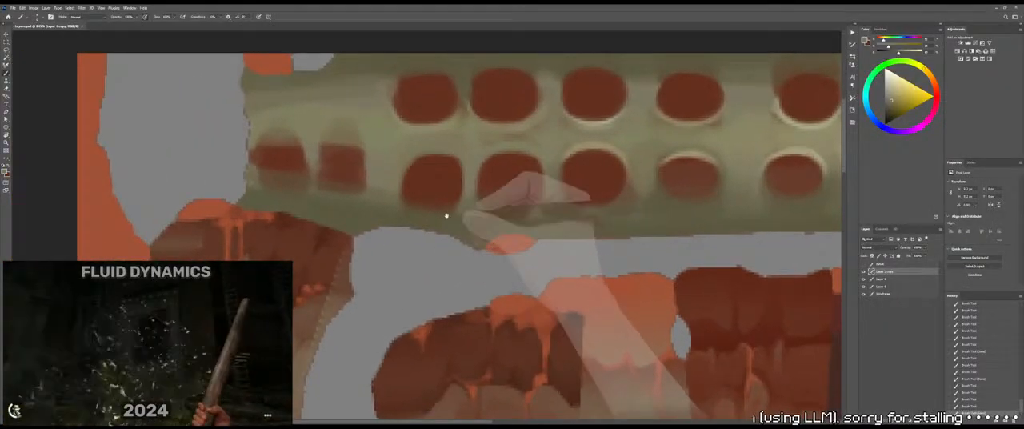
alt+click(427, 164)
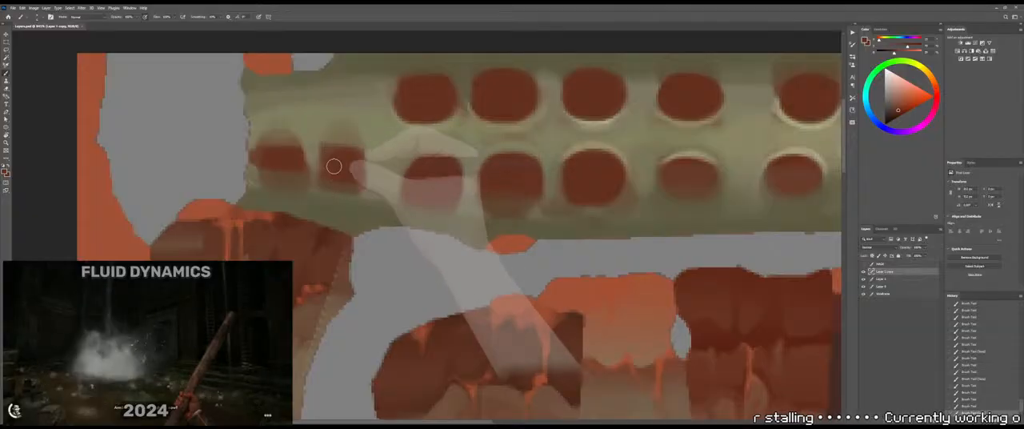
mouse_move(336, 164)
mouse_down()
mouse_move(386, 167)
mouse_move(414, 158)
mouse_move(422, 134)
mouse_up()
key(alt+Tab)
key(alt+Tab)
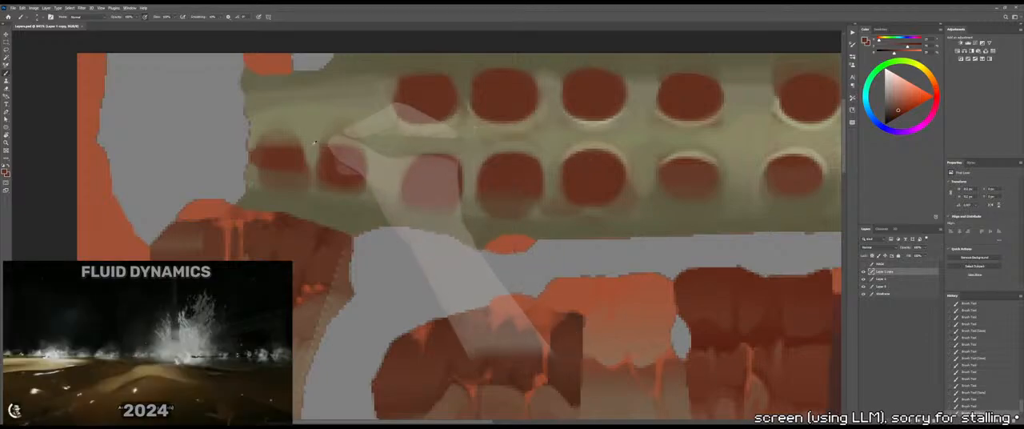
Round off the top of the second lower-row socket, check it on the 3D model, and brush bone tone between it and the first socket
alt+right_drag(311, 150, 307, 149)
drag(319, 151, 359, 147)
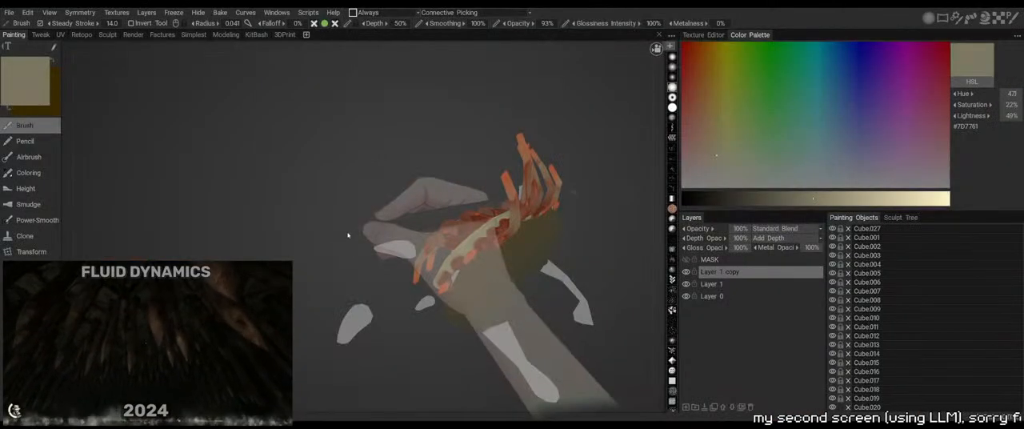
drag(346, 237, 302, 159)
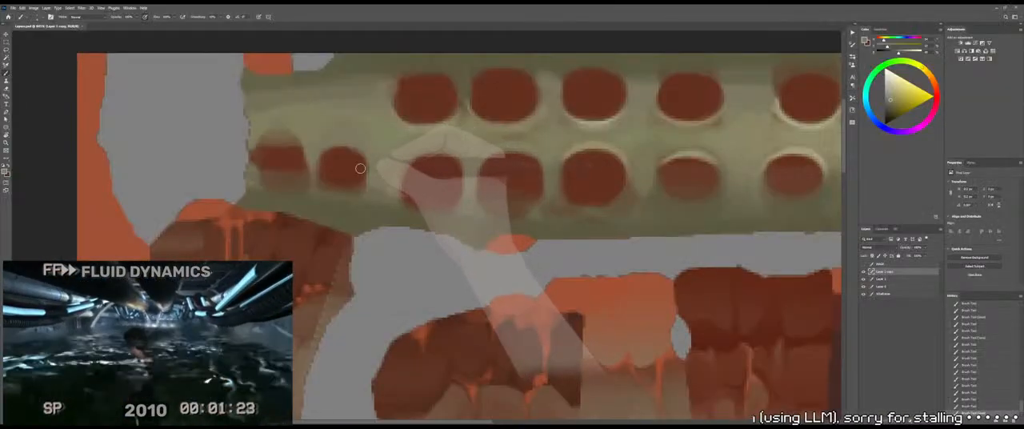
drag(315, 142, 431, 140)
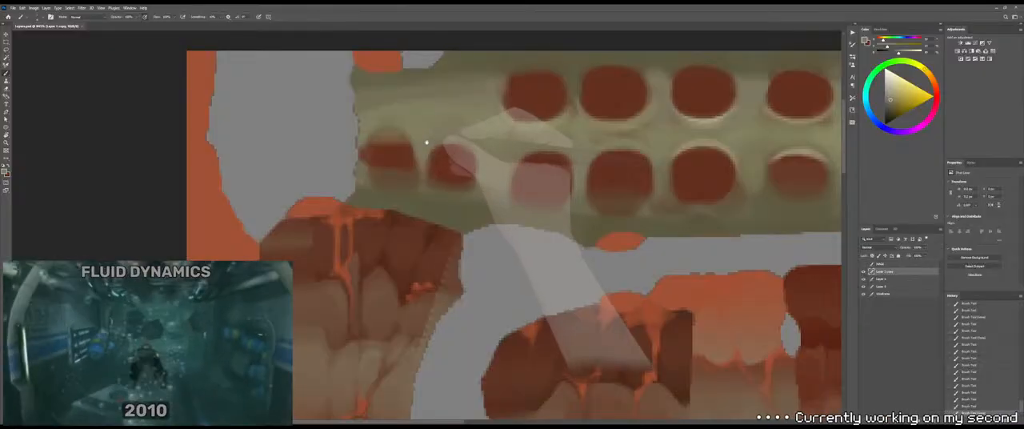
drag(419, 151, 433, 157)
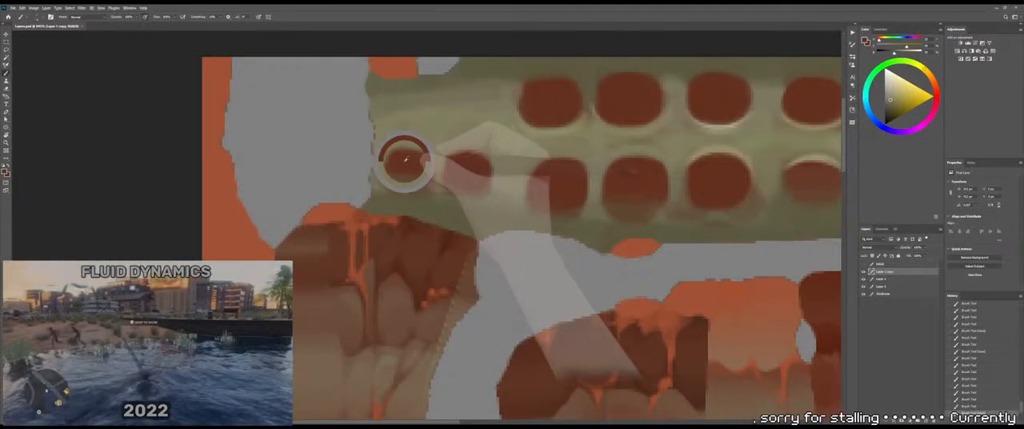
Sample dark red from the leftmost lower-row socket, fill out the socket, and tidy its upper edge
alt+click(405, 160)
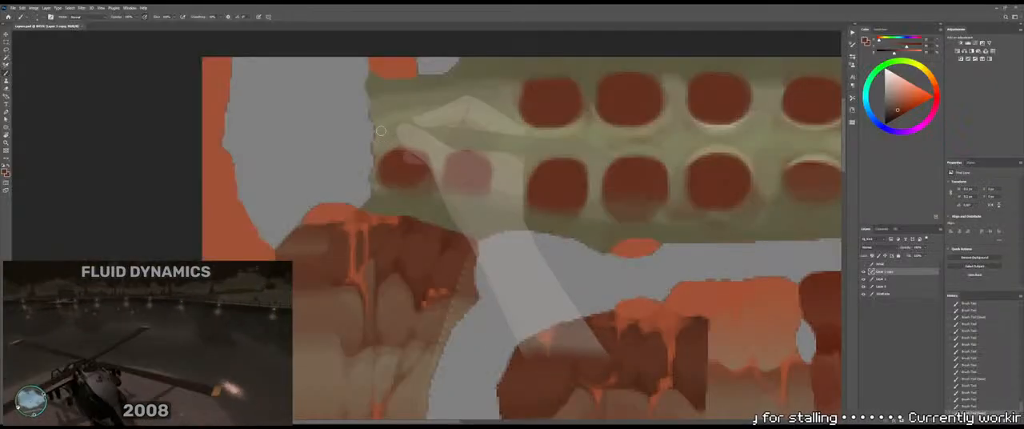
alt+click(390, 149)
drag(390, 149, 395, 150)
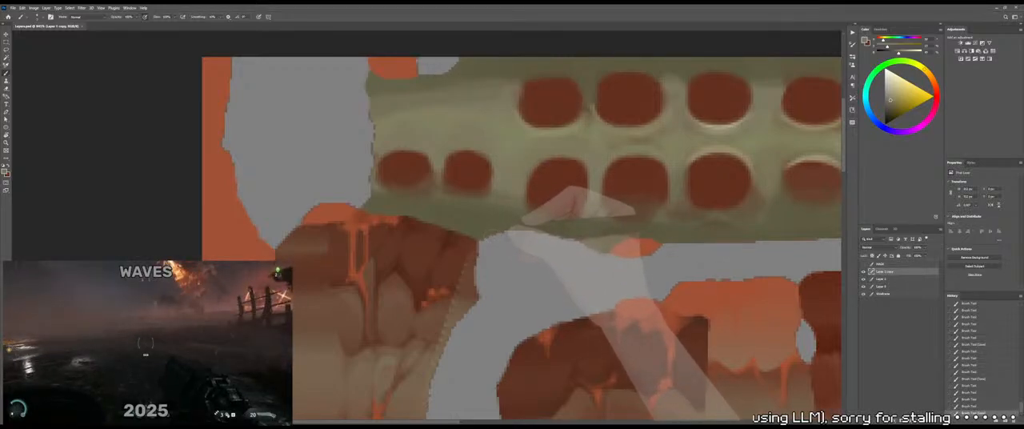
Examine the first two lower-row sockets at the end of the spine strip on the 3D model from several angles
key(alt+Tab)
drag(457, 210, 414, 201)
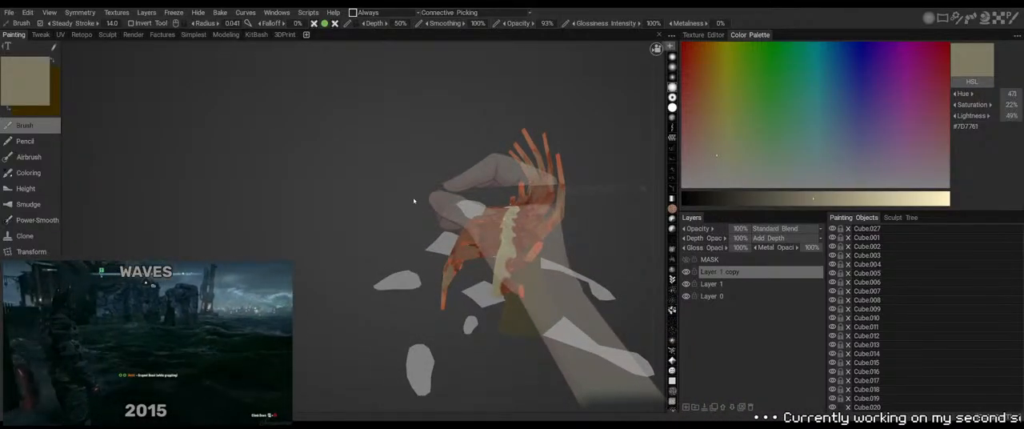
drag(414, 201, 384, 201)
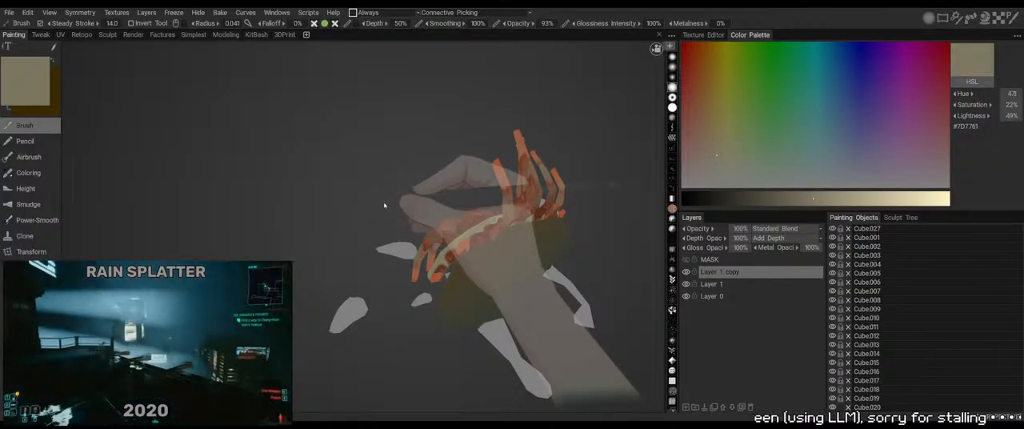
drag(383, 205, 404, 215)
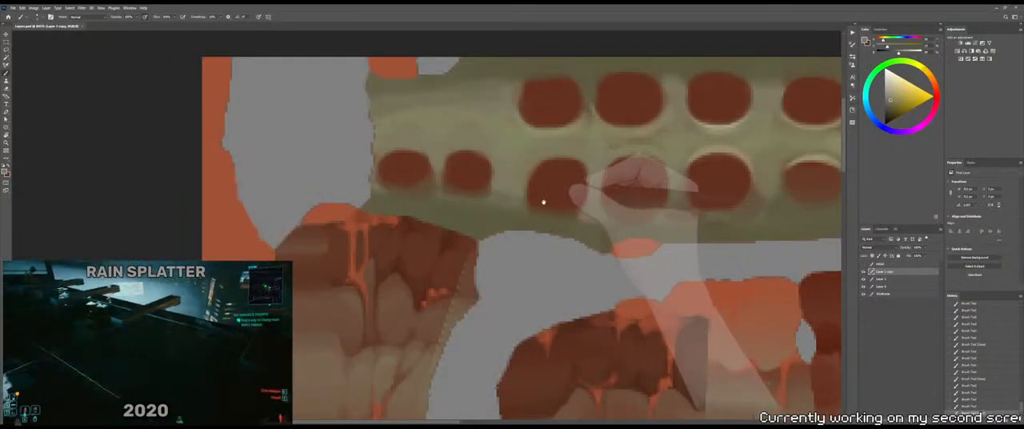
Sample dark red from the second lower-row socket and touch up the socket's upper edge with it
drag(532, 179, 519, 204)
alt+right_drag(445, 181, 430, 182)
alt+click(445, 196)
mouse_move(444, 197)
mouse_down()
mouse_move(461, 205)
mouse_move(436, 208)
mouse_move(445, 187)
mouse_up()
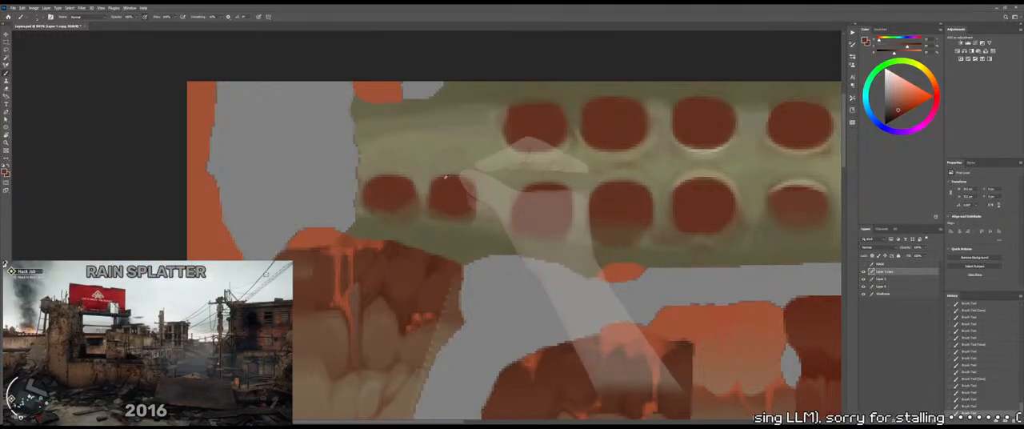
Sample bone tone above the second lower-row socket, clean up the socket's left edge, and check the 3D model
alt+click(428, 169)
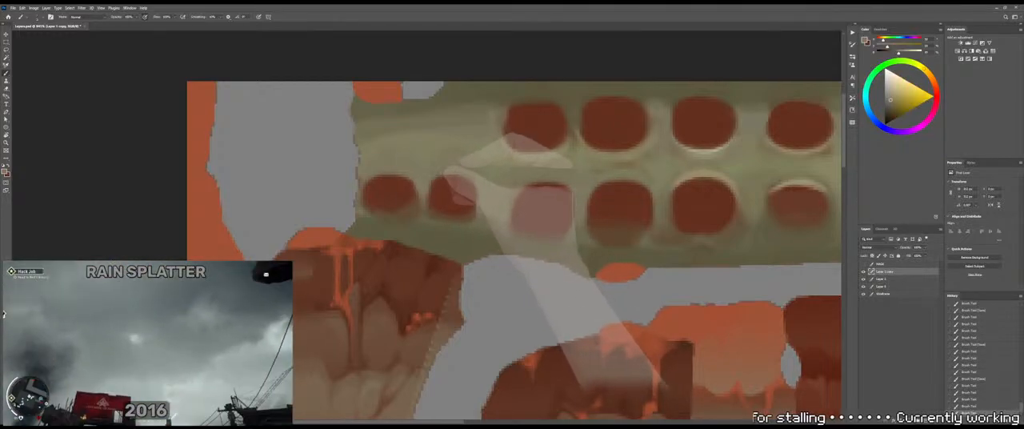
drag(431, 178, 427, 192)
alt+click(430, 188)
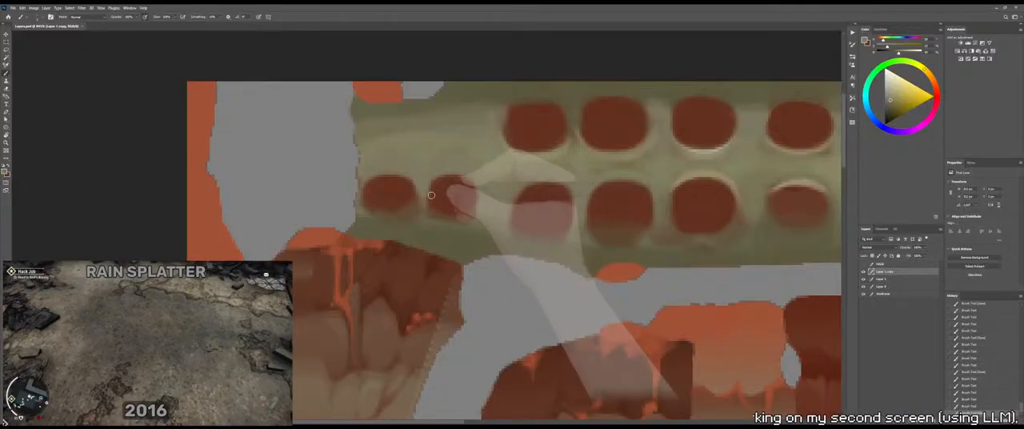
key(alt+Tab)
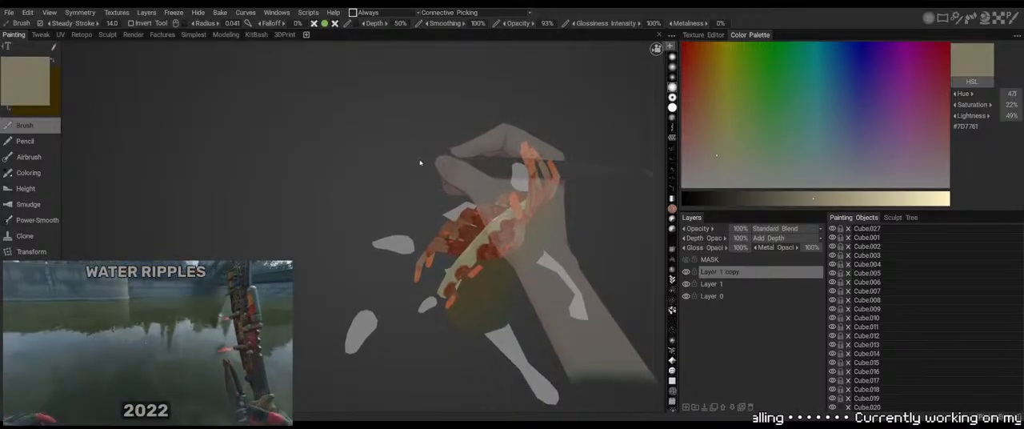
drag(420, 164, 362, 134)
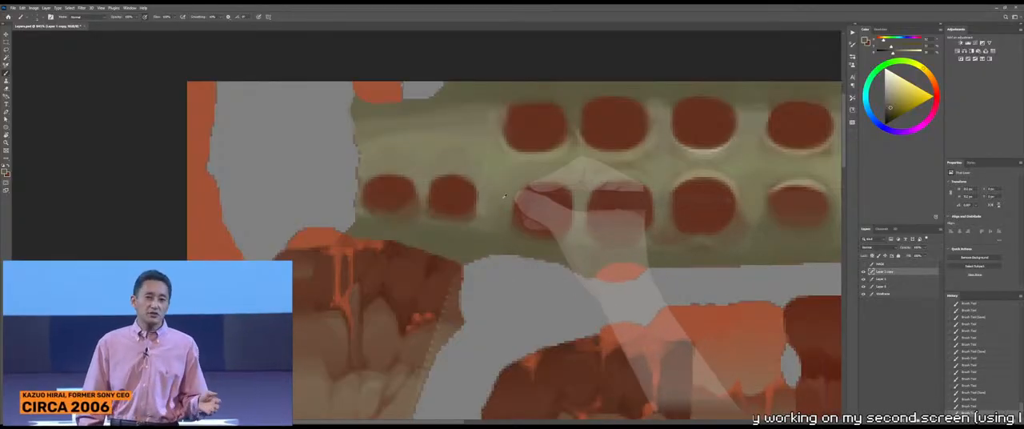
Shape the third lower-row socket with bone tone along its left side and underneath, rounding its lower edge and checking the 3D model
alt+click(520, 192)
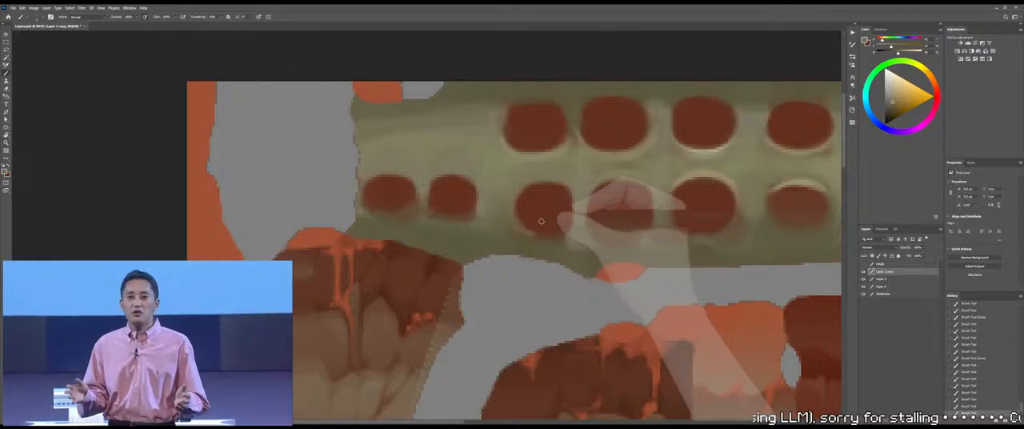
key(alt+Tab)
mouse_move(566, 139)
mouse_down()
mouse_move(576, 153)
mouse_move(570, 131)
mouse_up()
key(alt+Tab)
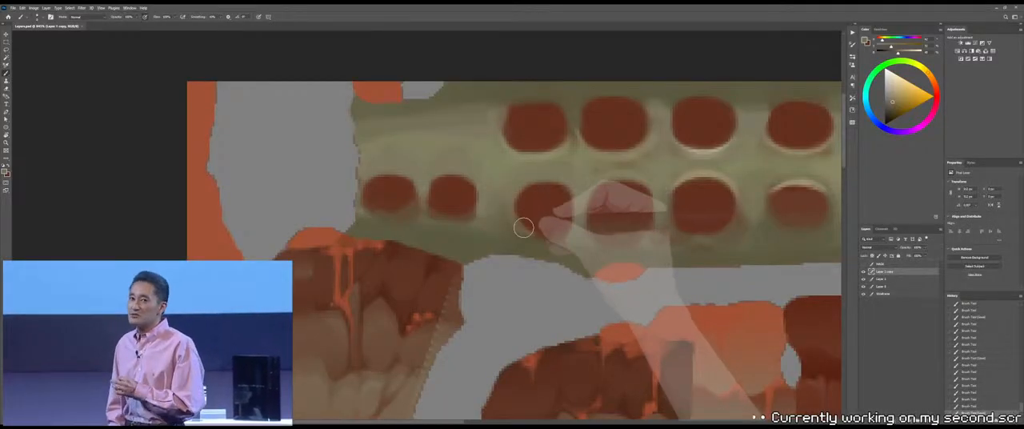
mouse_move(514, 223)
mouse_down()
mouse_move(566, 219)
mouse_move(546, 231)
mouse_up()
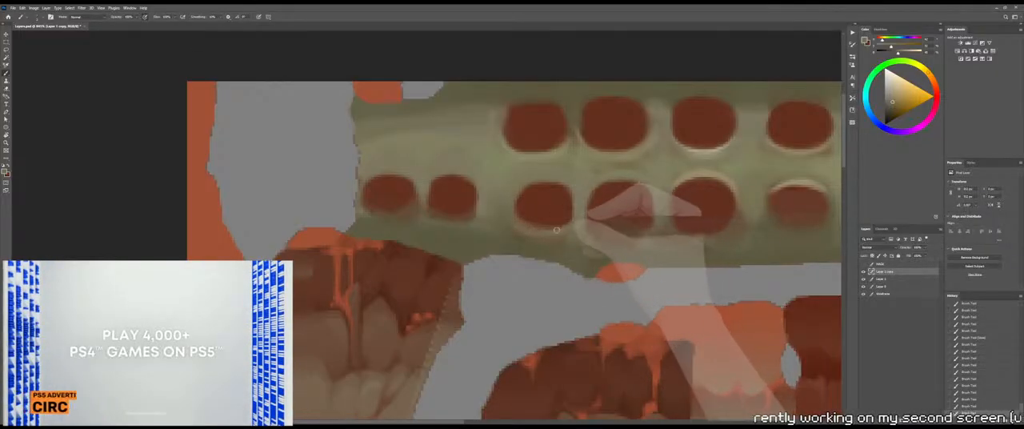
alt+scroll(555, 231, down, 3)
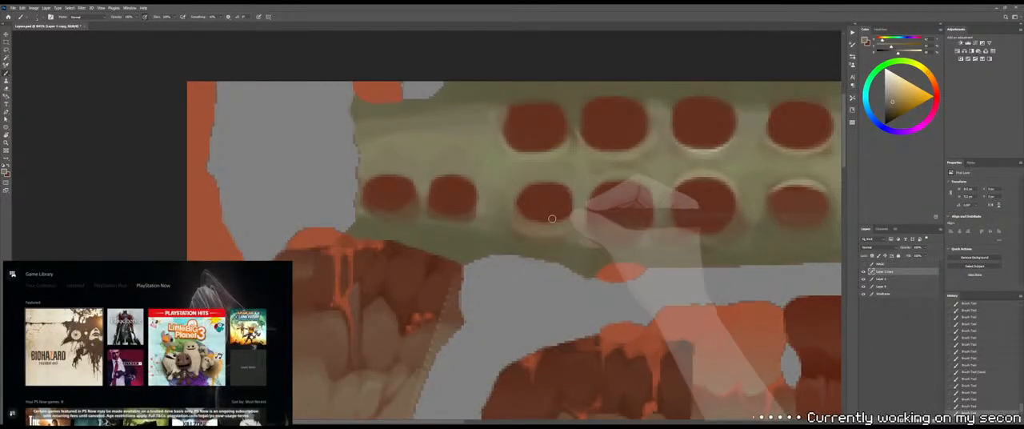
alt+scroll(555, 210, down, 3)
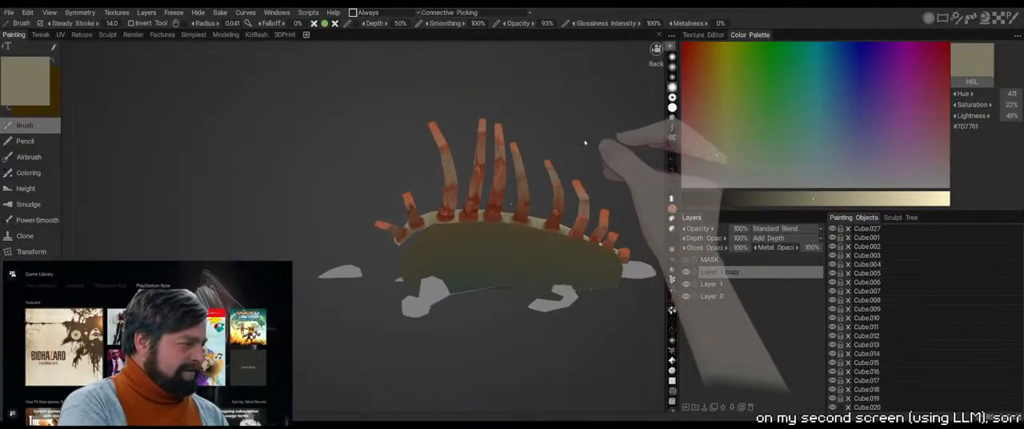
Brush a bone-toned rim around the underside of the fourth lower-row socket and check it on the 3D model
drag(585, 143, 564, 145)
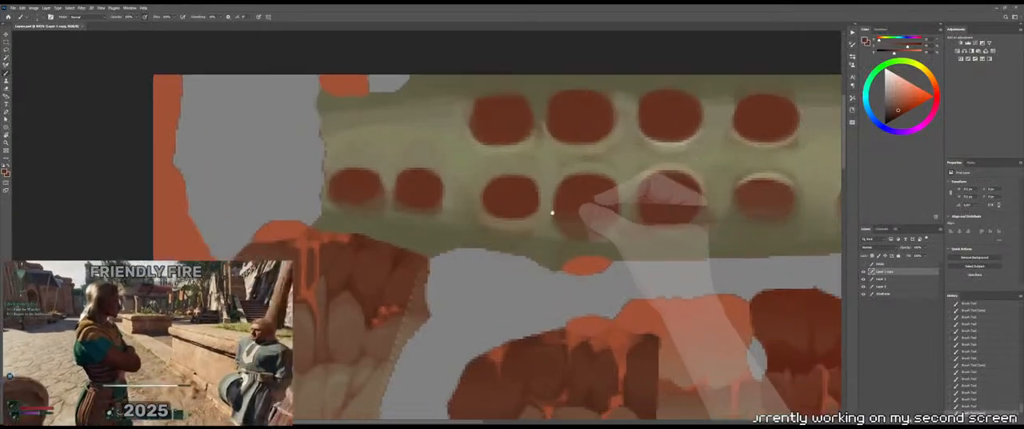
mouse_move(551, 213)
mouse_down()
mouse_move(474, 212)
mouse_move(507, 231)
mouse_move(531, 216)
mouse_move(499, 229)
mouse_move(515, 230)
mouse_up()
alt+click(469, 192)
alt+click(523, 228)
mouse_move(521, 227)
mouse_down()
mouse_move(491, 227)
mouse_move(500, 231)
mouse_up()
alt+click(486, 227)
mouse_move(504, 233)
mouse_down()
mouse_move(523, 228)
mouse_move(502, 232)
mouse_up()
mouse_move(501, 230)
mouse_down()
mouse_move(478, 216)
mouse_move(528, 227)
mouse_up()
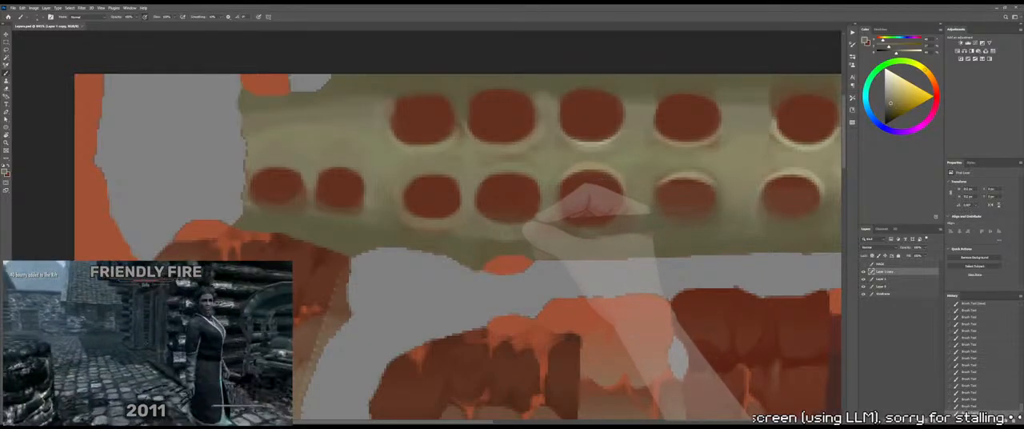
key(alt+Tab)
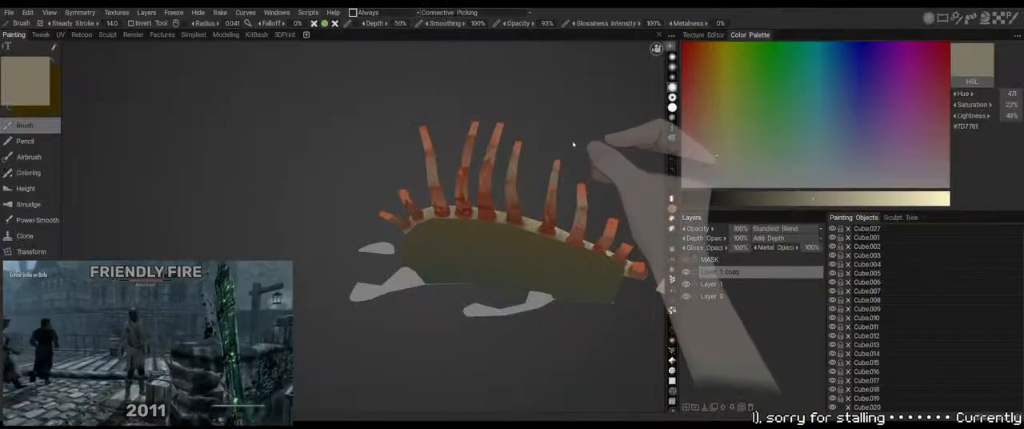
drag(574, 144, 555, 153)
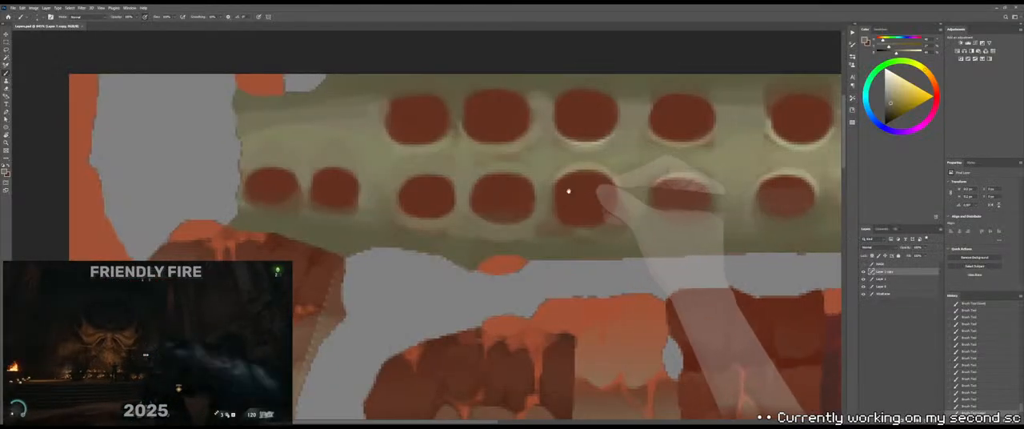
Sample dark red from the fifth lower-row socket, fill in the sixth socket, and check it on the 3D model
drag(568, 191, 496, 191)
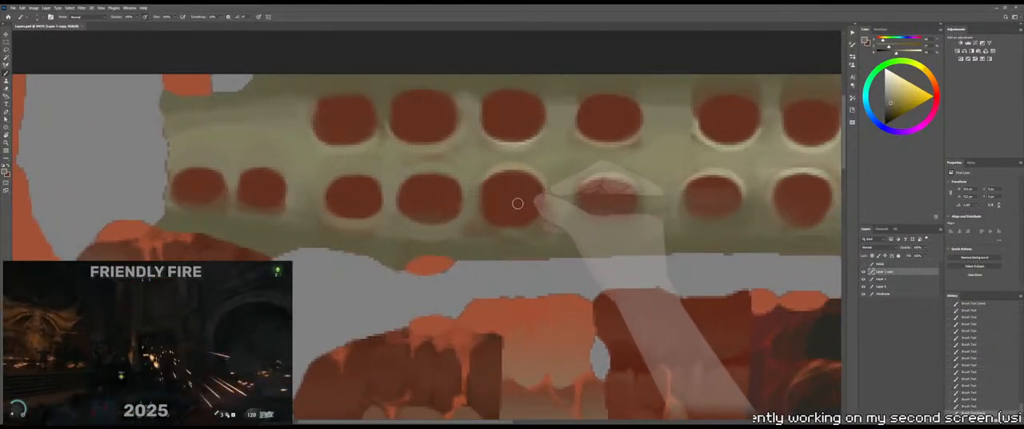
alt+click(516, 204)
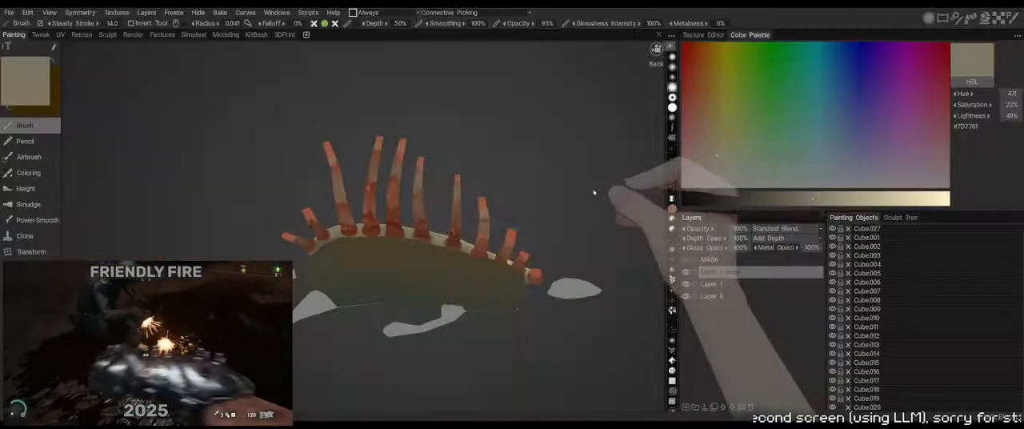
key(alt+Tab)
drag(552, 191, 566, 176)
key(alt+Tab)
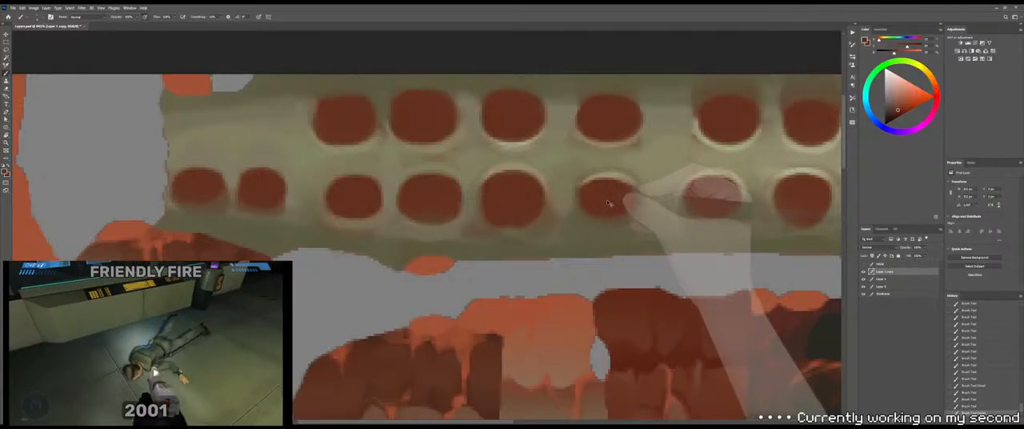
key(alt+Tab)
drag(590, 217, 504, 234)
key(alt+Tab)
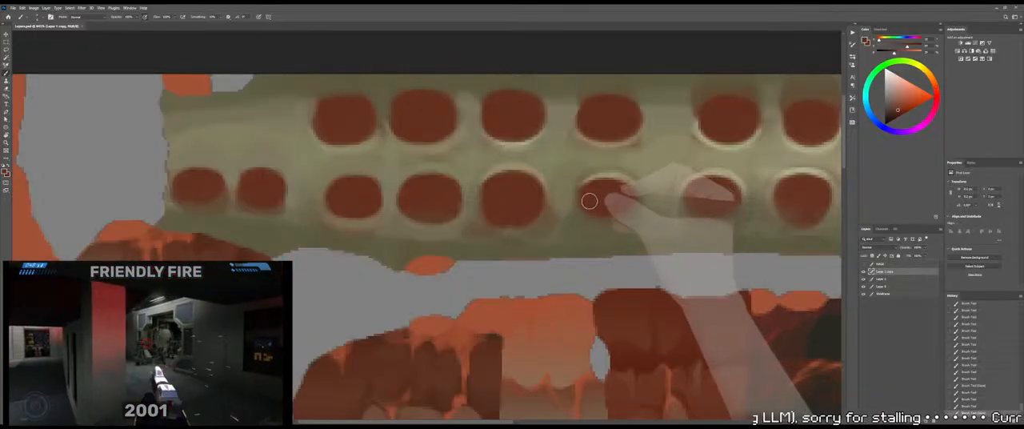
Undo the latest strokes on the sixth lower-row socket, repaint its left side in dark red, and save the file
mouse_move(587, 201)
mouse_down()
mouse_move(624, 189)
mouse_move(583, 191)
mouse_up()
key(ctrl+z)
key(ctrl+z)
mouse_move(583, 192)
mouse_down()
mouse_move(602, 204)
mouse_move(610, 197)
mouse_move(590, 211)
mouse_move(587, 199)
mouse_move(599, 206)
mouse_up()
key(ctrl+s)
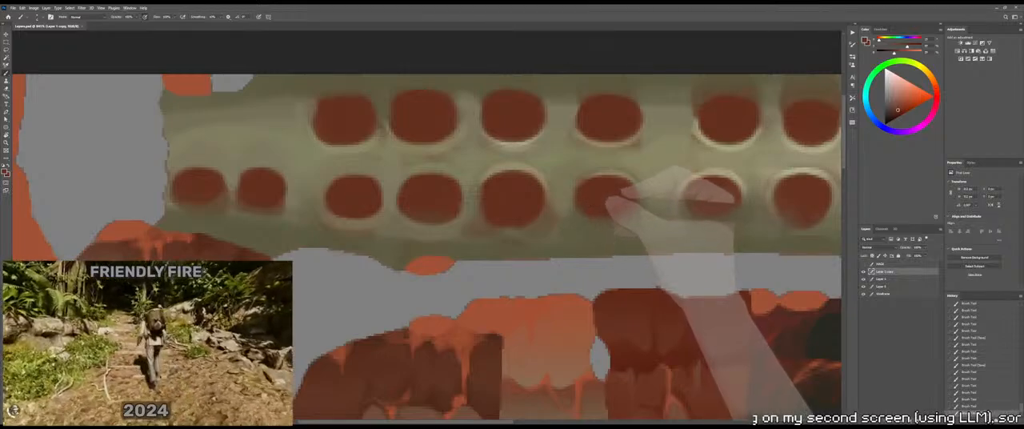
Examine the painted spine strip and rib sockets on the 3D model from above and from the side
key(alt+Tab)
mouse_move(580, 175)
mouse_down()
mouse_move(578, 223)
mouse_move(623, 221)
mouse_move(599, 206)
mouse_move(582, 143)
mouse_move(555, 148)
mouse_move(590, 229)
mouse_move(581, 229)
mouse_up()
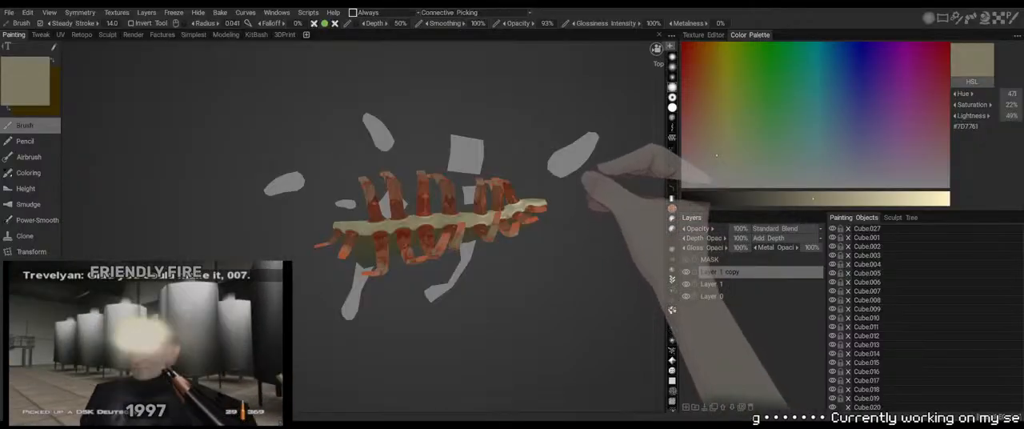
key(alt+Tab)
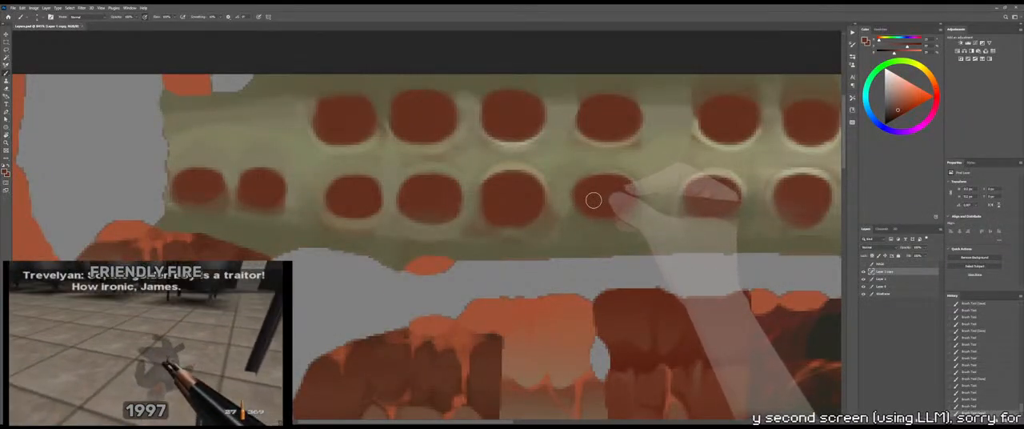
key(alt+Tab)
drag(605, 197, 571, 201)
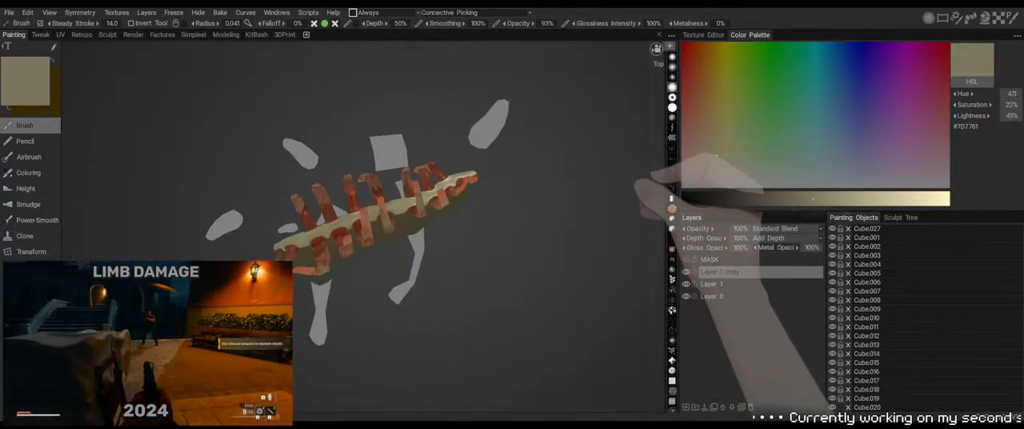
key(alt+Tab)
key(alt+Tab)
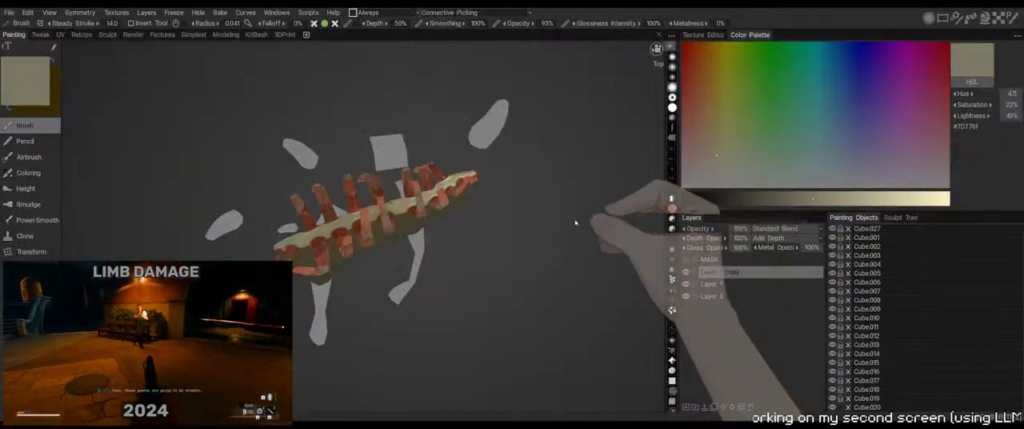
drag(576, 227, 560, 205)
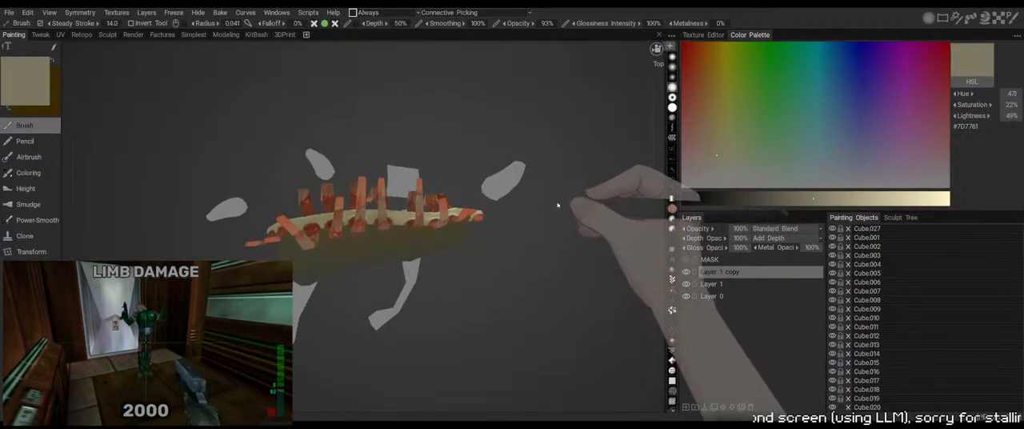
key(alt+Tab)
drag(637, 211, 558, 221)
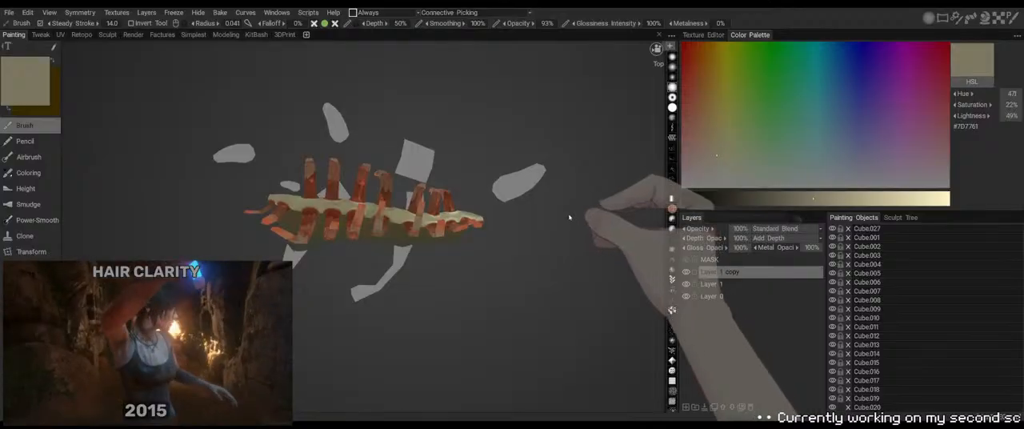
drag(568, 242, 559, 249)
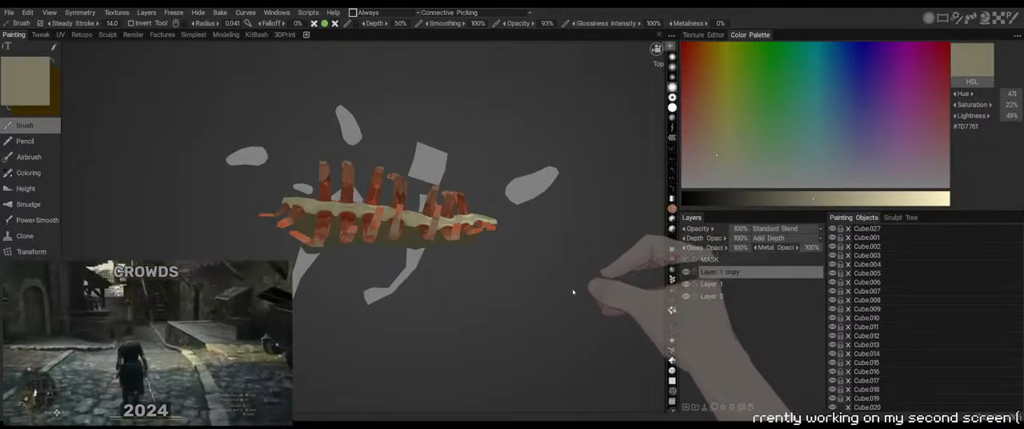
drag(572, 288, 520, 201)
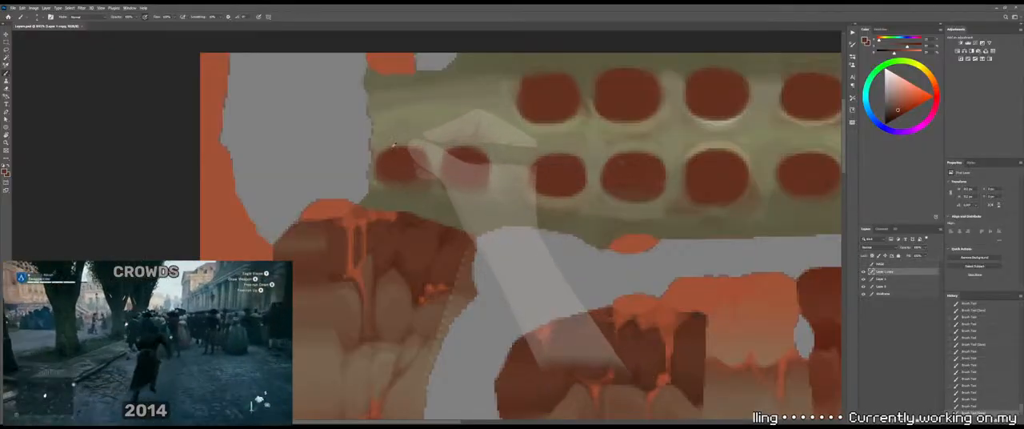
Sample bone tone above the leftmost lower-row socket, trim the socket's left edge, and check the 3D model
alt+click(398, 137)
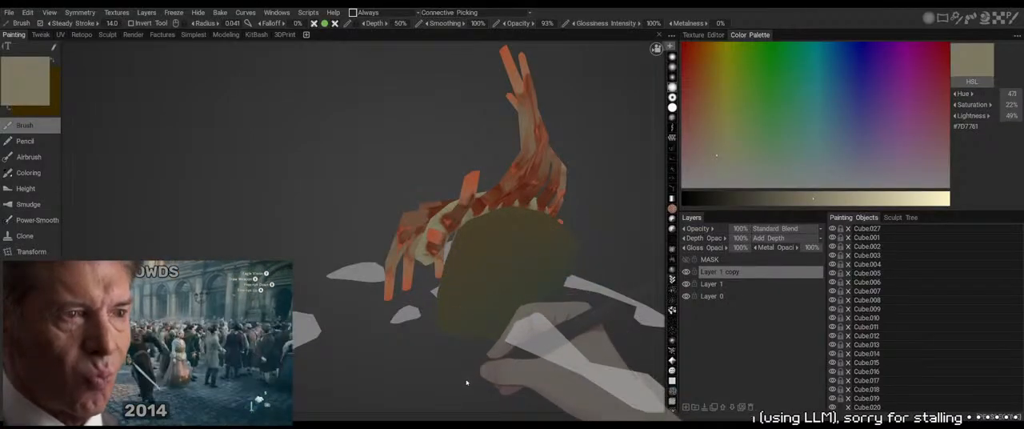
drag(466, 382, 425, 351)
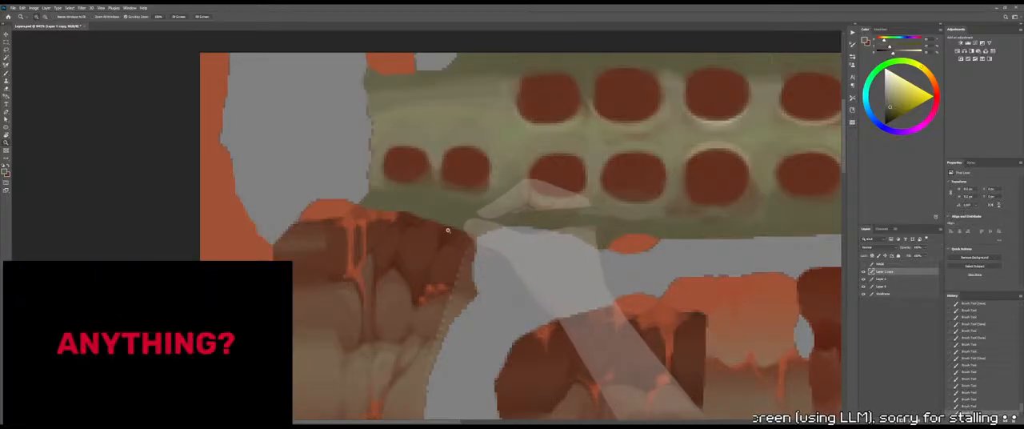
key(z)
drag(454, 206, 466, 207)
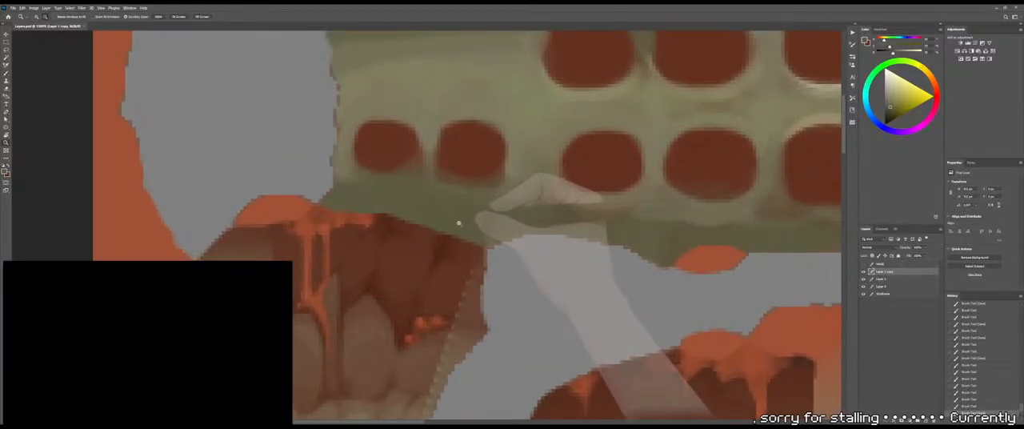
key(alt+Tab)
drag(467, 350, 444, 337)
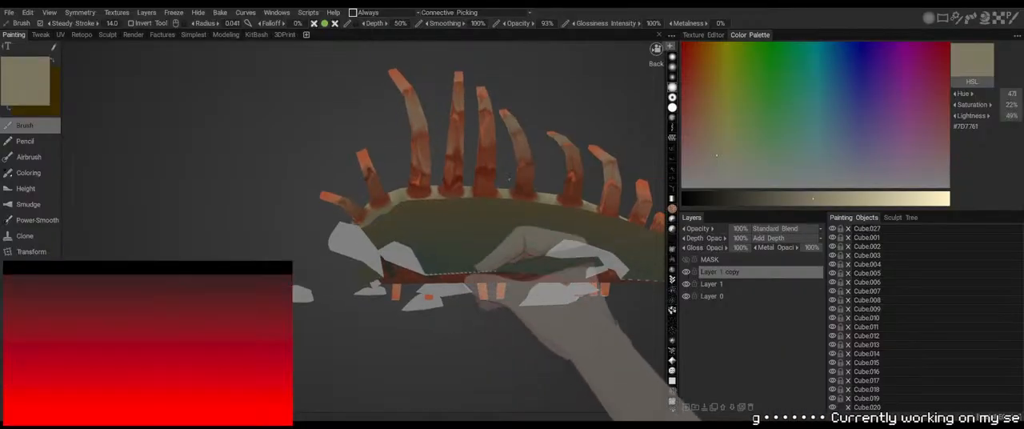
key(alt+Tab)
Undo the last three brush strokes around the second lower-row socket
alt+click(455, 201)
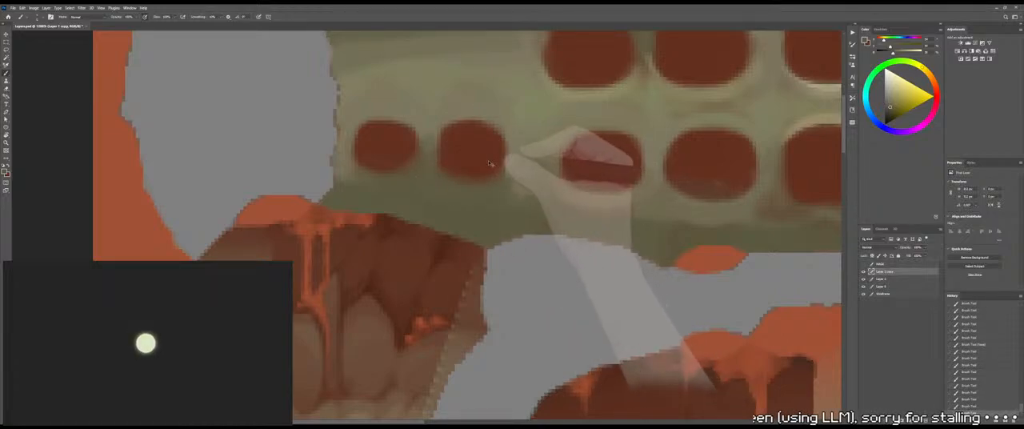
key(ctrl+z)
key(ctrl+z)
key(ctrl+z)
Sample bone tone beside the second lower-row socket, clean up its left and lower edges, and save the file
alt+click(525, 173)
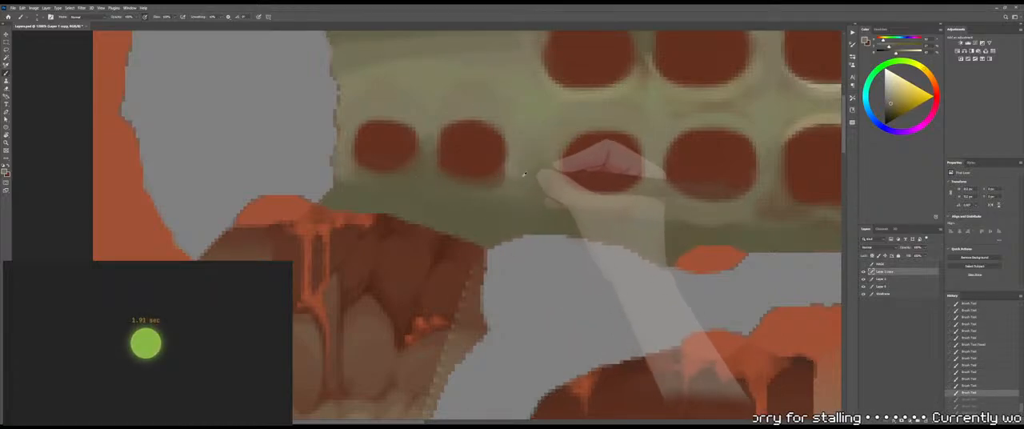
drag(430, 154, 440, 158)
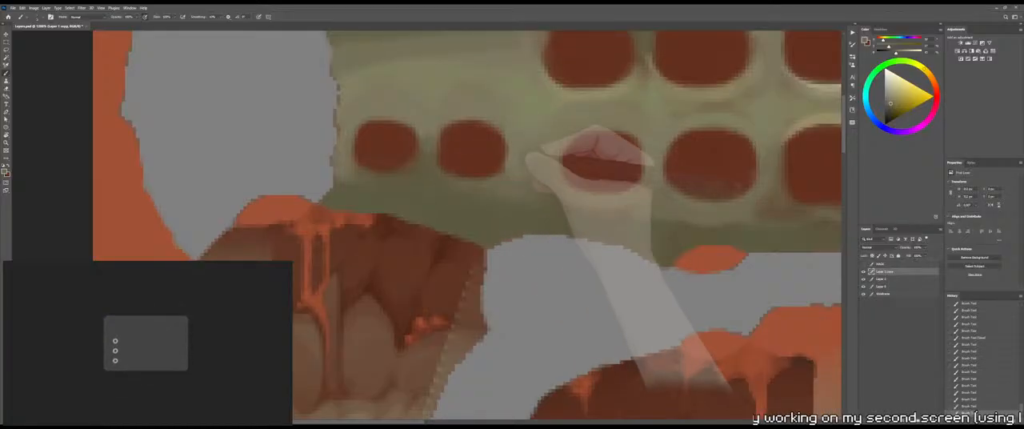
mouse_move(509, 170)
mouse_down()
mouse_move(475, 190)
mouse_move(507, 176)
mouse_move(484, 185)
mouse_up()
drag(490, 186, 470, 181)
key(ctrl+s)
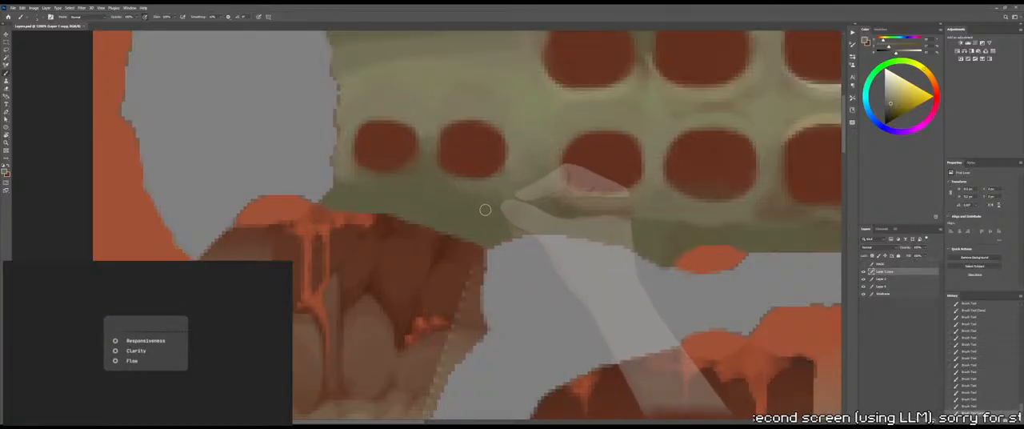
Sample the olive tone below the second lower-row socket, repaint the socket's lower edge, and check the 3D model
key(alt+Tab)
drag(391, 133, 380, 104)
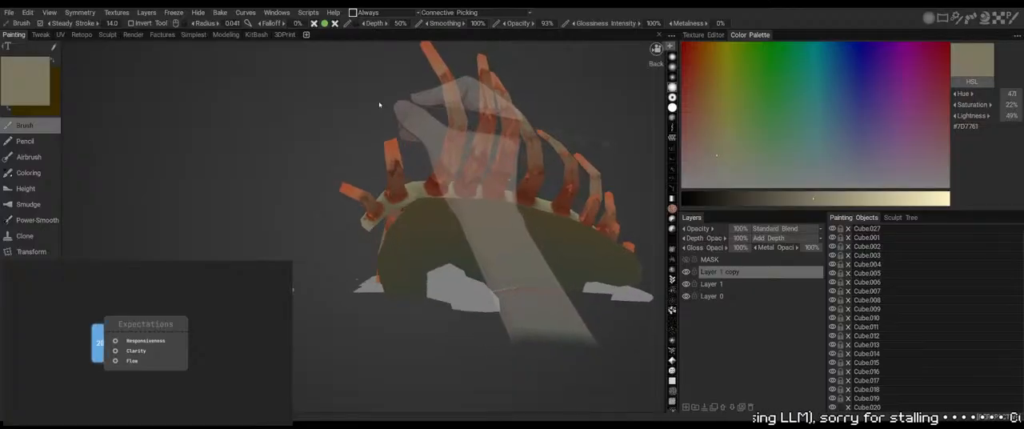
key(alt+Tab)
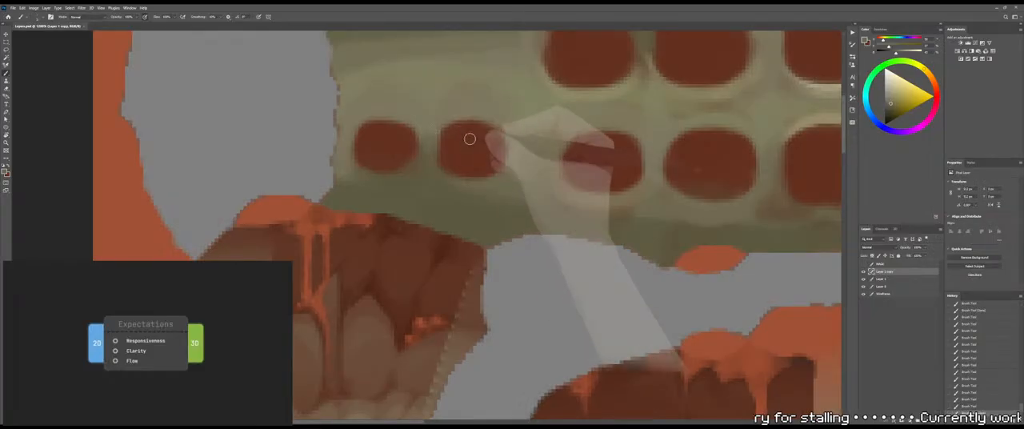
alt+click(439, 180)
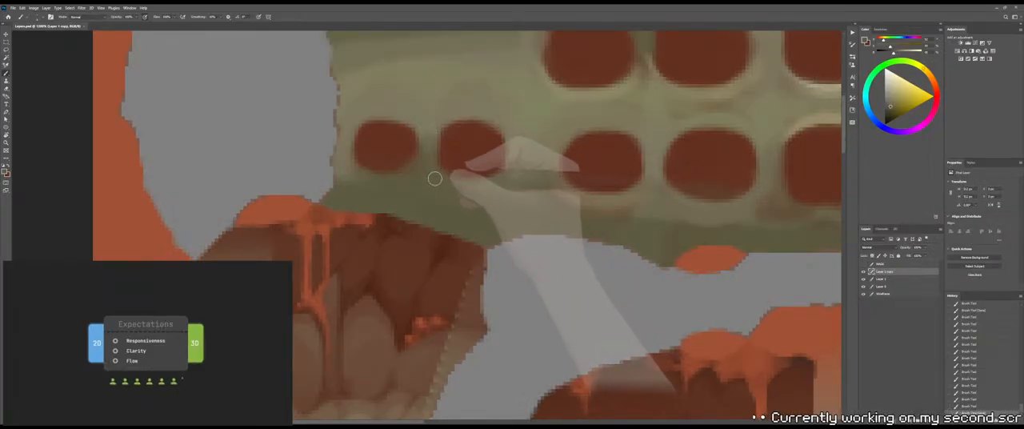
drag(436, 177, 487, 185)
alt+click(456, 215)
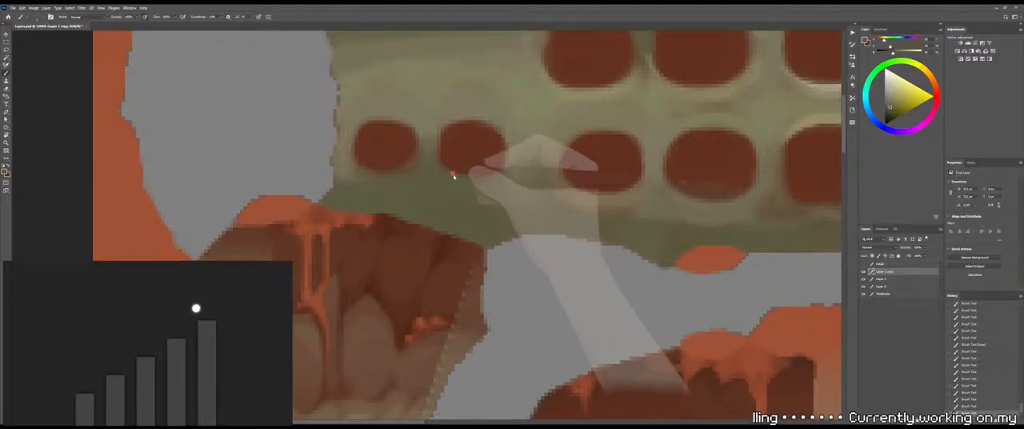
drag(442, 163, 508, 171)
key(alt+Tab)
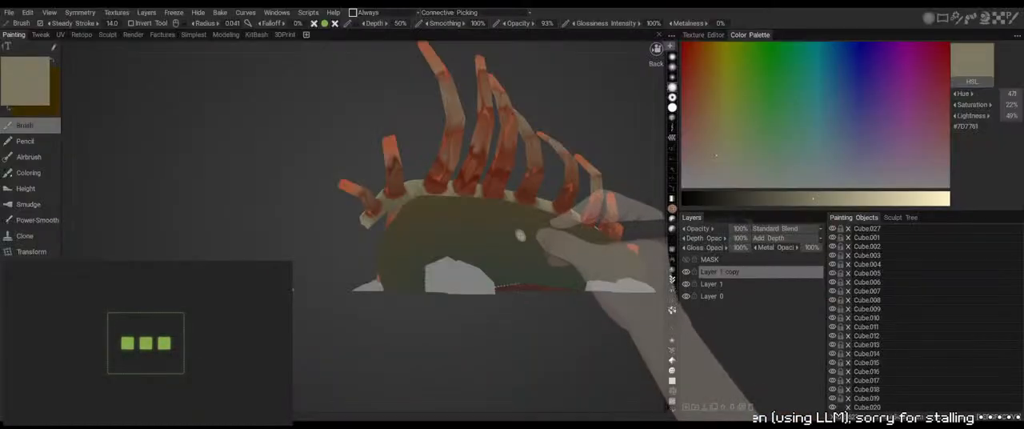
drag(391, 101, 384, 123)
key(alt+Tab)
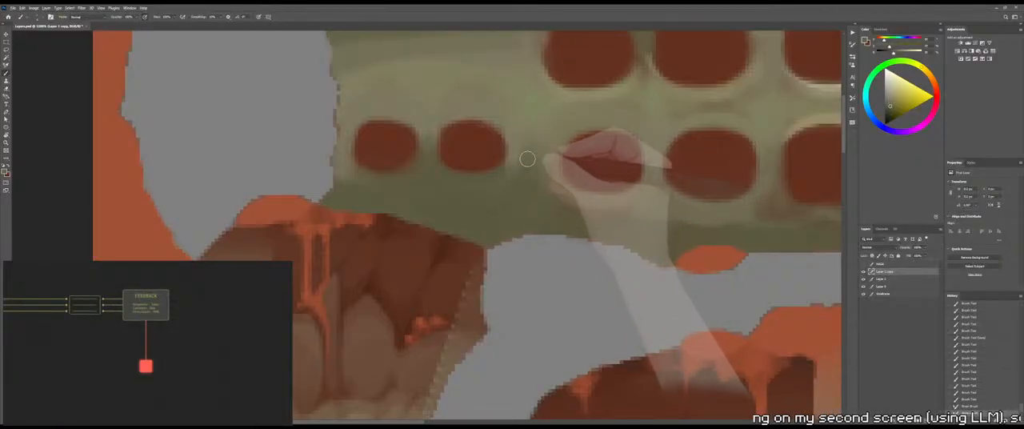
Paint olive shading into the gap between the second and third lower-row sockets and the bone below it
mouse_move(527, 160)
mouse_down()
mouse_move(517, 198)
mouse_move(498, 210)
mouse_up()
drag(514, 173, 516, 203)
drag(542, 173, 535, 161)
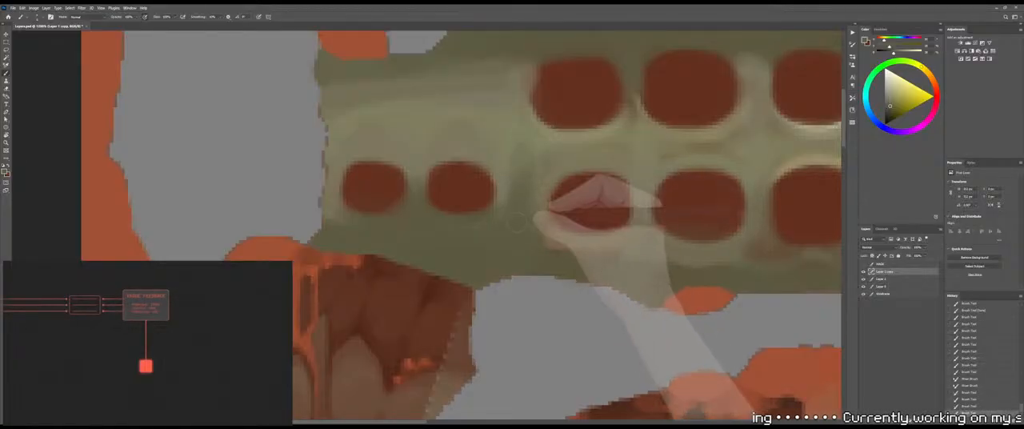
drag(517, 222, 513, 192)
drag(506, 155, 511, 181)
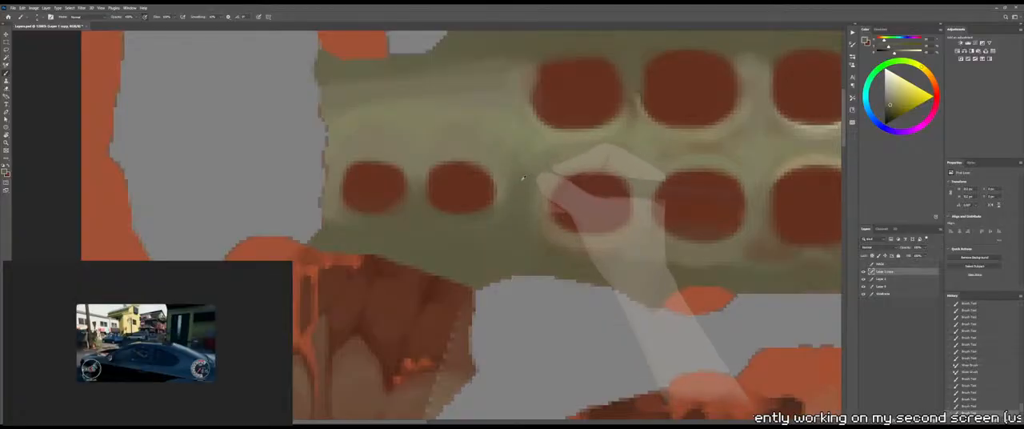
Sample a lighter bone tone, soften the gap between the second and third lower-row sockets with the Mixer Brush, and check the 3D model
alt+click(510, 174)
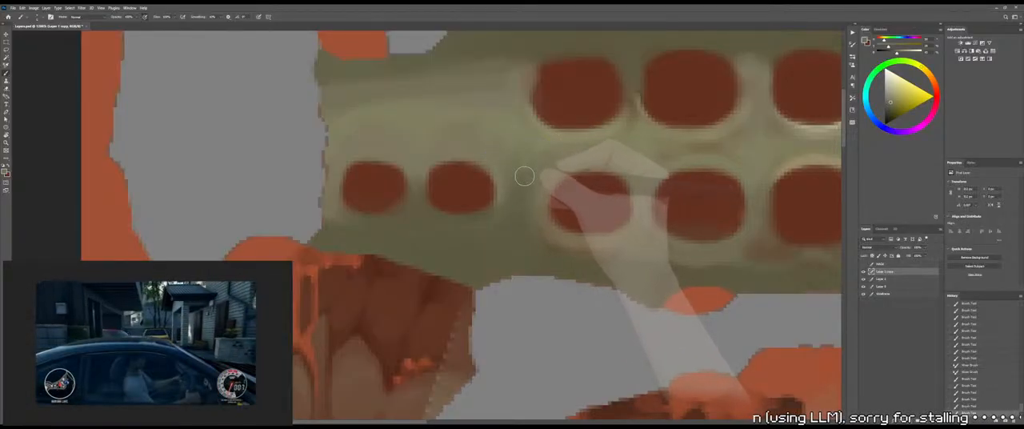
drag(522, 158, 518, 177)
mouse_move(522, 158)
mouse_down()
mouse_move(519, 176)
mouse_move(522, 160)
mouse_up()
drag(522, 160, 523, 175)
key(shift+b)
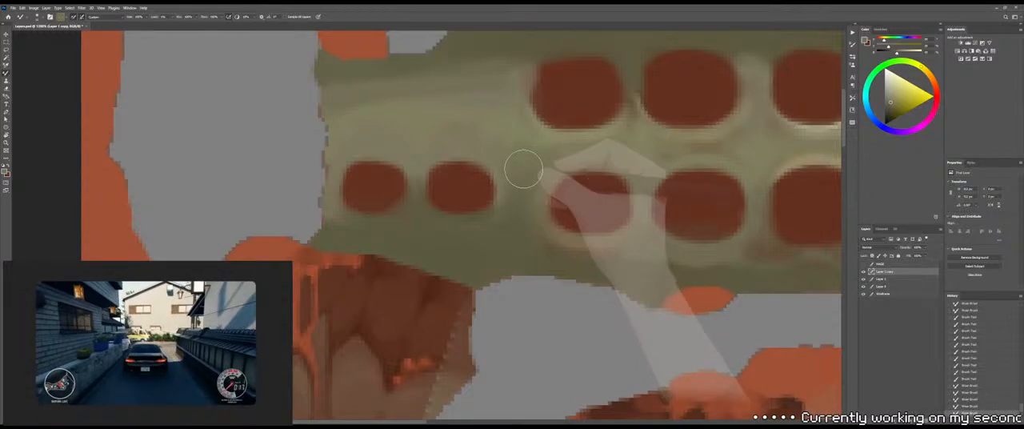
key(shift+b)
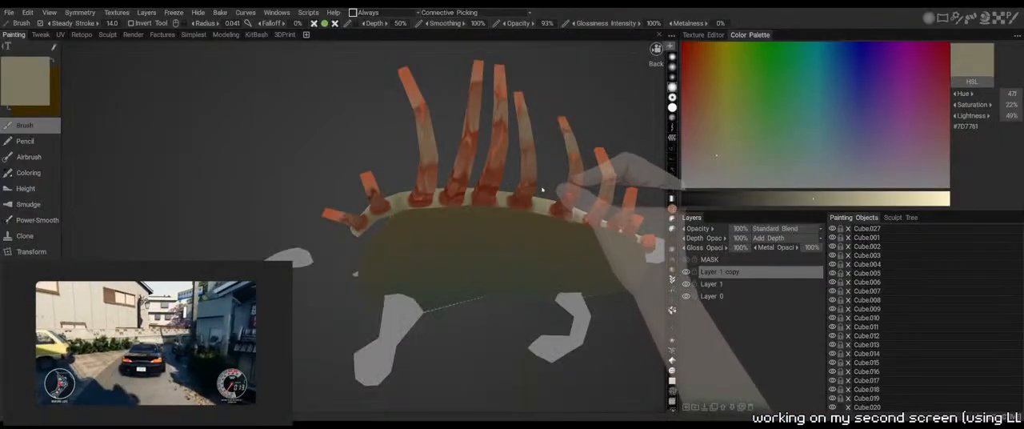
middle_drag(352, 120, 416, 181)
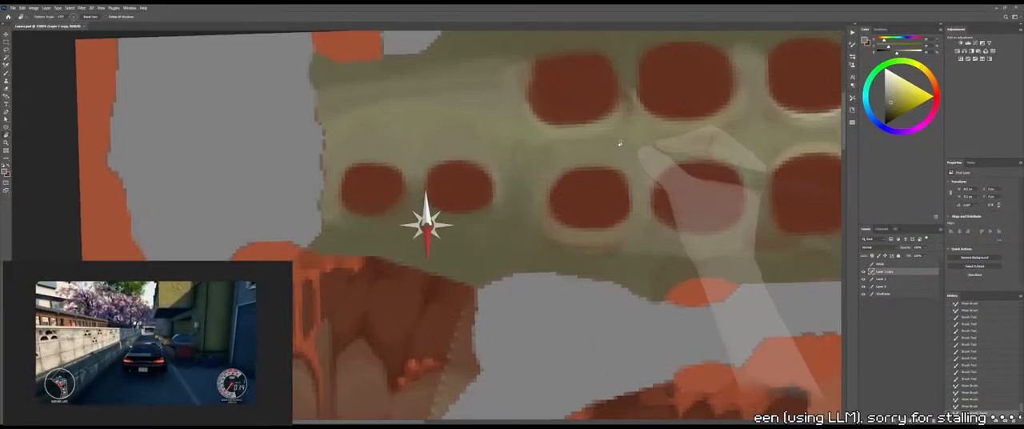
Rotate the canvas and paint olive shading around the left and upper edges of the third lower-row socket
drag(532, 189, 520, 174)
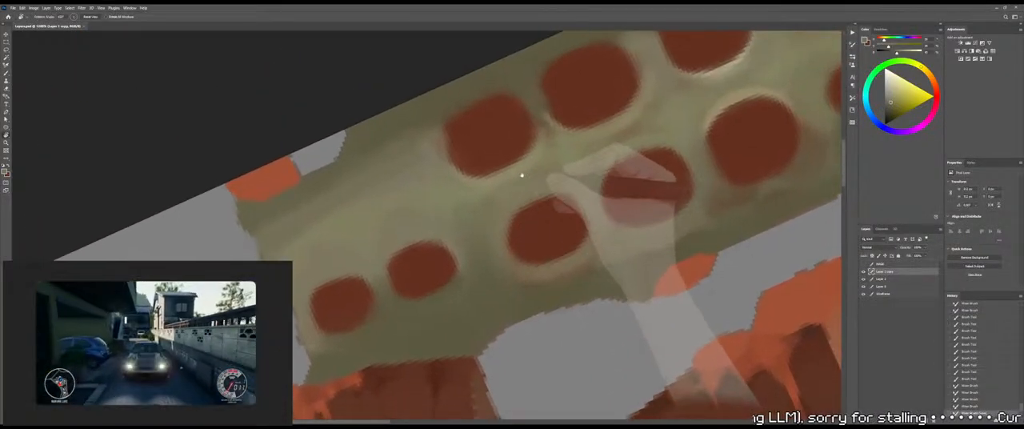
key(b)
alt+right_drag(507, 236, 498, 244)
alt+click(490, 247)
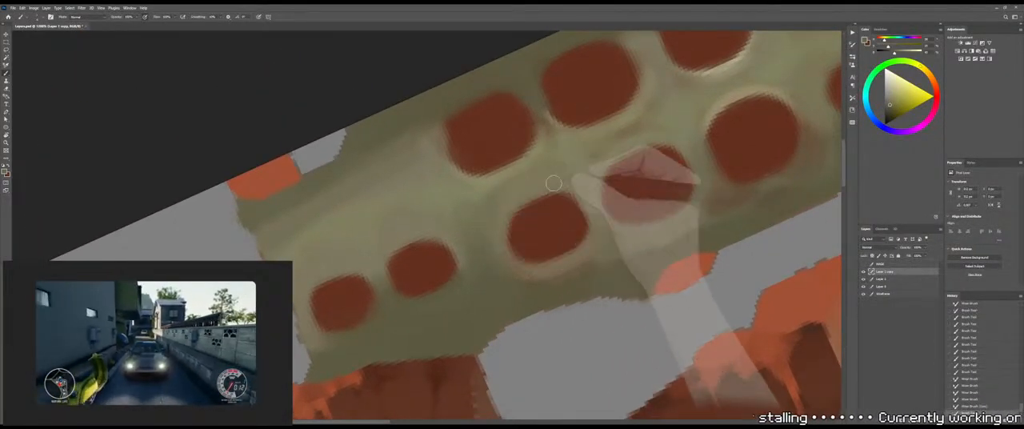
mouse_move(555, 183)
mouse_down()
mouse_move(477, 242)
mouse_move(499, 211)
mouse_move(488, 209)
mouse_up()
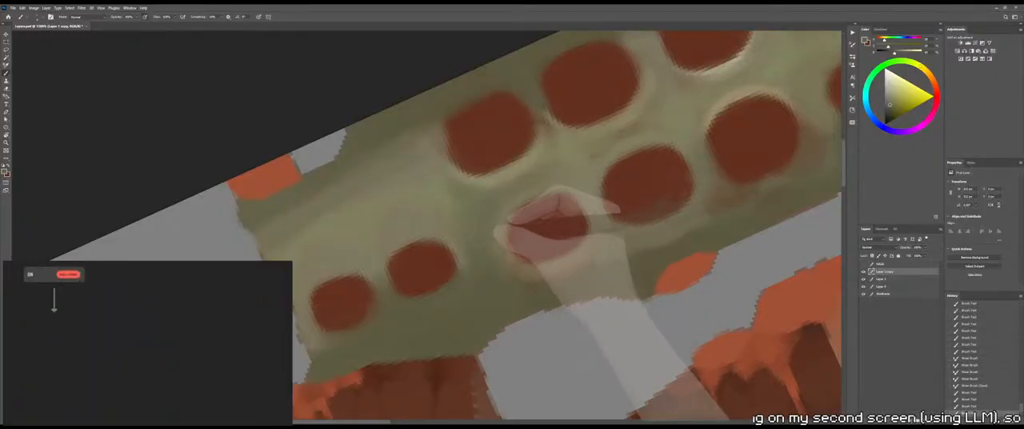
mouse_move(495, 232)
mouse_down()
mouse_move(481, 213)
mouse_move(502, 196)
mouse_up()
drag(519, 189, 561, 174)
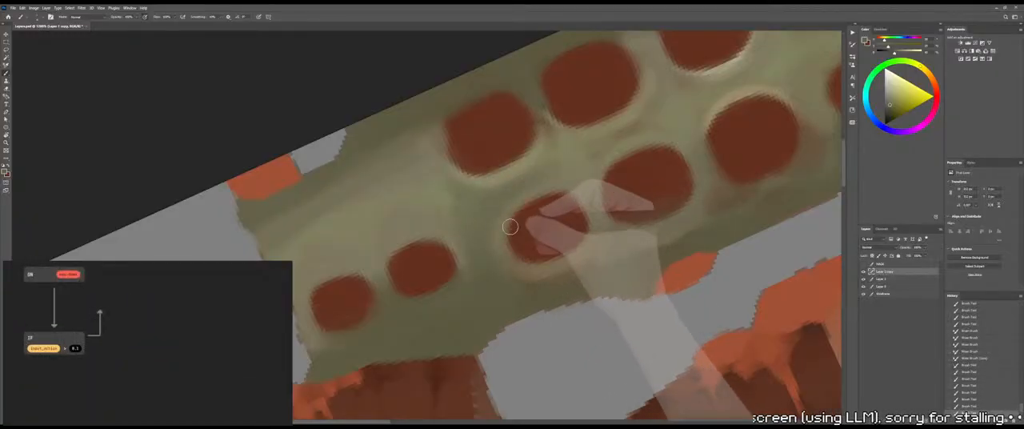
ctrl+drag(532, 220, 499, 231)
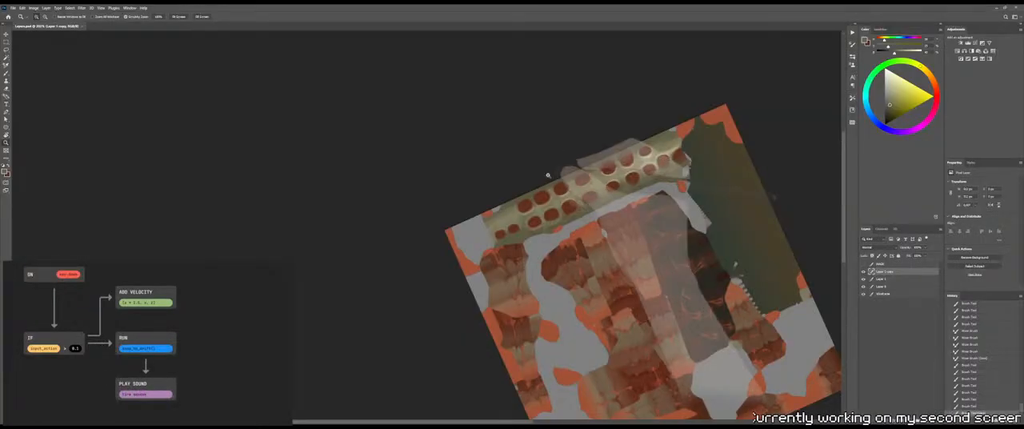
Turn the spine strip upright, deepen the olive shading between its two socket columns, and check the 3D model from above
drag(549, 173, 532, 83)
drag(504, 194, 480, 256)
ctrl+drag(524, 214, 543, 228)
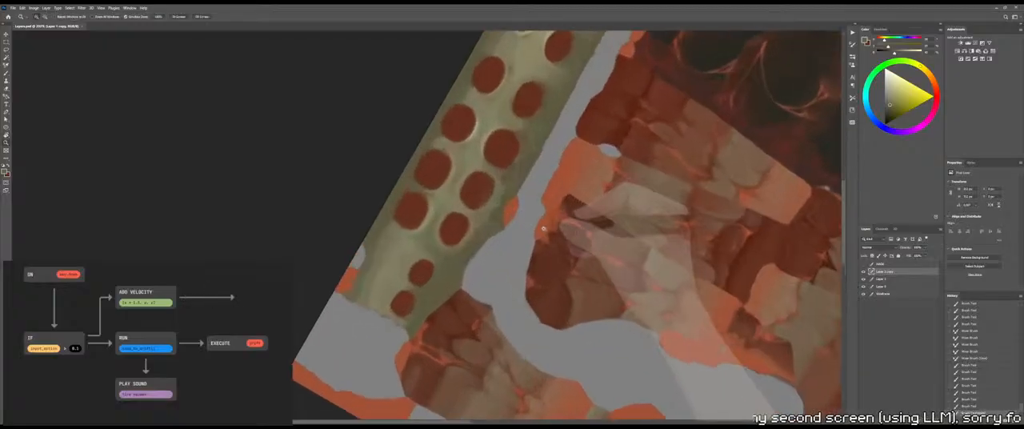
drag(541, 200, 493, 154)
drag(505, 183, 538, 215)
mouse_move(464, 224)
ctrl+mouse_down()
mouse_move(481, 228)
mouse_move(484, 243)
mouse_move(475, 224)
mouse_move(460, 227)
mouse_move(476, 220)
mouse_move(470, 227)
mouse_move(486, 236)
ctrl+mouse_up()
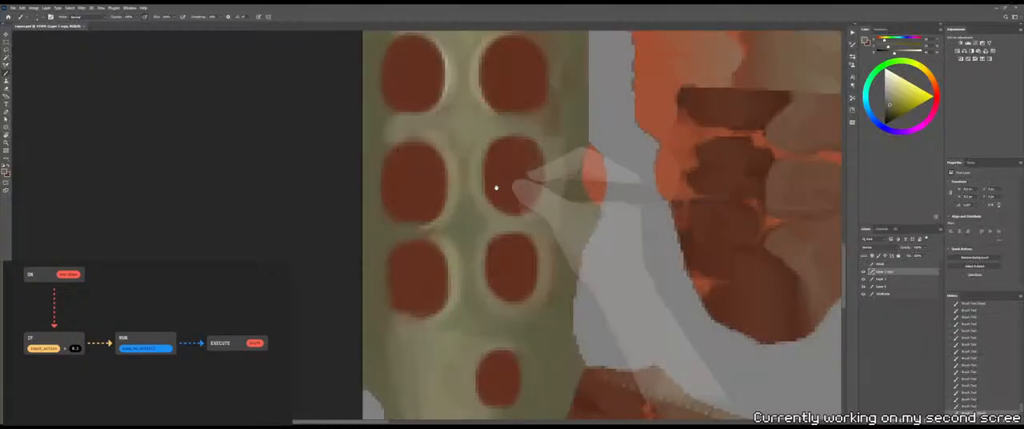
drag(496, 187, 511, 251)
drag(479, 216, 473, 222)
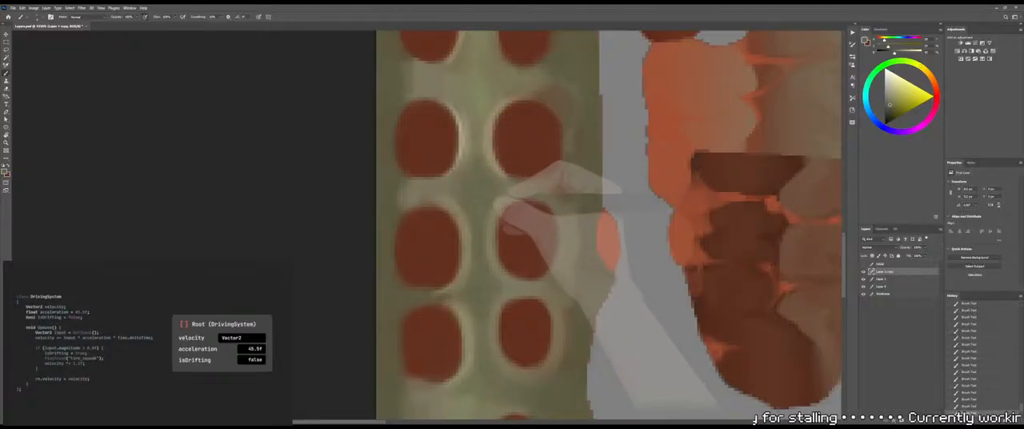
ctrl+drag(480, 210, 464, 214)
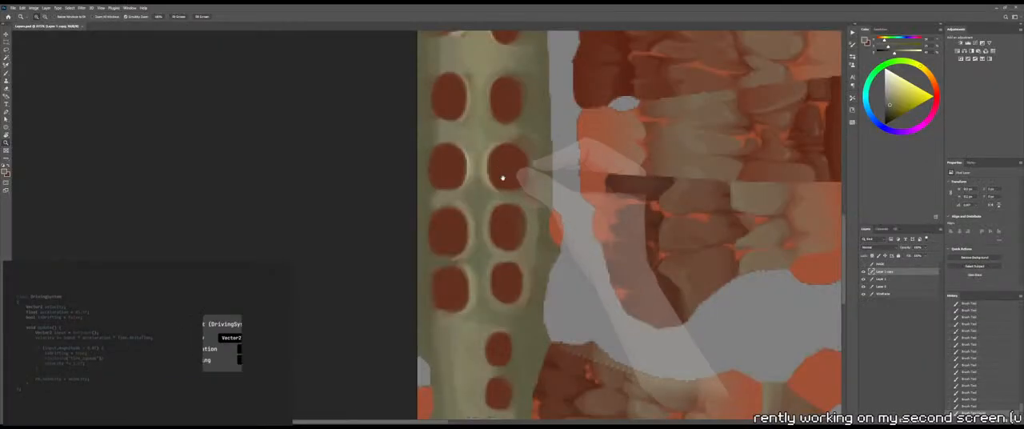
drag(503, 178, 522, 208)
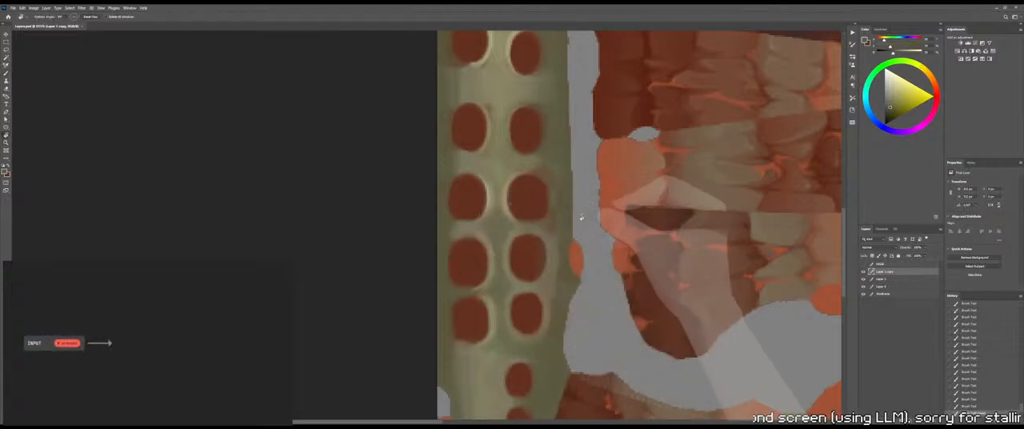
Darken the bone between two neighbouring socket pairs with olive and blend it with the Mixer Brush
ctrl+drag(472, 216, 554, 185)
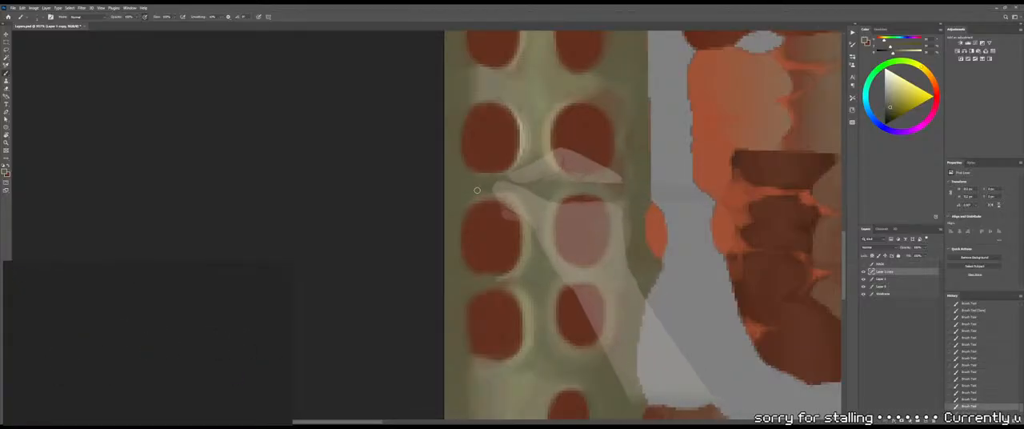
key(shift+b)
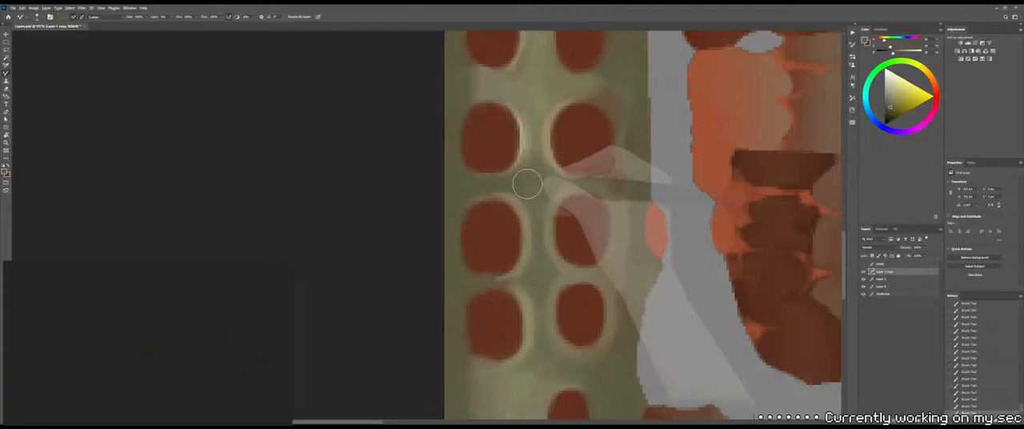
key(shift+b)
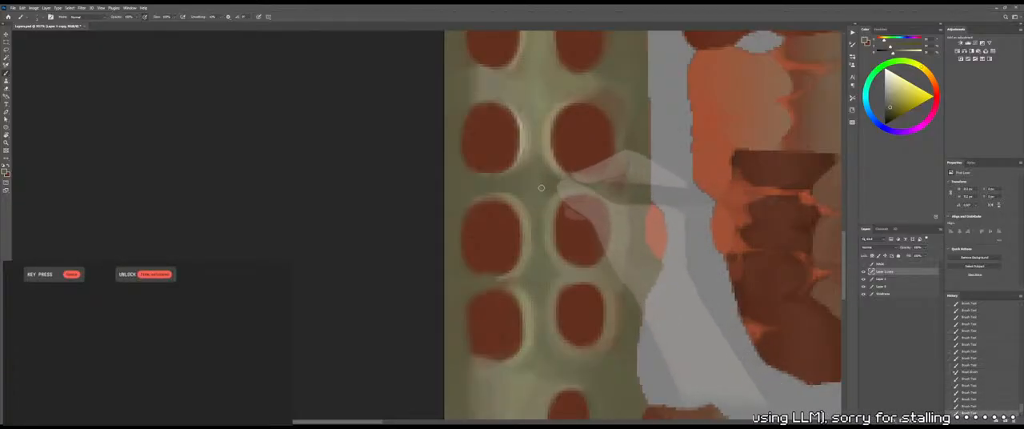
key(shift+b)
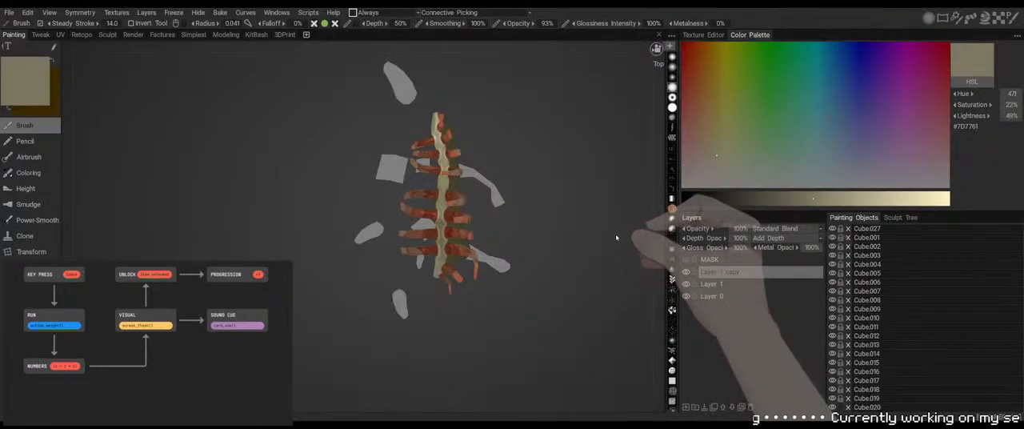
Check the 3D model and paint olive over the reddish smudges along the right-column sockets' outer edges
drag(616, 236, 528, 178)
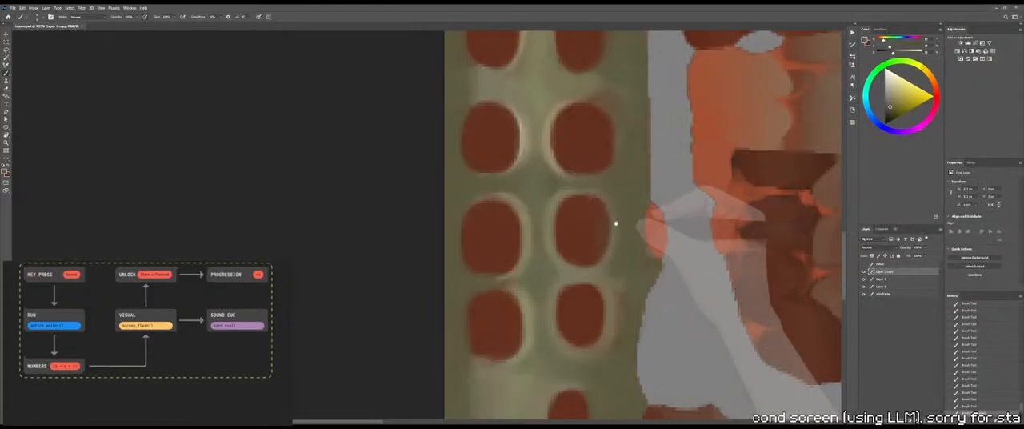
alt+scroll(591, 200, up, 2)
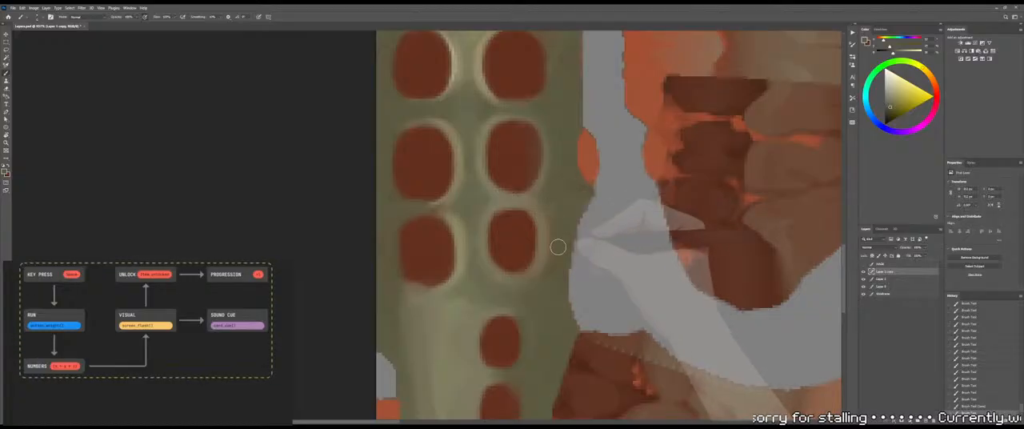
mouse_move(544, 239)
mouse_down()
mouse_move(534, 302)
mouse_move(558, 247)
mouse_up()
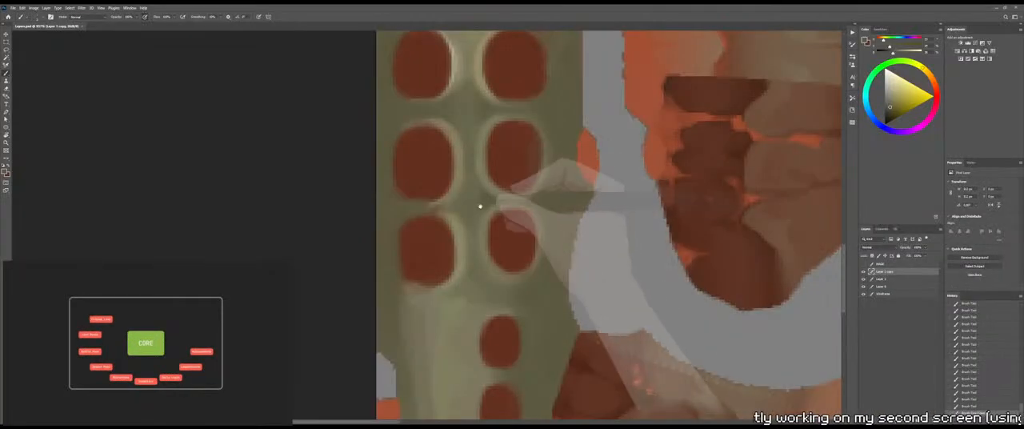
Paint olive into the gap above the lowest full socket pair and blend it with the Mixer Brush
scroll(480, 205, left, 1)
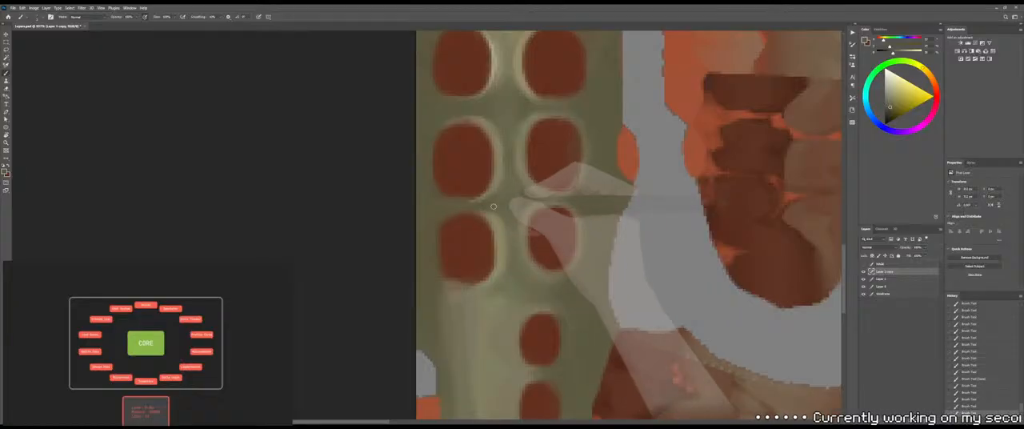
drag(494, 209, 510, 200)
key(shift+b)
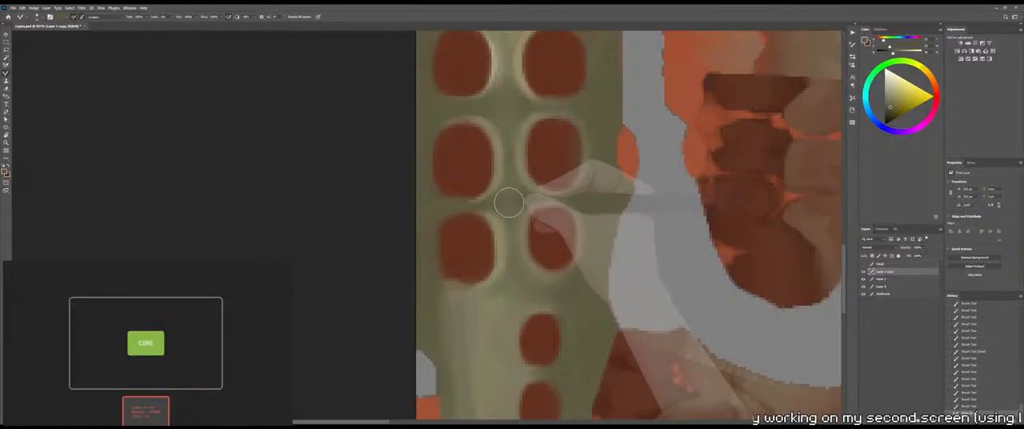
alt+right_drag(503, 197, 497, 200)
drag(515, 199, 493, 201)
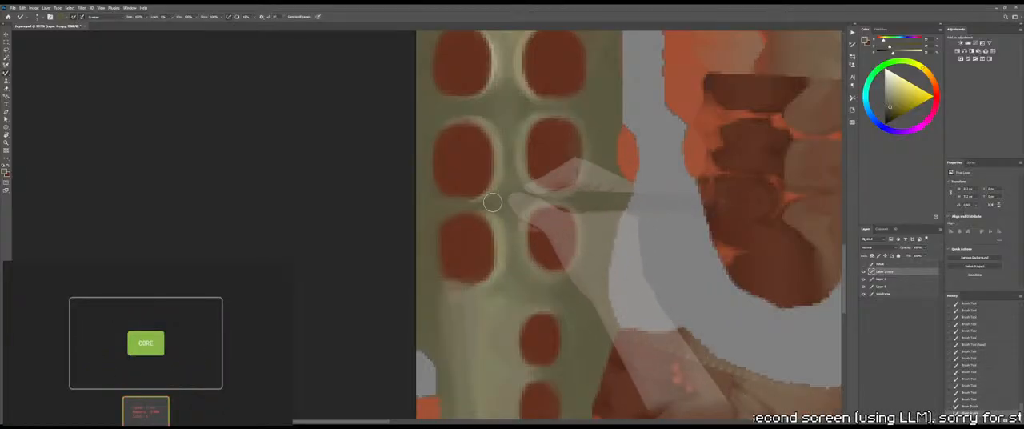
key(shift+b)
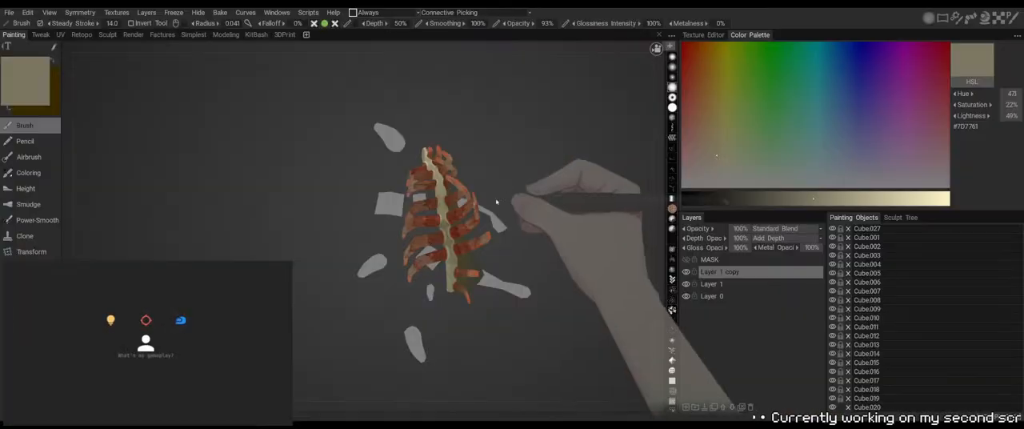
Check the 3D model and paint olive into the gap between the two middle socket pairs, beside and between the right-column sockets
mouse_move(536, 167)
mouse_down()
mouse_move(552, 190)
mouse_move(527, 146)
mouse_move(512, 183)
mouse_move(506, 163)
mouse_move(491, 176)
mouse_move(565, 175)
mouse_move(535, 178)
mouse_up()
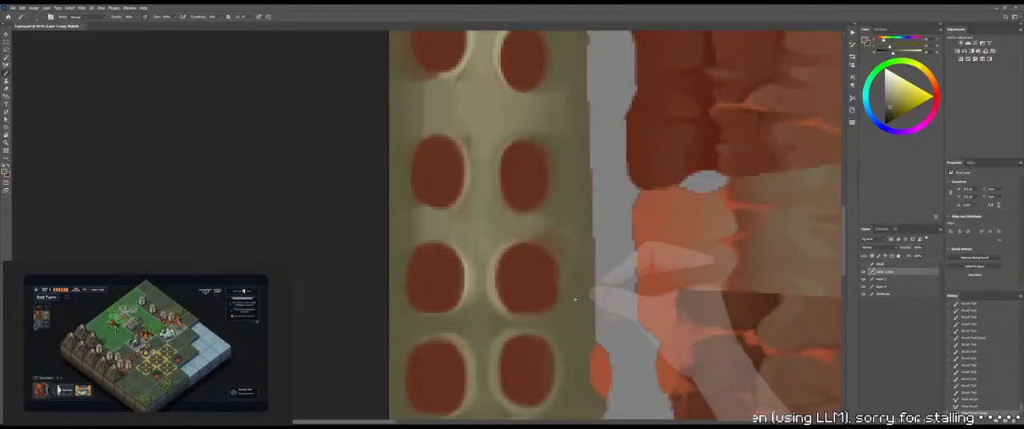
alt+right_drag(541, 235, 550, 235)
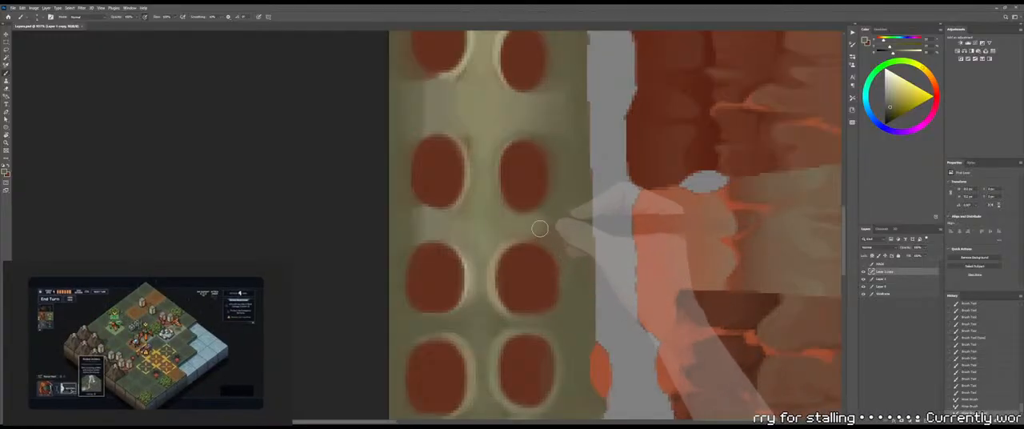
mouse_move(539, 229)
mouse_down()
mouse_move(576, 231)
mouse_move(560, 215)
mouse_move(546, 225)
mouse_up()
drag(547, 223, 535, 230)
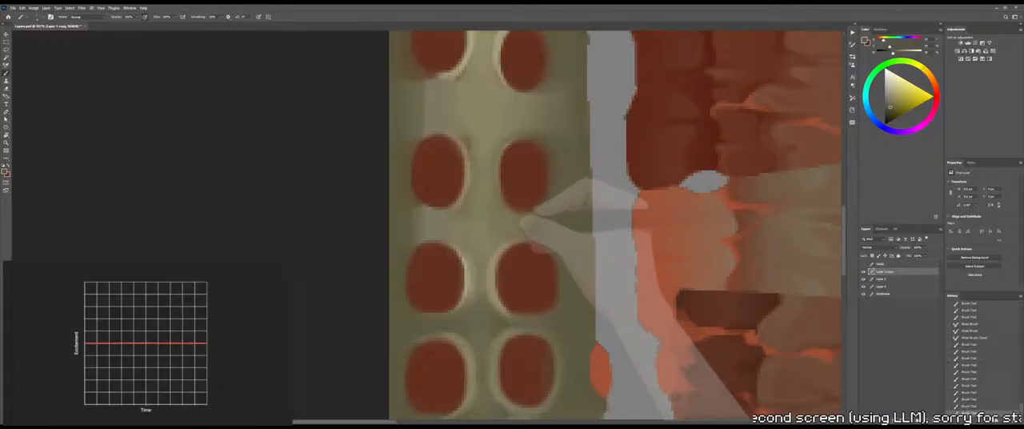
drag(529, 228, 520, 226)
mouse_move(521, 223)
mouse_down()
mouse_move(509, 218)
mouse_move(535, 228)
mouse_up()
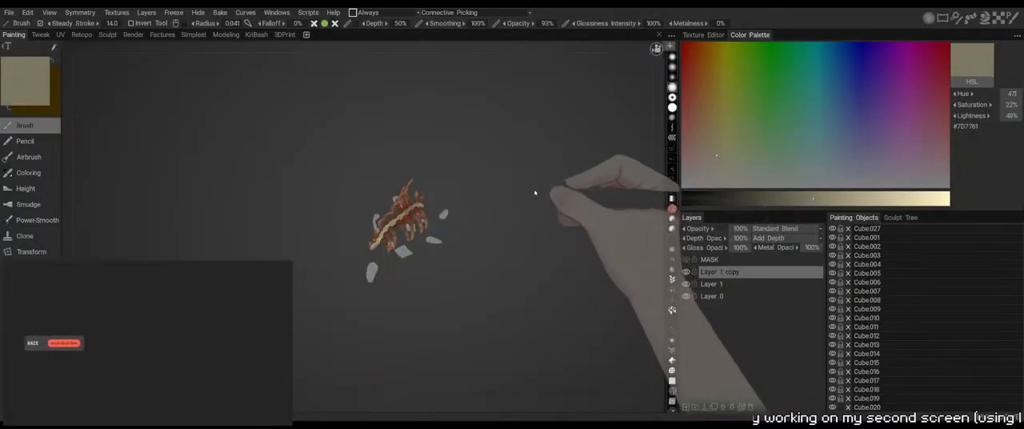
Blend the fresh olive around the right-column sockets with the Mixer Brush and check the 3D model from above
drag(535, 193, 519, 233)
right_drag(521, 240, 541, 267)
drag(541, 267, 411, 264)
right_drag(411, 264, 571, 221)
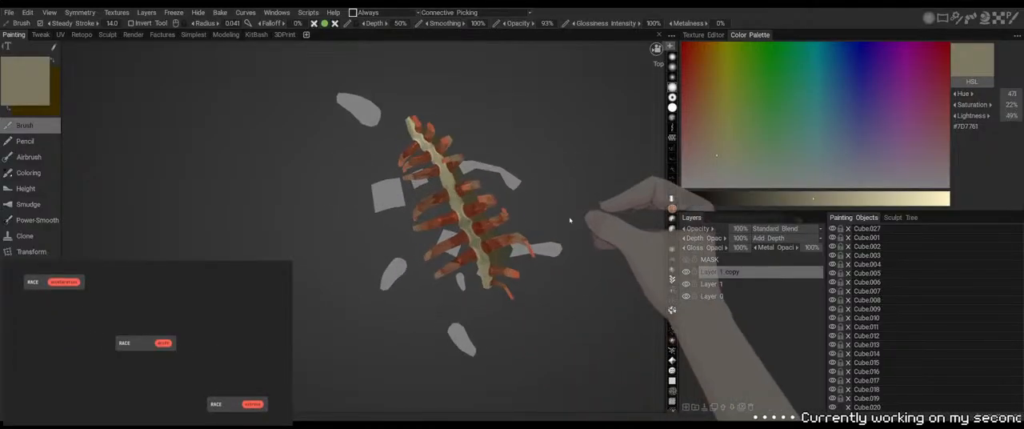
drag(571, 222, 549, 200)
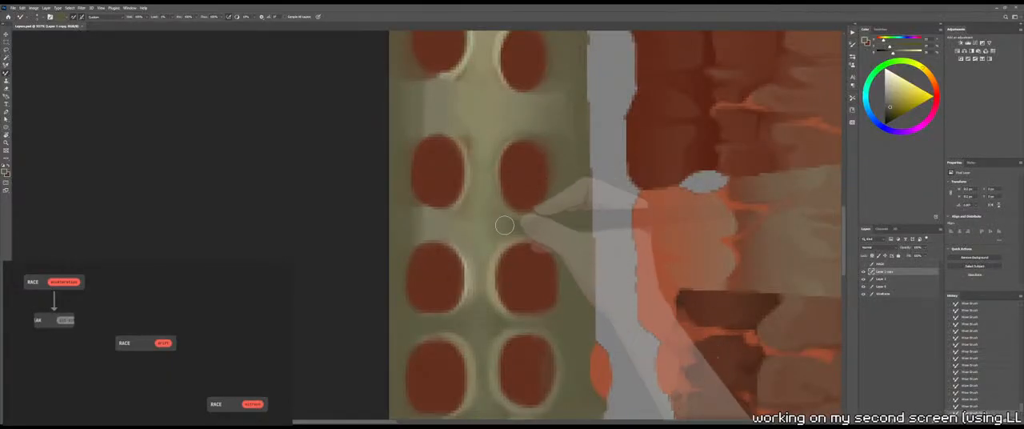
Paint olive between the left-column sockets of the same gap, blend it with the Mixer Brush, and check the 3D model
alt+click(400, 230)
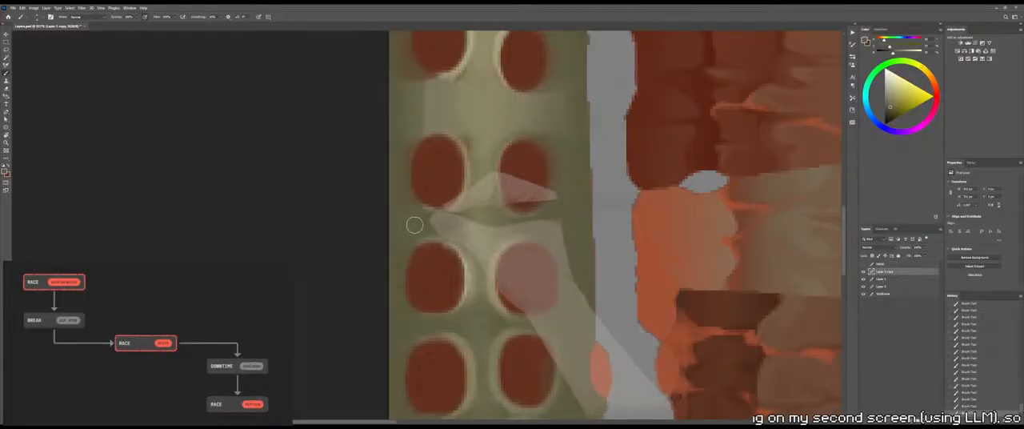
drag(407, 242, 466, 223)
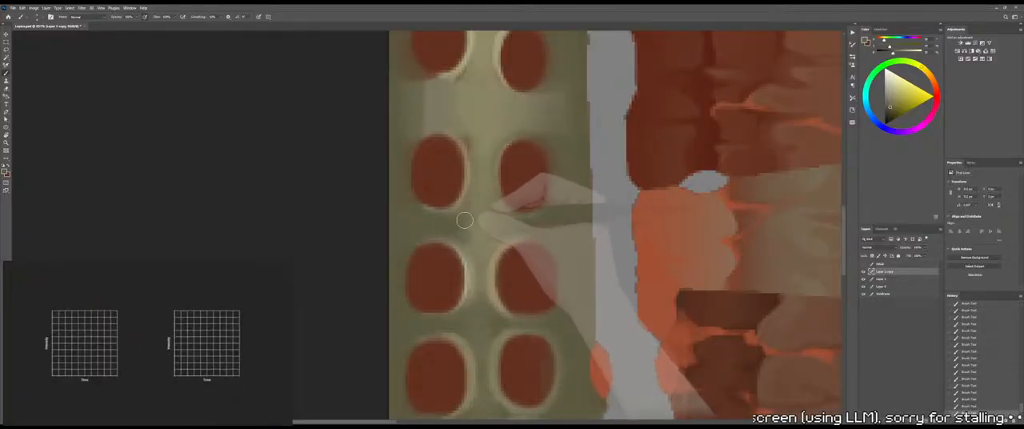
key(shift+b)
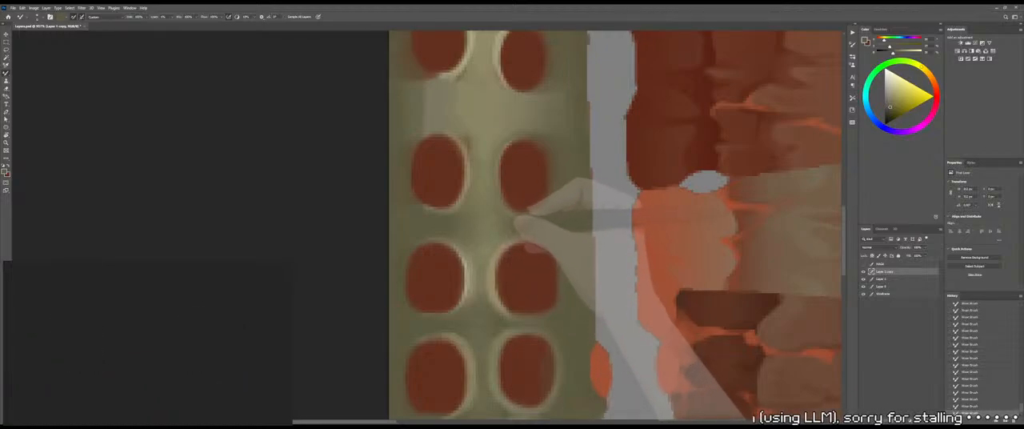
key(z)
mouse_move(489, 235)
mouse_down()
mouse_move(459, 245)
mouse_move(471, 234)
mouse_up()
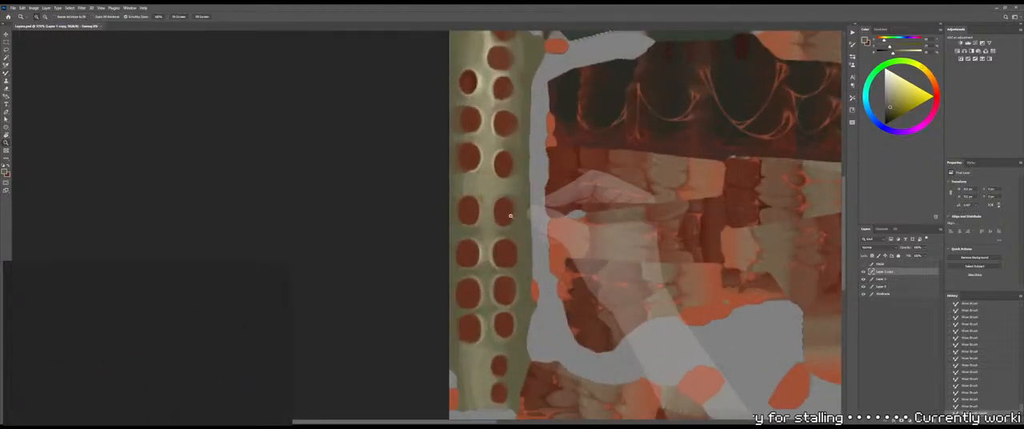
key(alt+Tab)
drag(517, 228, 514, 205)
key(alt+Tab)
Compare the spine strip before and after the recent Mixer Brush strokes by stepping back and forward through the history
drag(500, 274, 525, 255)
key(b)
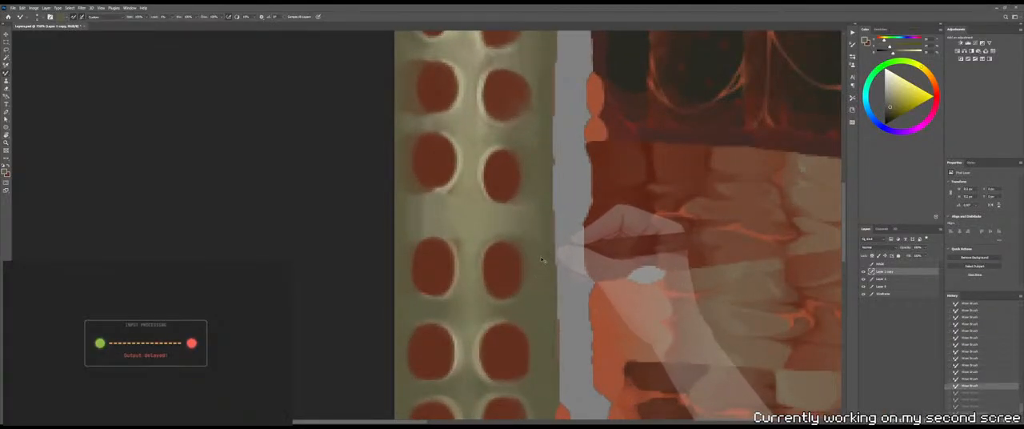
key(ctrl+z)
key(ctrl+z)
key(ctrl+z)
key(ctrl+z)
key(ctrl+z)
key(ctrl+z)
key(ctrl+z)
key(ctrl+z)
key(ctrl+z)
key(ctrl+z)
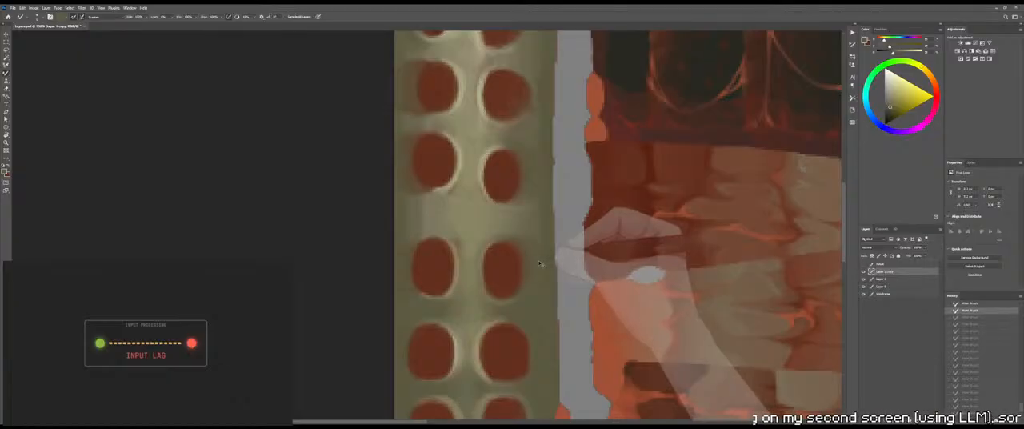
key(ctrl+z)
key(ctrl+shift+z)
key(ctrl+shift+z)
key(ctrl+shift+z)
key(ctrl+shift+z)
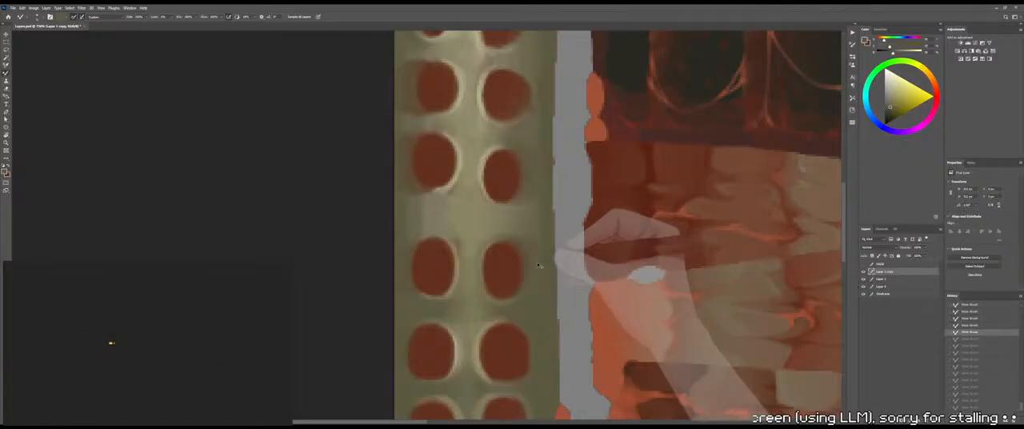
key(ctrl+shift+z)
key(ctrl+shift+z)
key(ctrl+shift+z)
key(ctrl+shift+z)
key(ctrl+shift+z)
key(ctrl+shift+z)
key(ctrl+shift+z)
key(ctrl+shift+z)
key(ctrl+shift+z)
key(ctrl+shift+z)
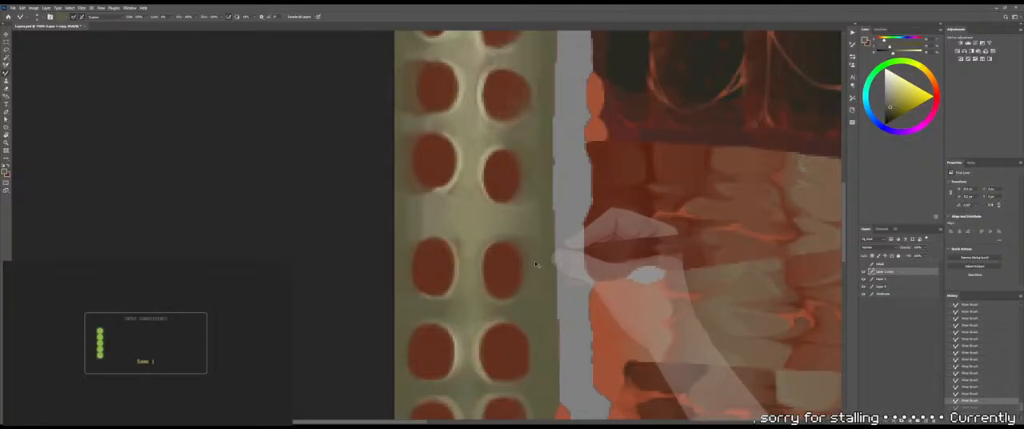
key(ctrl+shift+z)
key(ctrl+shift+z)
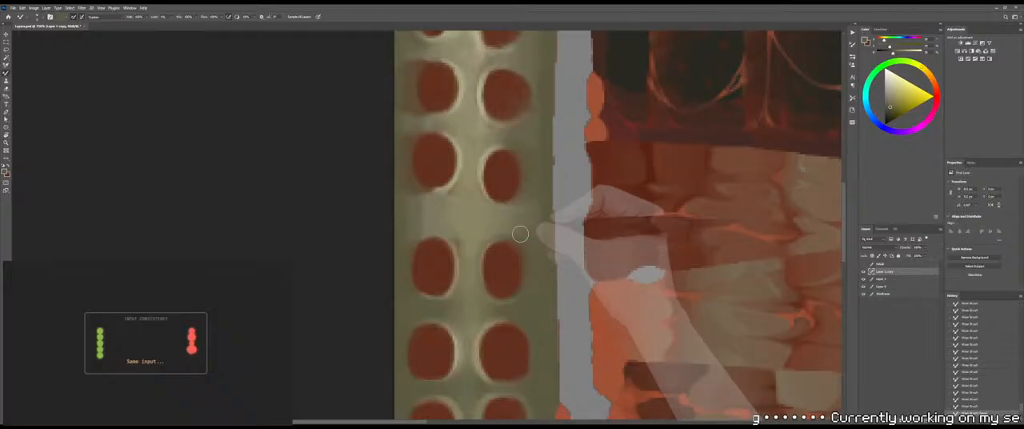
Paint olive into the wide bone gap above the blended one, beneath the upper right-column socket
mouse_move(546, 200)
mouse_down()
mouse_move(546, 221)
mouse_move(546, 179)
mouse_up()
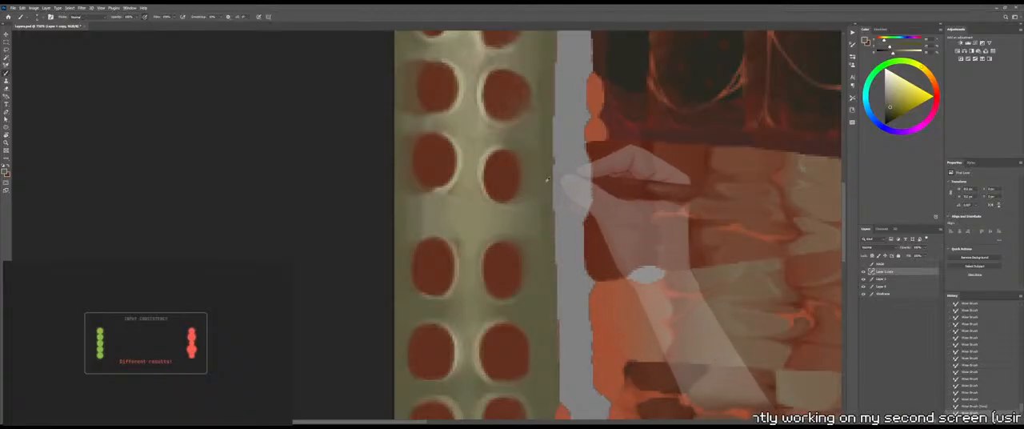
key(b)
alt+click(504, 215)
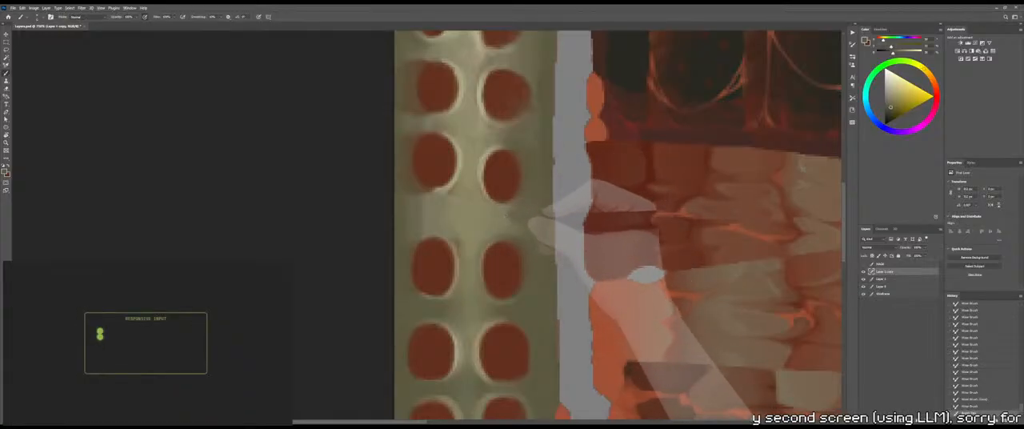
mouse_move(514, 216)
mouse_down()
mouse_move(536, 217)
mouse_move(525, 199)
mouse_up()
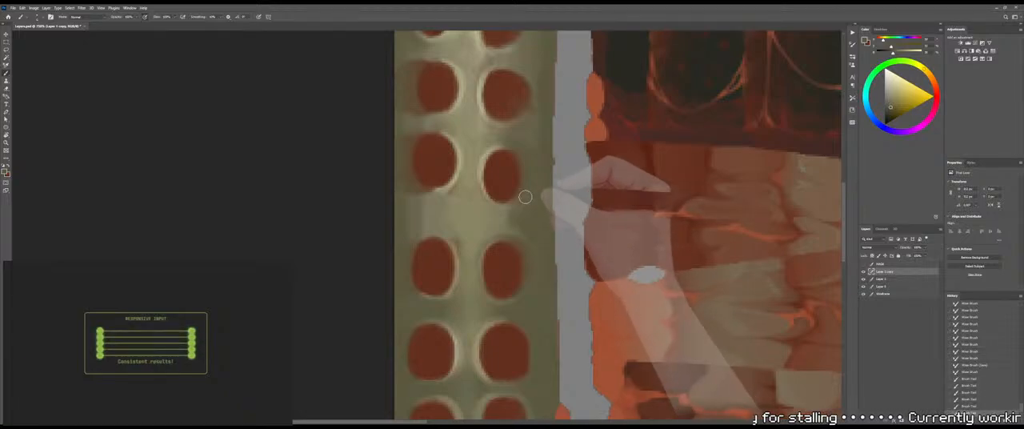
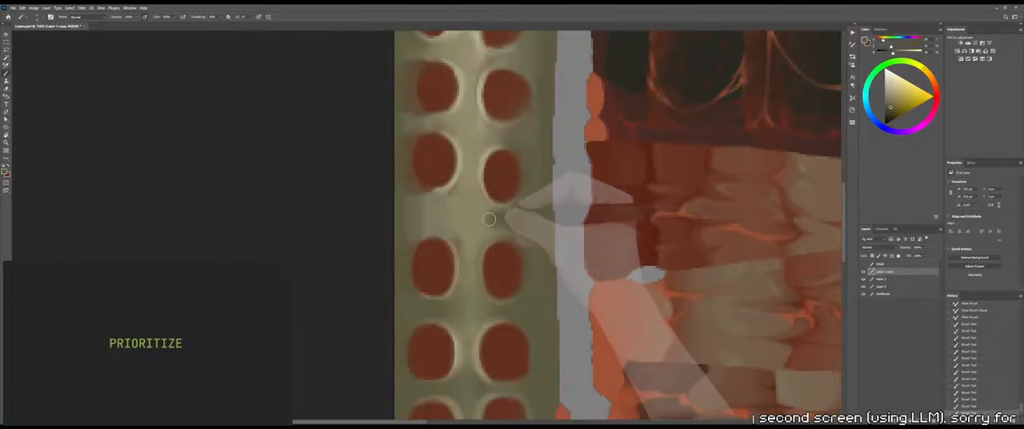
Blend the fresh olive in the wide bone gap beneath the upper right-column socket with the Mixer Brush
key(shift+b)
drag(501, 221, 493, 221)
drag(486, 221, 493, 222)
drag(485, 221, 488, 220)
key(shift+b)
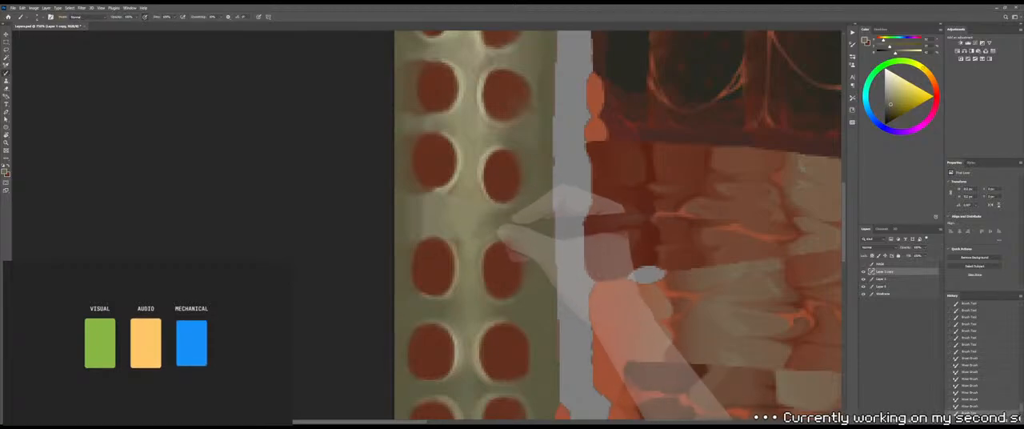
Add more olive just under the upper right-column socket and smooth it towards the central ridge with the Mixer Brush
drag(508, 218, 501, 219)
drag(504, 216, 501, 204)
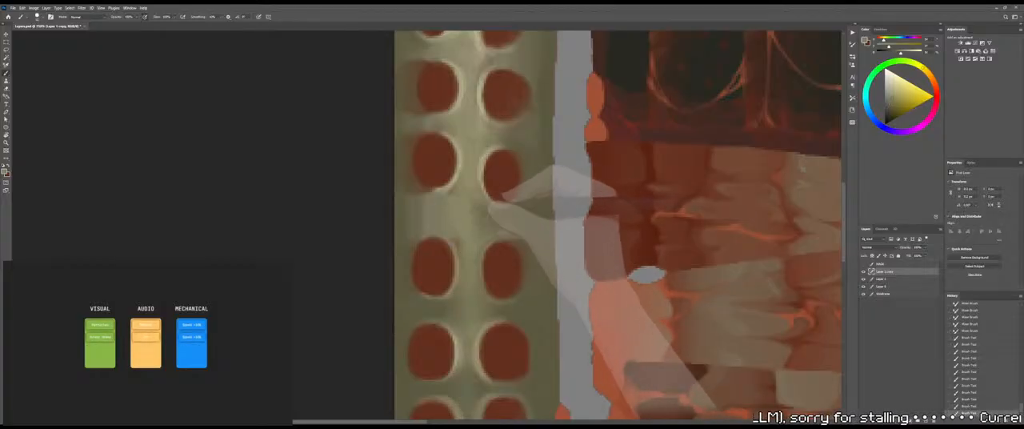
key(shift+b)
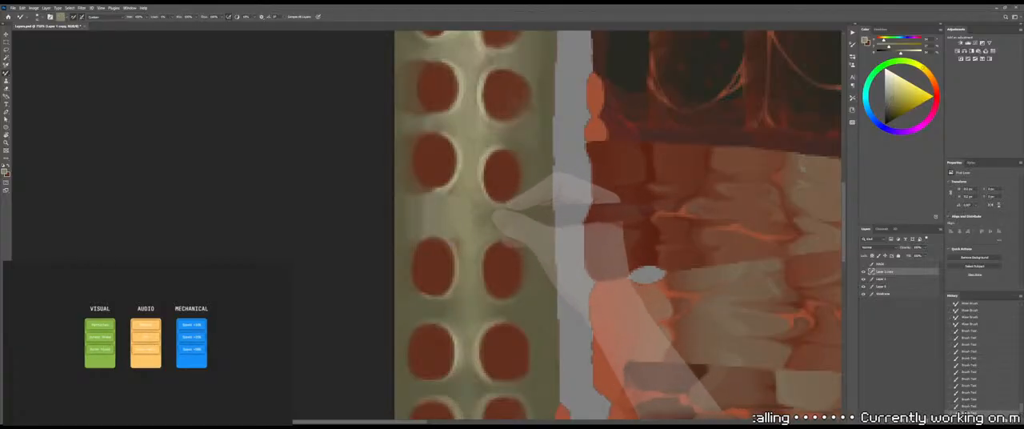
drag(488, 224, 488, 214)
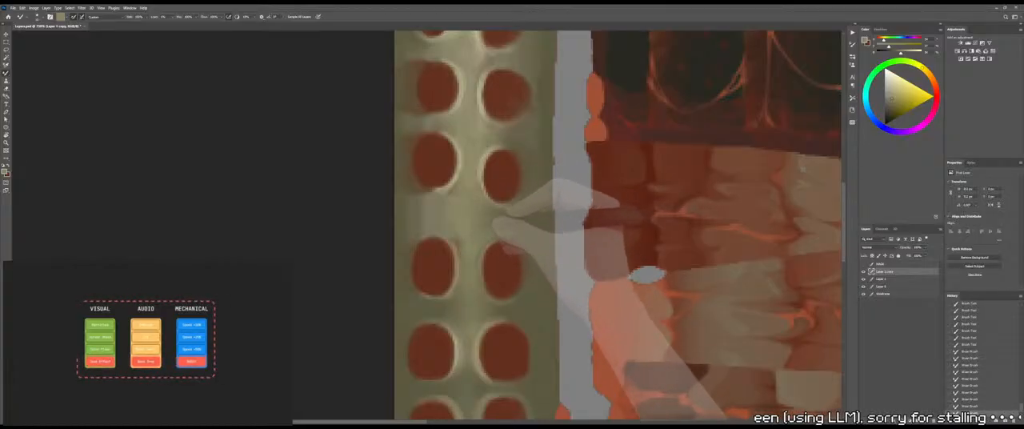
Sample the darker olive from the gap below and paint it across the wide gap between the two right-column sockets
key(b)
alt+right_drag(491, 230, 496, 233)
alt+click(542, 315)
alt+click(506, 311)
drag(524, 223, 512, 221)
drag(520, 224, 501, 219)
drag(514, 223, 502, 221)
drag(519, 226, 508, 227)
drag(523, 231, 512, 230)
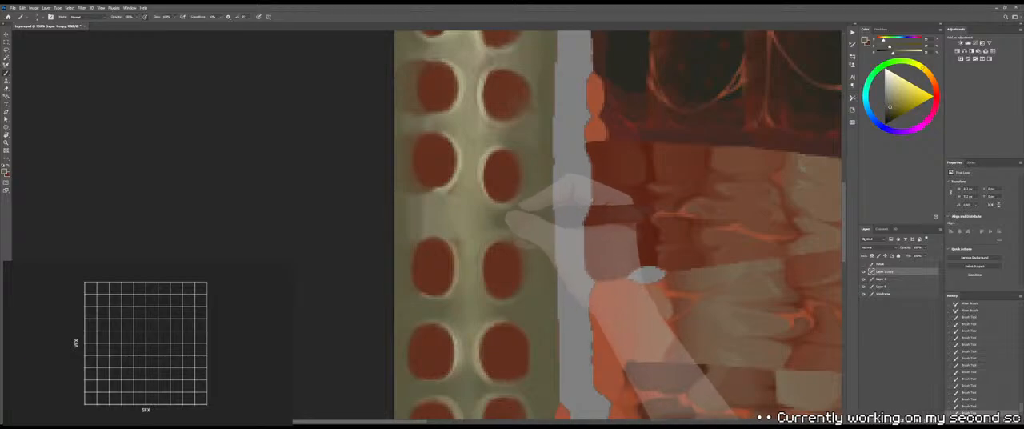
Blend the right-column olive with the Mixer Brush, extend it towards the strip's outer edge, and check the 3D model
key(shift+b)
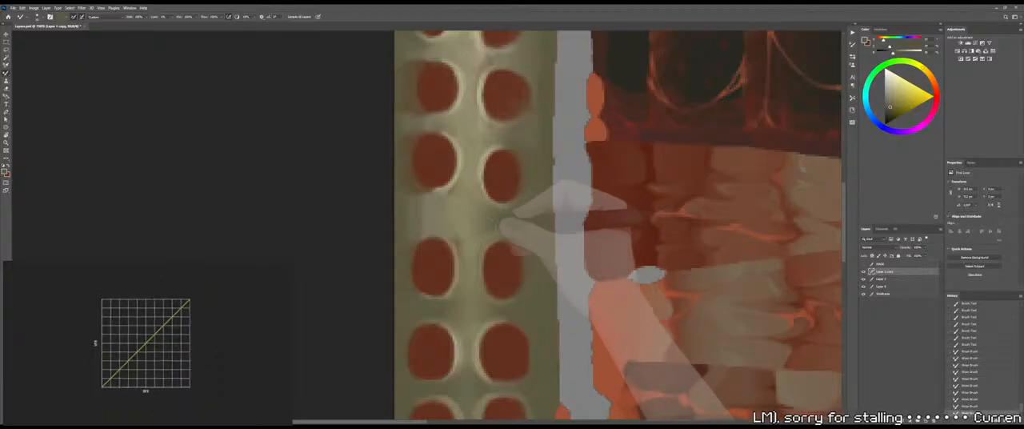
key(shift+b)
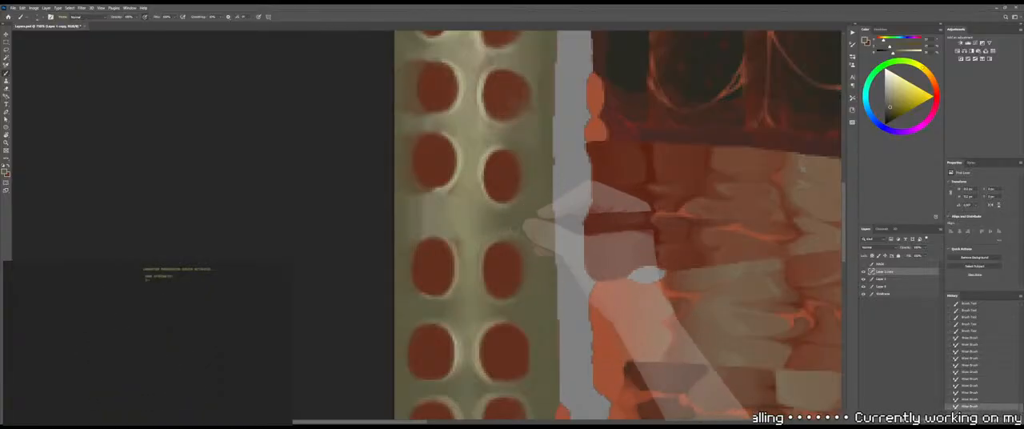
mouse_move(514, 229)
mouse_down()
mouse_move(535, 243)
mouse_move(487, 239)
mouse_move(524, 243)
mouse_up()
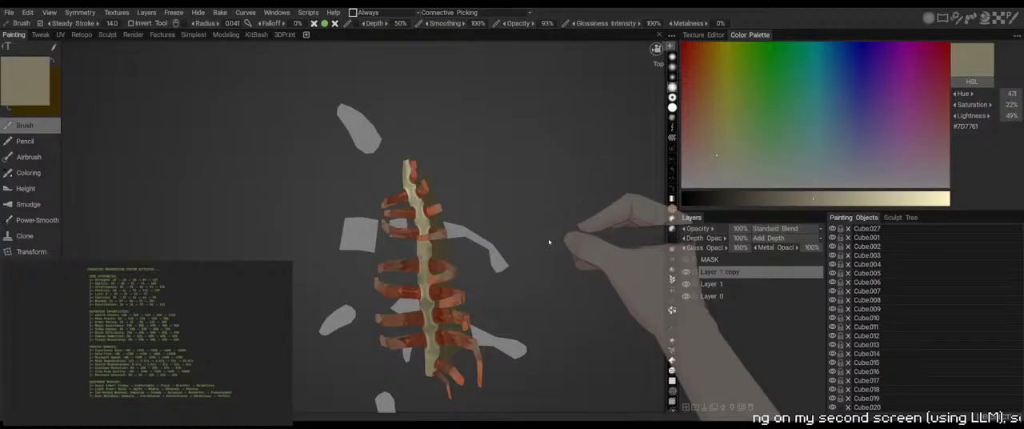
mouse_move(548, 240)
middle_down()
mouse_move(488, 208)
mouse_move(448, 158)
mouse_move(468, 187)
middle_up()
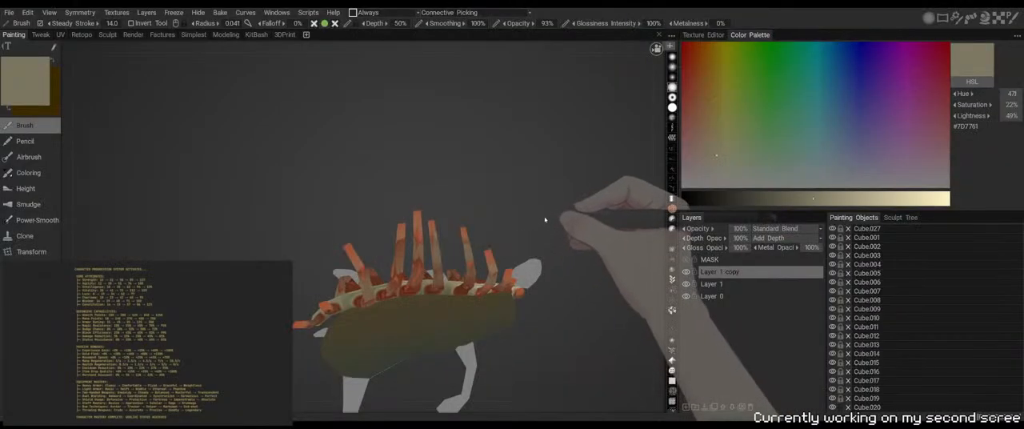
mouse_move(544, 219)
middle_down()
mouse_move(501, 206)
mouse_move(544, 256)
mouse_move(629, 235)
mouse_move(543, 214)
middle_up()
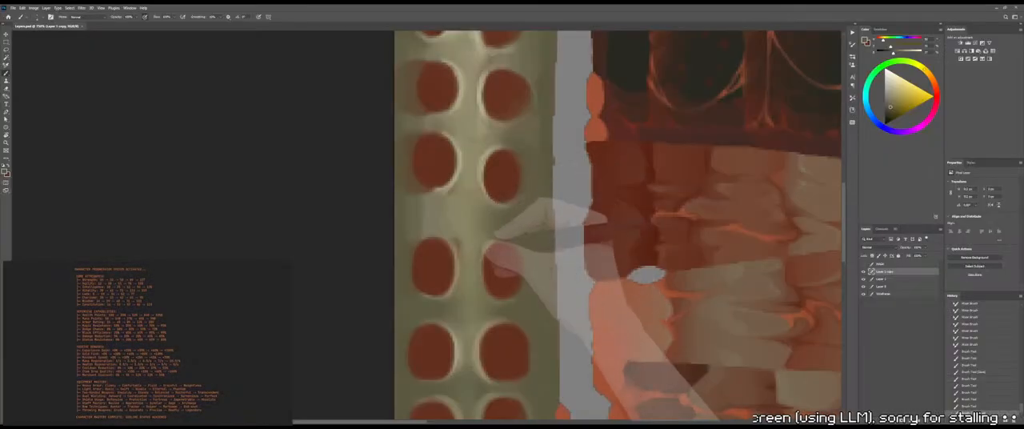
alt+click(469, 259)
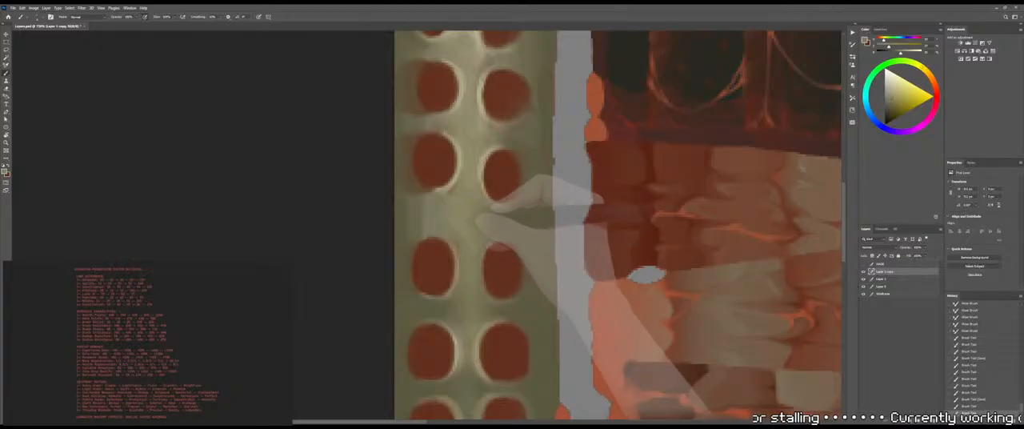
Paint light olive along the central ridge beside the right-column gap and blend the transition with the Mixer Brush
drag(478, 218, 482, 258)
mouse_move(480, 239)
mouse_down()
mouse_move(482, 260)
mouse_move(486, 236)
mouse_up()
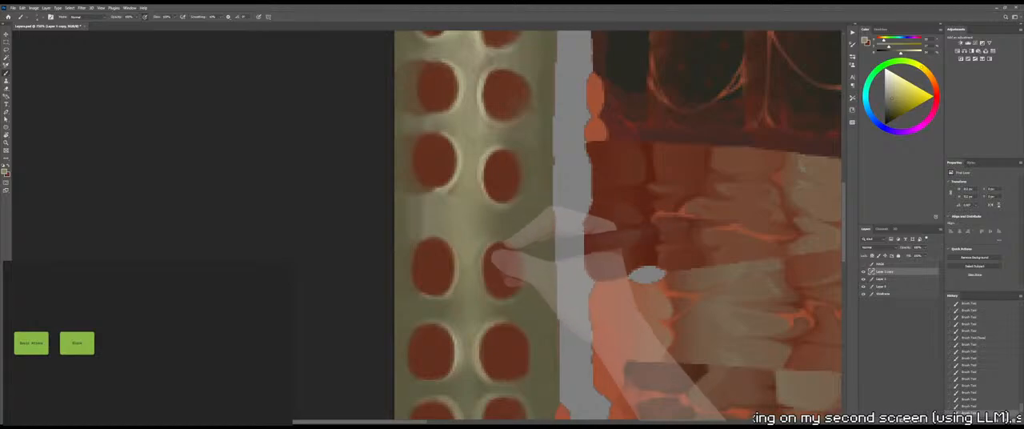
key(r)
drag(484, 215, 473, 198)
key(b)
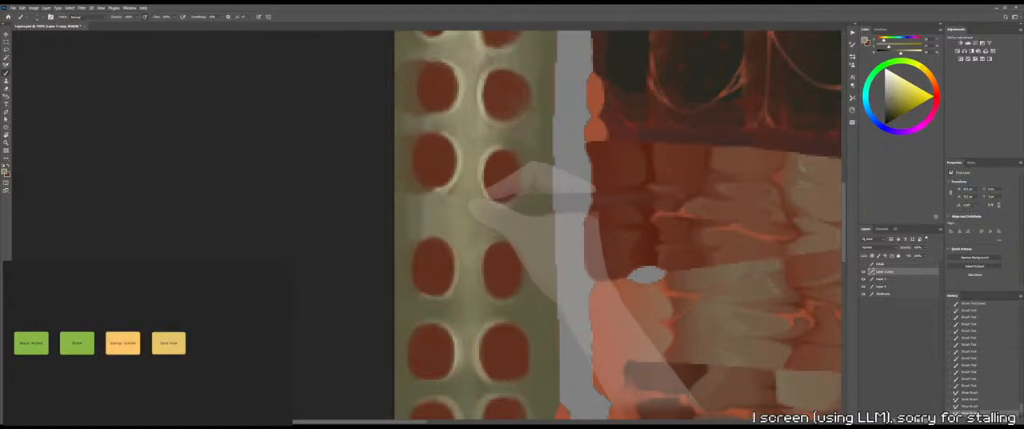
Sample dark olive from the gap below and paint it into the wide bone gap between the two left-column sockets
alt+click(419, 313)
drag(427, 300, 413, 304)
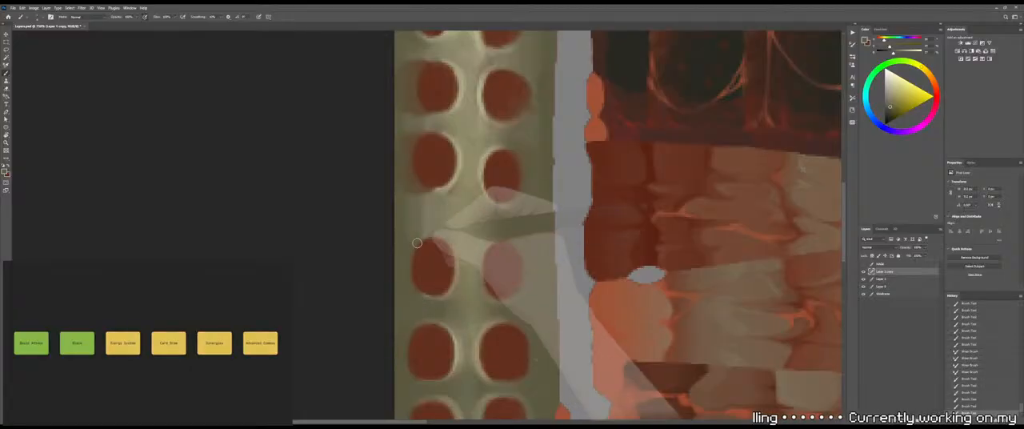
mouse_move(418, 242)
mouse_down()
mouse_move(412, 250)
mouse_move(406, 234)
mouse_up()
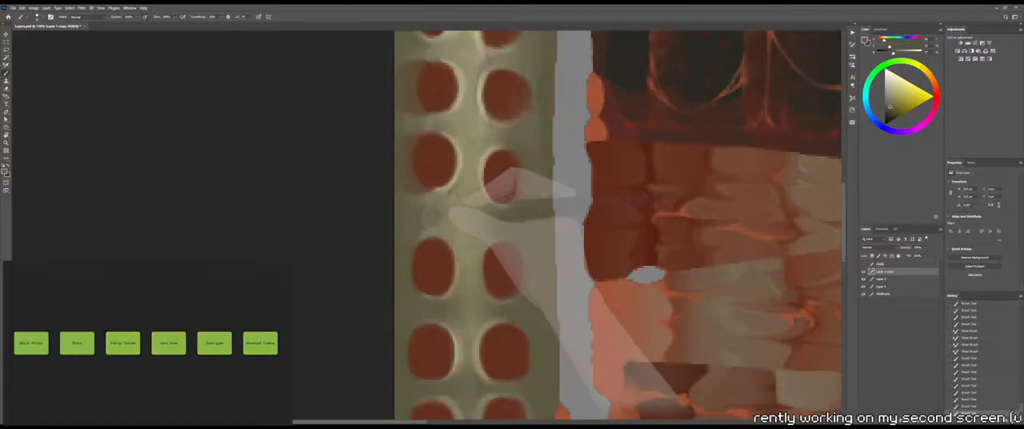
mouse_move(413, 189)
mouse_down()
mouse_move(396, 145)
mouse_move(423, 223)
mouse_move(413, 232)
mouse_up()
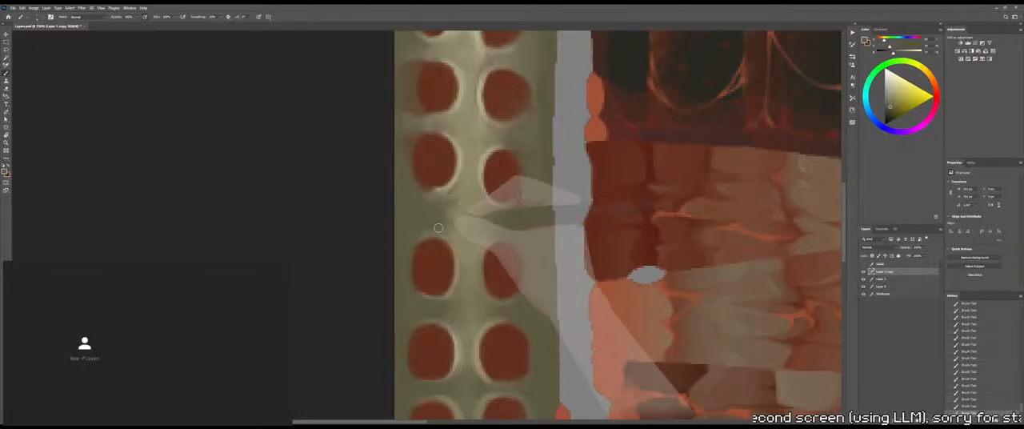
Blend the left-column olive with the Mixer Brush and check the spine on the 3D model
key(shift+b)
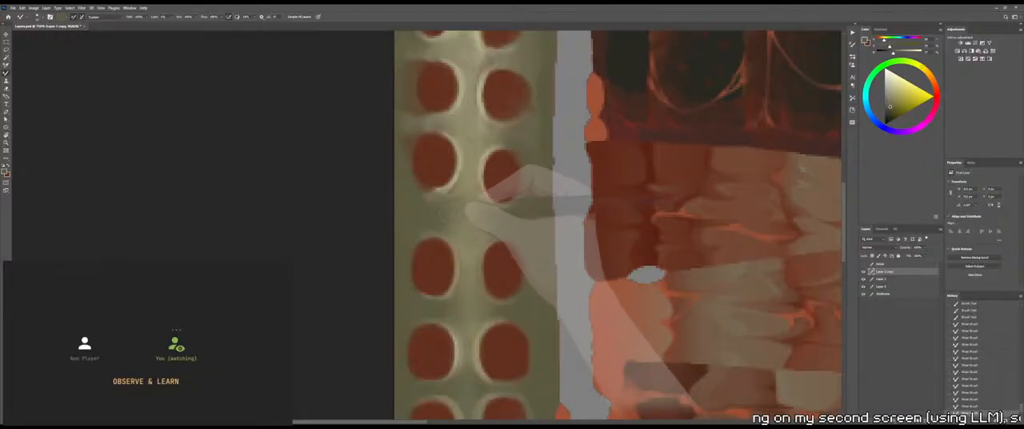
key(shift+b)
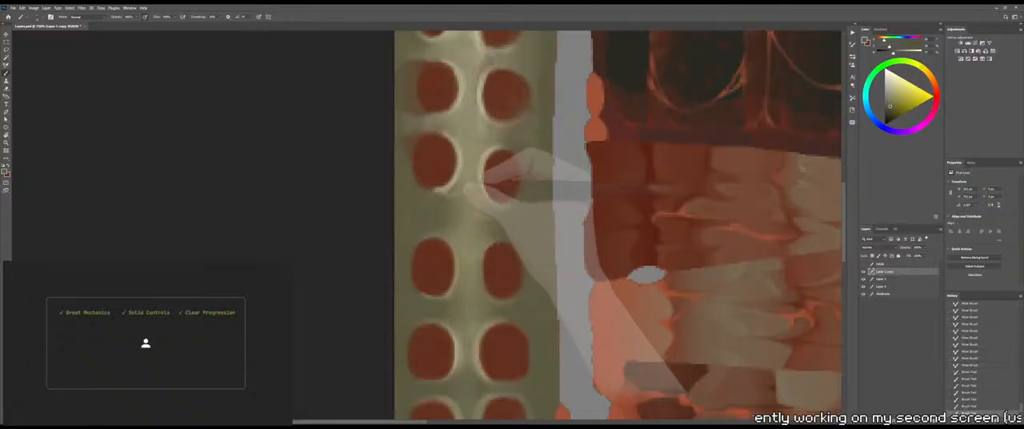
key(z)
drag(448, 197, 413, 200)
key(alt+Tab)
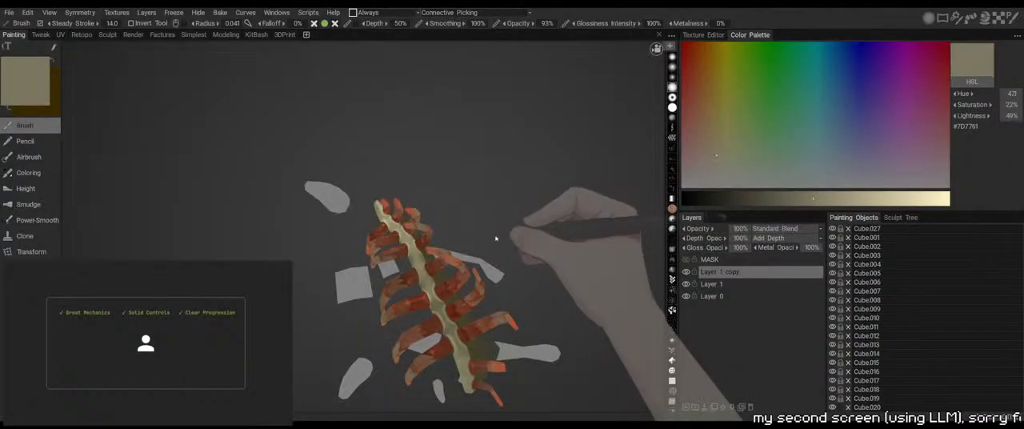
mouse_move(512, 218)
mouse_down()
mouse_move(522, 210)
mouse_move(516, 183)
mouse_move(539, 155)
mouse_move(521, 151)
mouse_up()
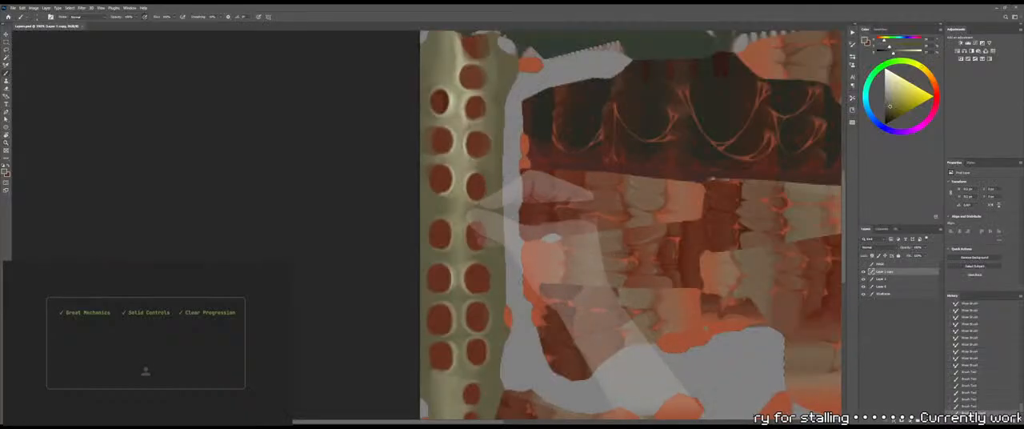
Undo the last brush stroke and paint olive across the central ridge between the left-column and right-column gaps
alt+scroll(401, 209, up, 5)
drag(402, 209, 389, 210)
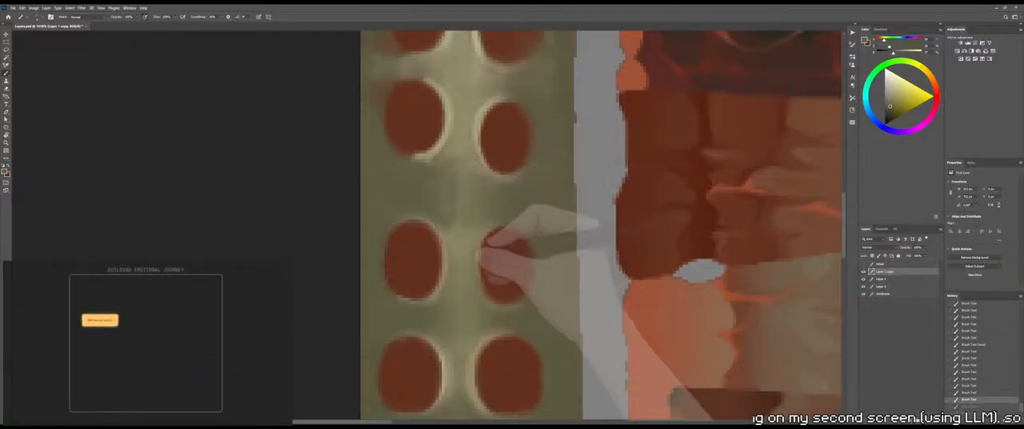
drag(475, 388, 447, 199)
scroll(437, 218, up, 5)
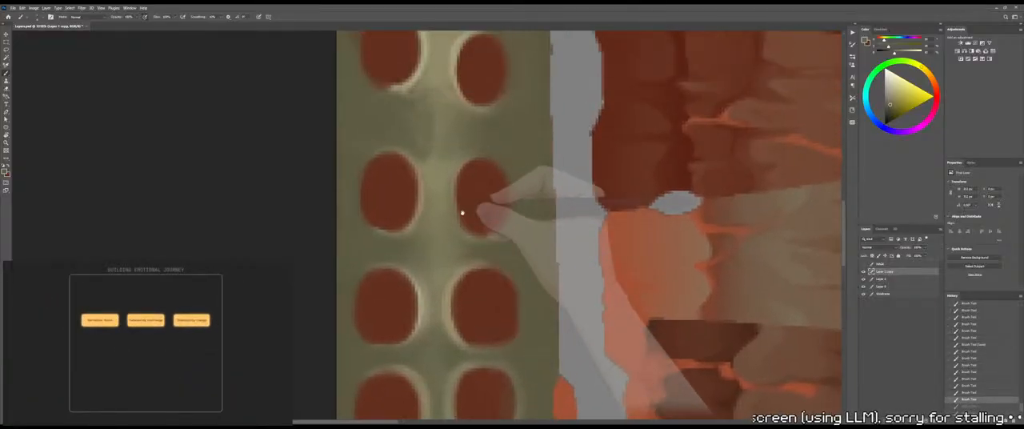
key(ctrl+z)
mouse_move(424, 170)
mouse_down()
mouse_move(406, 189)
mouse_move(449, 196)
mouse_move(453, 214)
mouse_up()
drag(454, 210, 462, 225)
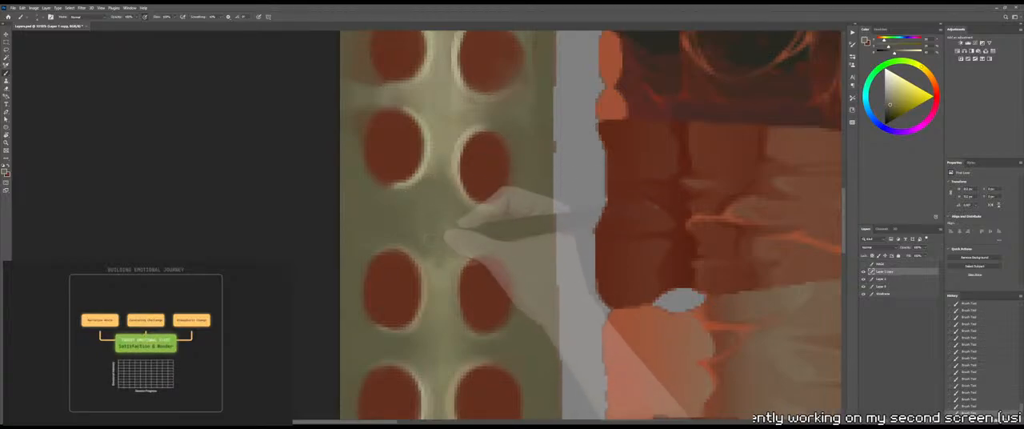
Restore the central ridge through the gap with a lighter sampled olive and blend its edges with the Mixer Brush
alt+click(436, 292)
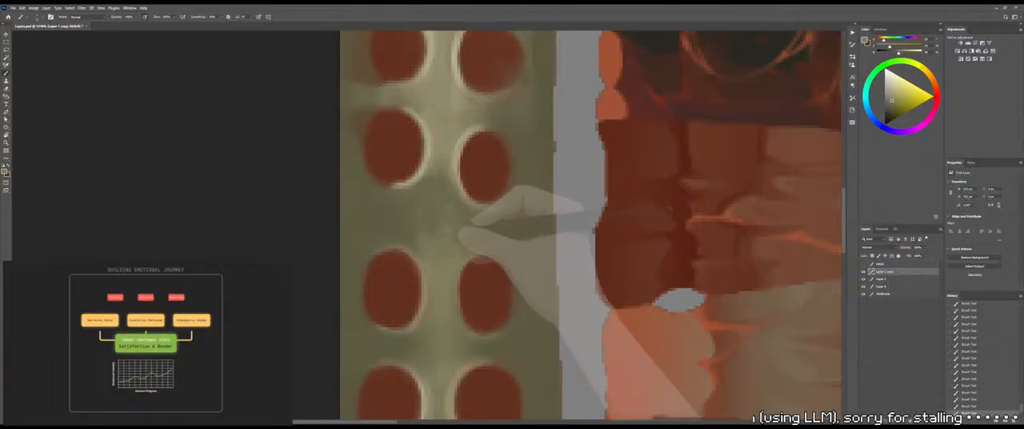
key(shift+b)
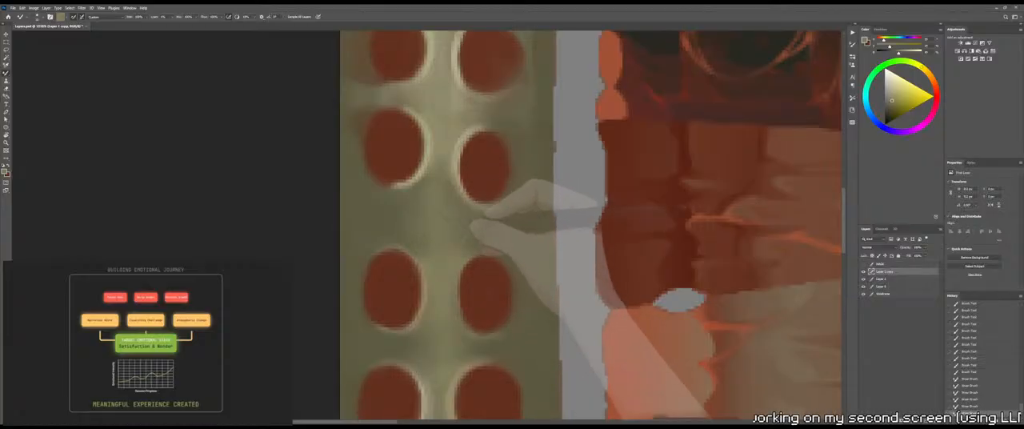
key(shift+b)
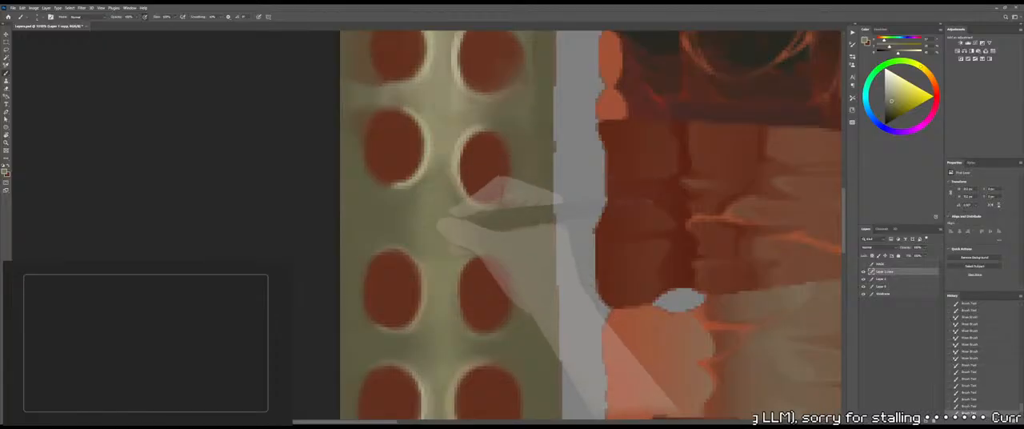
key(shift+b)
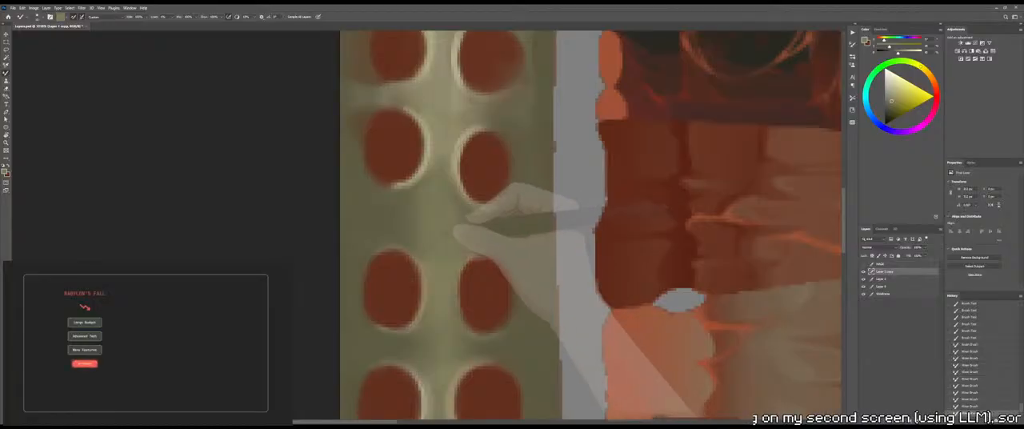
Rotate the canvas to bring the spine strip's lower end into view and check that end on the 3D model
key(z)
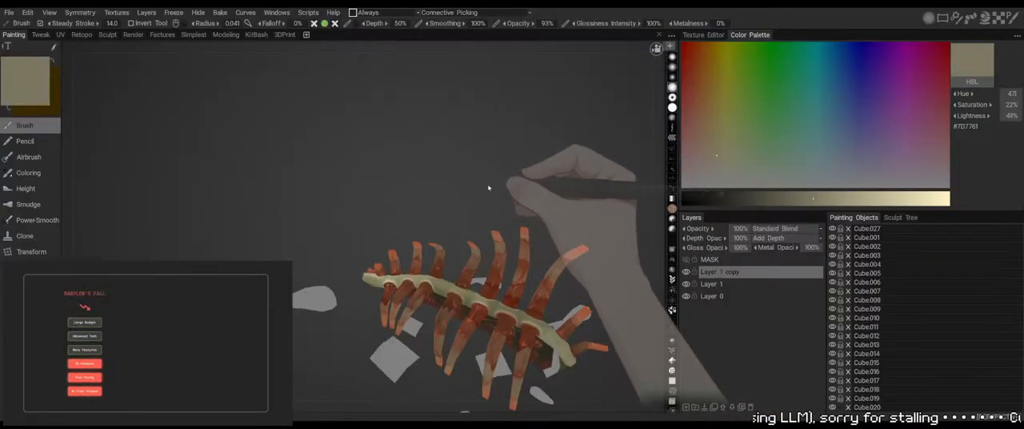
mouse_move(487, 187)
mouse_down()
mouse_move(454, 215)
mouse_move(453, 192)
mouse_move(487, 183)
mouse_move(485, 208)
mouse_move(502, 180)
mouse_move(484, 199)
mouse_move(502, 207)
mouse_up()
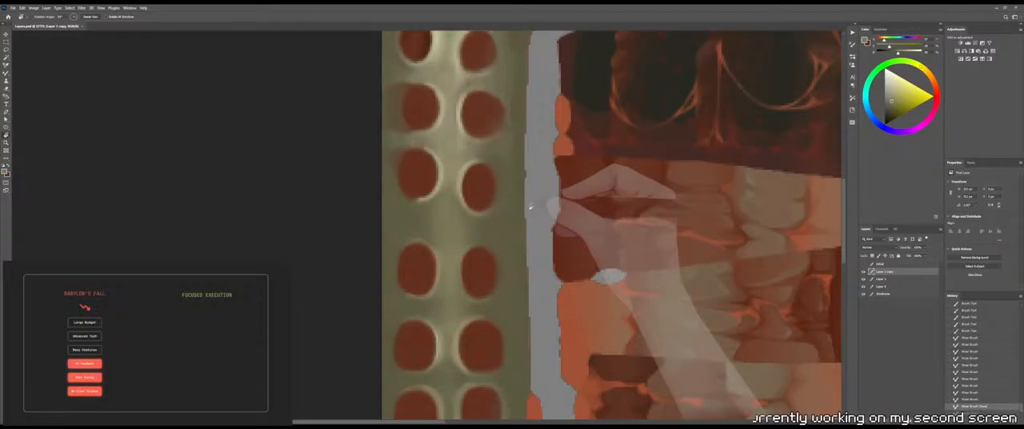
drag(376, 185, 574, 185)
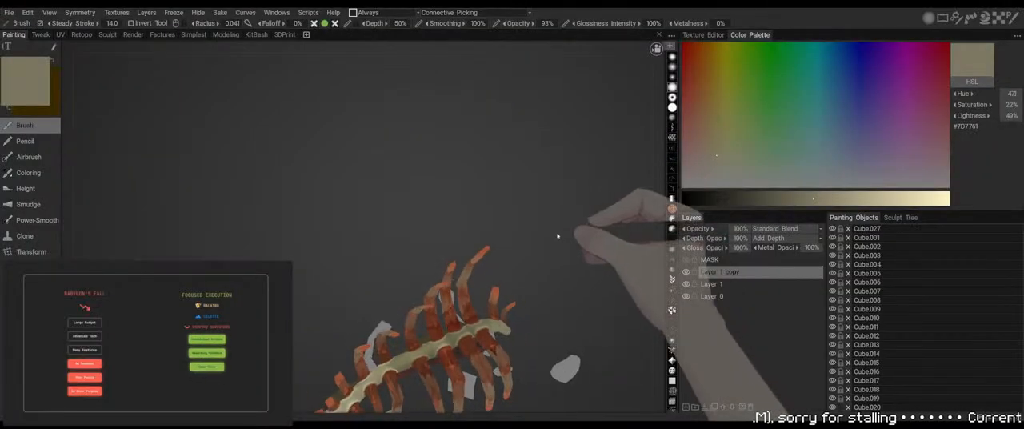
drag(557, 236, 530, 212)
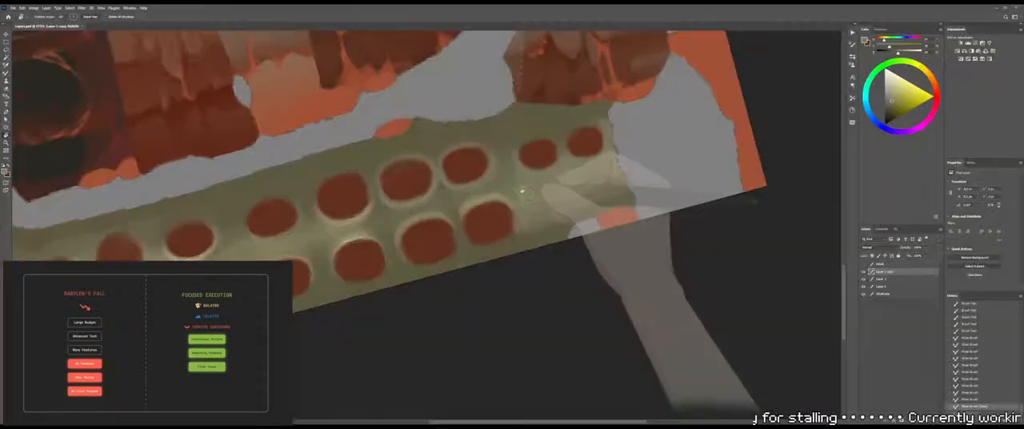
key(b)
alt+click(528, 236)
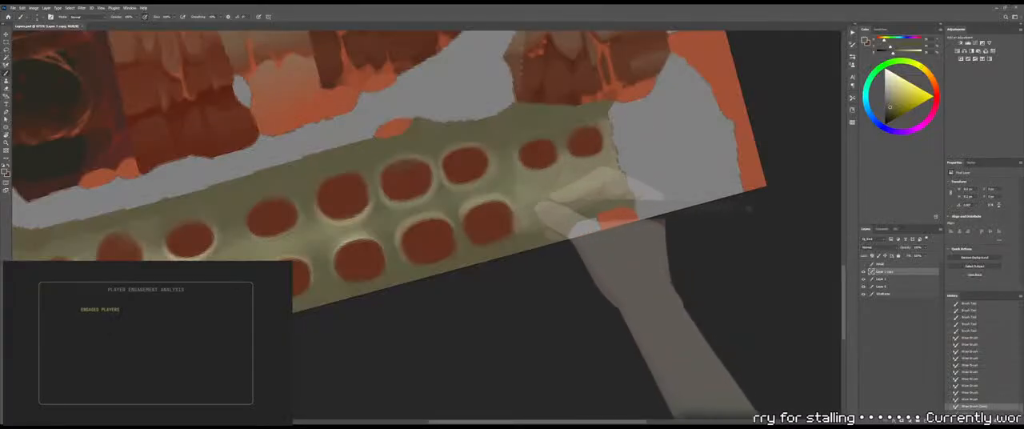
alt+click(498, 224)
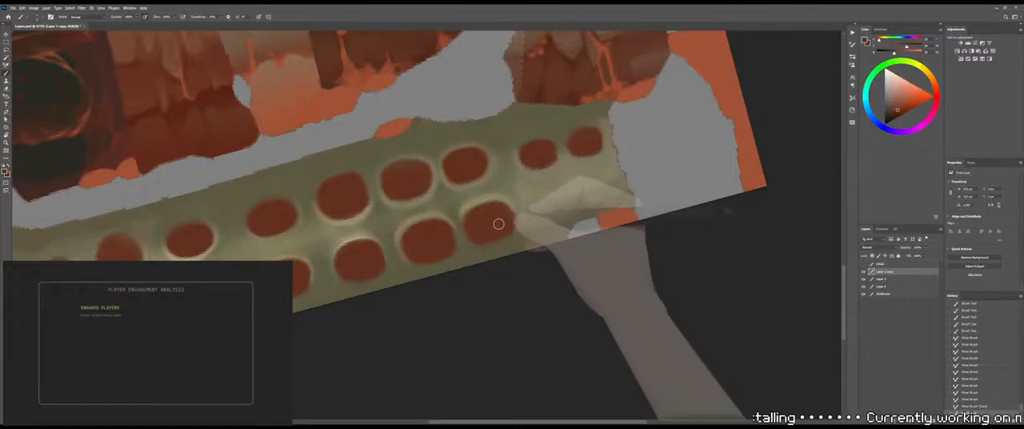
mouse_move(498, 224)
mouse_down()
mouse_move(517, 216)
mouse_move(516, 227)
mouse_up()
key(ctrl+z)
Sample olive and paint it with a larger brush from the last left-column socket towards the spine strip's lower end
alt+click(521, 234)
alt+right_drag(519, 219, 545, 225)
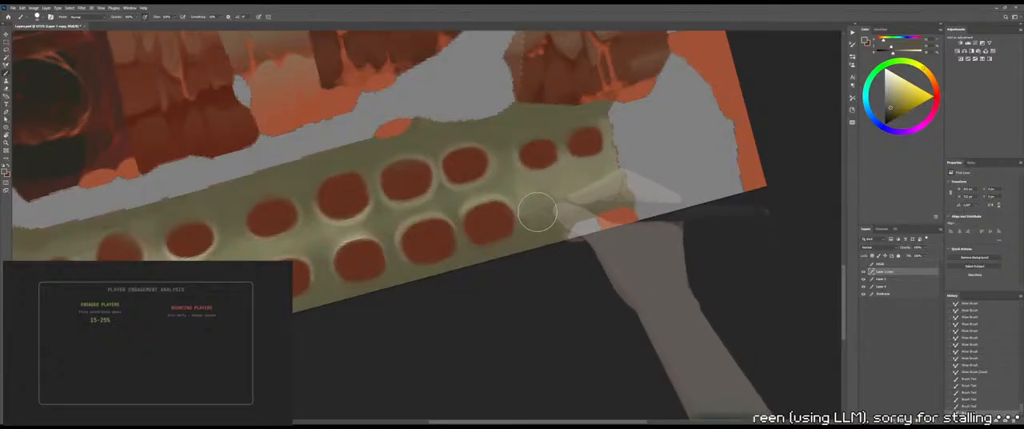
drag(536, 213, 613, 191)
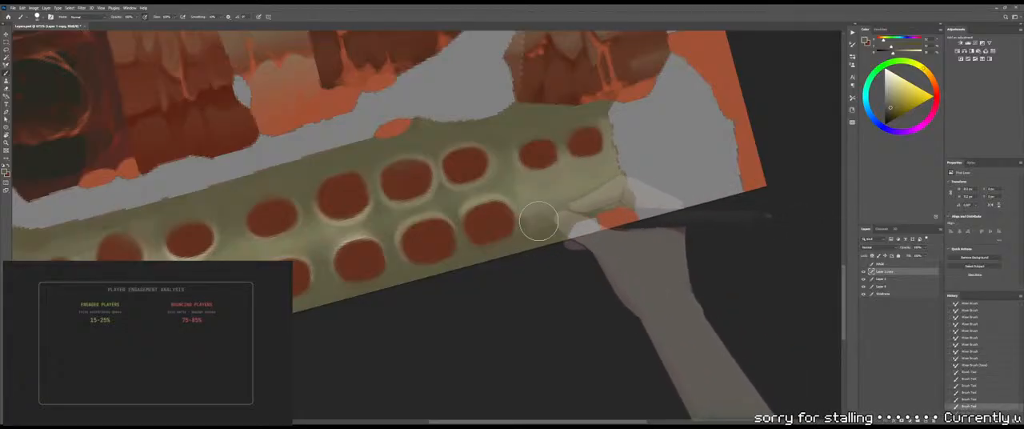
Select the spine strip's region from the MASK layer with the Magic Wand, hide the mask, and return to Layer 1 copy with the Brush tool
click(863, 264)
key(w)
click(601, 197)
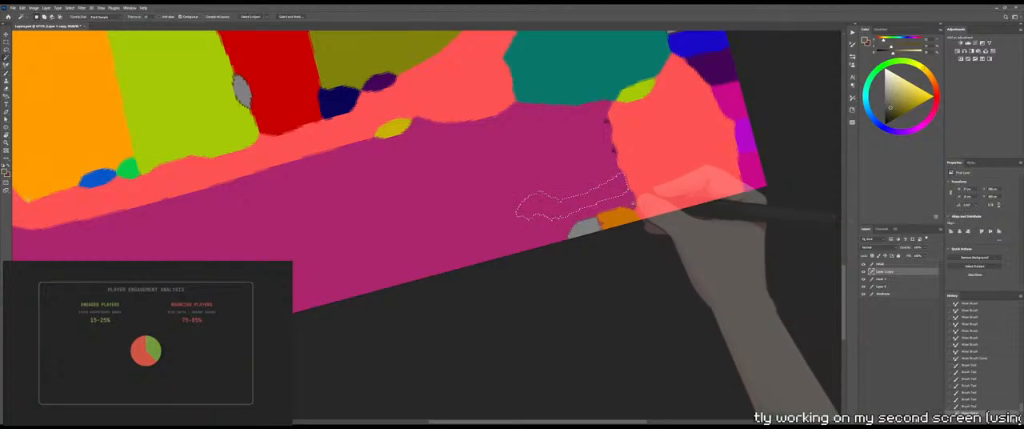
click(919, 265)
click(563, 217)
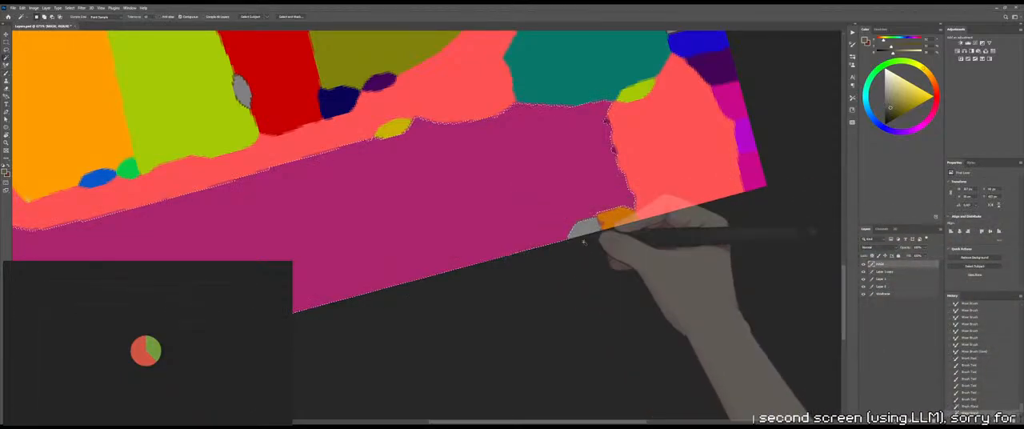
click(863, 264)
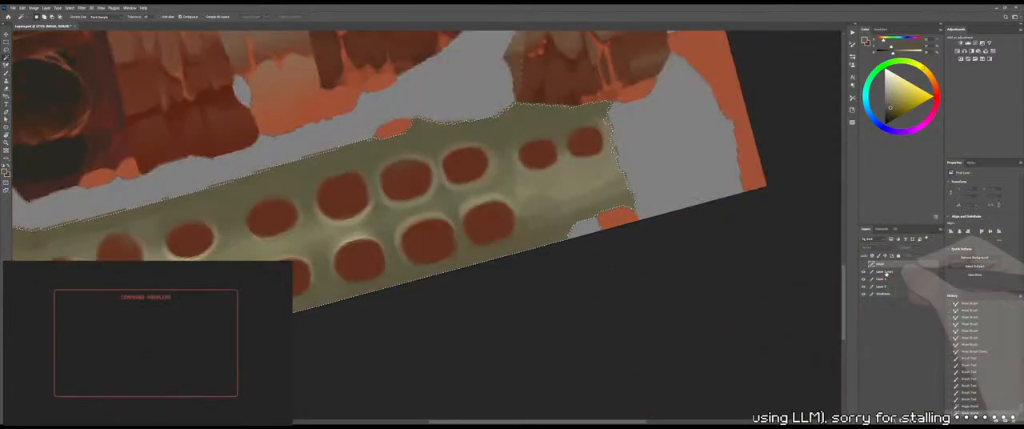
click(895, 271)
key(b)
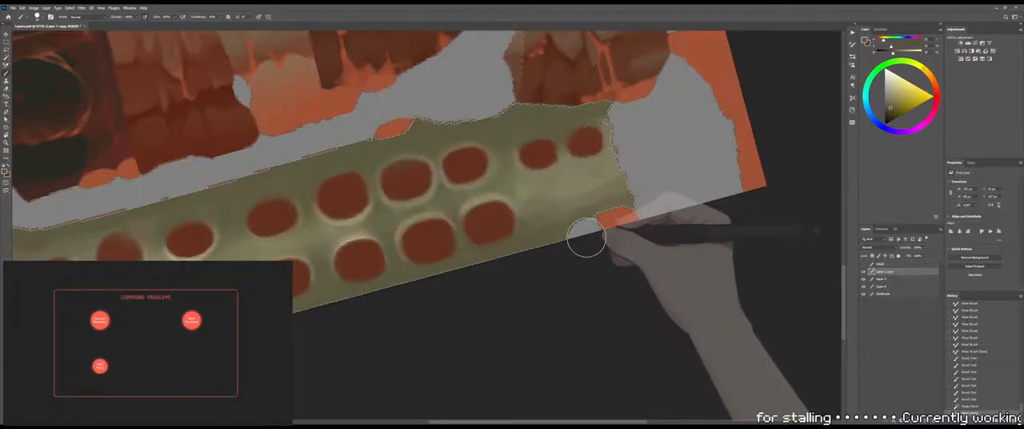
Move the Wireframe layer to the top of the layer stack, hide it, and make Layer 1 copy active again
drag(897, 271, 898, 263)
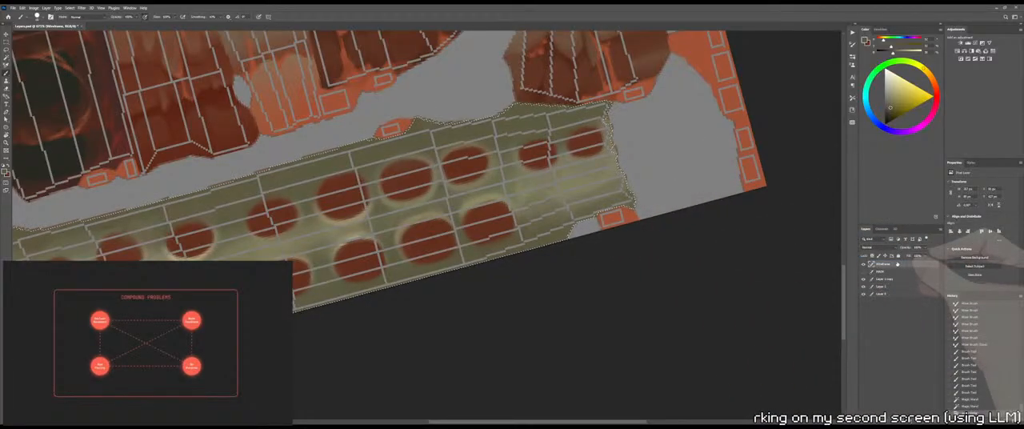
click(863, 263)
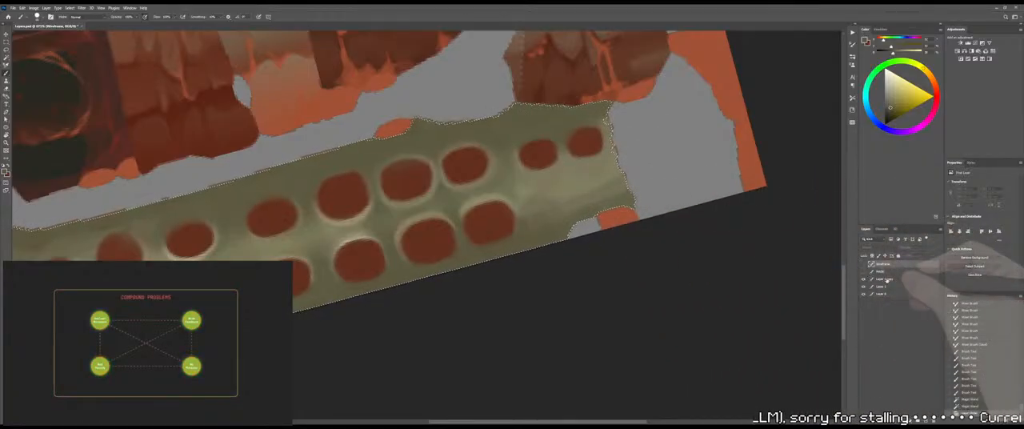
click(884, 279)
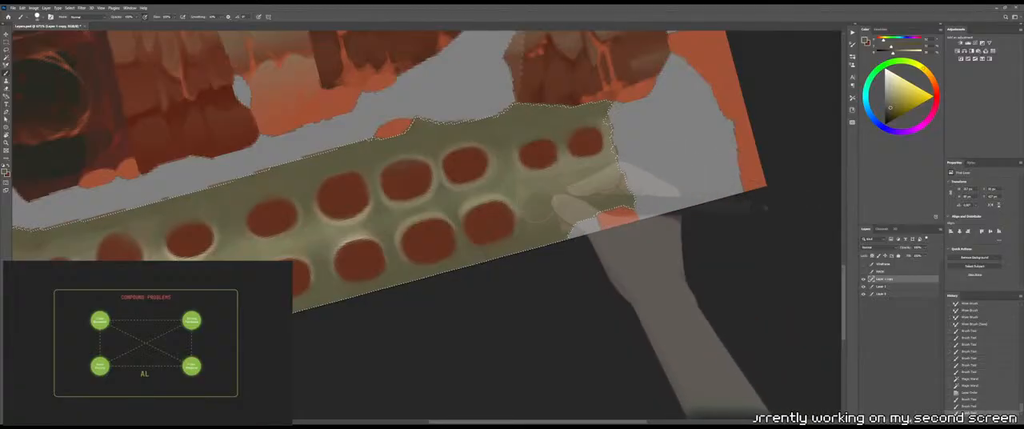
Paint olive over the pale area at the spine strip's lower end, blend it with the Mixer Brush, and save the file
mouse_move(537, 204)
mouse_down()
mouse_move(610, 189)
mouse_move(535, 198)
mouse_move(577, 189)
mouse_move(551, 207)
mouse_move(538, 203)
mouse_move(577, 190)
mouse_up()
key(shift+b)
drag(565, 192, 599, 182)
drag(564, 187, 594, 174)
mouse_move(558, 185)
mouse_down()
mouse_move(574, 179)
mouse_move(560, 196)
mouse_up()
mouse_move(560, 204)
mouse_down()
mouse_move(532, 229)
mouse_move(526, 211)
mouse_move(548, 222)
mouse_move(569, 210)
mouse_up()
mouse_move(573, 205)
mouse_down()
mouse_move(592, 194)
mouse_move(560, 200)
mouse_move(528, 192)
mouse_move(542, 186)
mouse_move(531, 182)
mouse_move(562, 195)
mouse_move(606, 187)
mouse_up()
key(ctrl+s)
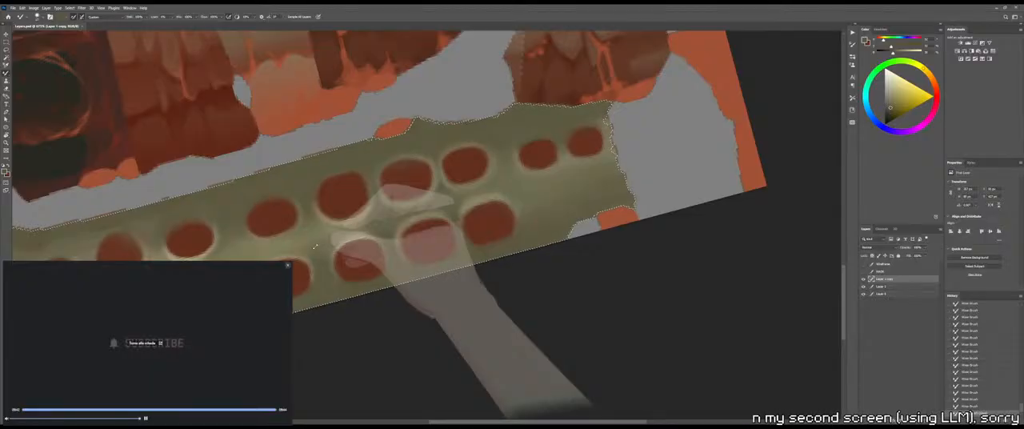
Paint olive between and below the sockets nearest the strip's outer edge, covering the red smears around them
key(ctrl+d)
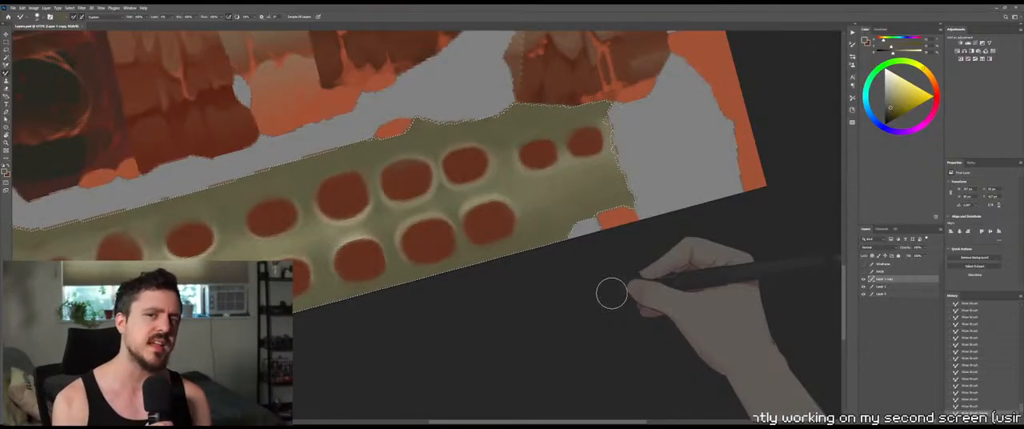
drag(455, 332, 602, 272)
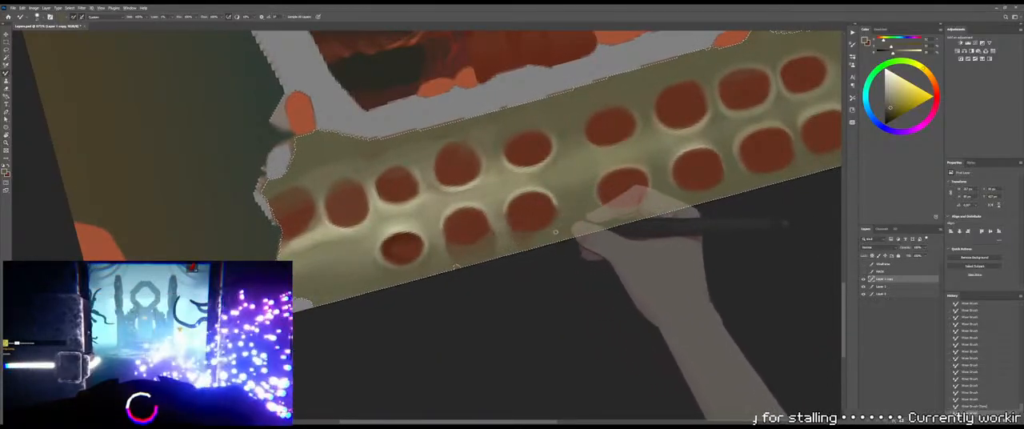
key(b)
alt+right_drag(494, 229, 480, 230)
drag(470, 242, 476, 250)
mouse_move(489, 245)
mouse_down()
mouse_move(475, 251)
mouse_move(509, 243)
mouse_up()
mouse_move(524, 245)
mouse_down()
mouse_move(543, 249)
mouse_move(530, 240)
mouse_up()
mouse_move(552, 238)
mouse_down()
mouse_move(536, 241)
mouse_move(568, 227)
mouse_move(560, 234)
mouse_up()
Rotate the canvas to a steep diagonal, paint sampled olive through the gap between neighbouring sockets, and blend it with the Mixer Brush
key(r)
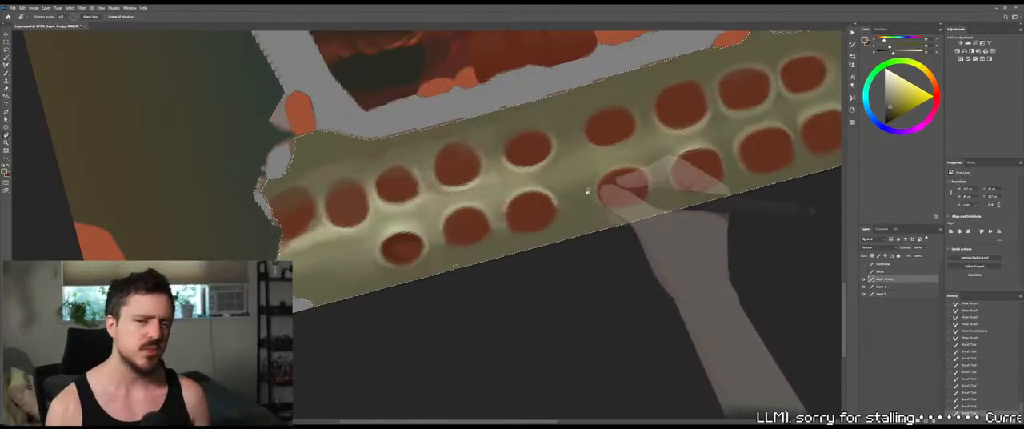
drag(587, 192, 471, 318)
drag(505, 260, 464, 209)
key(b)
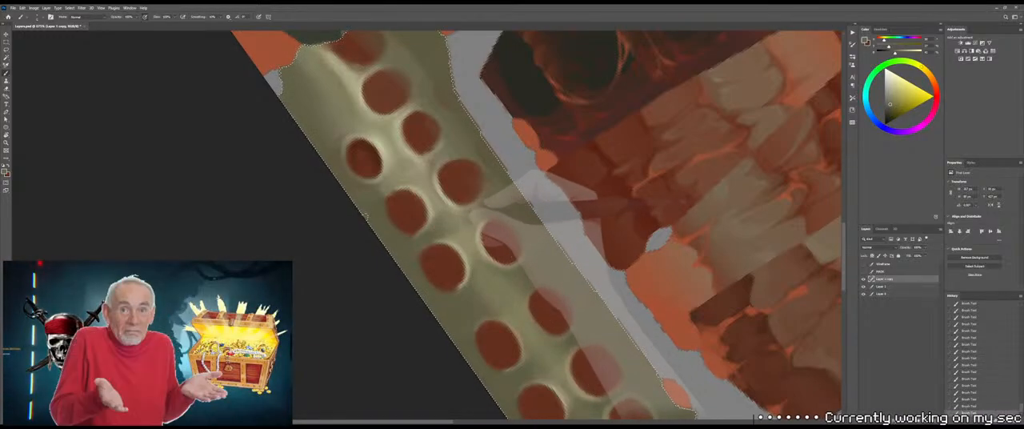
alt+click(490, 157)
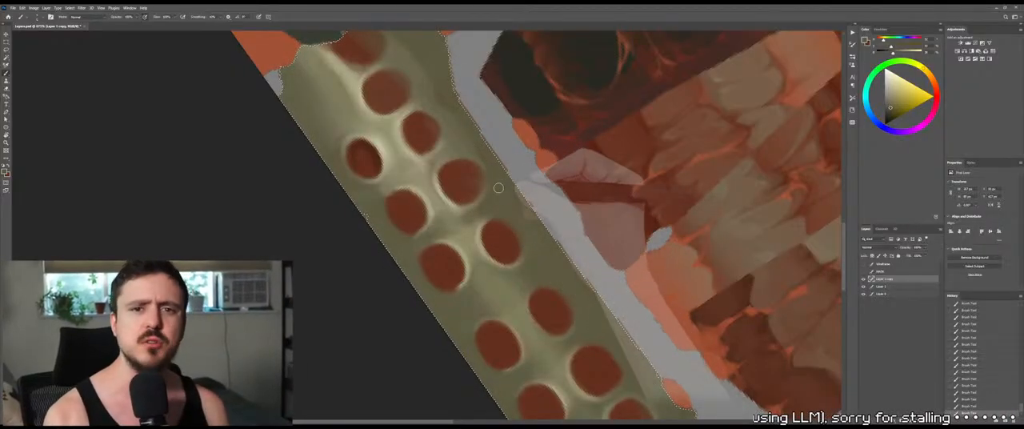
mouse_move(506, 216)
mouse_down()
mouse_move(479, 214)
mouse_move(439, 234)
mouse_up()
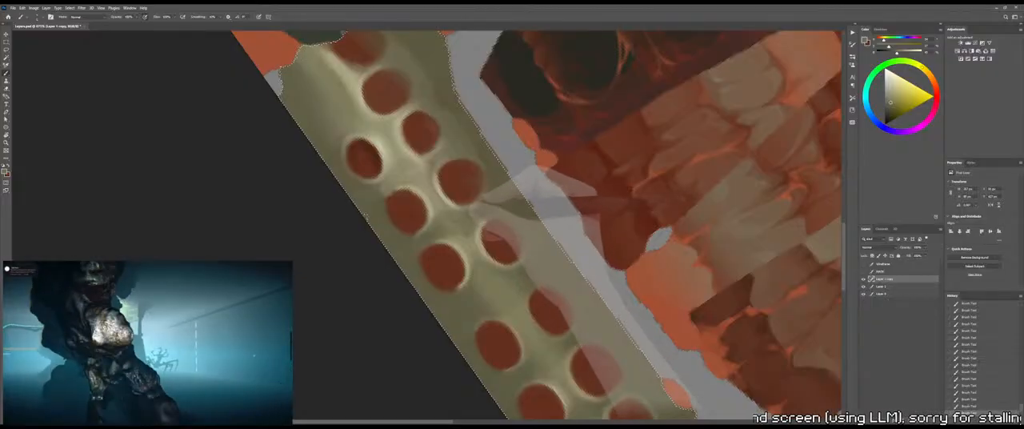
key(shift+b)
alt+right_drag(466, 219, 475, 216)
Sample a darker olive, paint it between the left-column sockets and along the strip's inner edge, and switch to the Mixer Brush for blending
key(shift+b)
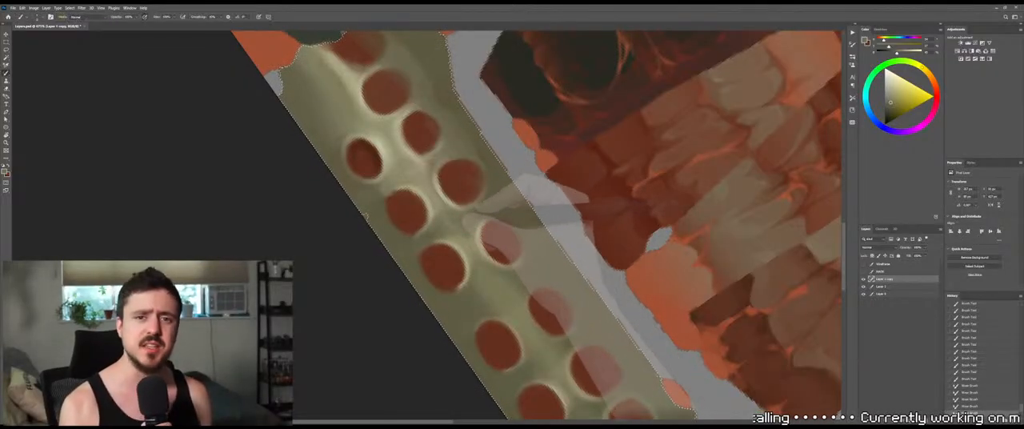
alt+click(425, 238)
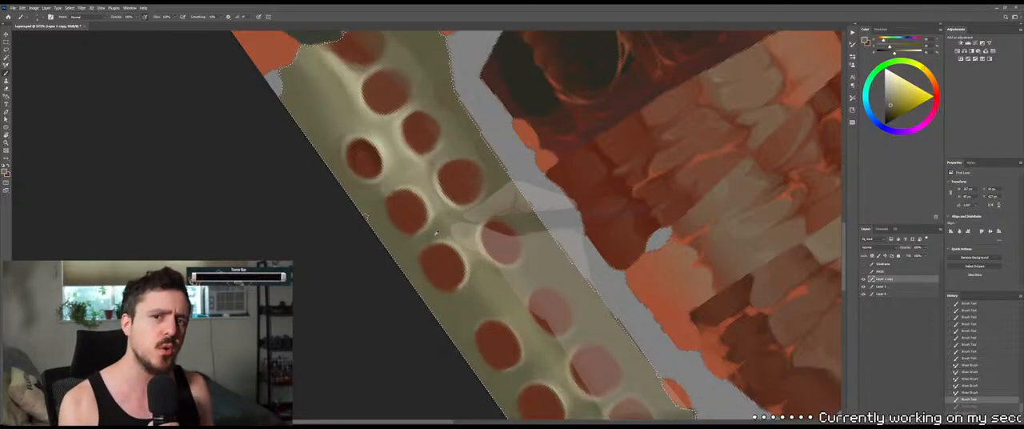
drag(436, 237, 463, 244)
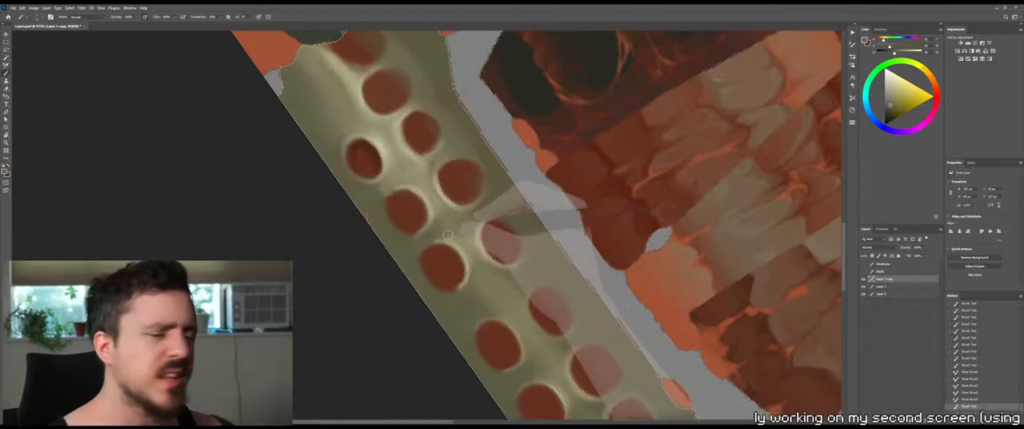
drag(464, 112, 503, 166)
key(shift+b)
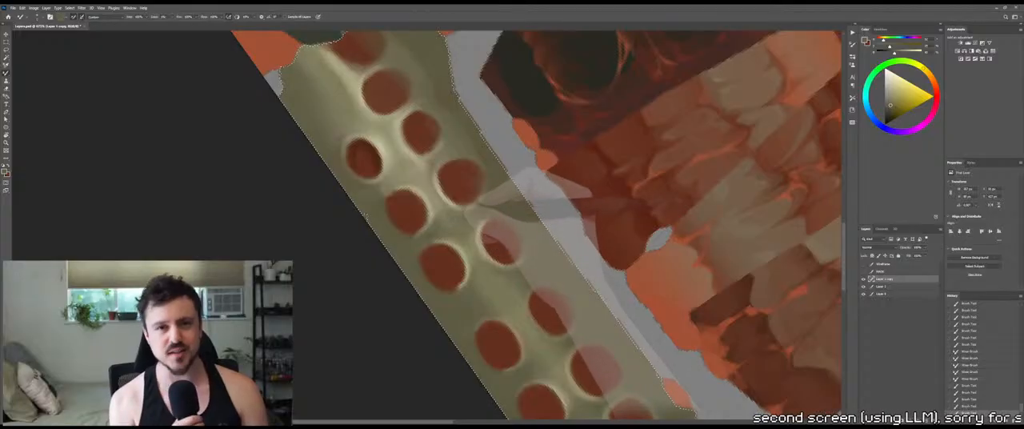
Sample a lighter olive and touch up the rim below and the area above the middle right-column socket
key(shift+b)
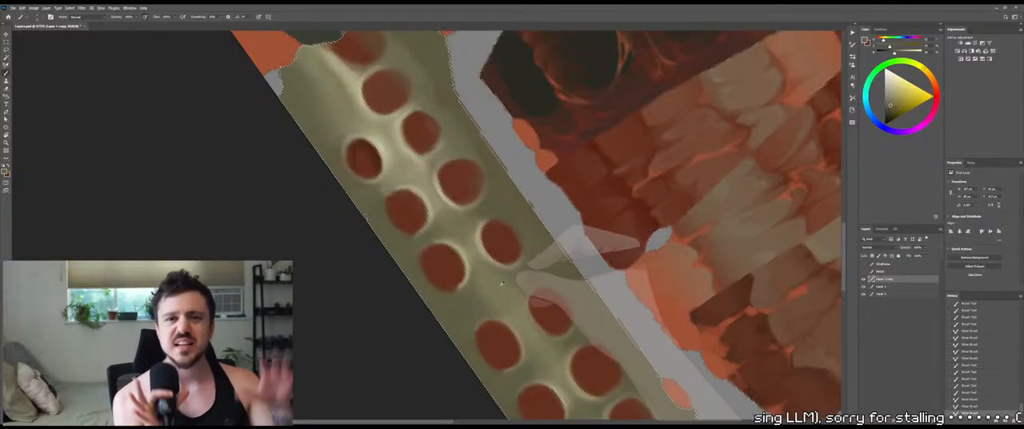
alt+click(501, 273)
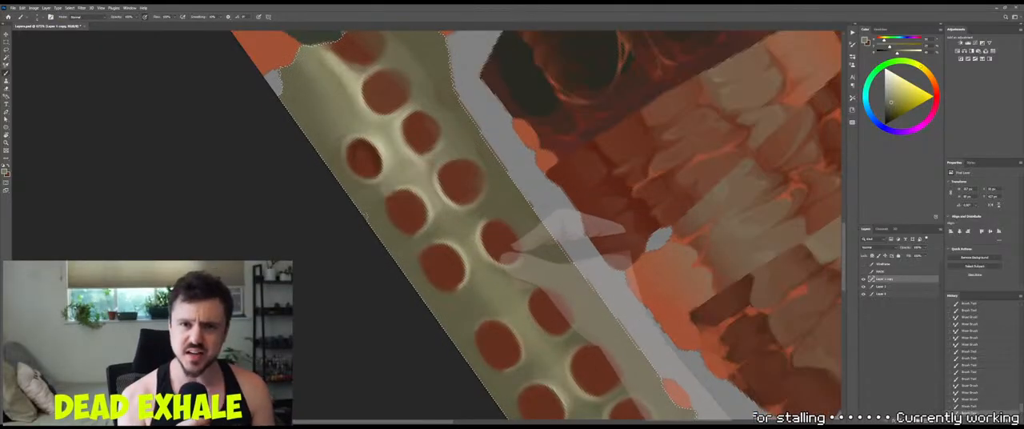
drag(495, 258, 510, 266)
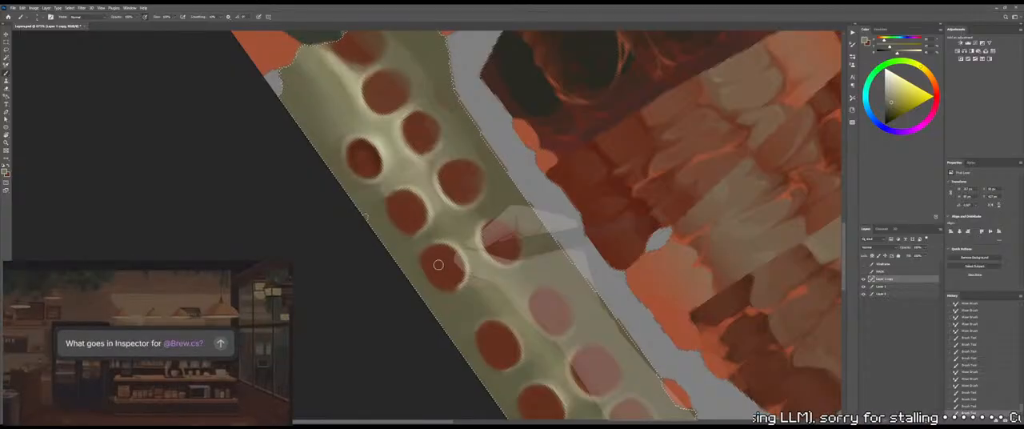
alt+click(496, 200)
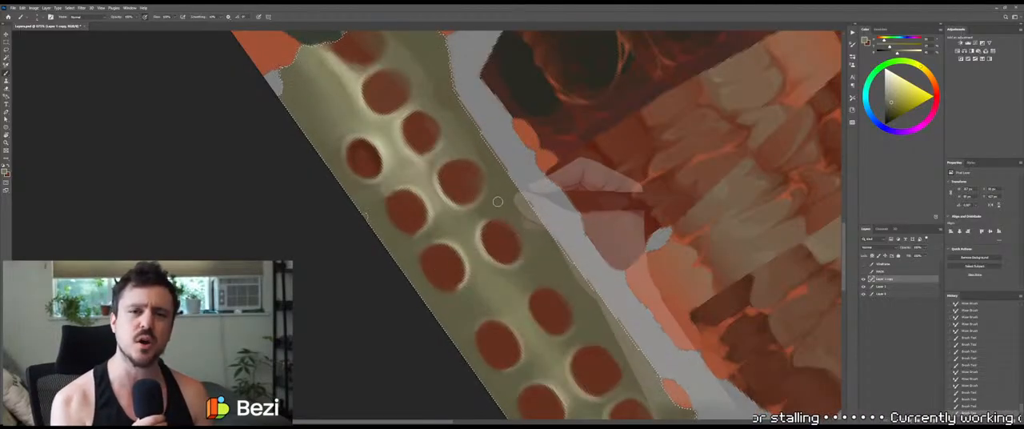
drag(495, 200, 496, 210)
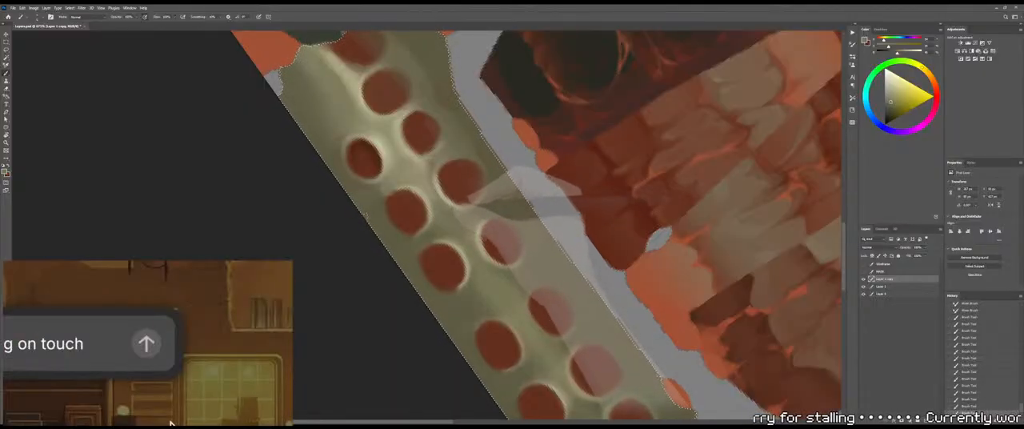
Paint a light bone rim around the left side and upper edge of the next right-column socket up
drag(450, 205, 446, 179)
key(shift+b)
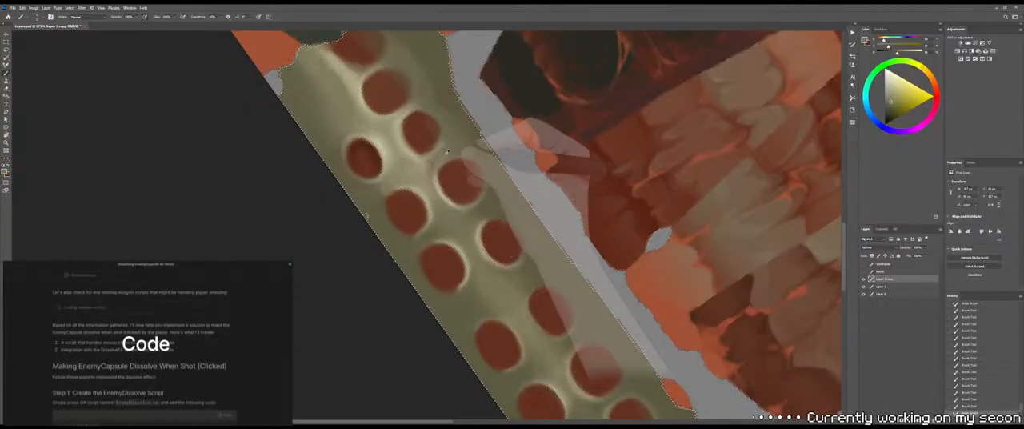
alt+click(444, 155)
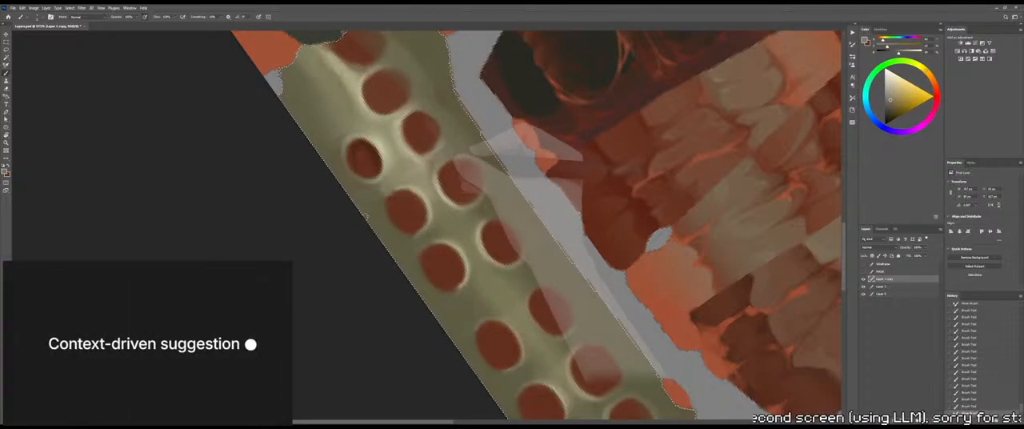
mouse_move(443, 169)
mouse_down()
mouse_move(459, 161)
mouse_move(451, 156)
mouse_up()
drag(444, 163, 453, 156)
drag(445, 162, 483, 161)
Sample olive and shade the gap between the two upper right-column sockets, softening the transitions with the Mixer Brush
alt+click(481, 151)
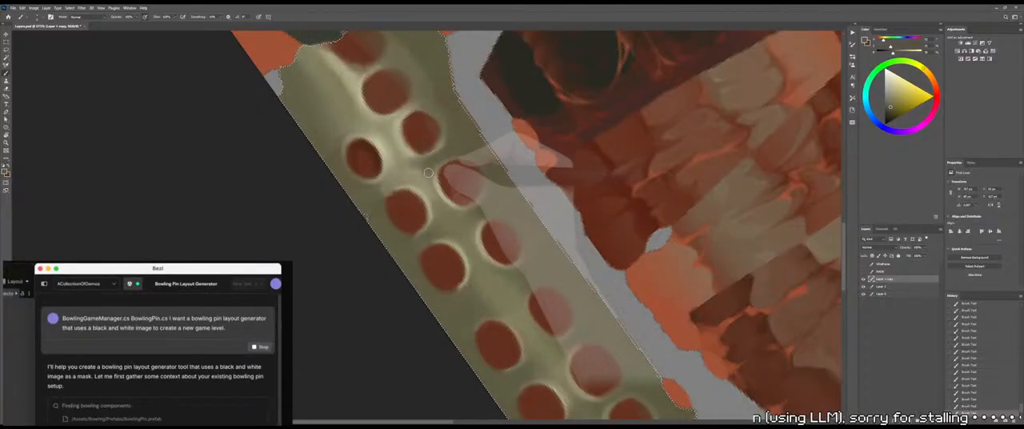
key(shift+b)
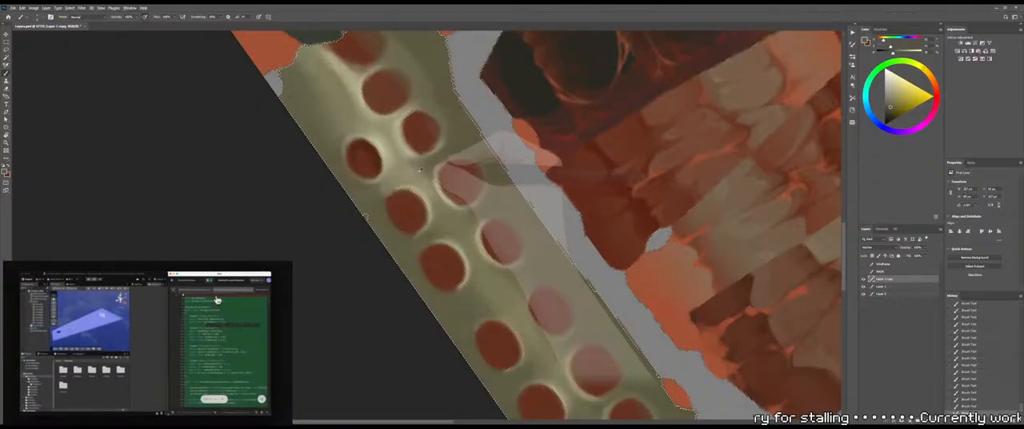
key(shift+b)
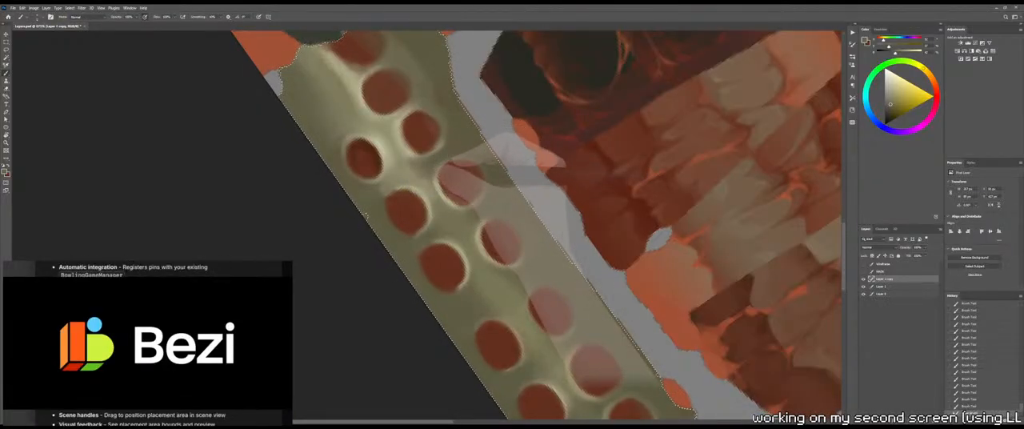
key(shift+b)
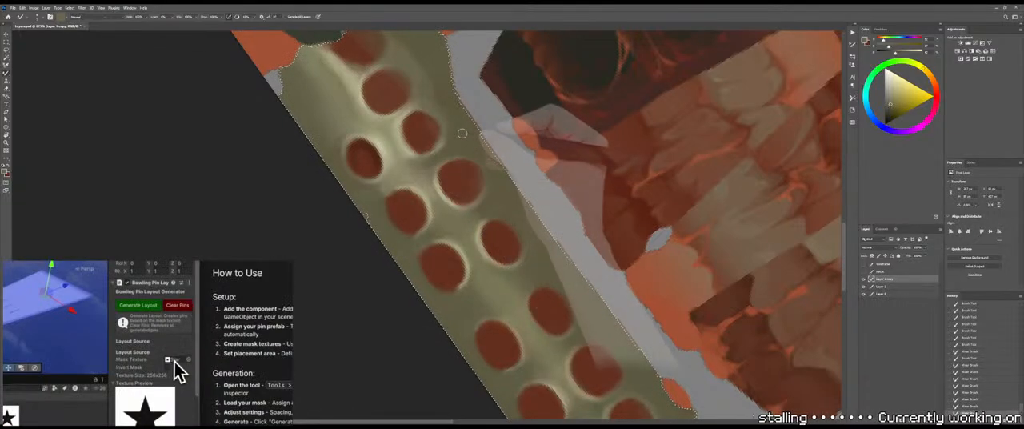
key(shift+b)
alt+click(459, 143)
mouse_move(453, 149)
mouse_down()
mouse_move(452, 186)
mouse_move(442, 152)
mouse_up()
mouse_move(435, 144)
mouse_down()
mouse_move(442, 156)
mouse_move(428, 122)
mouse_move(433, 153)
mouse_move(425, 145)
mouse_move(441, 162)
mouse_move(430, 140)
mouse_up()
Save the texture and check the repainted spine strip on the 3D model in the 3D painting program
key(z)
key(ctrl+s)
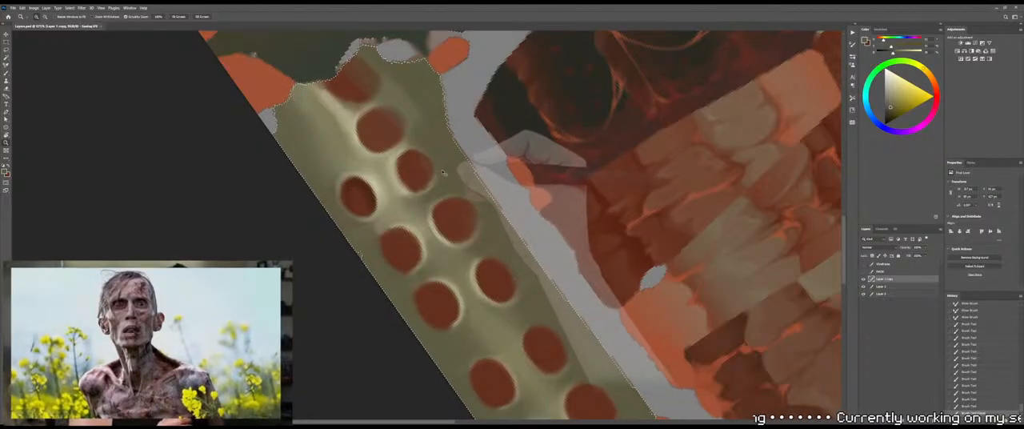
key(ctrl+d)
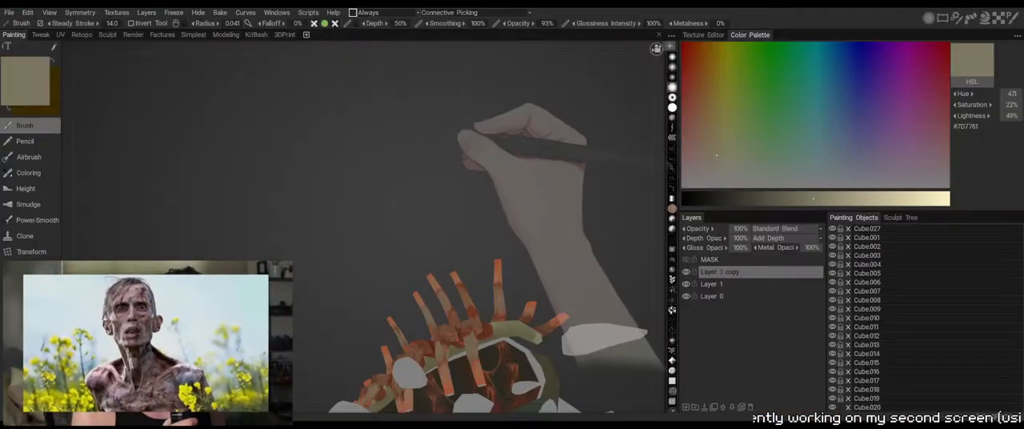
drag(531, 203, 464, 112)
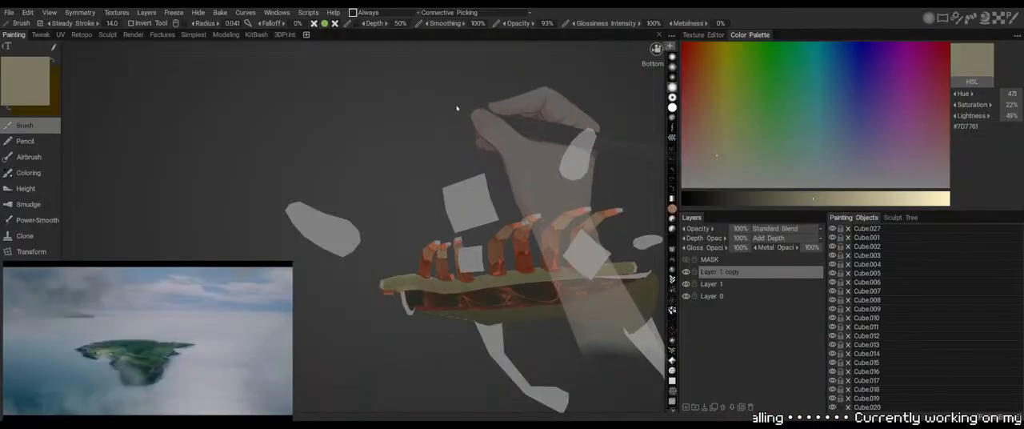
Shade the spine strip's outer borders with olive, along its upper right edge and down its left edge beside the sockets
drag(457, 103, 476, 123)
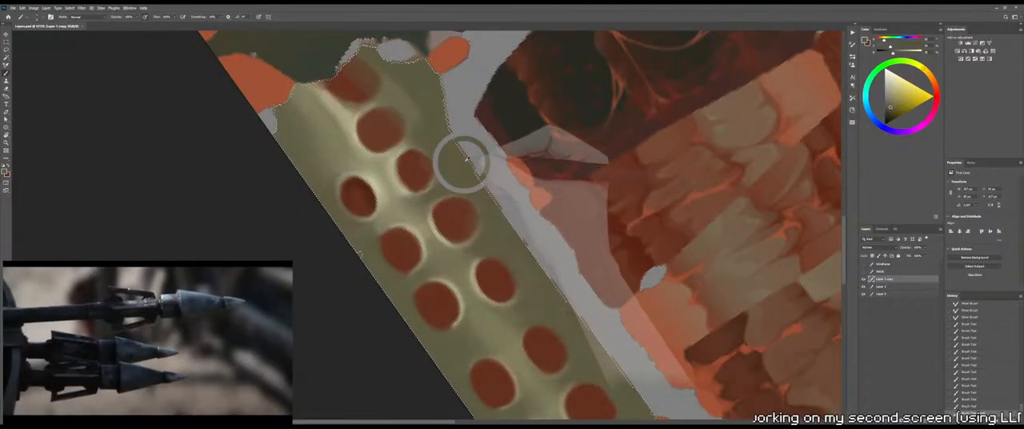
mouse_move(325, 212)
mouse_down()
mouse_move(352, 248)
mouse_move(314, 194)
mouse_move(344, 227)
mouse_up()
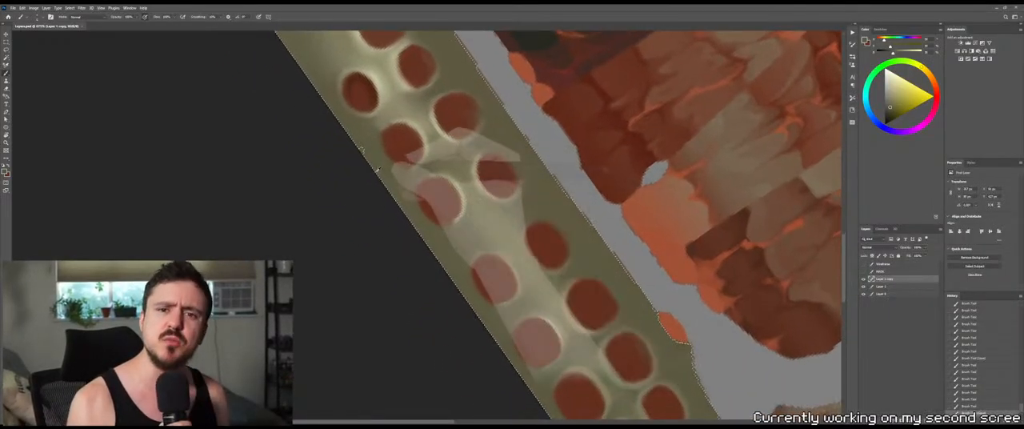
mouse_move(377, 168)
mouse_down()
mouse_move(358, 139)
mouse_move(401, 231)
mouse_up()
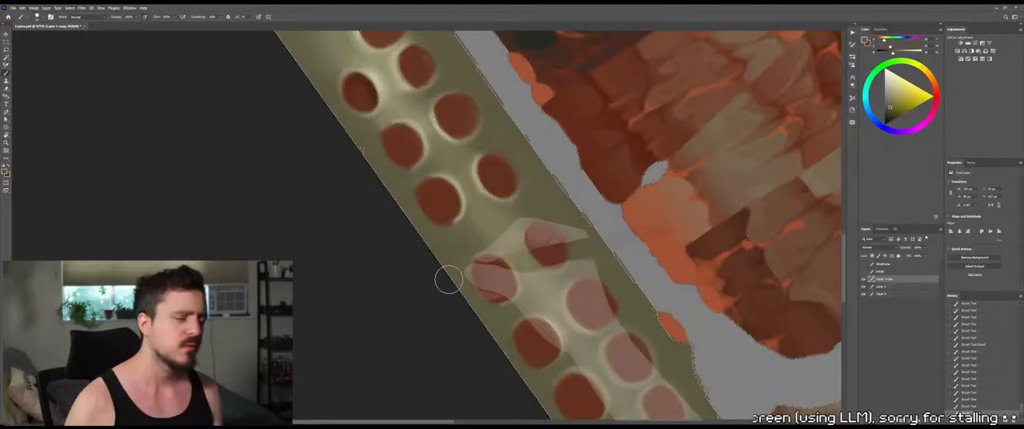
drag(449, 279, 456, 291)
drag(432, 267, 371, 184)
drag(393, 208, 426, 256)
drag(426, 256, 431, 265)
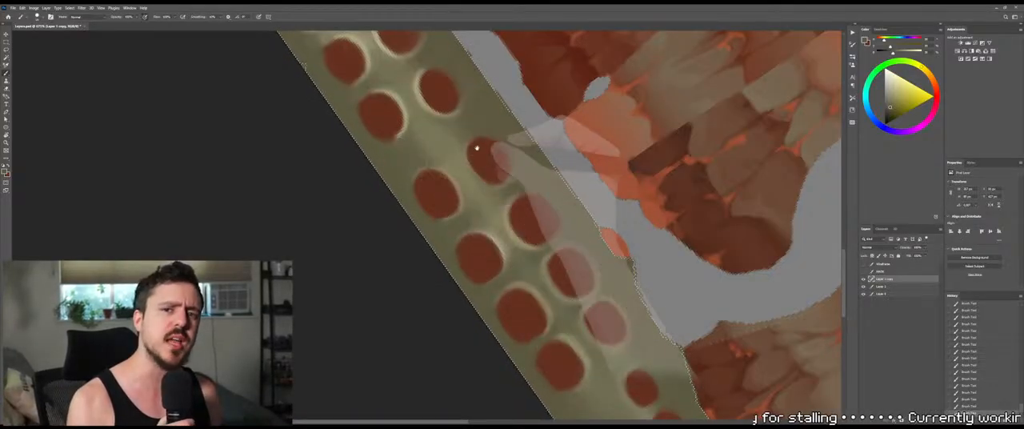
Sample olive near the upper sockets and shade the left edge between the first two complete left-column sockets
drag(456, 72, 548, 302)
drag(482, 204, 482, 147)
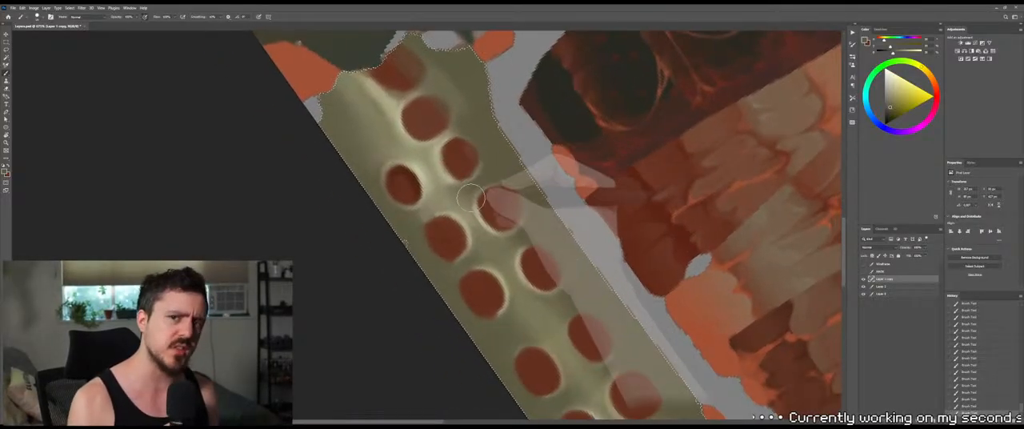
alt+click(418, 219)
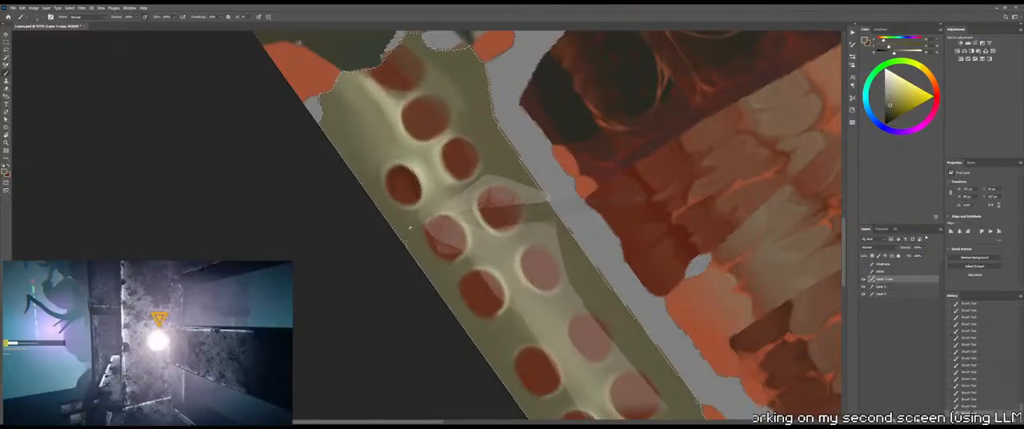
alt+click(508, 161)
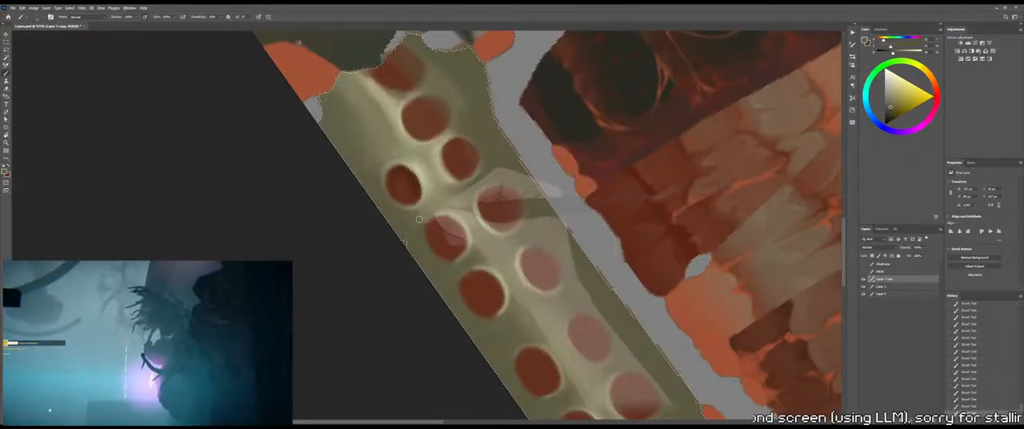
alt+right_drag(409, 230, 412, 229)
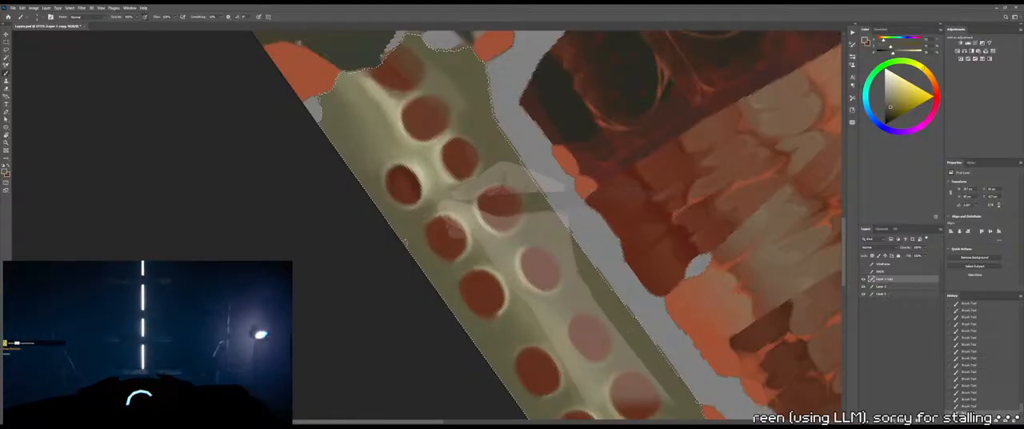
Soften the olive shading between the two uppermost left-column sockets with the Mixer Brush
key(shift+b)
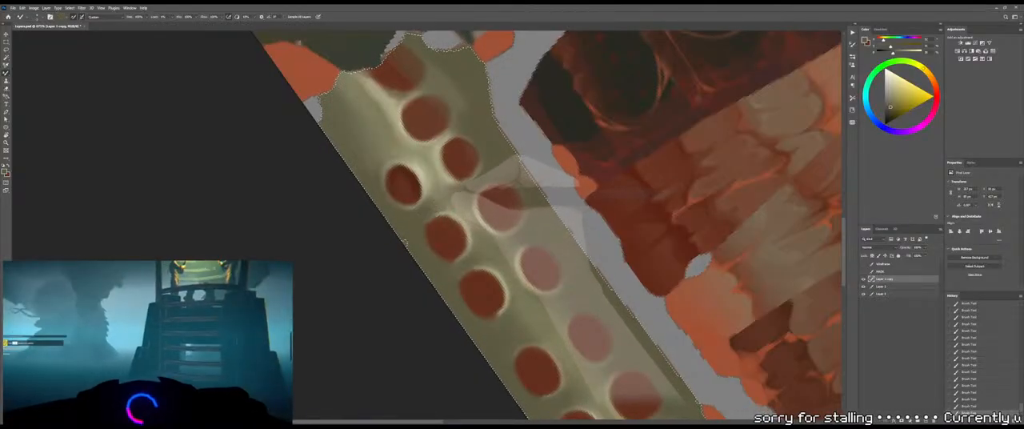
drag(435, 182, 432, 198)
drag(438, 189, 431, 203)
drag(439, 193, 432, 206)
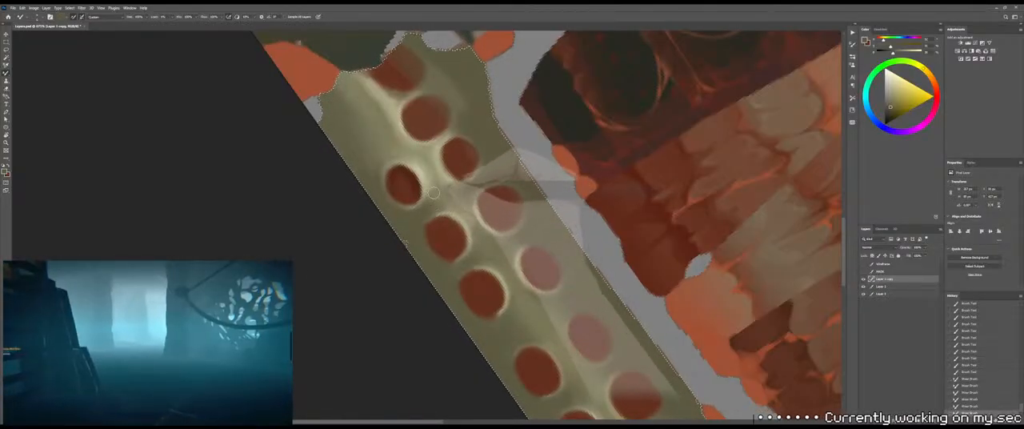
Sample a lighter olive, touch up the upper rim of the second left-column socket, and undo the last two strokes
alt+click(475, 240)
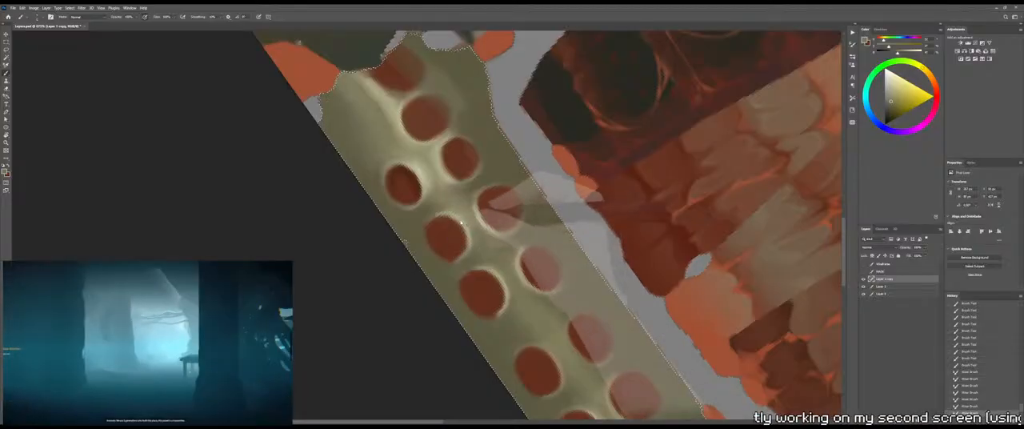
alt+right_drag(455, 215, 456, 216)
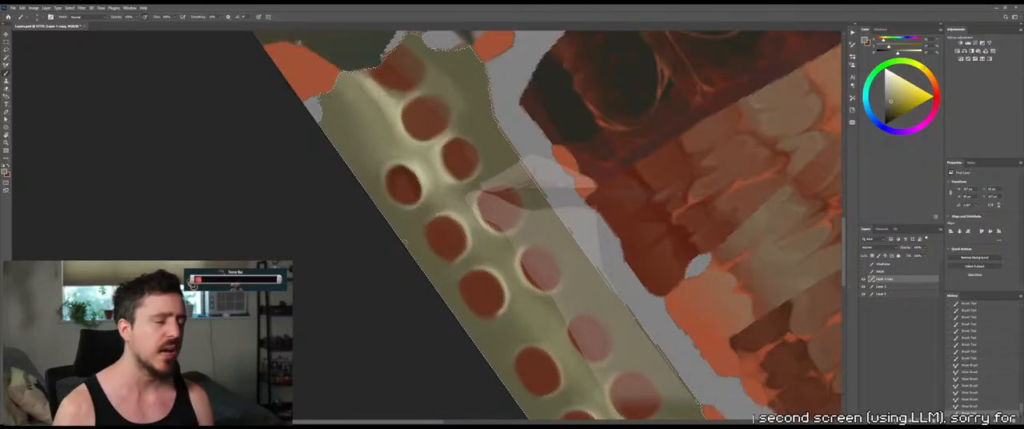
drag(459, 222, 447, 213)
drag(453, 216, 437, 216)
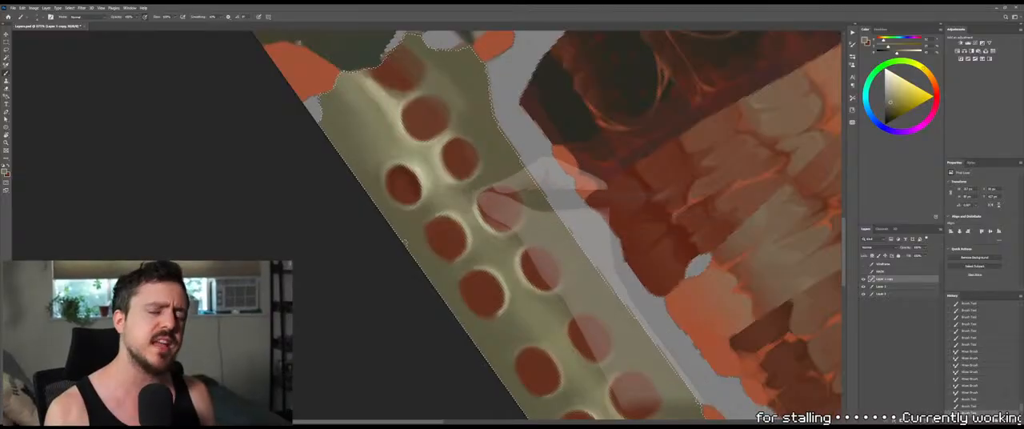
key(ctrl+z)
key(ctrl+z)
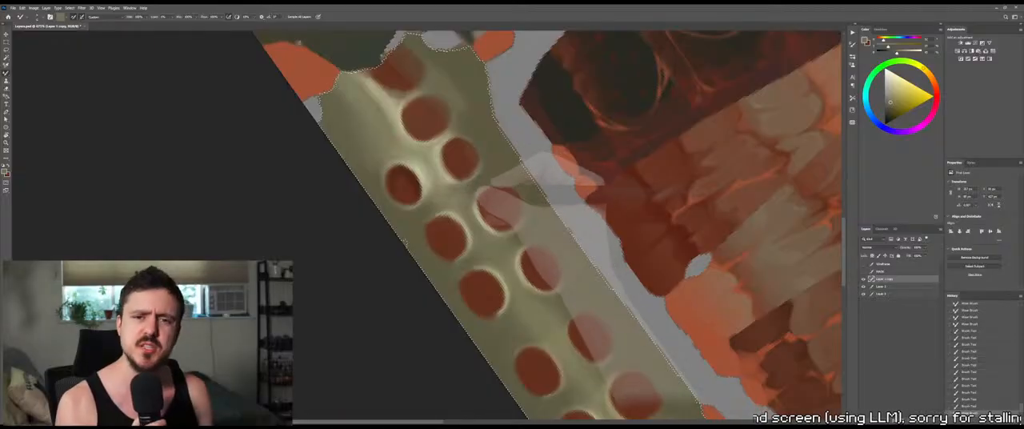
Blend the rims and olive between the second left-column socket and its right-column neighbor with the Mixer Brush
drag(500, 211, 489, 200)
drag(492, 216, 516, 227)
mouse_move(512, 224)
mouse_down()
mouse_move(502, 215)
mouse_move(477, 226)
mouse_move(494, 250)
mouse_move(458, 230)
mouse_up()
key(shift+b)
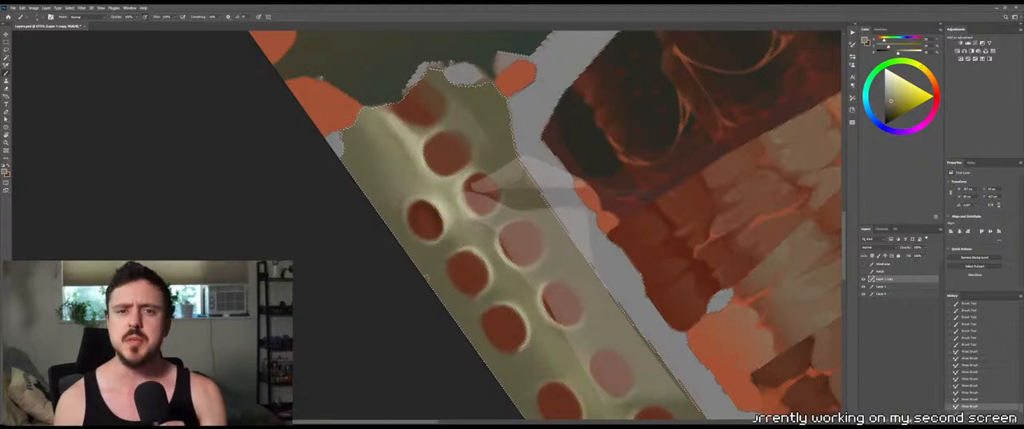
Paint light rim touches around the upper right-column sockets and above the uppermost left-column socket, undoing the last two strokes
drag(466, 181, 472, 227)
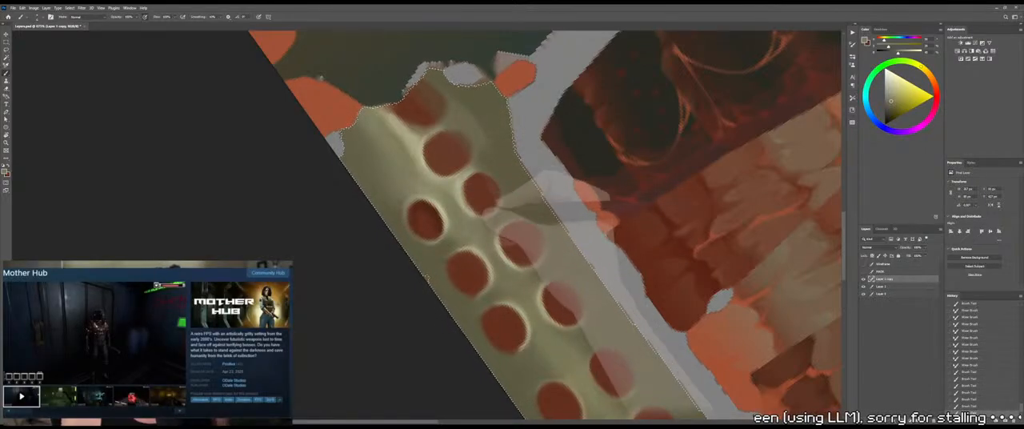
drag(497, 206, 488, 213)
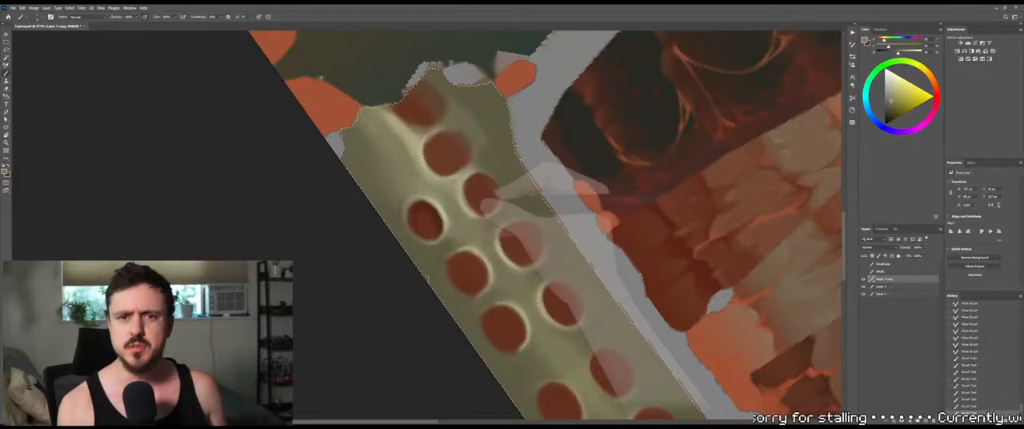
mouse_move(470, 179)
mouse_down()
mouse_move(469, 201)
mouse_move(444, 215)
mouse_up()
alt+right_drag(418, 192, 423, 192)
drag(415, 197, 439, 192)
key(ctrl+z)
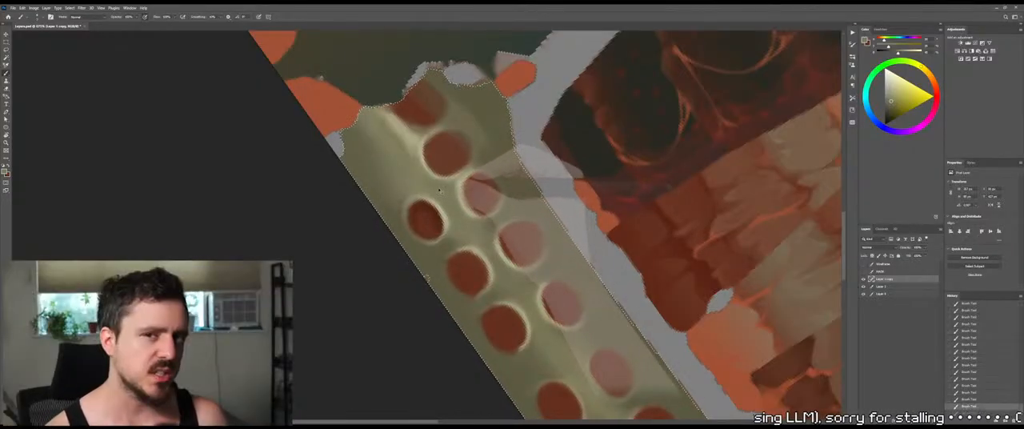
key(ctrl+z)
Sample olive from the strip's upper end, shade its upper left edge, and save the texture
drag(469, 165, 499, 192)
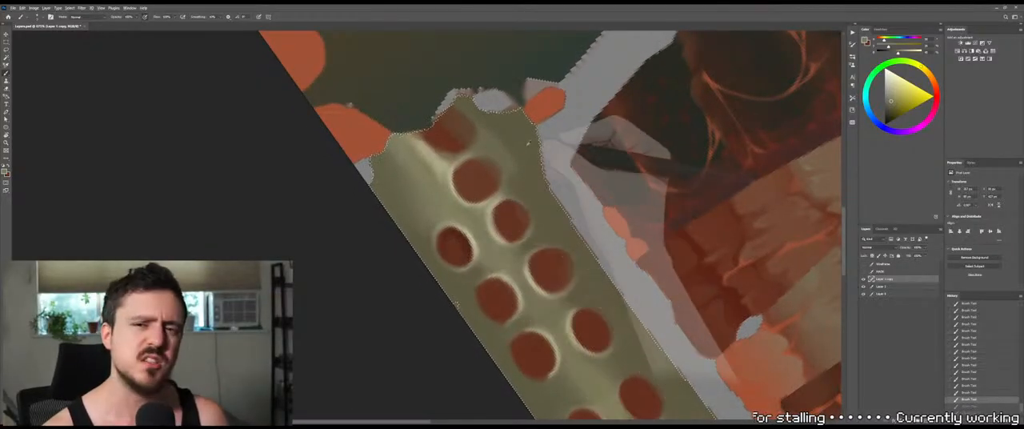
alt+click(528, 143)
mouse_move(403, 197)
mouse_down()
mouse_move(394, 164)
mouse_move(387, 192)
mouse_move(407, 214)
mouse_up()
key(ctrl+s)
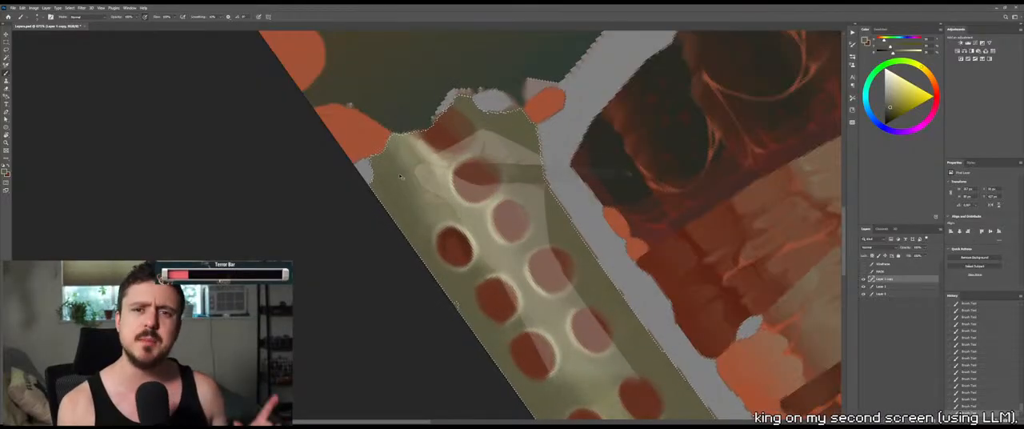
Switch to the 3D painting program, dismiss the floating license server dialog, and inspect the updated spine on the model
key(alt+Tab)
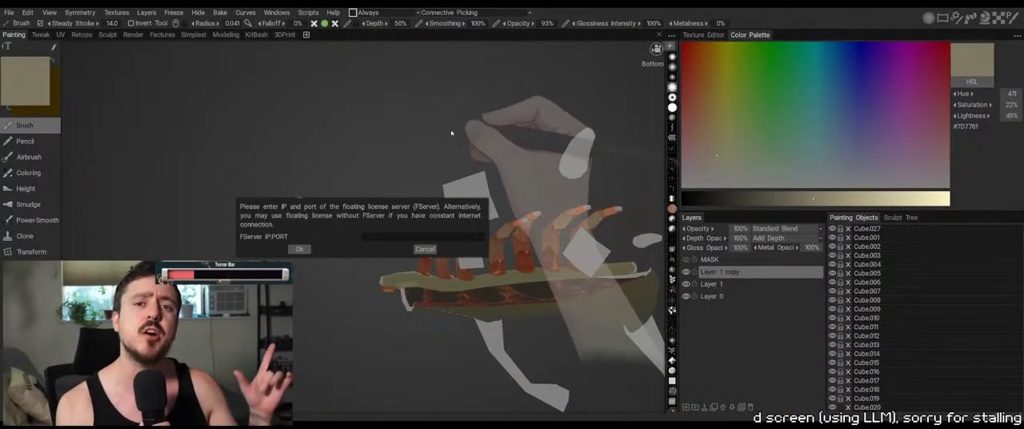
click(426, 249)
drag(436, 232, 479, 158)
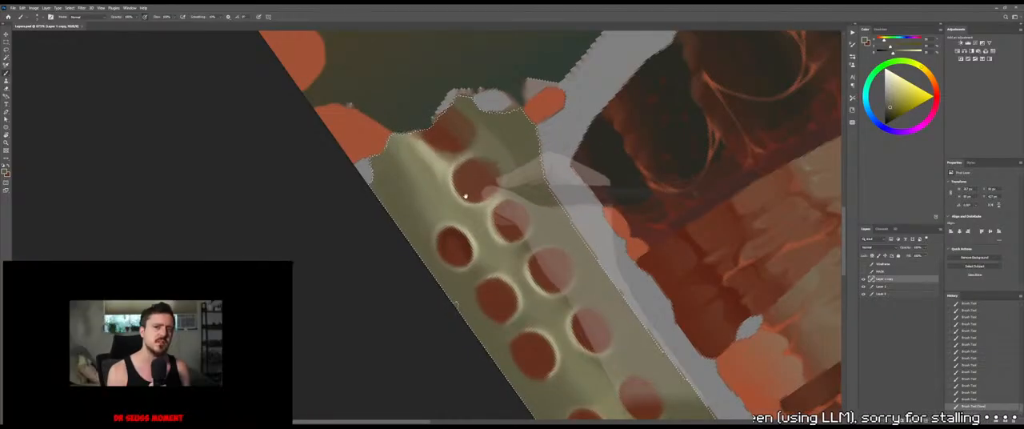
Rotate the texture canvas so the spine strip lies nearly horizontal, and check its end on the 3D model from several angles
drag(469, 189, 389, 342)
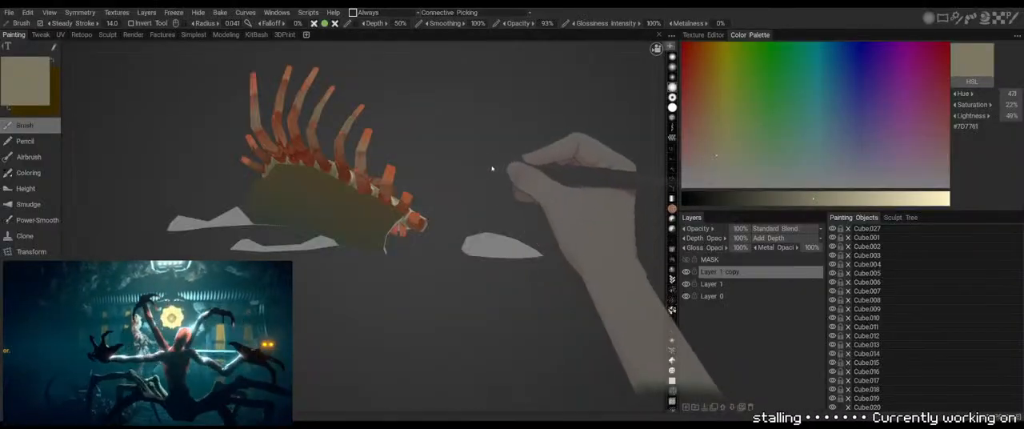
drag(492, 168, 411, 240)
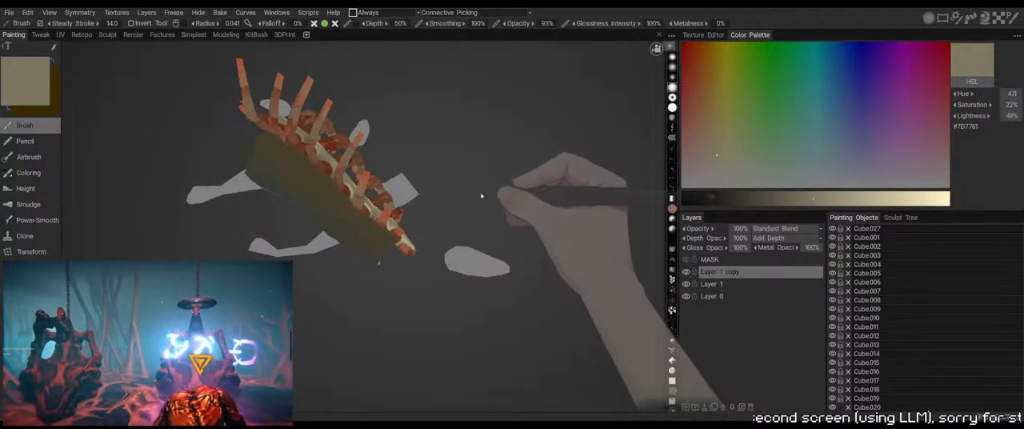
drag(480, 192, 426, 154)
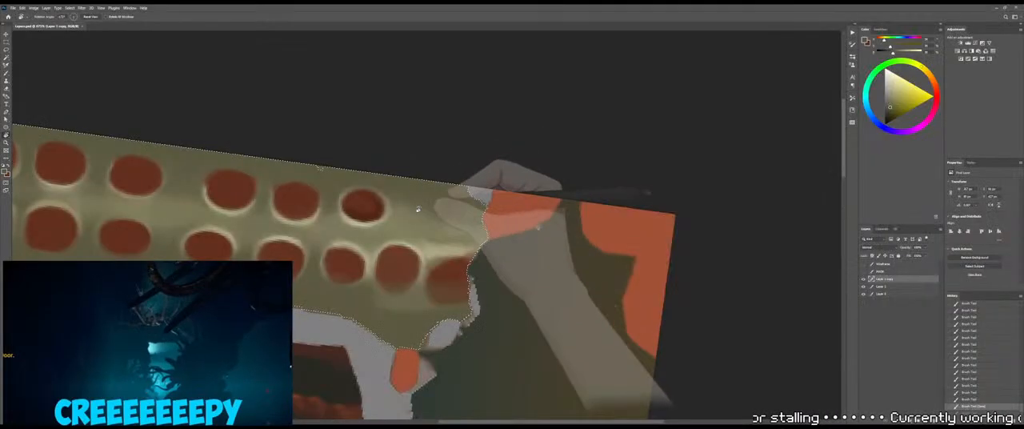
mouse_move(457, 230)
mouse_down()
mouse_move(493, 174)
mouse_move(482, 198)
mouse_up()
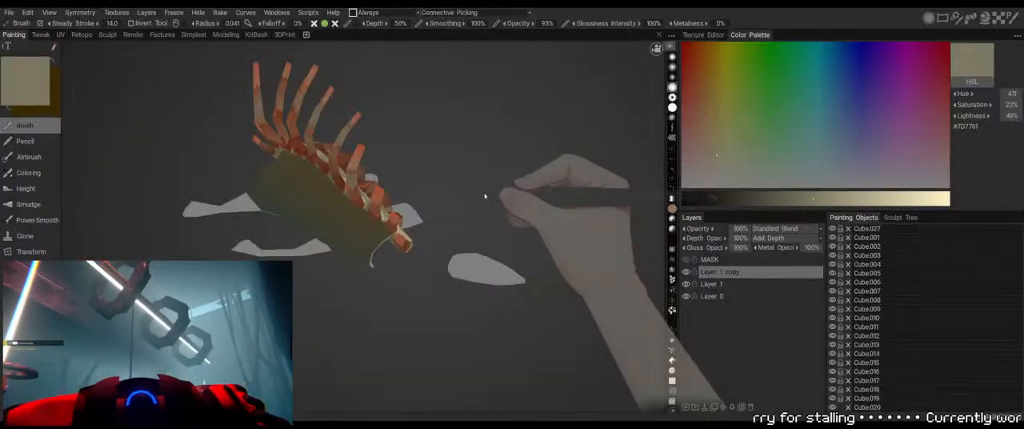
drag(482, 201, 485, 186)
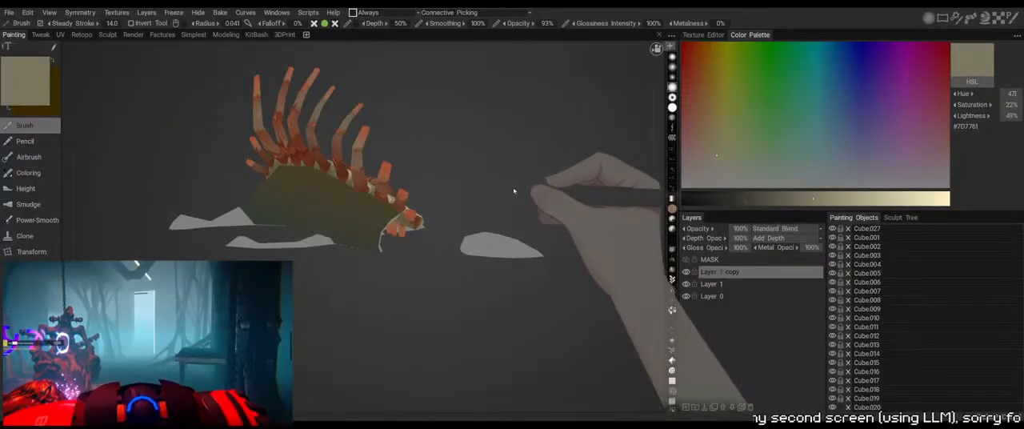
Trim the partial socket at the strip's broken end with olive, and fill its center with sampled dark red
drag(514, 190, 512, 165)
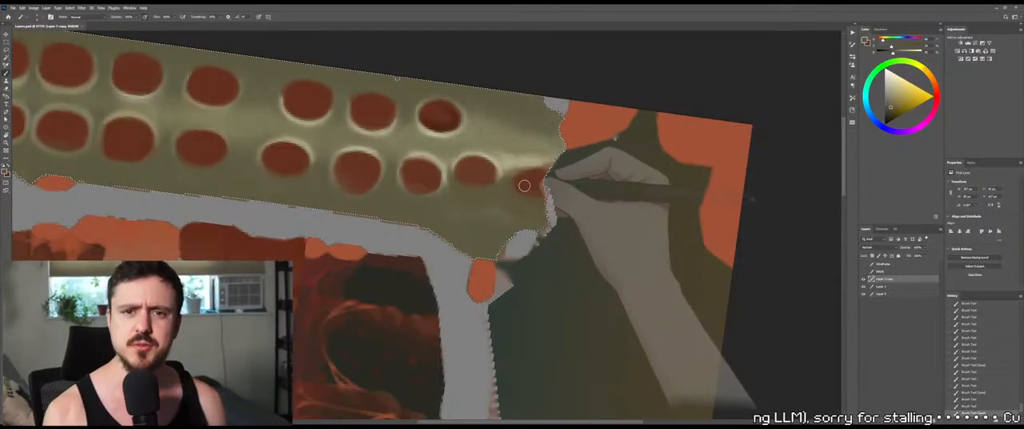
alt+click(524, 185)
drag(538, 190, 531, 186)
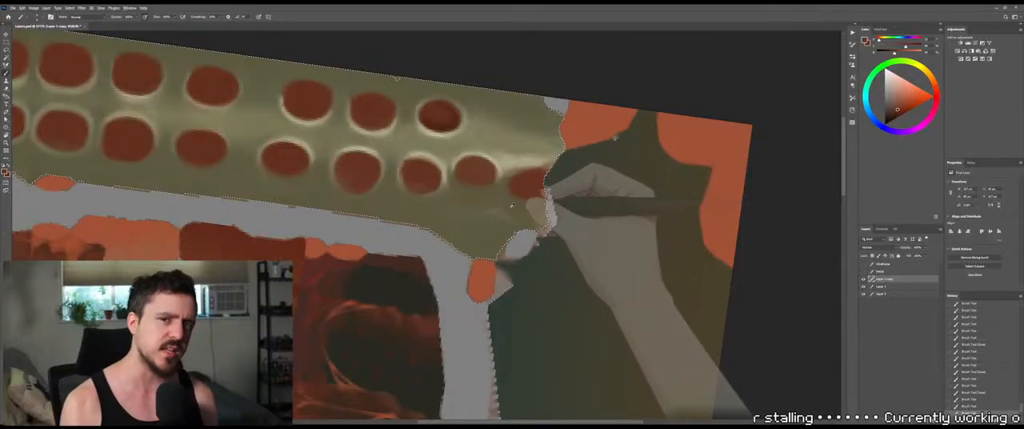
Sample olive from the strip and clean up the lower edge of the partial end socket
alt+click(473, 235)
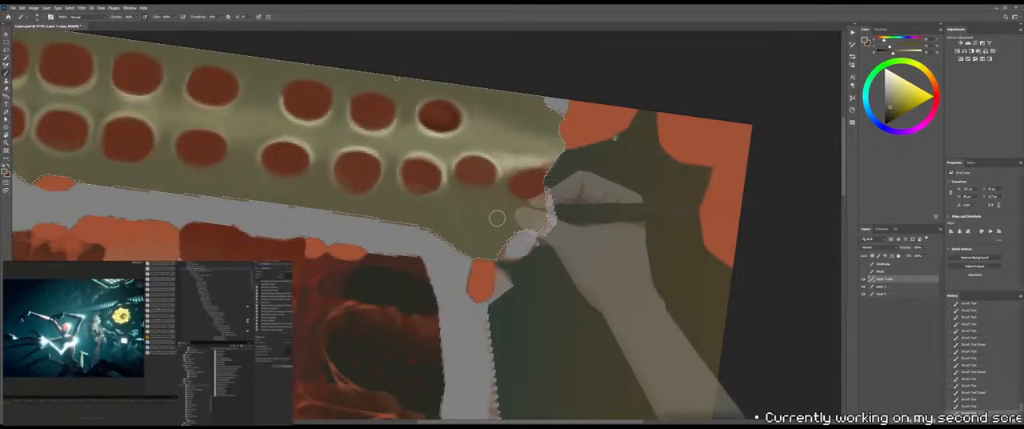
drag(517, 215, 496, 203)
drag(512, 203, 544, 197)
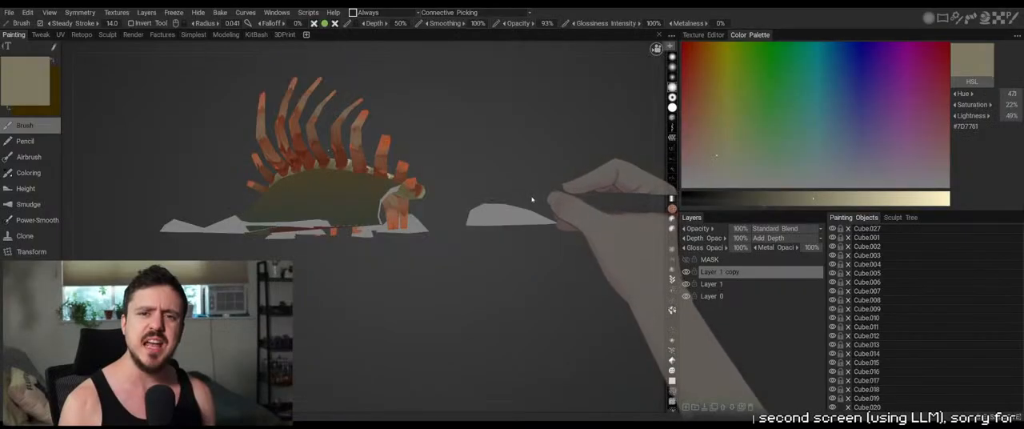
Reshape the end socket's left side with dark red, and cut back its edge facing the broken end with olive
mouse_move(544, 205)
mouse_down()
mouse_move(512, 173)
mouse_move(501, 186)
mouse_move(544, 178)
mouse_move(532, 193)
mouse_up()
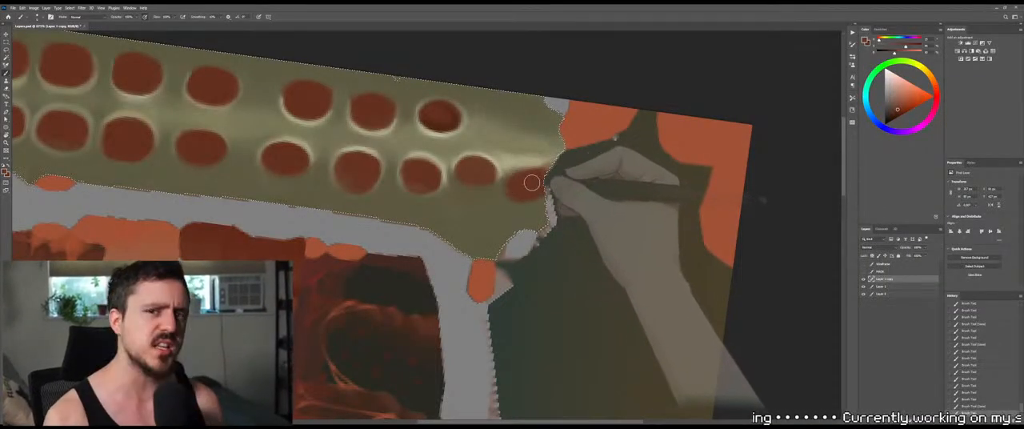
drag(516, 173, 520, 194)
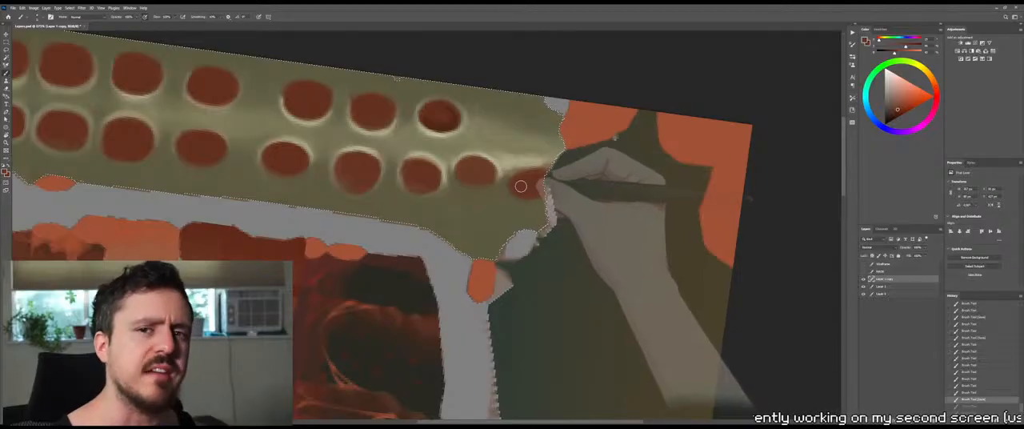
alt+click(525, 210)
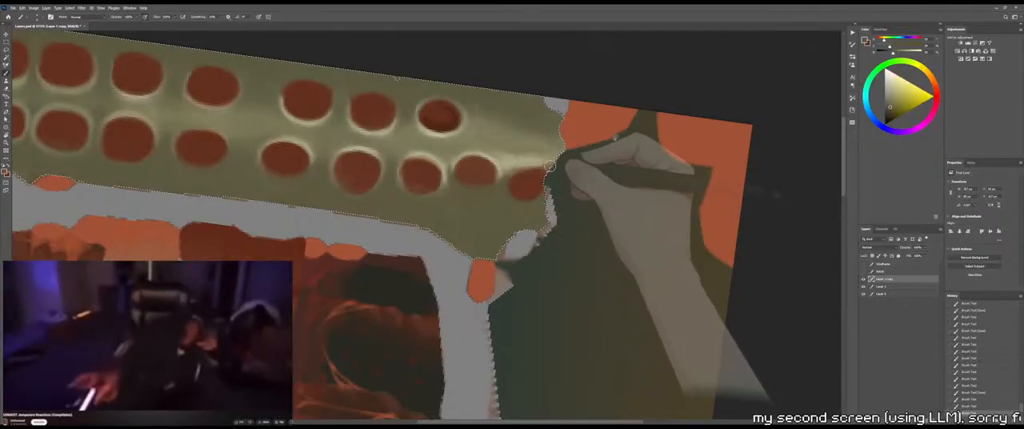
mouse_move(539, 170)
mouse_down()
mouse_move(540, 200)
mouse_move(540, 190)
mouse_up()
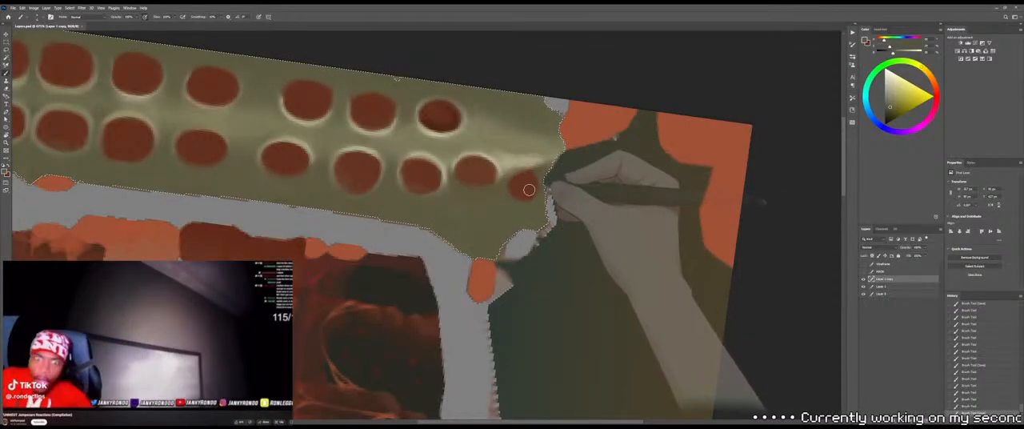
Touch up the upper edge of the end socket, using lighter bone color sampled next to the broken end
alt+click(531, 176)
drag(521, 189, 525, 184)
alt+click(539, 168)
alt+click(514, 170)
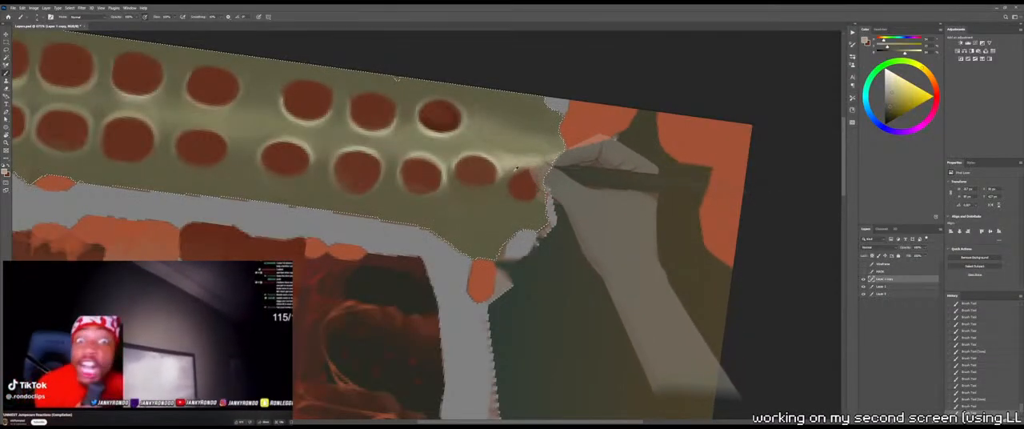
Even out the olive shading beneath the last lower sockets of the strip, and save the texture
alt+click(454, 203)
mouse_move(445, 207)
mouse_down()
mouse_move(406, 217)
mouse_move(445, 216)
mouse_up()
alt+click(389, 213)
drag(448, 216, 466, 215)
key(ctrl+s)
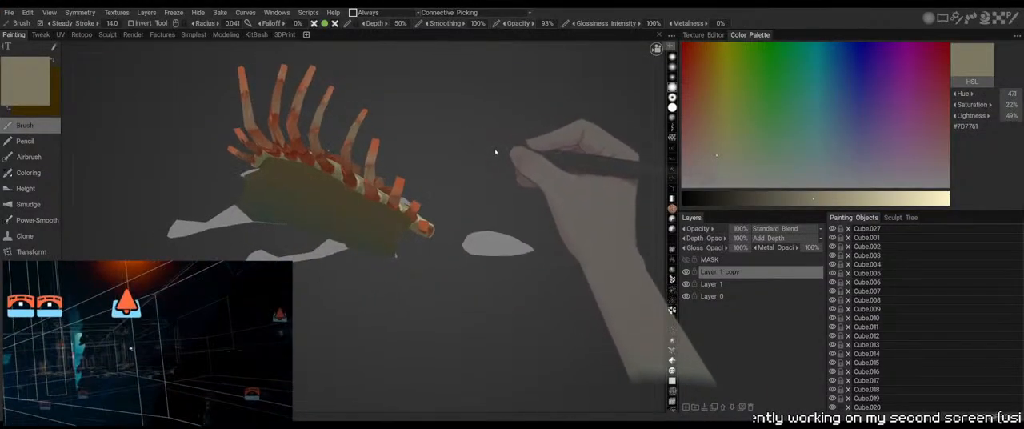
Check the spine's end on the 3D model, and trim the lower edge of the second-to-last lower socket with olive
right_drag(484, 158, 537, 130)
drag(536, 124, 524, 133)
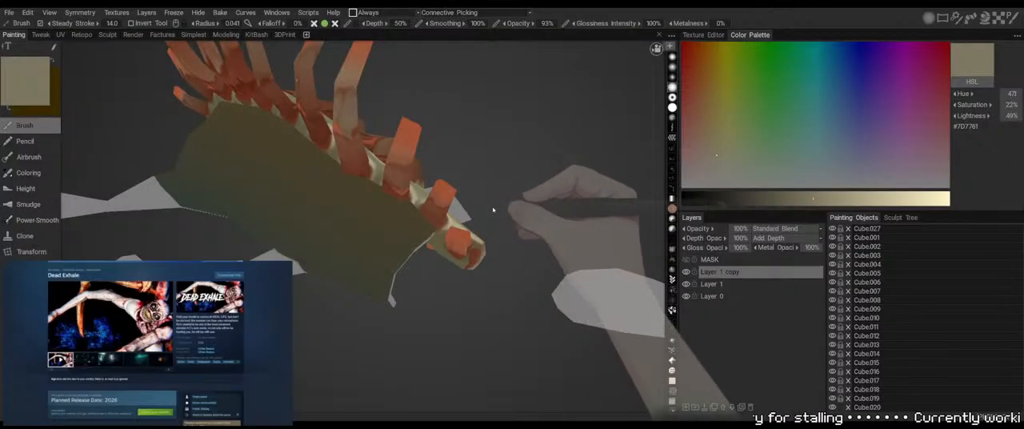
mouse_move(492, 210)
mouse_down()
mouse_move(506, 212)
mouse_move(456, 221)
mouse_move(487, 213)
mouse_up()
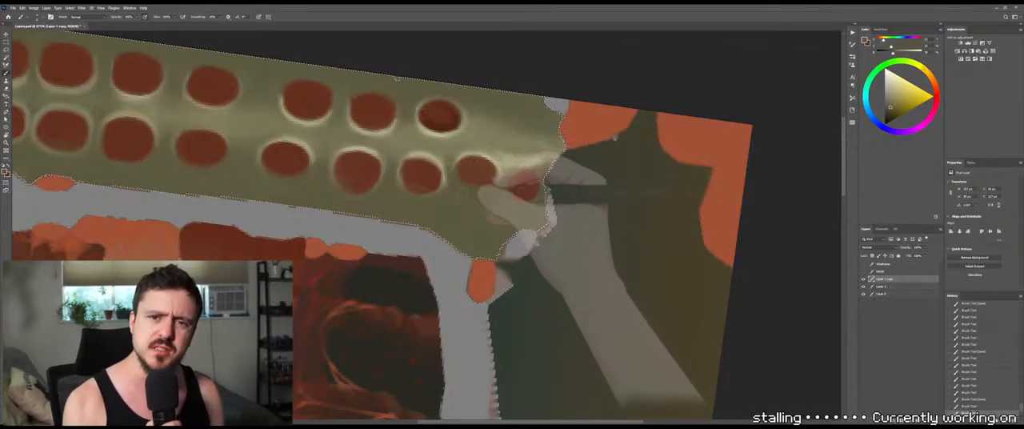
drag(457, 175, 468, 186)
mouse_move(468, 187)
mouse_down()
mouse_move(492, 186)
mouse_move(466, 191)
mouse_move(492, 172)
mouse_up()
Compare the trimmed sockets in the texture with the spine's end on the 3D model from several angles
key(alt+Tab)
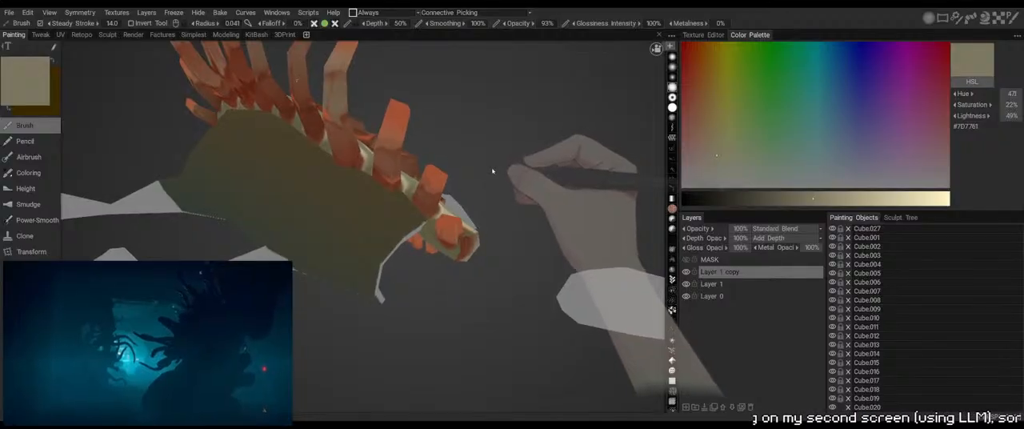
key(alt+Tab)
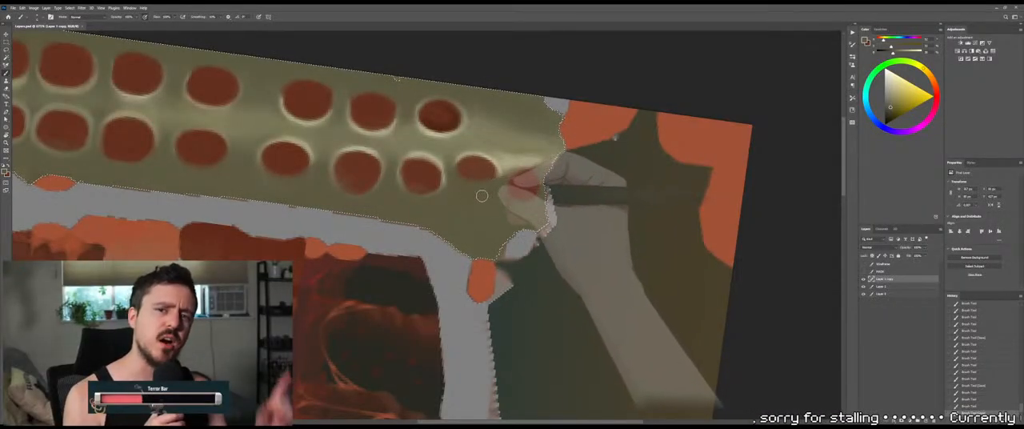
key(alt+Tab)
drag(489, 192, 518, 166)
key(alt+Tab)
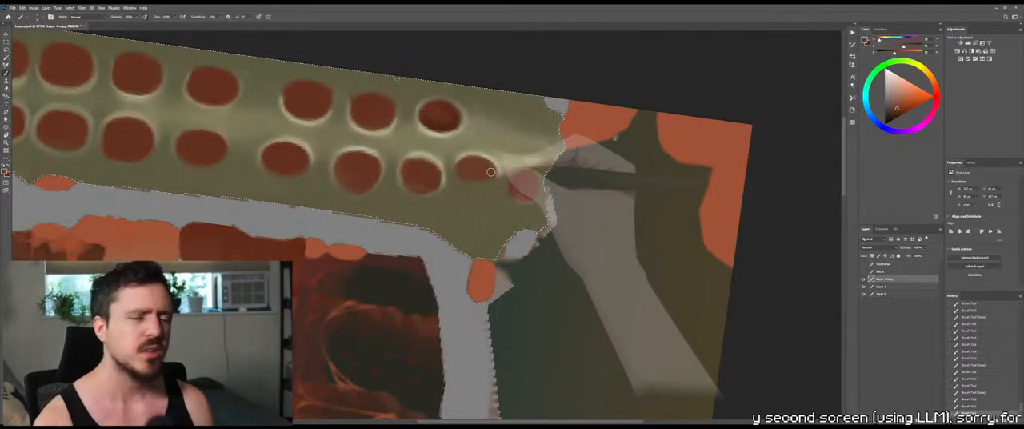
key(alt+Tab)
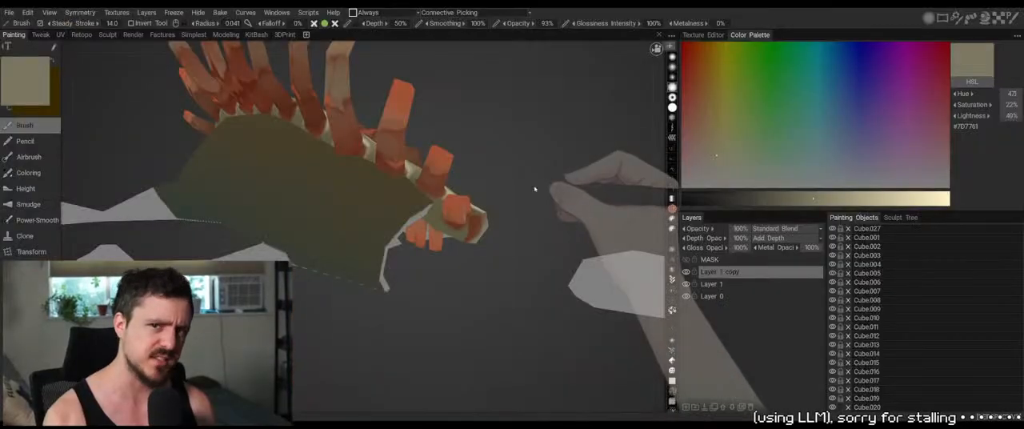
drag(527, 174, 520, 238)
Return to the texture and touch up the second-to-last lower socket with sampled dark red
key(alt+Tab)
drag(472, 166, 468, 165)
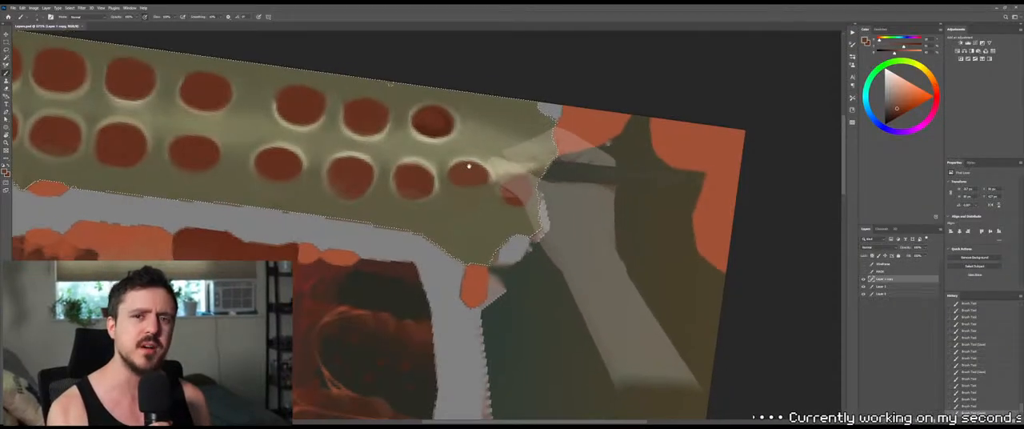
drag(480, 203, 487, 215)
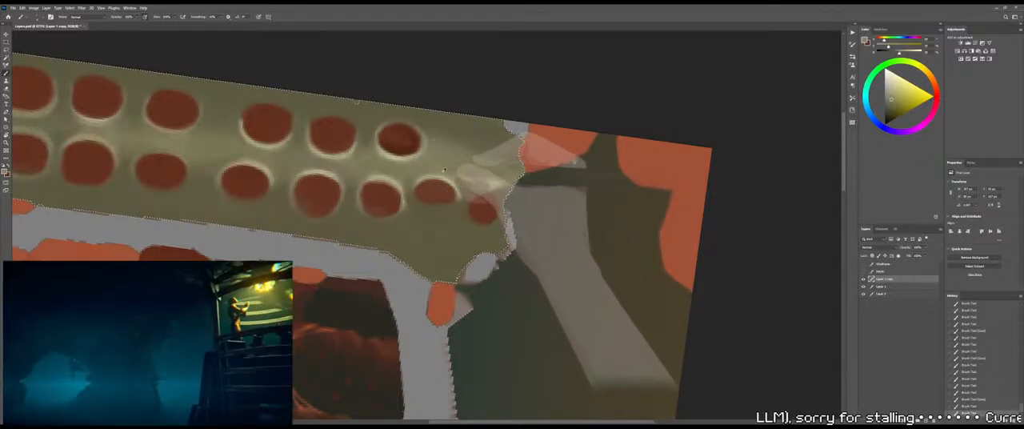
Paint lighter olive above the end socket toward the broken end, blend it with the Mixer Brush, and save
mouse_move(480, 162)
mouse_down()
mouse_move(507, 171)
mouse_move(507, 188)
mouse_move(493, 190)
mouse_move(517, 178)
mouse_up()
key(shift+b)
key(shift+b)
alt+click(459, 208)
key(shift+b)
alt+right_drag(484, 180, 491, 178)
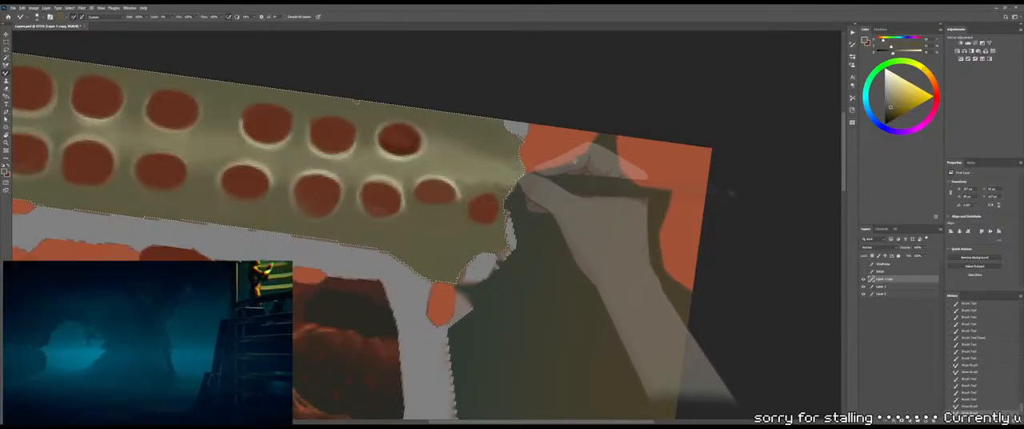
mouse_move(500, 177)
mouse_down()
mouse_move(511, 173)
mouse_move(497, 177)
mouse_move(462, 152)
mouse_move(484, 161)
mouse_up()
key(ctrl+s)
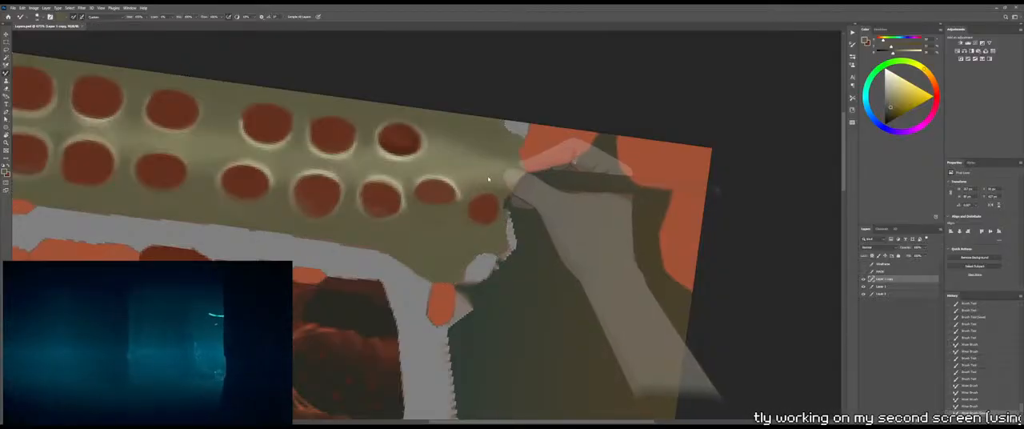
Inspect the blended broken end of the spine on the 3D model, and return to the texture
key(alt+Tab)
mouse_move(512, 186)
mouse_down()
mouse_move(480, 157)
mouse_move(535, 113)
mouse_move(588, 118)
mouse_up()
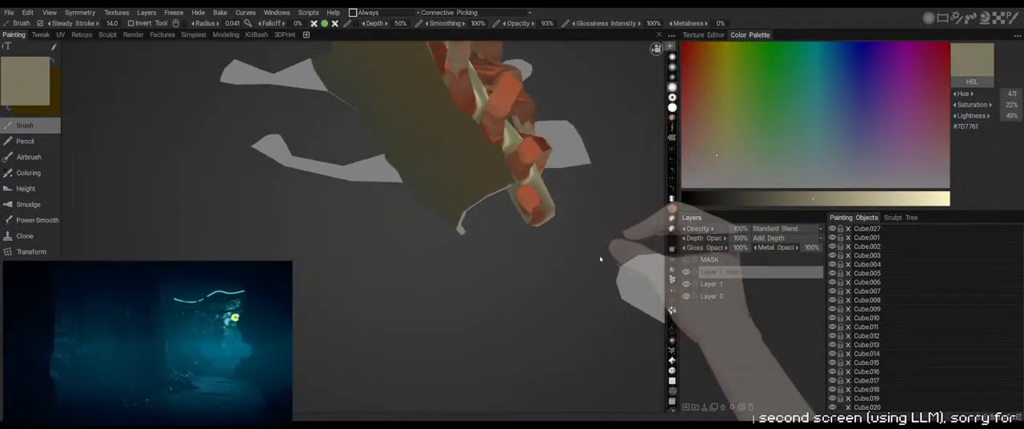
mouse_move(599, 255)
mouse_down()
mouse_move(491, 253)
mouse_move(507, 267)
mouse_up()
key(alt+Tab)
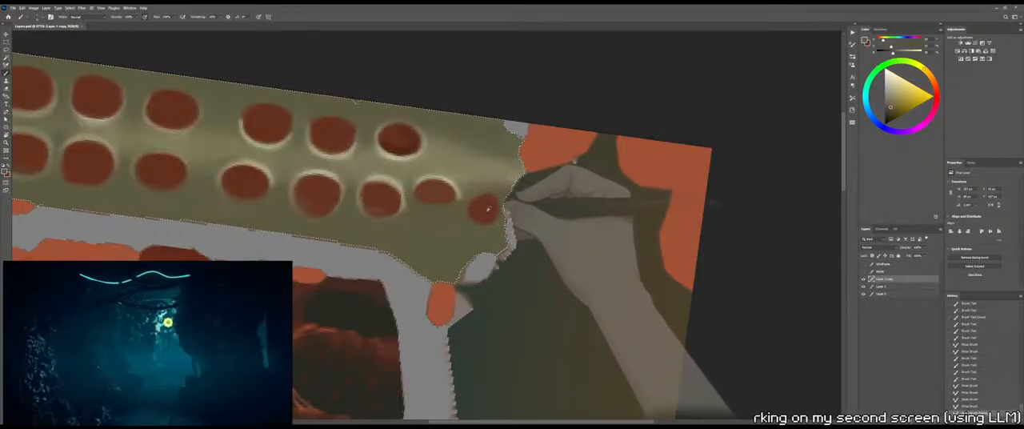
Widen the end socket on the side away from the break with sampled dark red, checking the 3D model
alt+click(487, 208)
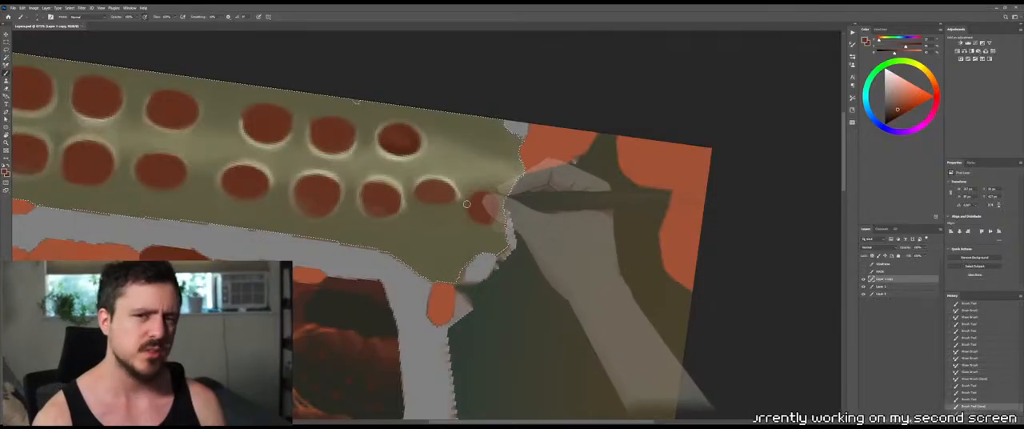
drag(468, 203, 480, 193)
key(ctrl+z)
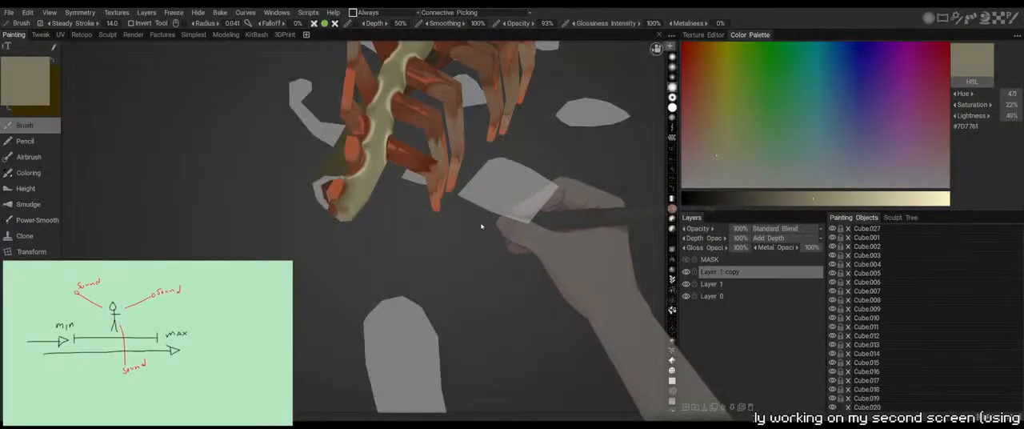
mouse_move(453, 253)
mouse_down()
mouse_move(457, 277)
mouse_move(477, 232)
mouse_move(487, 237)
mouse_up()
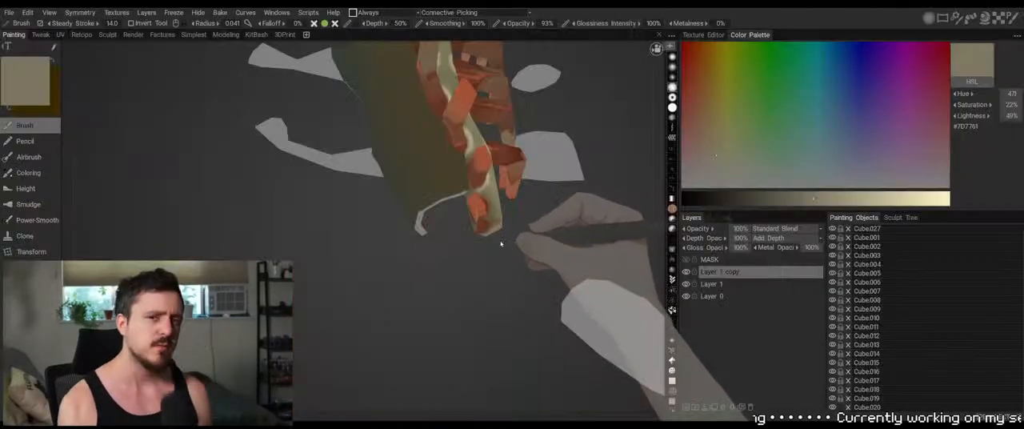
drag(498, 235, 520, 244)
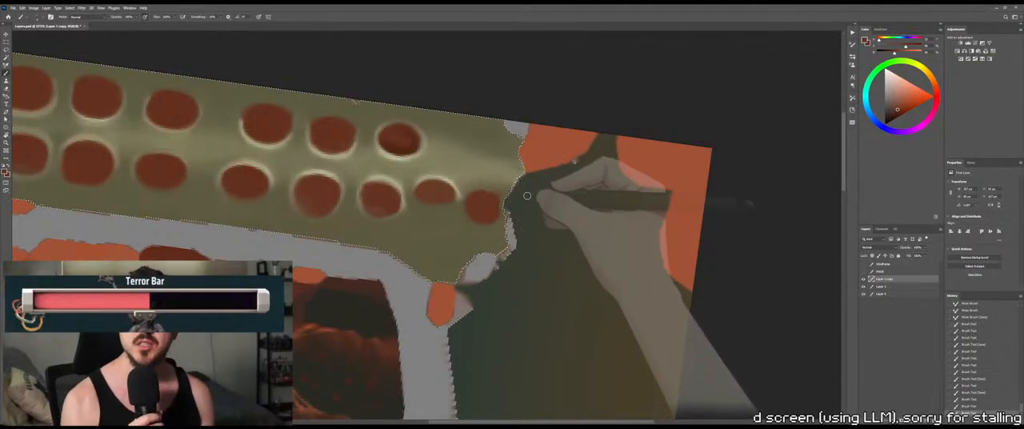
Trim the end socket's edge with sampled olive using the wireframe overlay as a temporary guide, and check the 3D model
click(864, 264)
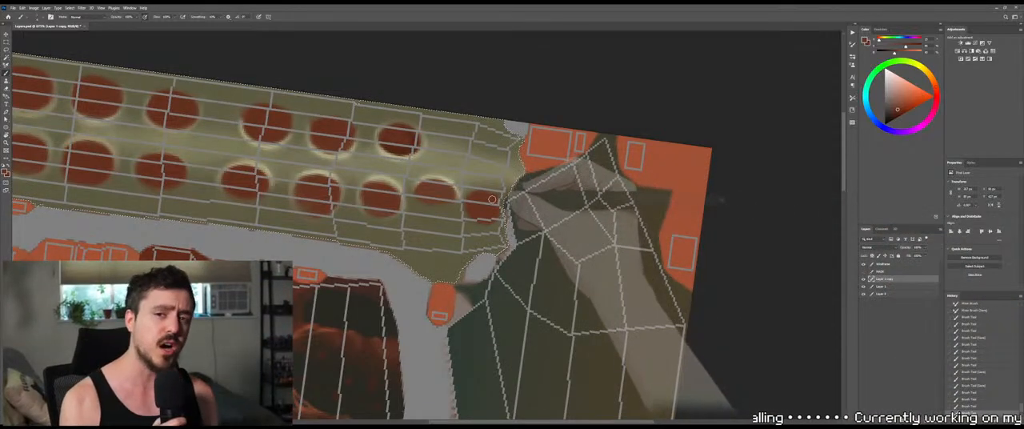
alt+click(446, 242)
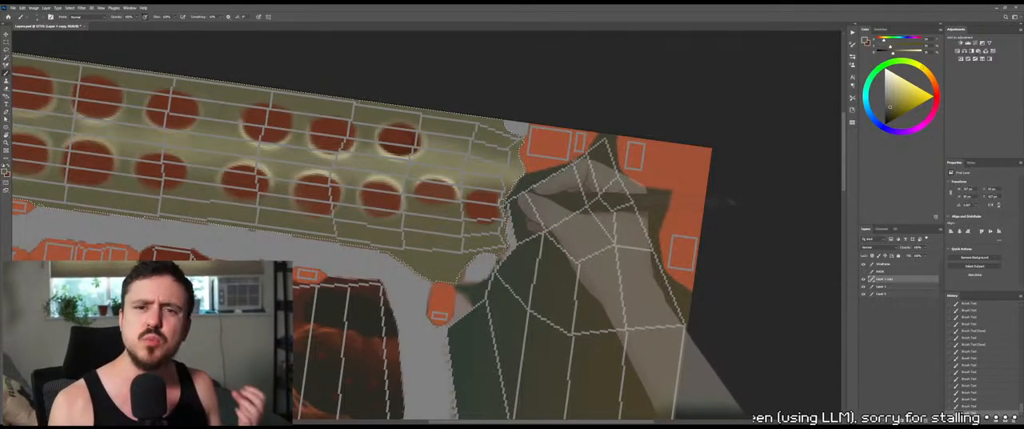
drag(489, 201, 493, 210)
click(864, 264)
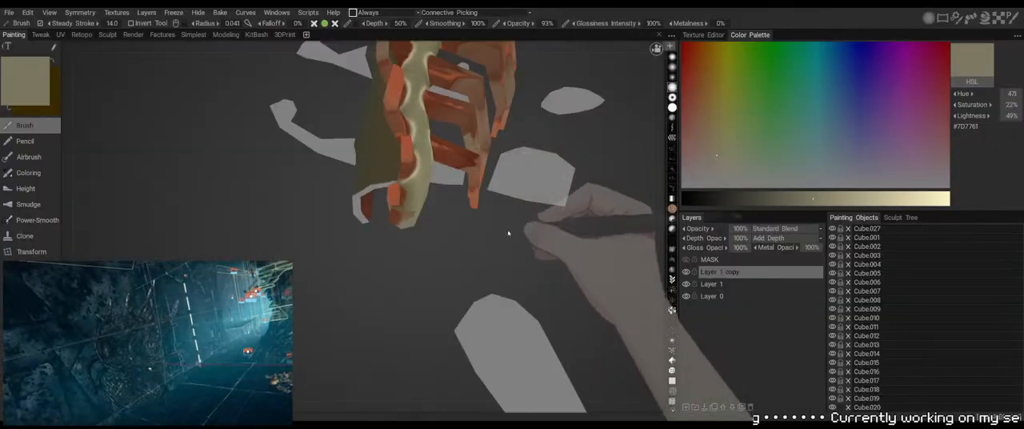
drag(509, 233, 473, 240)
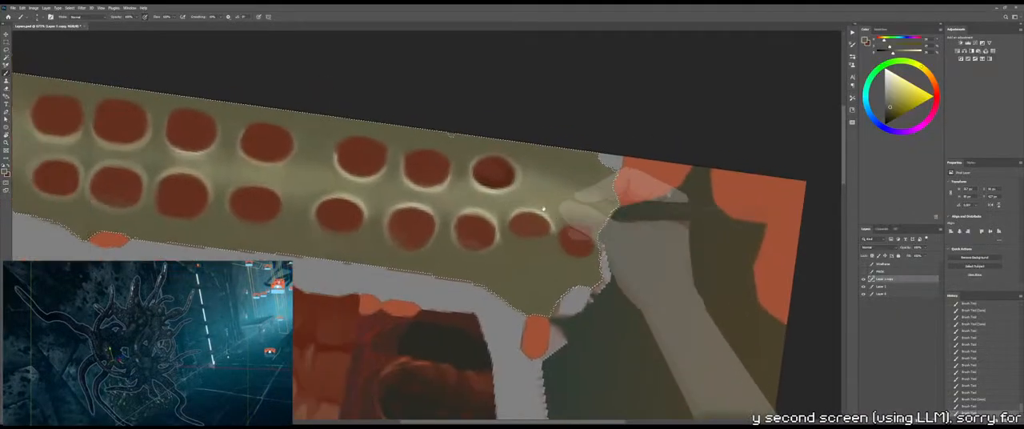
Smooth the area between the last upper socket and the broken end with olive, using a larger brush
drag(543, 209, 633, 244)
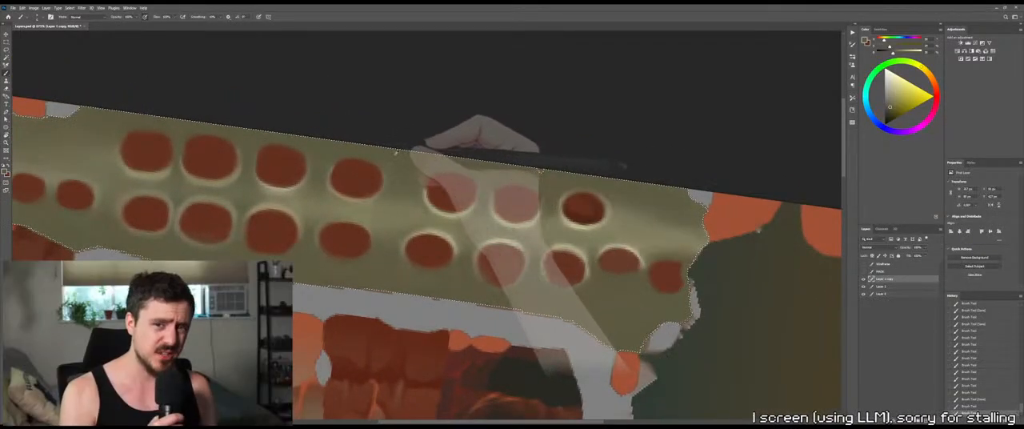
alt+right_drag(616, 202, 632, 205)
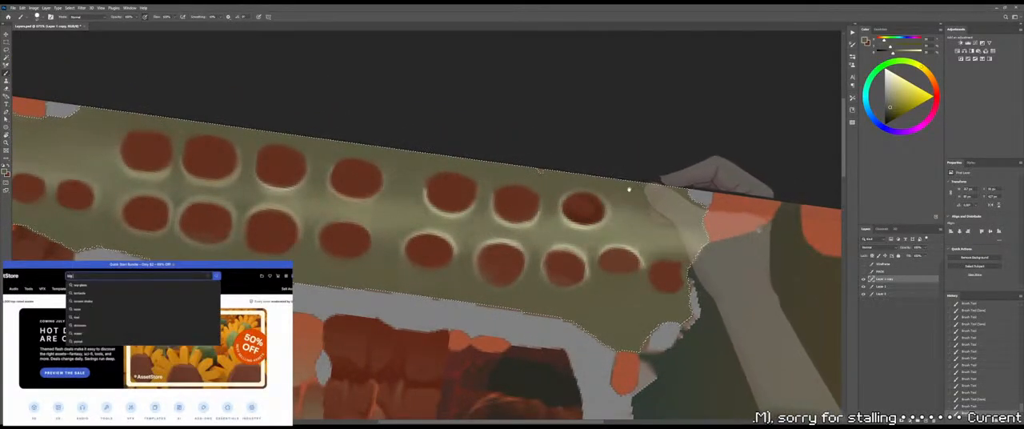
mouse_move(628, 187)
mouse_down()
mouse_move(541, 160)
mouse_move(521, 169)
mouse_move(530, 171)
mouse_up()
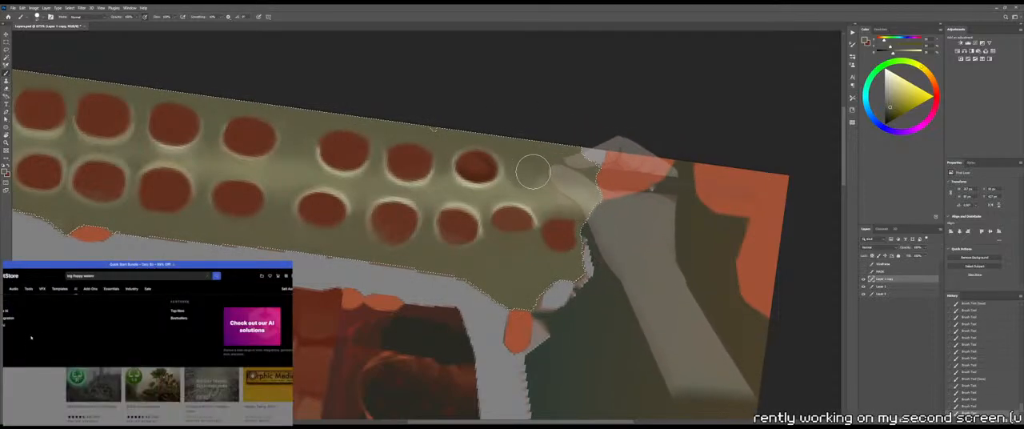
alt+right_drag(532, 185, 527, 184)
drag(538, 174, 548, 186)
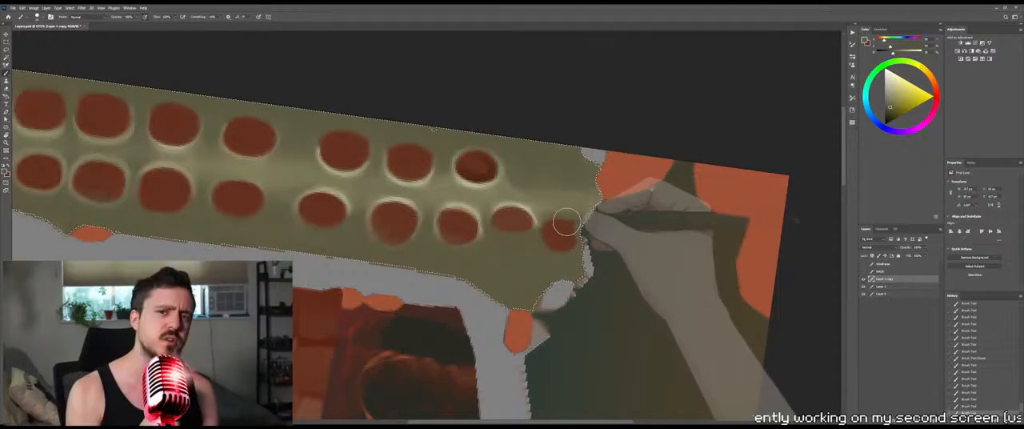
Paint olive between the last two upper sockets, and blend it into their rims with the Mixer Brush
alt+right_drag(441, 184, 434, 171)
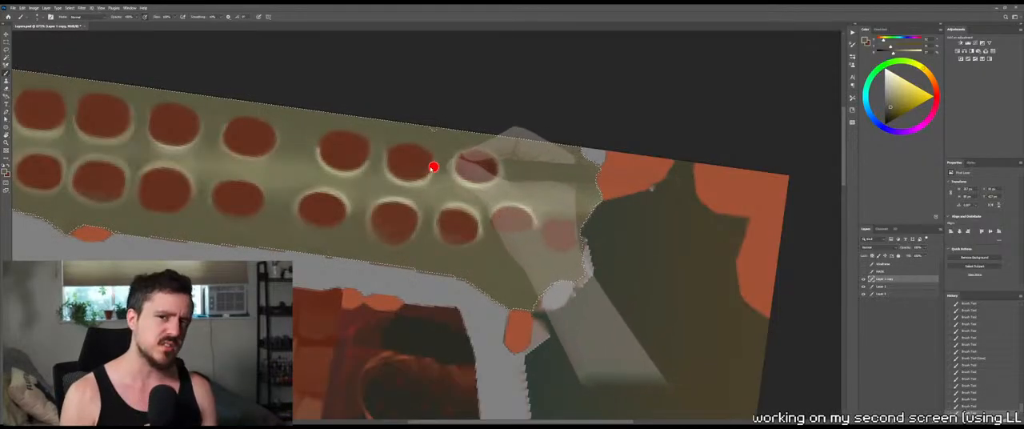
mouse_move(442, 164)
mouse_down()
mouse_move(445, 185)
mouse_move(429, 193)
mouse_up()
key(shift+b)
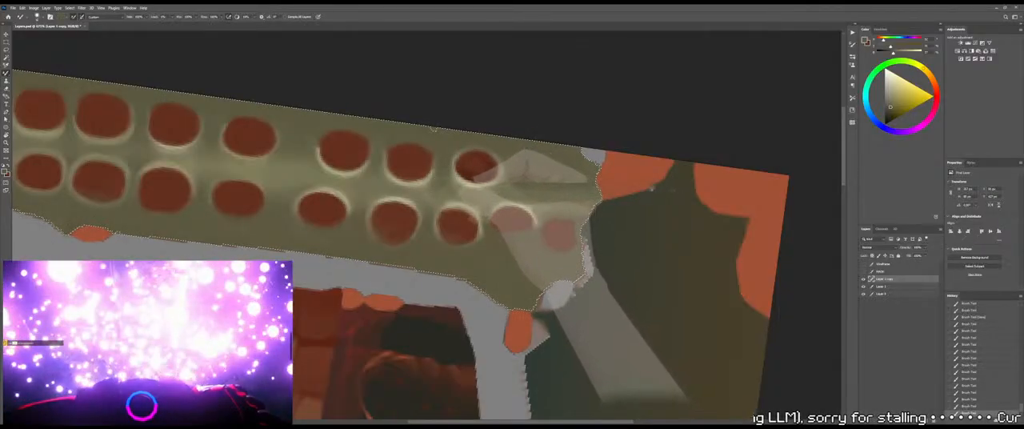
alt+right_drag(437, 194, 430, 196)
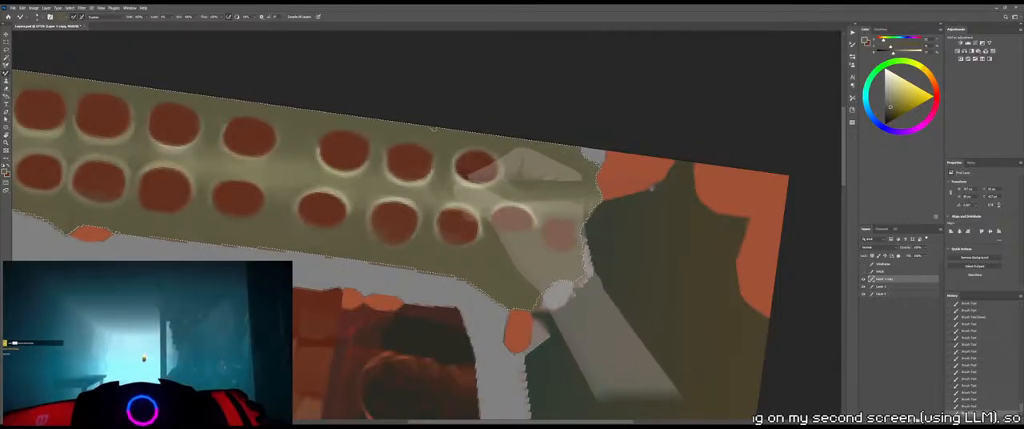
drag(445, 190, 437, 193)
drag(443, 189, 438, 192)
drag(447, 186, 445, 190)
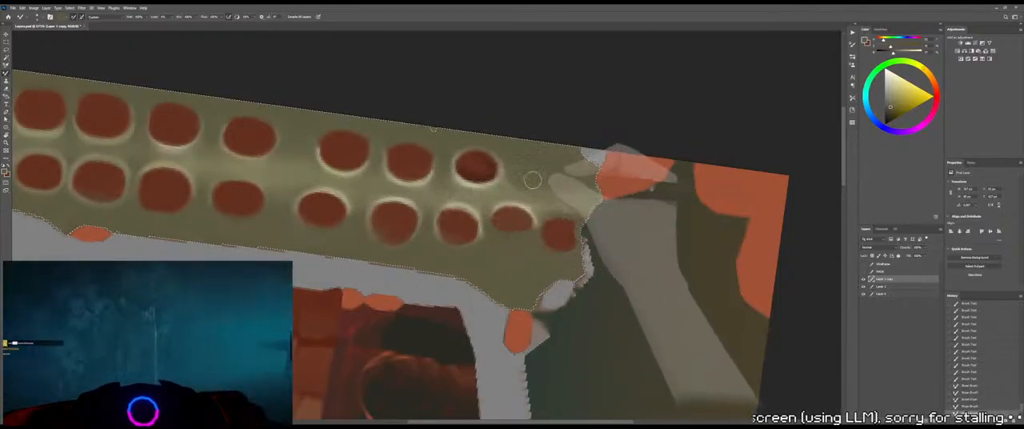
Paint olive strokes beside the last upper socket, along its lower side facing the broken end
key(shift+b)
alt+click(522, 176)
drag(513, 186, 521, 189)
mouse_move(515, 188)
mouse_down()
mouse_move(525, 187)
mouse_move(508, 190)
mouse_up()
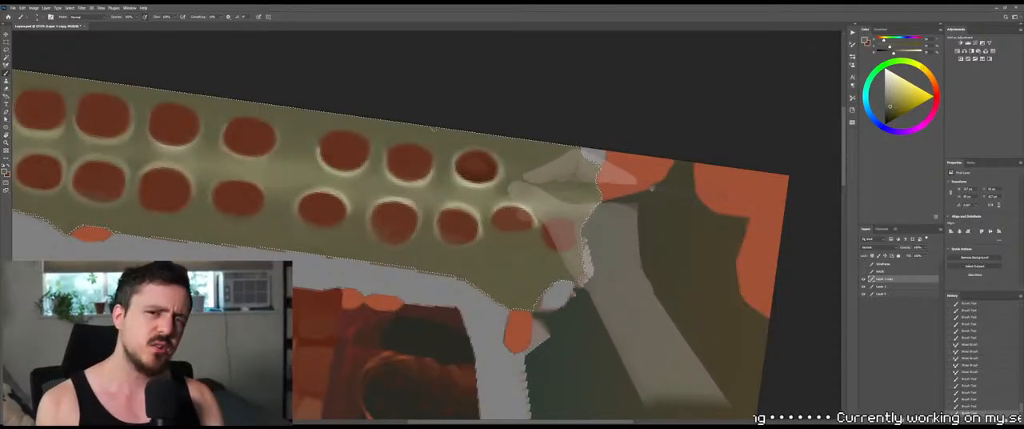
Blend the light band beneath the last upper socket toward the broken end with the Mixer Brush
key(shift+b)
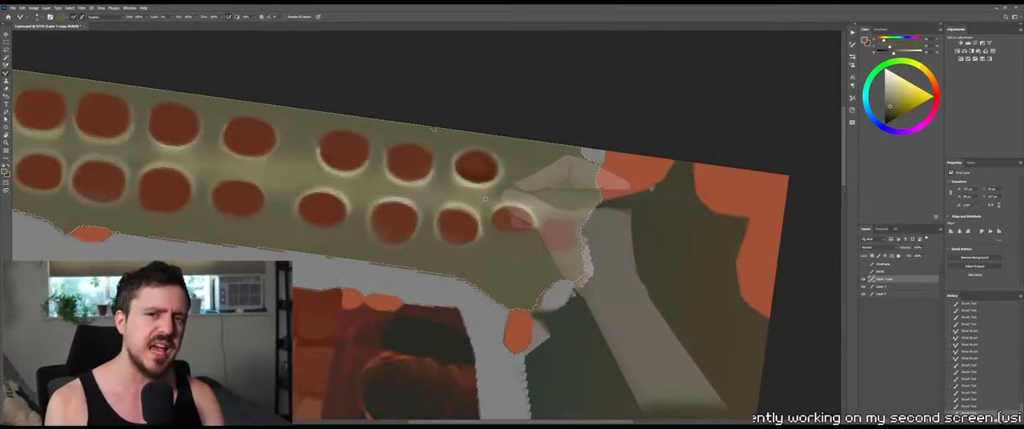
drag(505, 192, 492, 192)
drag(522, 192, 502, 192)
drag(518, 191, 511, 194)
mouse_move(537, 194)
mouse_down()
mouse_move(521, 194)
mouse_move(537, 197)
mouse_up()
key(shift+b)
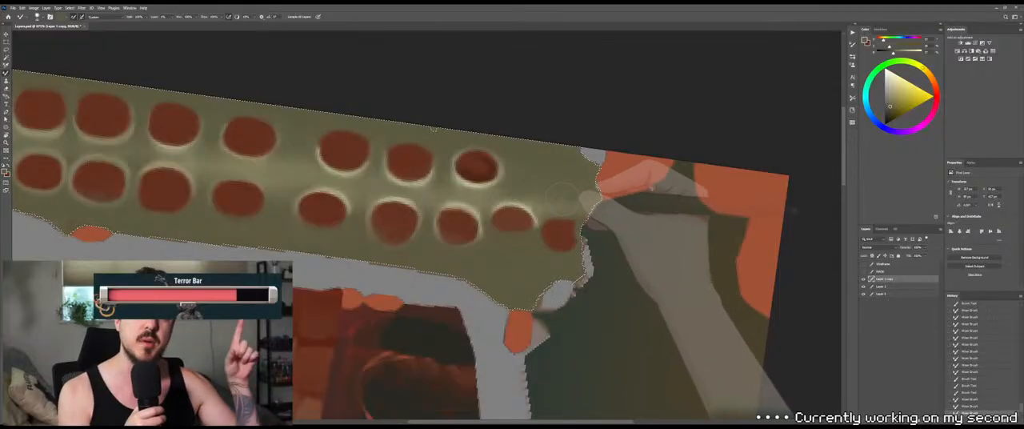
Orbit the 3D model to inspect the blended spine end, and return to the texture
key(alt+Tab)
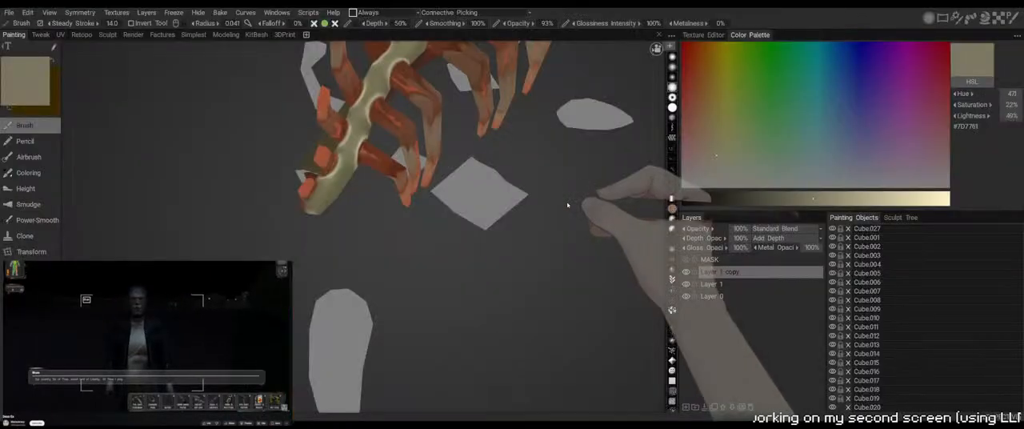
drag(568, 206, 578, 222)
right_drag(578, 221, 575, 135)
mouse_move(575, 135)
mouse_down()
mouse_move(543, 165)
mouse_move(590, 171)
mouse_move(562, 181)
mouse_move(554, 117)
mouse_move(580, 188)
mouse_move(552, 163)
mouse_move(494, 169)
mouse_move(551, 222)
mouse_move(597, 205)
mouse_move(512, 172)
mouse_move(482, 255)
mouse_up()
key(alt+Tab)
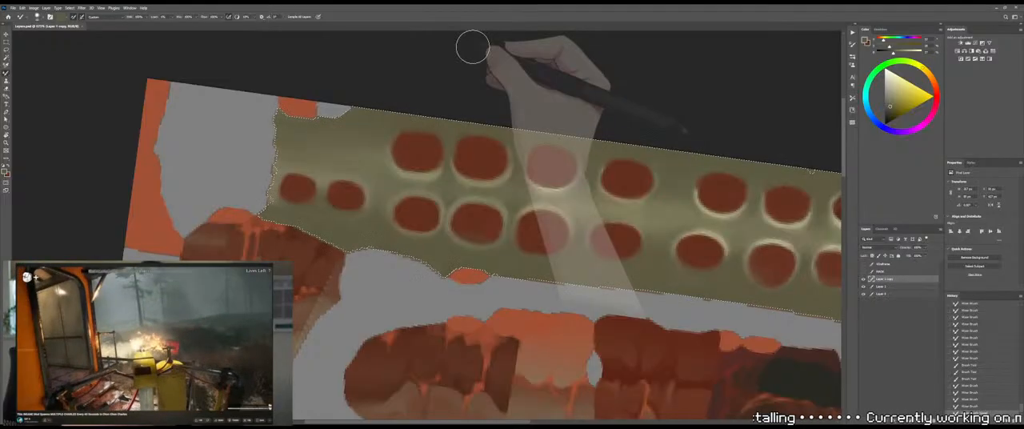
Paint olive over the light patch and edge at the spine strip's broken end, and blend it into the surrounding shading
drag(500, 91, 576, 182)
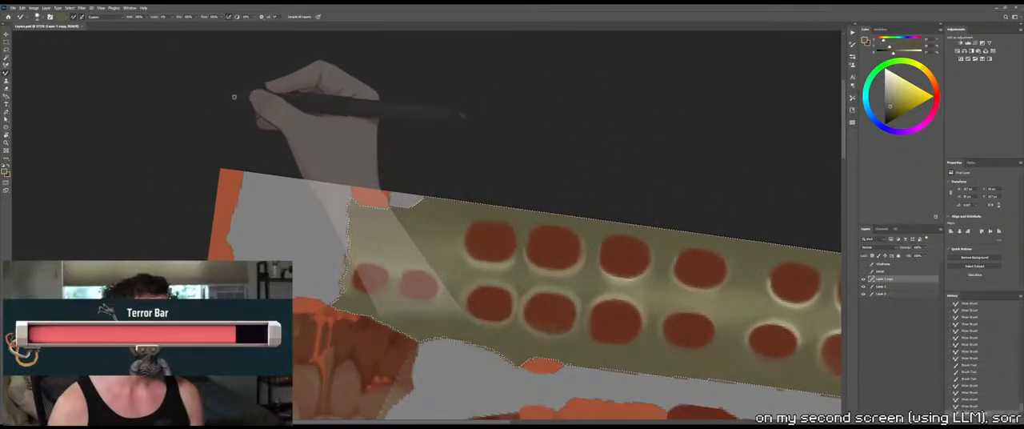
key(shift+b)
drag(361, 176, 345, 182)
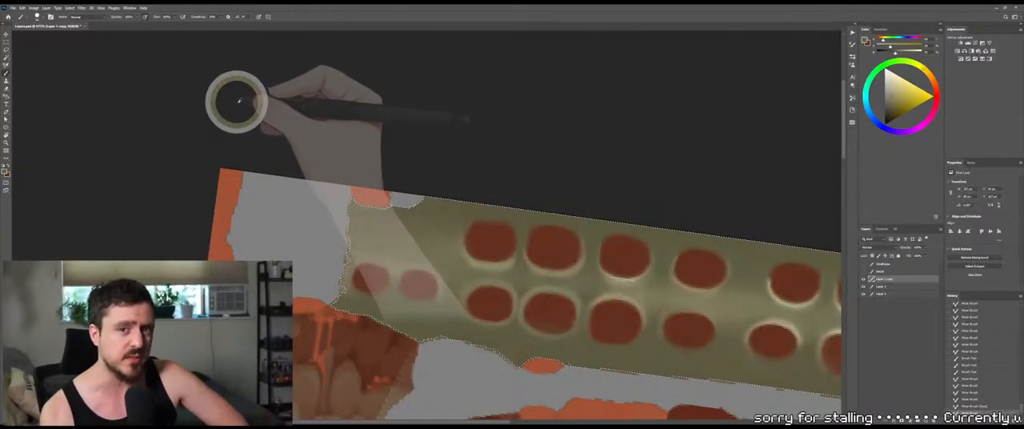
alt+drag(239, 102, 232, 103)
drag(393, 237, 449, 233)
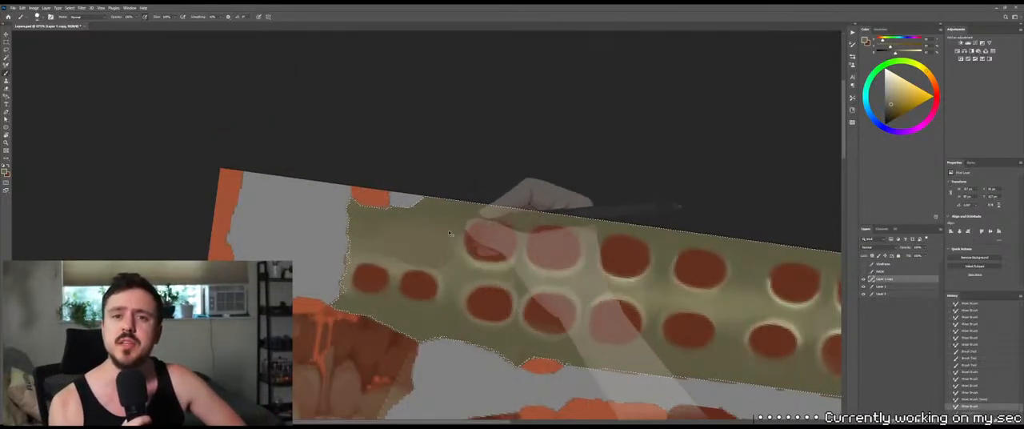
alt+drag(310, 202, 159, 135)
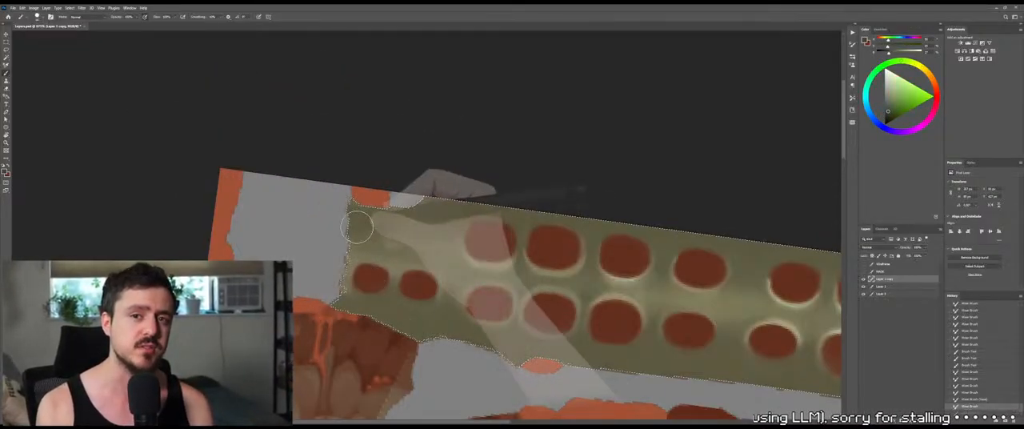
Show the wireframe overlay, clear the existing spine strip selection, and make the wireframe layer active
drag(549, 152, 470, 83)
key(r)
drag(574, 139, 502, 69)
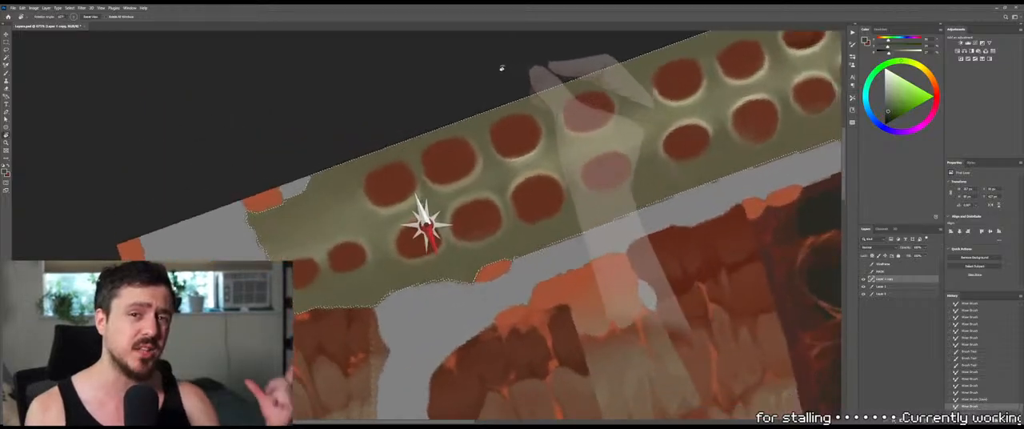
drag(516, 146, 604, 78)
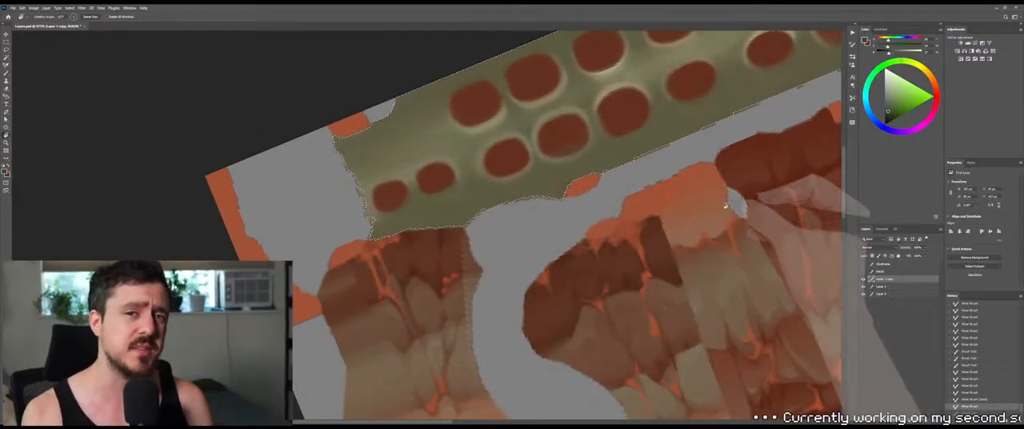
click(863, 264)
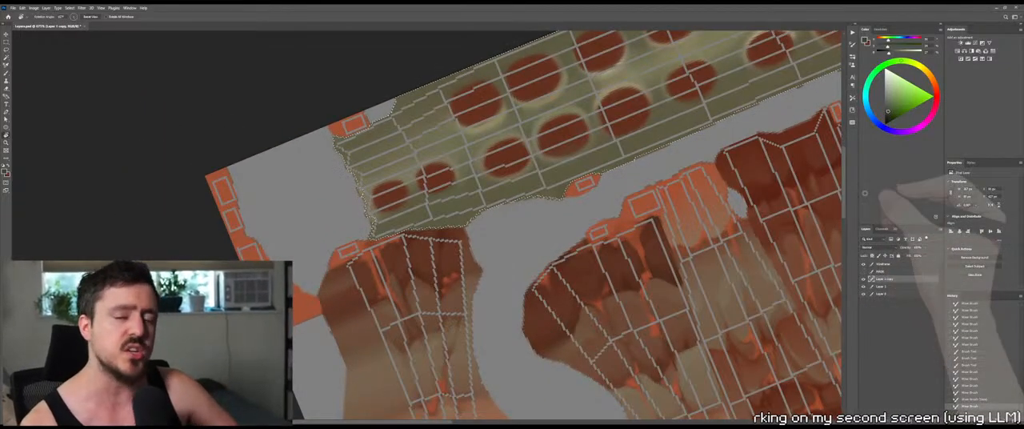
key(w)
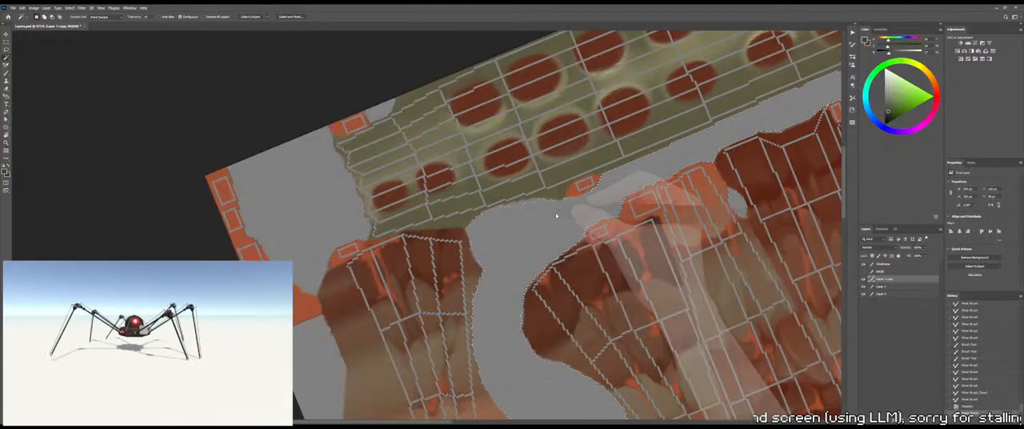
key(ctrl+d)
click(888, 264)
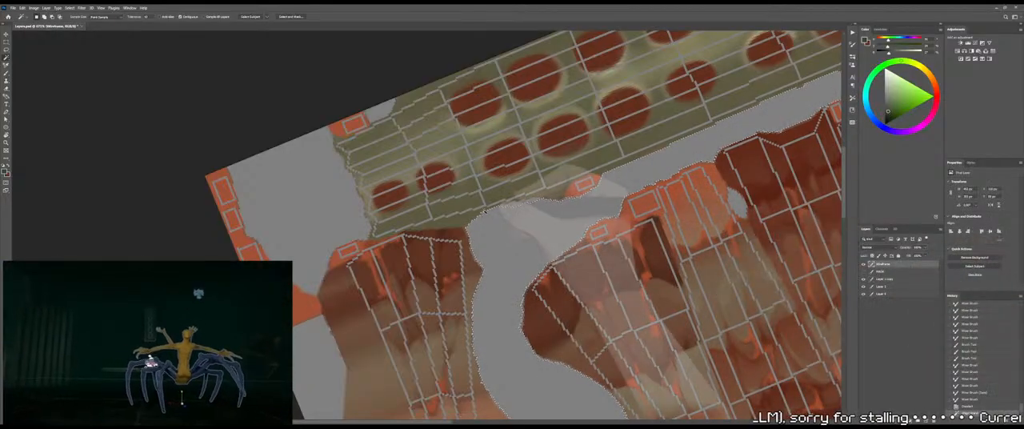
Straighten the rotated canvas and select the empty area outside the wireframe islands with the Magic Wand
key(z)
drag(599, 228, 568, 224)
drag(720, 236, 718, 252)
key(r)
drag(766, 200, 757, 293)
key(ctrl+0)
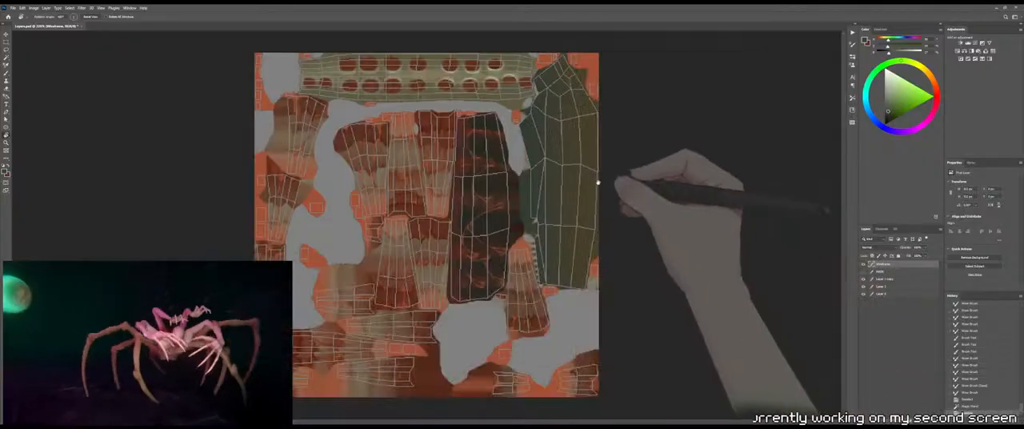
key(z)
drag(389, 83, 493, 142)
key(w)
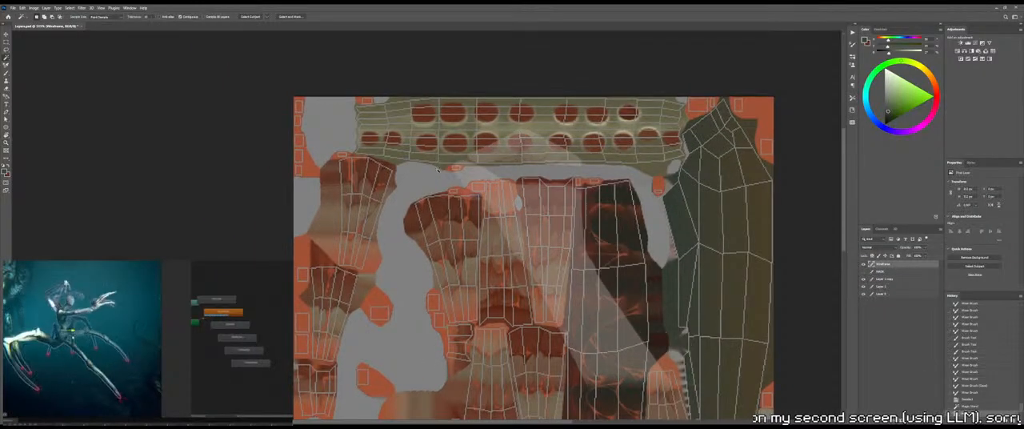
click(426, 181)
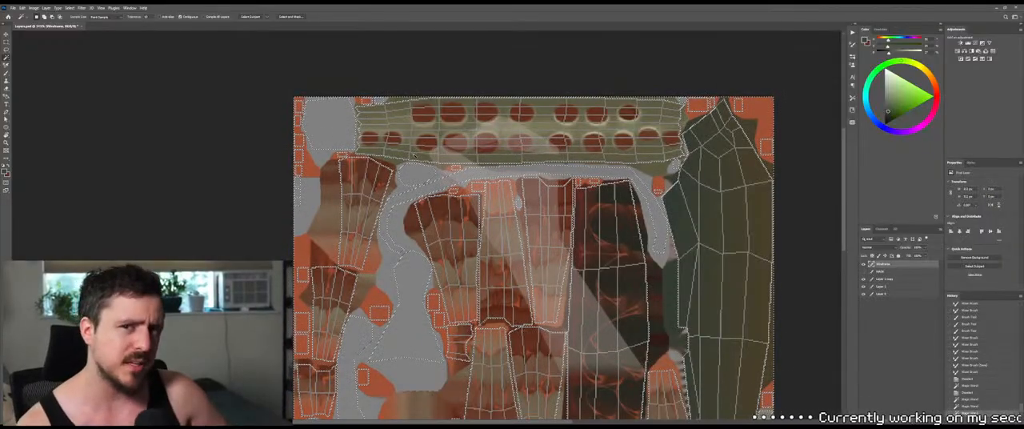
Draw a pen path from the broken end along the spine strip's upper edge and down its jagged opposite end
ctrl+drag(357, 107, 377, 109)
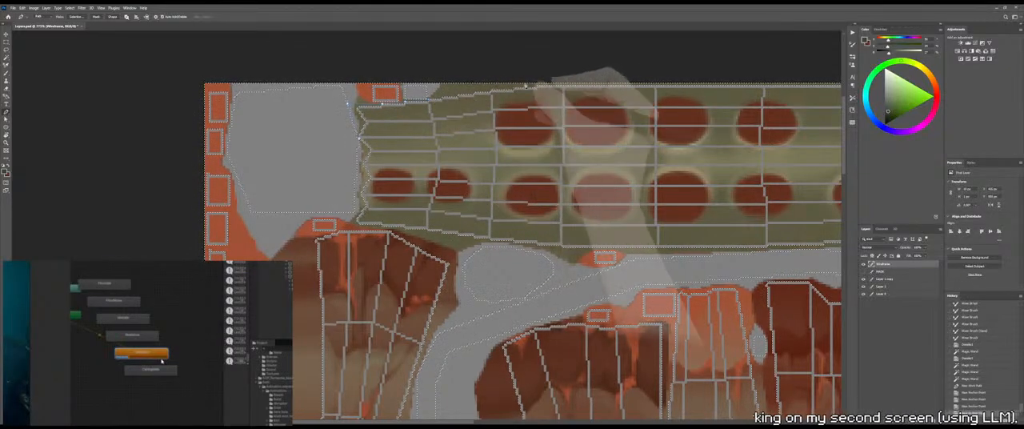
drag(724, 55, 344, 72)
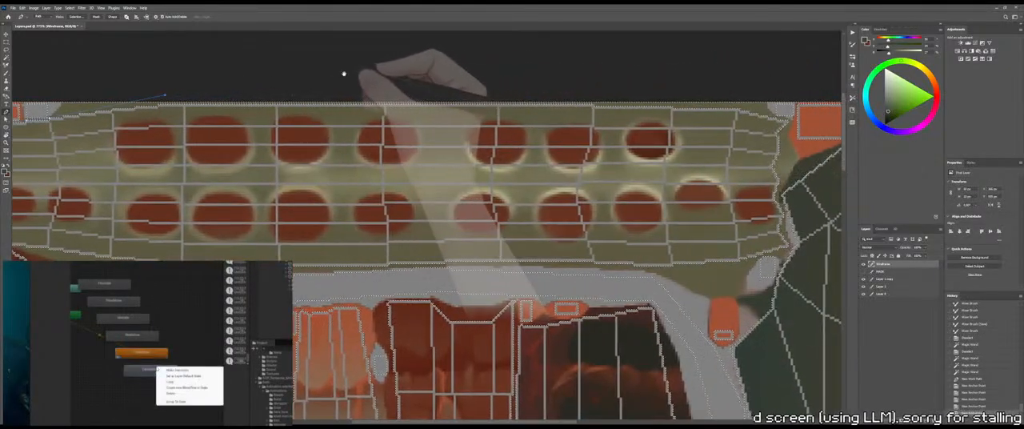
click(756, 92)
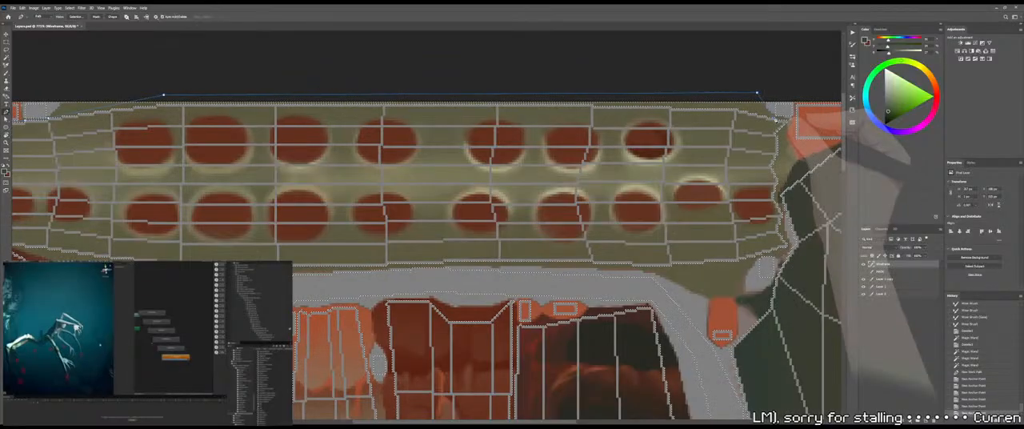
click(773, 119)
click(791, 121)
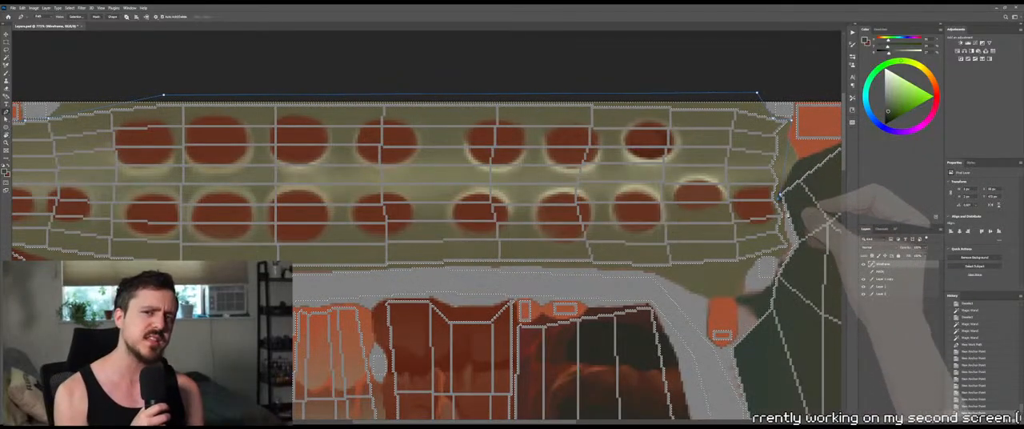
click(785, 216)
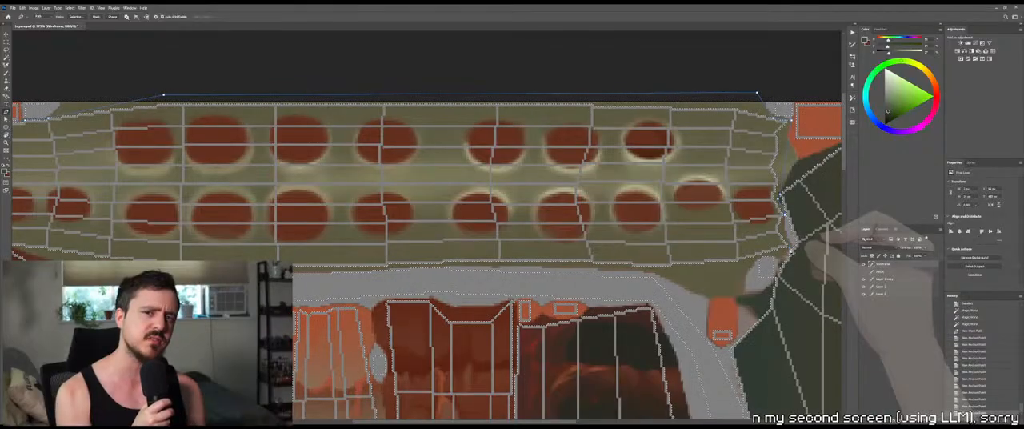
Continue the pen path back along the spine strip's lower edge and close it at the broken end
scroll(770, 200, down, 2)
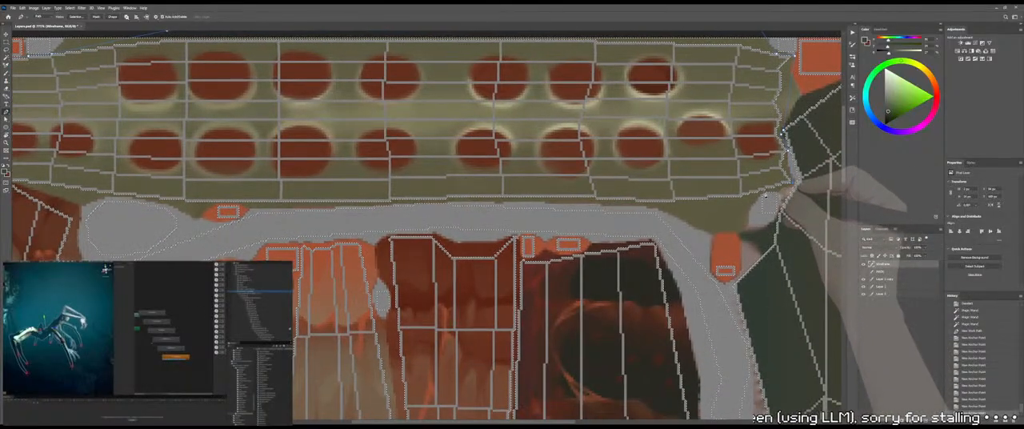
click(765, 195)
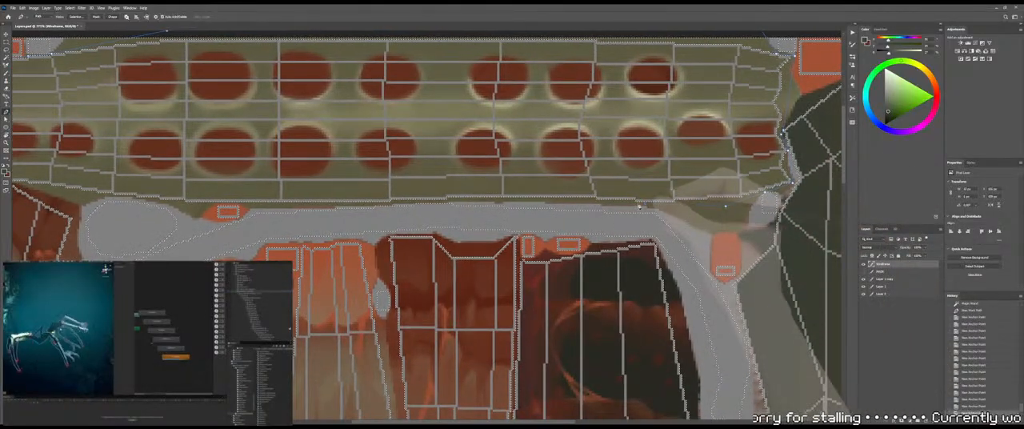
drag(381, 201, 725, 197)
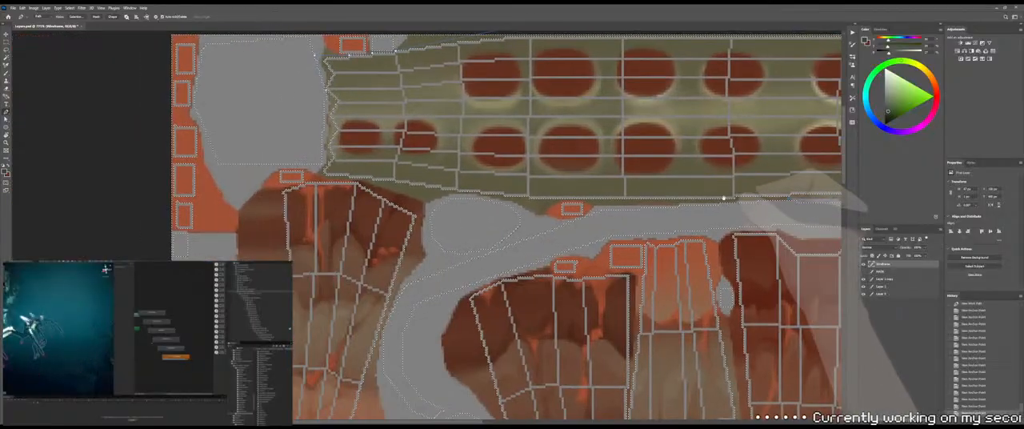
drag(590, 186, 665, 198)
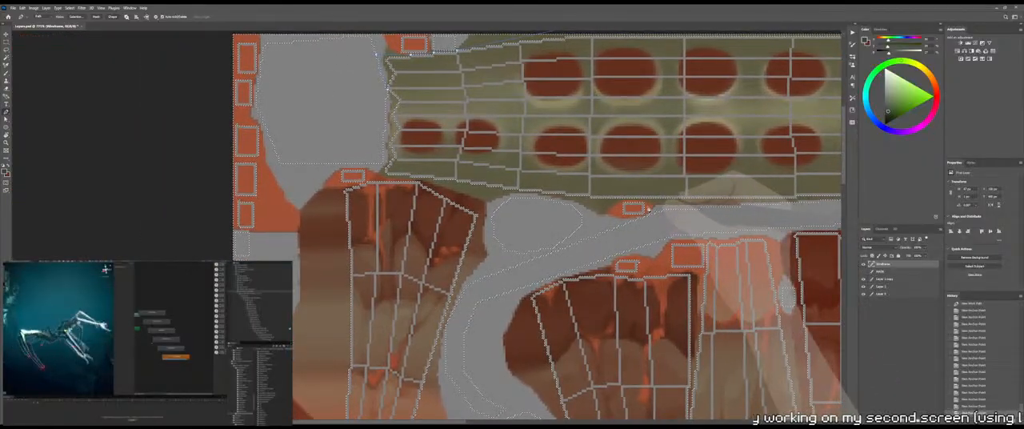
drag(743, 196, 651, 187)
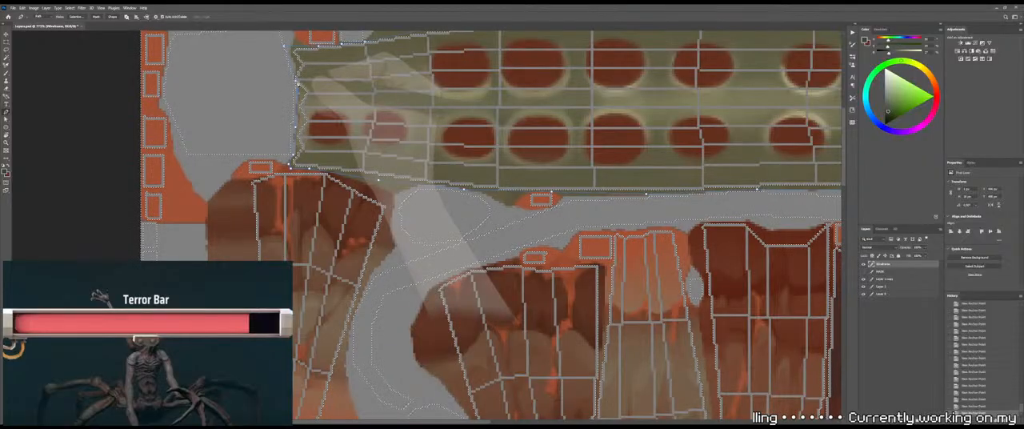
click(297, 84)
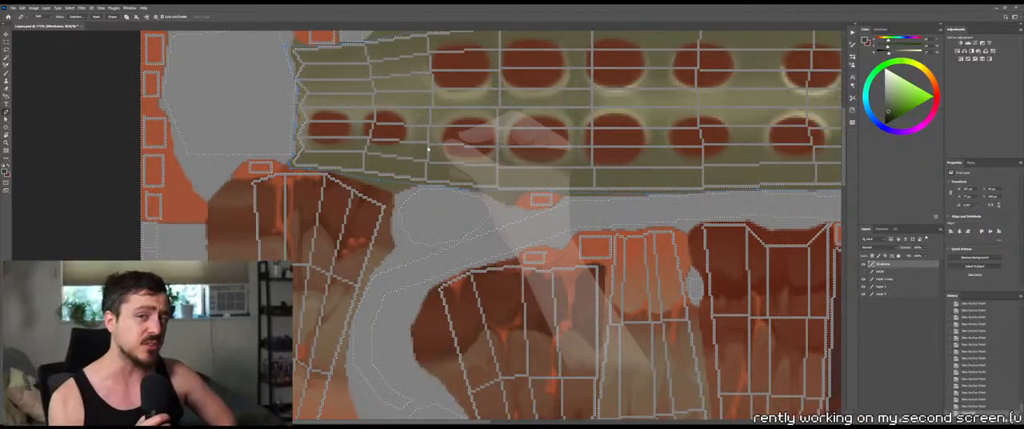
Try to turn the closed pen path into a selection around the spine strip, and undo it
key(i)
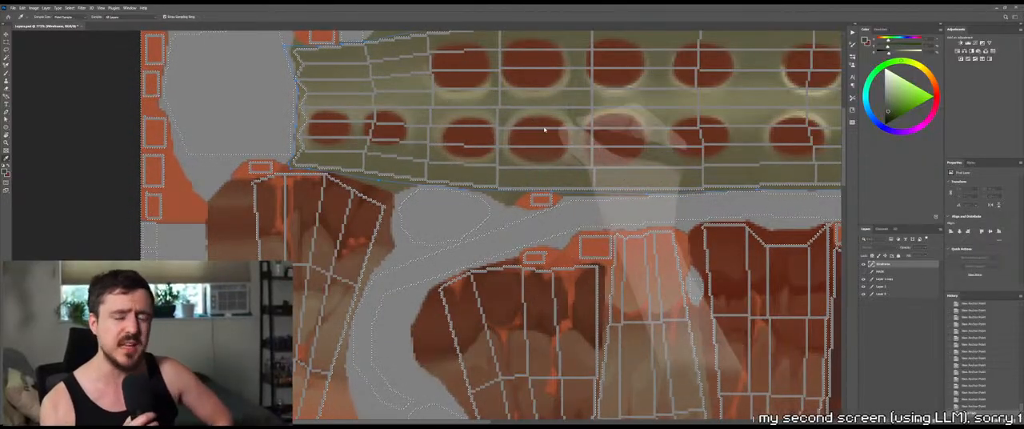
click(544, 133)
key(z)
mouse_move(606, 170)
mouse_down()
mouse_move(585, 171)
mouse_move(597, 170)
mouse_up()
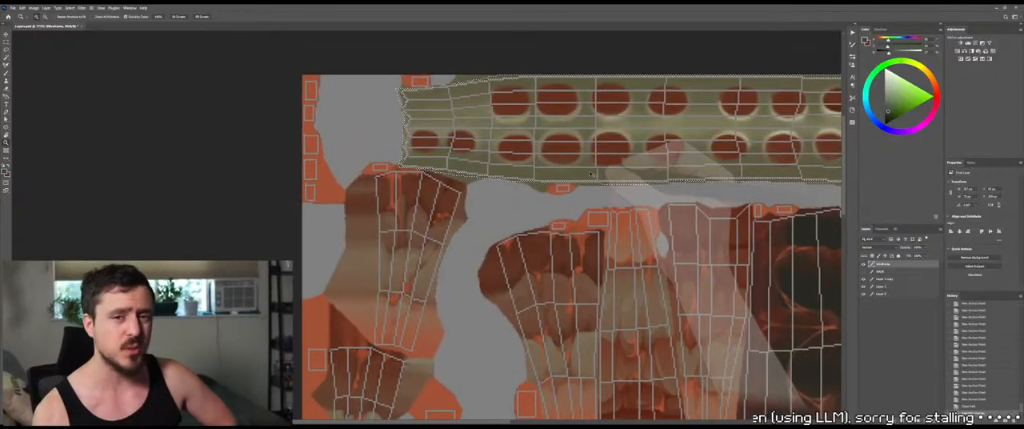
key(m)
key(ctrl+z)
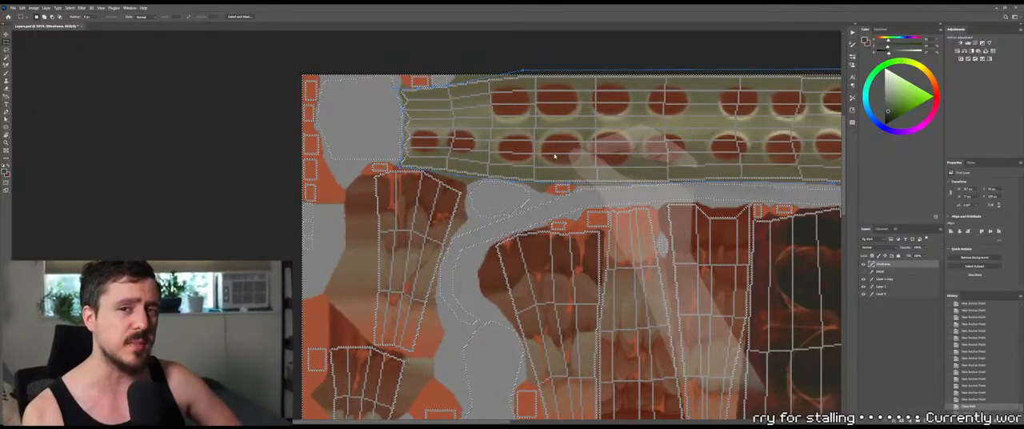
Invert the wireframe selection and limit it to the spine strip enclosed by the pen path
key(p)
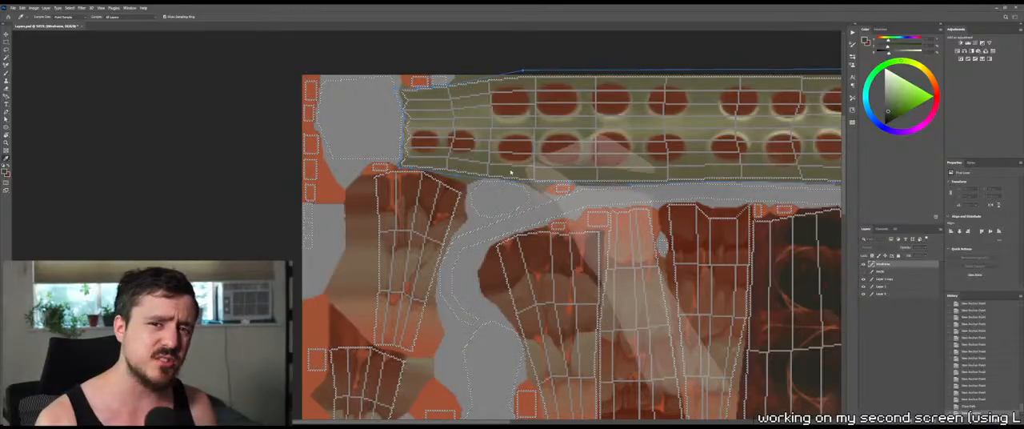
click(541, 140)
key(z)
drag(588, 146, 552, 152)
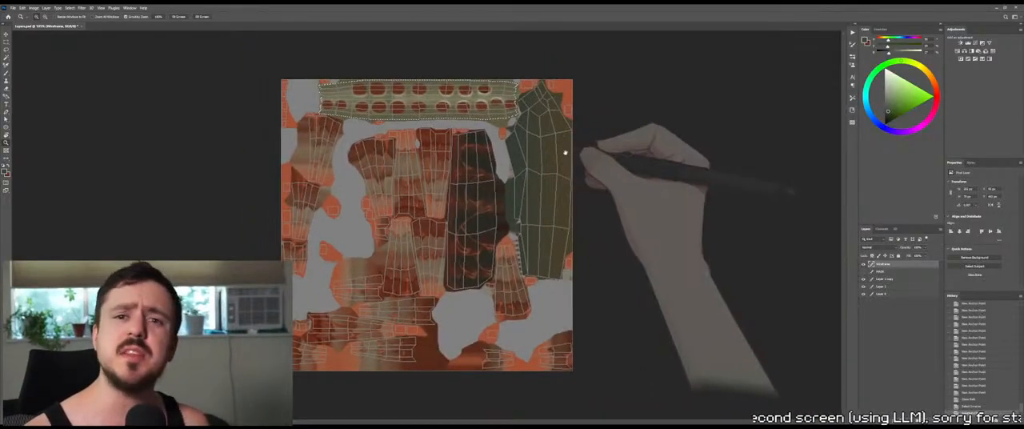
drag(466, 111, 480, 109)
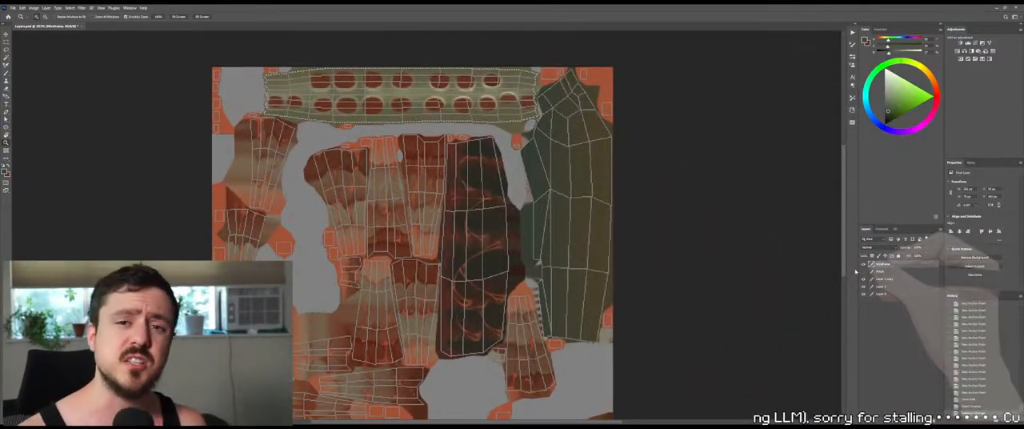
Hide the wireframe, show the mask layer, and fill the selected spine strip on it with solid bright magenta
click(863, 264)
click(863, 271)
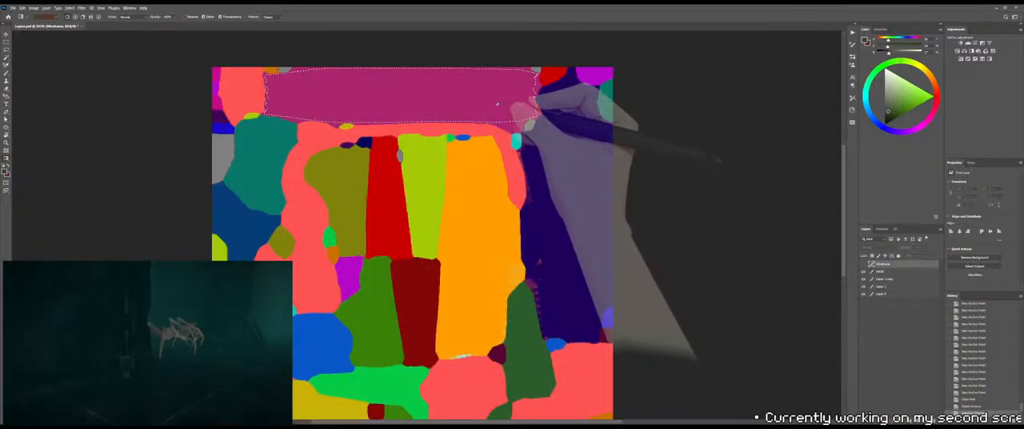
alt+click(507, 97)
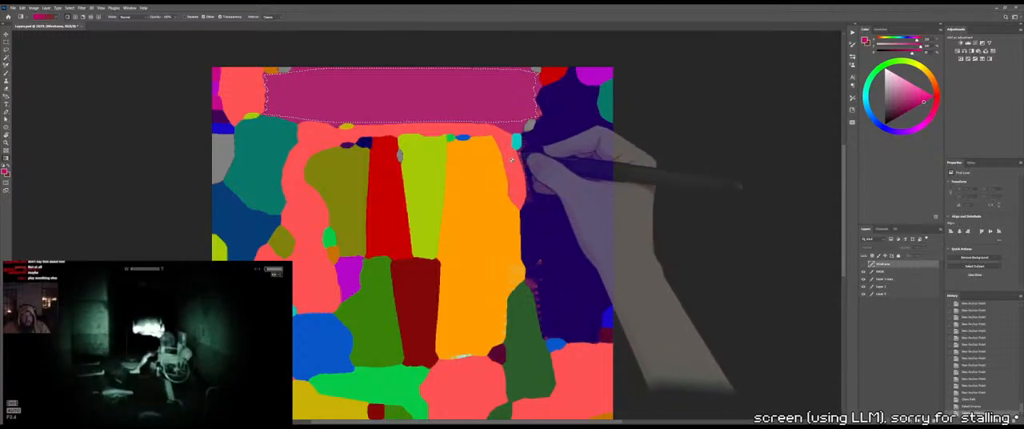
click(887, 272)
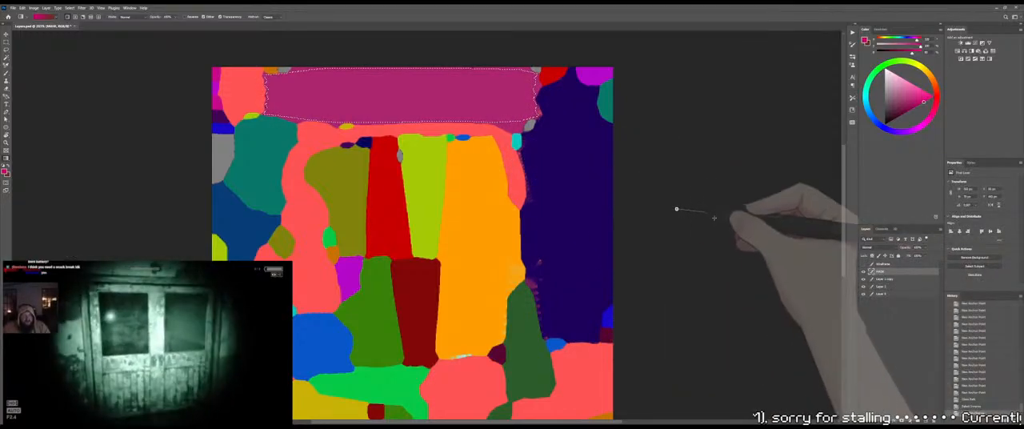
key(m)
drag(499, 114, 571, 153)
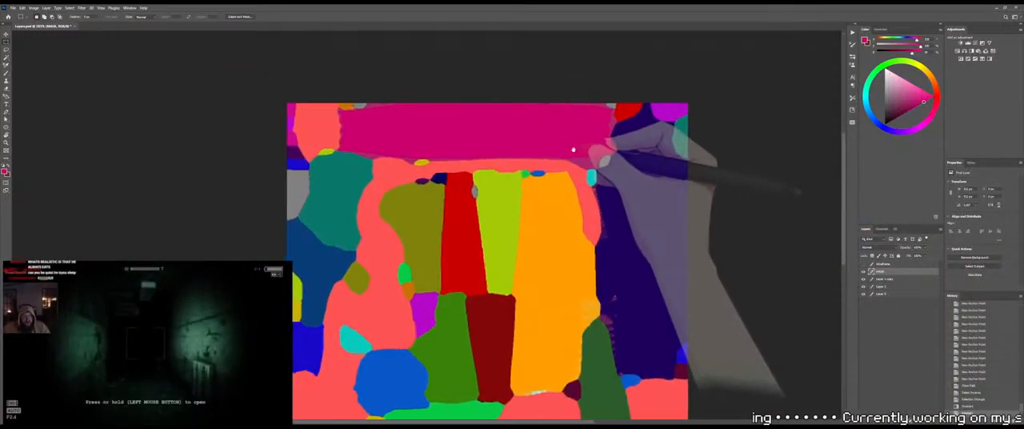
Select the magenta spine strip on the mask layer with the Magic Wand to check its outline, and deselect it
key(b)
click(569, 143)
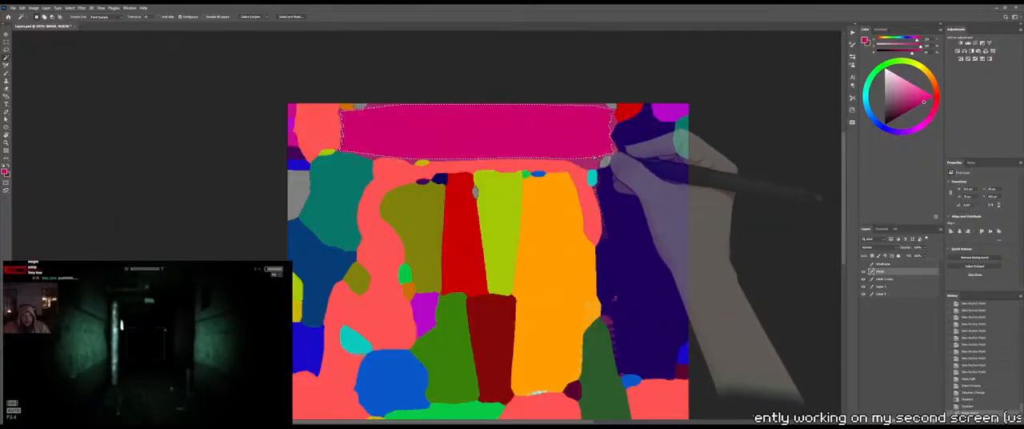
key(ctrl+d)
key(m)
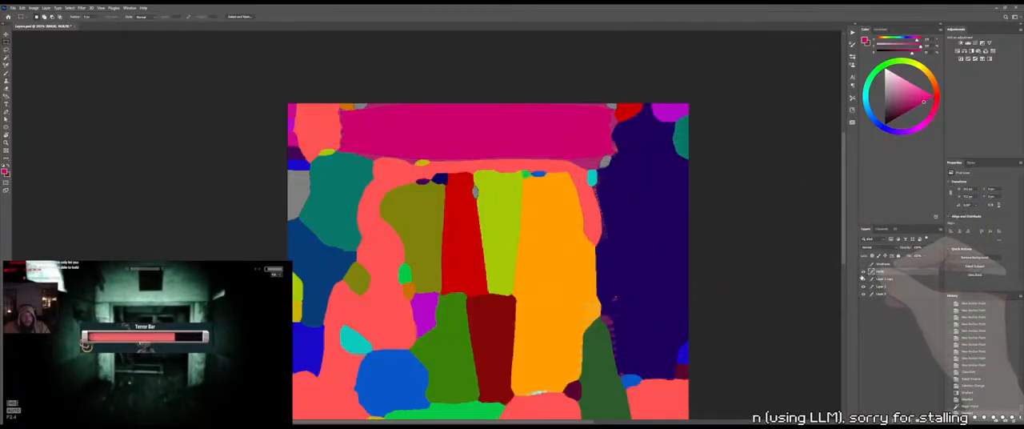
Select the magenta spine strip on the MASK layer with the Magic Wand, hide the mask, and make Layer 1 copy active
key(w)
click(477, 146)
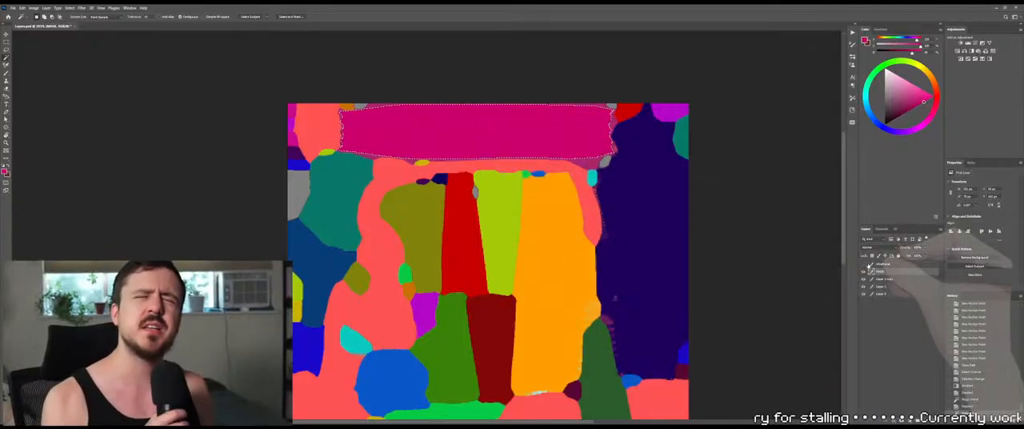
click(863, 272)
click(886, 279)
key(z)
drag(468, 143, 607, 197)
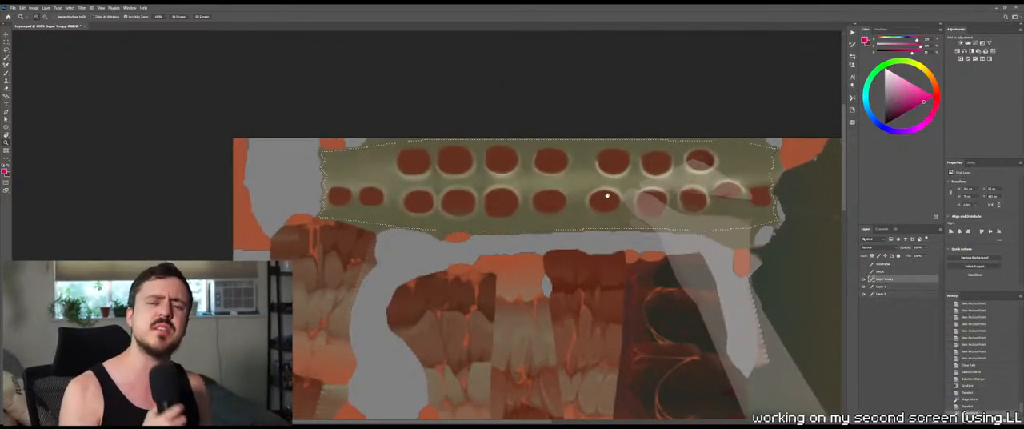
Limit the selection with the Lasso to a thin, uneven band along the spine strip's lower edge
key(b)
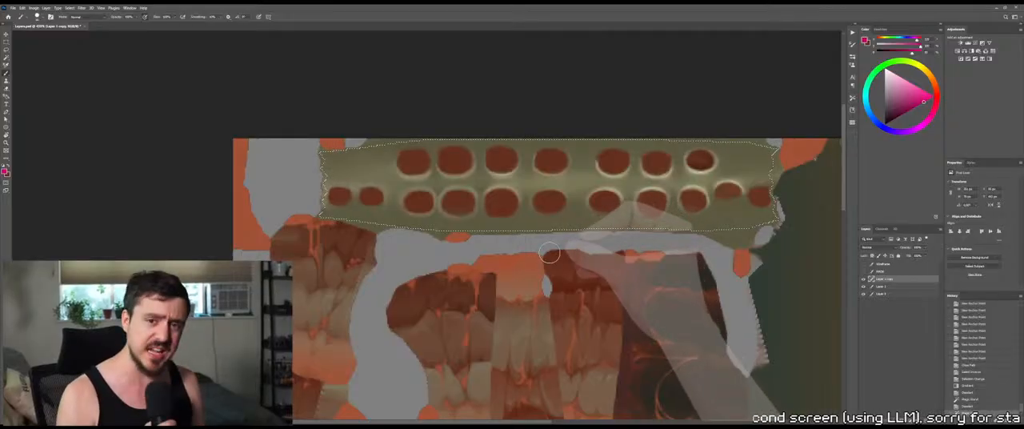
key(l)
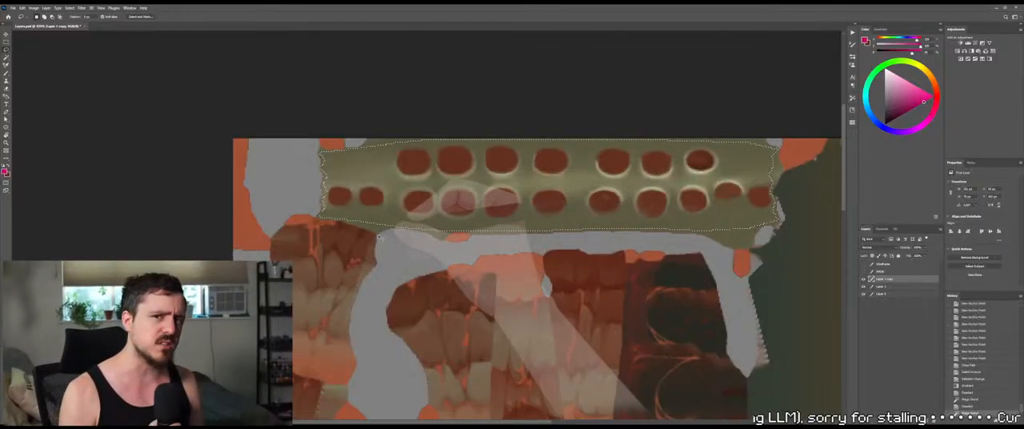
drag(495, 239, 505, 250)
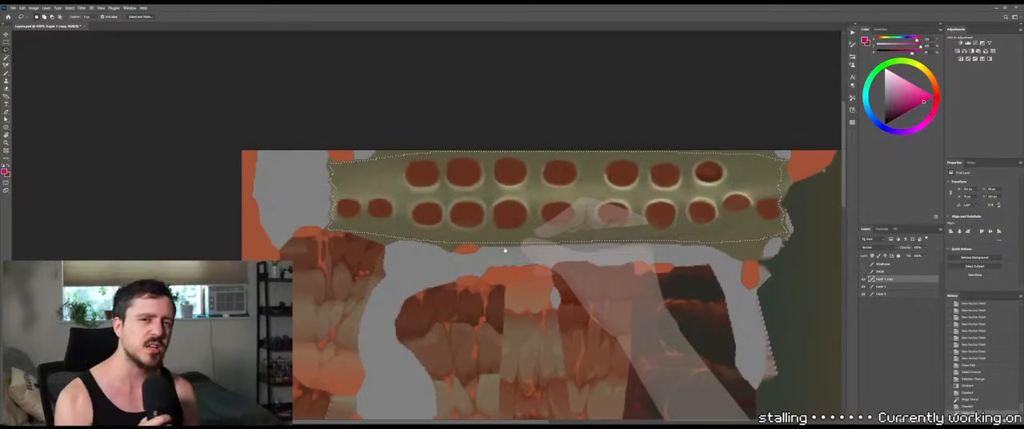
mouse_move(430, 244)
alt+shift+mouse_down()
mouse_move(576, 232)
mouse_move(596, 250)
alt+shift+mouse_up()
key(ctrl+z)
key(alt+BackSpace)
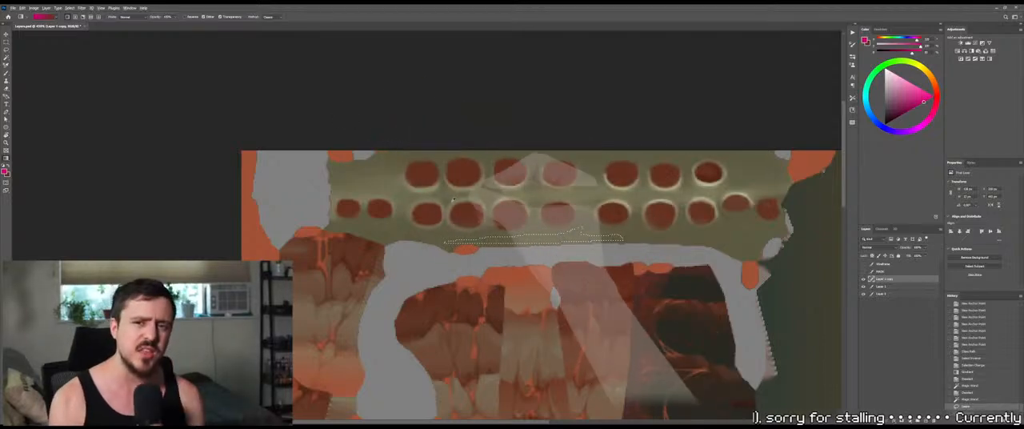
Shade the selected lower-edge band with a gradient in dark olive sampled from the strip, and deselect it
alt+drag(553, 196, 131, 152)
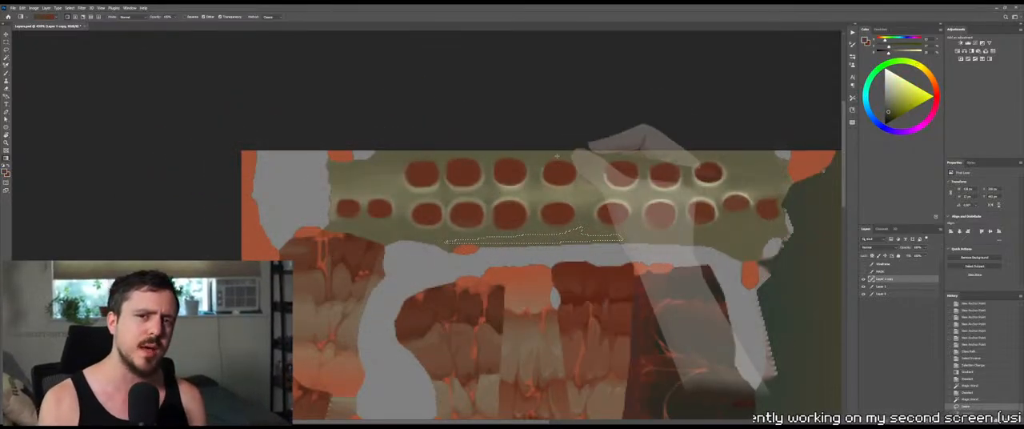
drag(553, 216, 552, 250)
key(ctrl+z)
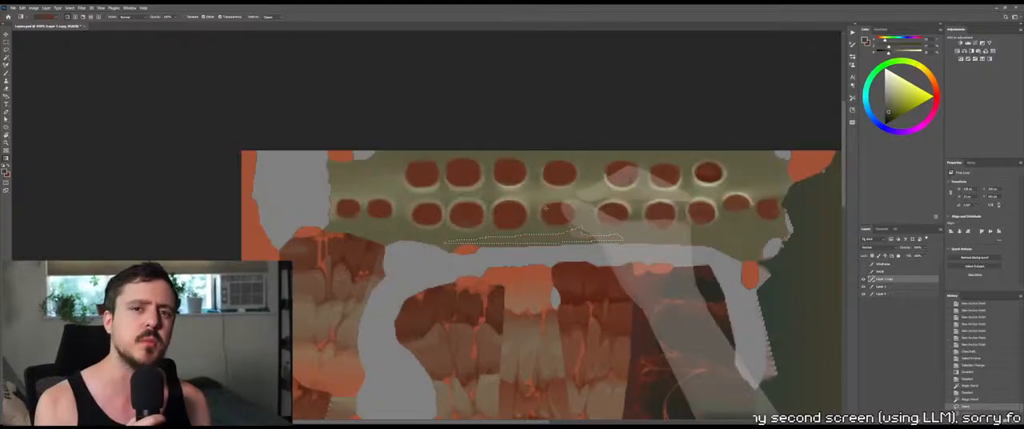
drag(340, 79, 371, 91)
alt+drag(466, 247, 132, 151)
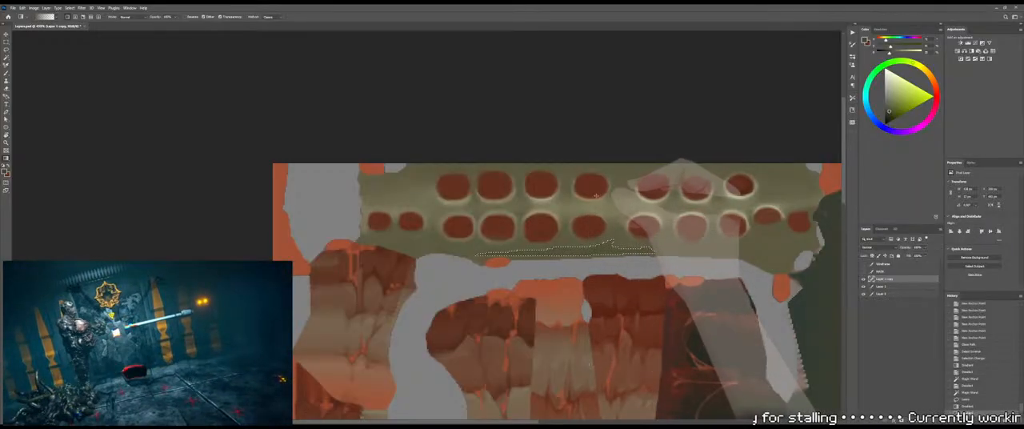
key(ctrl+d)
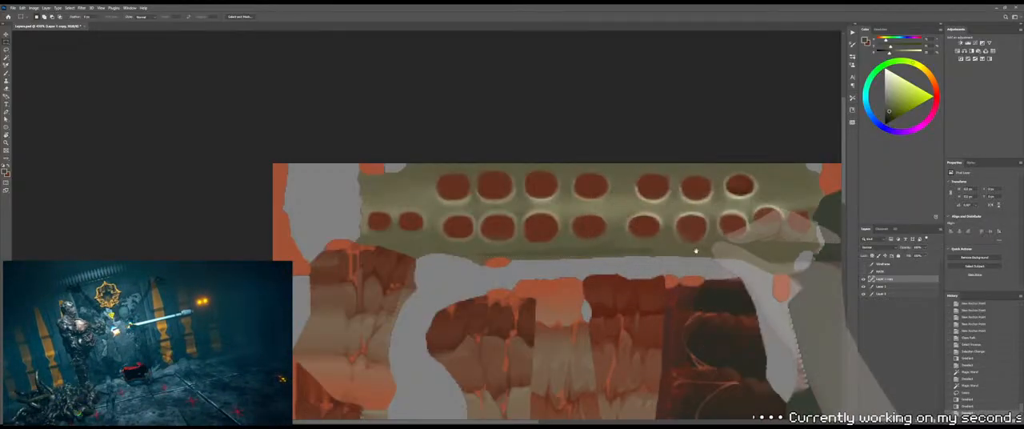
drag(694, 249, 605, 231)
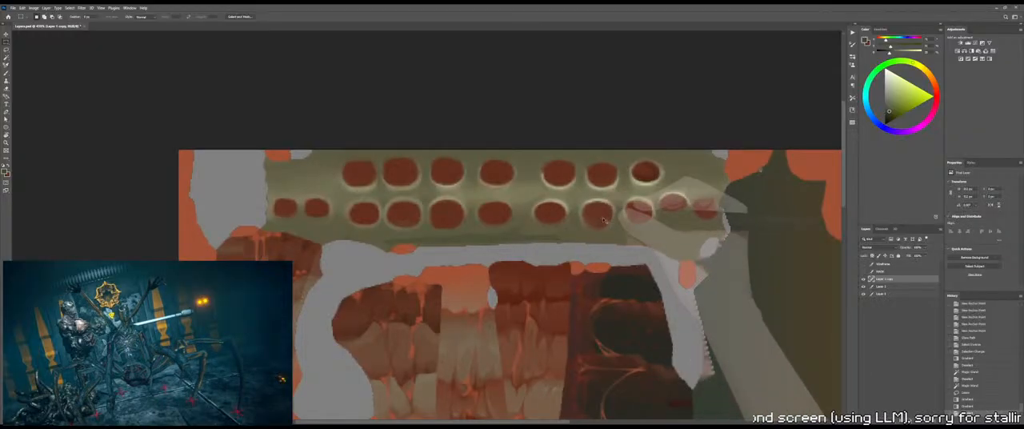
key(ctrl+z)
drag(382, 170, 421, 173)
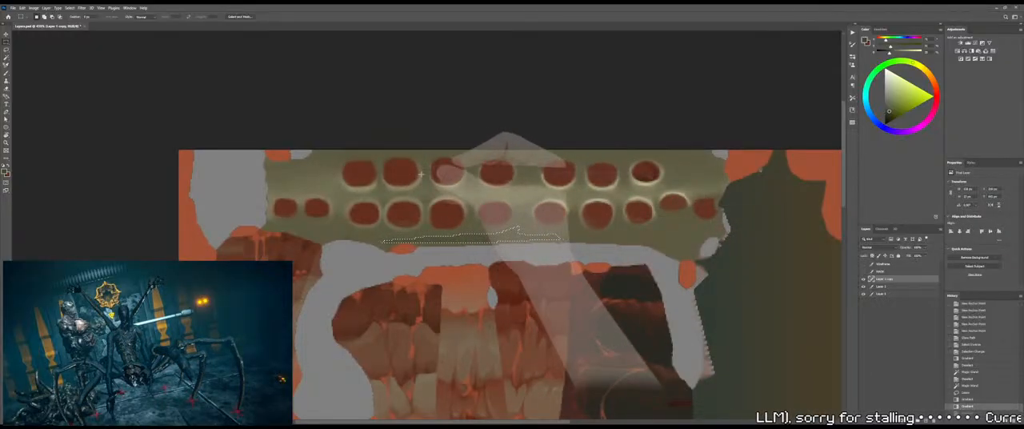
key(ctrl+d)
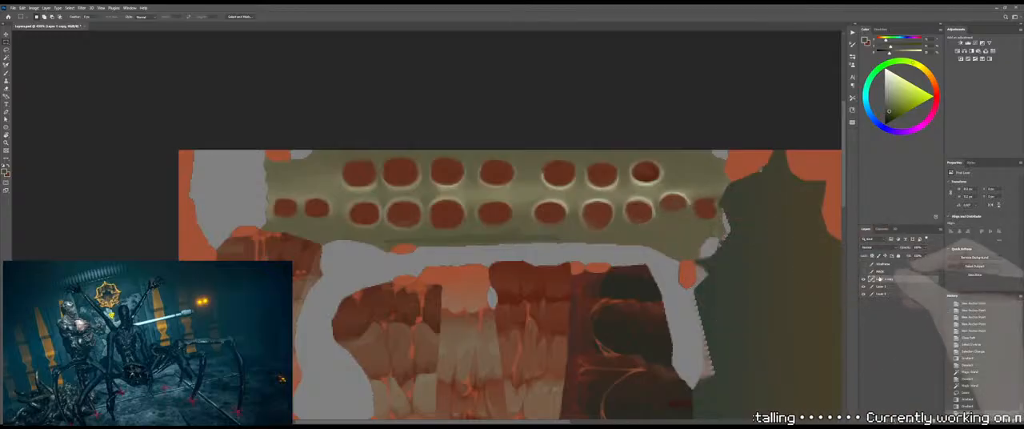
Reselect the whole spine strip from the MASK layer with the Magic Wand and return to Layer 1 copy
click(880, 272)
key(w)
click(543, 191)
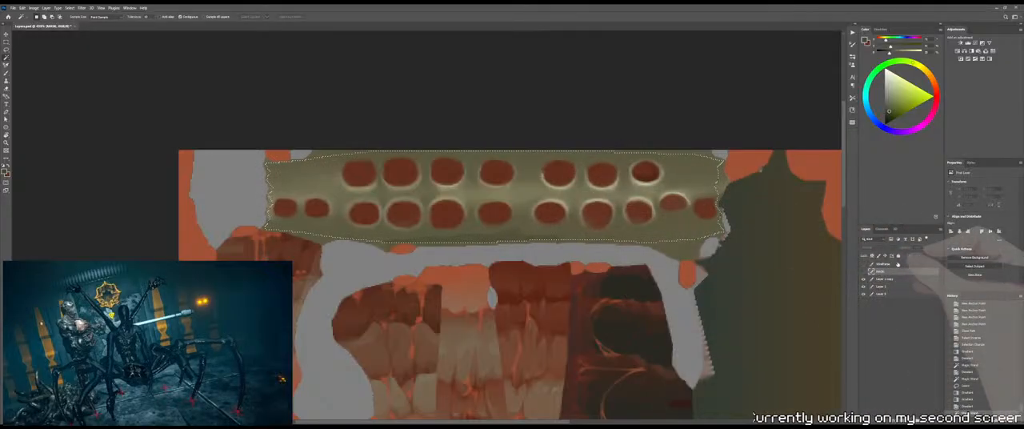
click(893, 278)
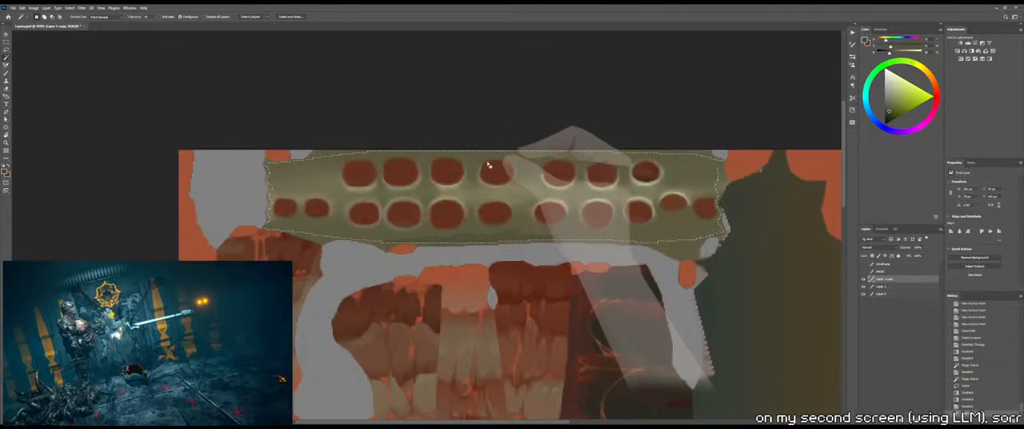
Limit the selection with the Lasso to a thin, uneven band above the sockets along the strip's upper edge
key(l)
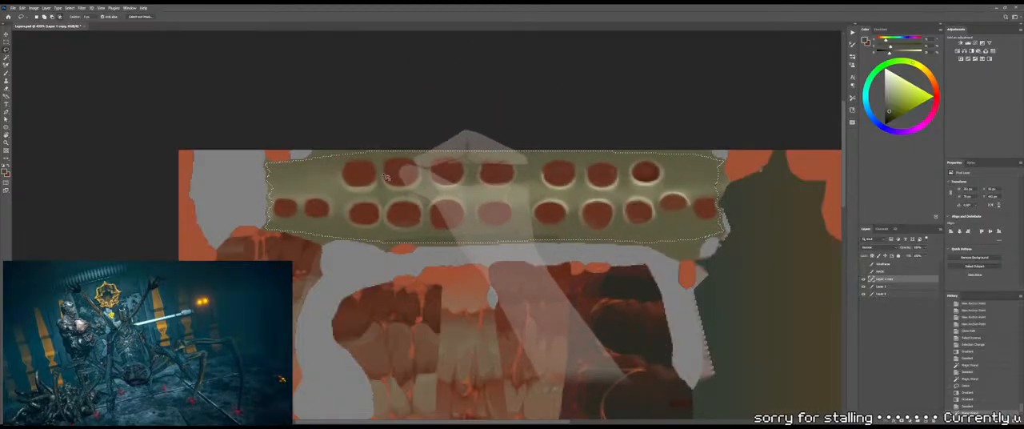
mouse_move(380, 150)
mouse_down()
mouse_move(353, 156)
mouse_move(378, 161)
mouse_up()
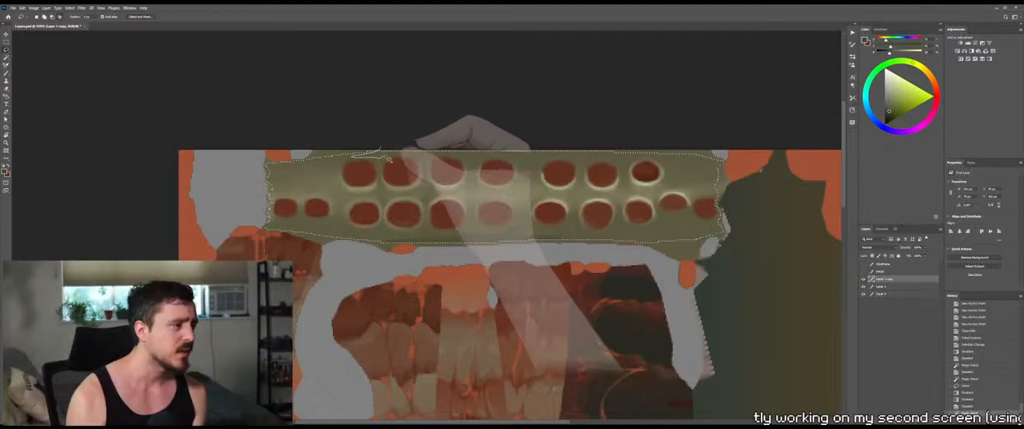
mouse_move(426, 162)
mouse_down()
mouse_move(557, 161)
mouse_move(569, 149)
mouse_move(498, 106)
mouse_up()
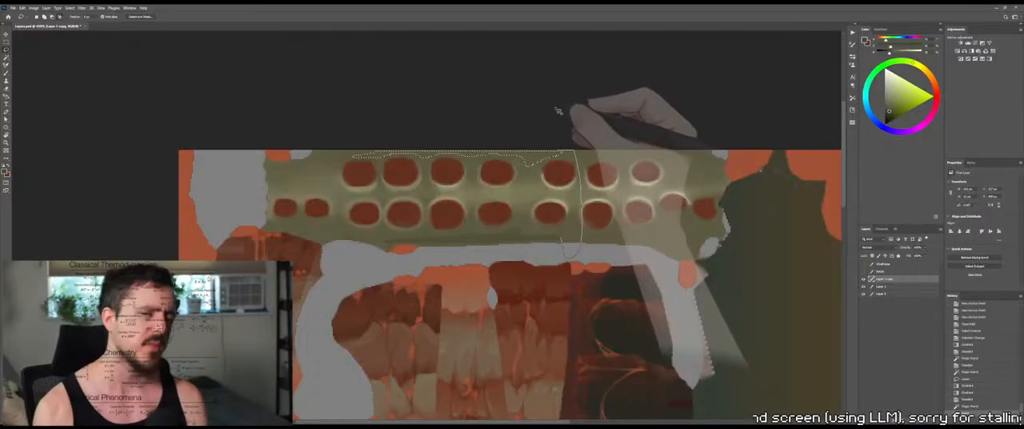
alt+shift+drag(561, 107, 564, 111)
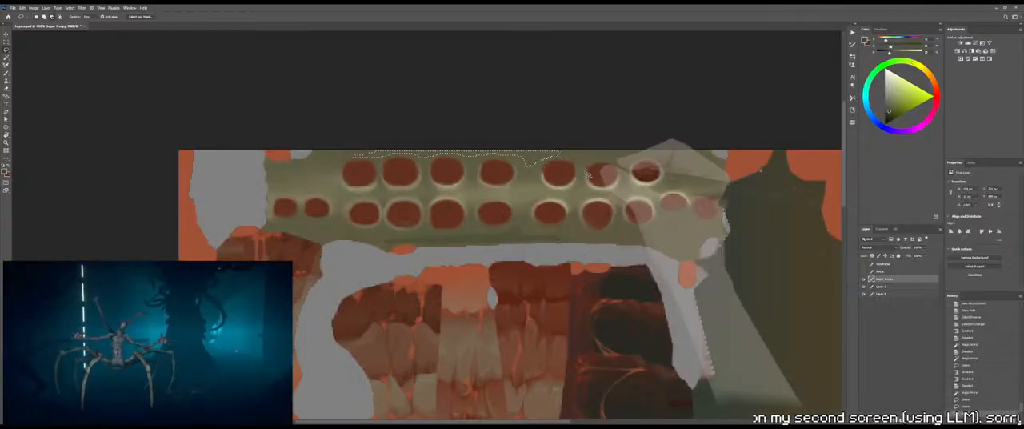
drag(565, 187, 657, 218)
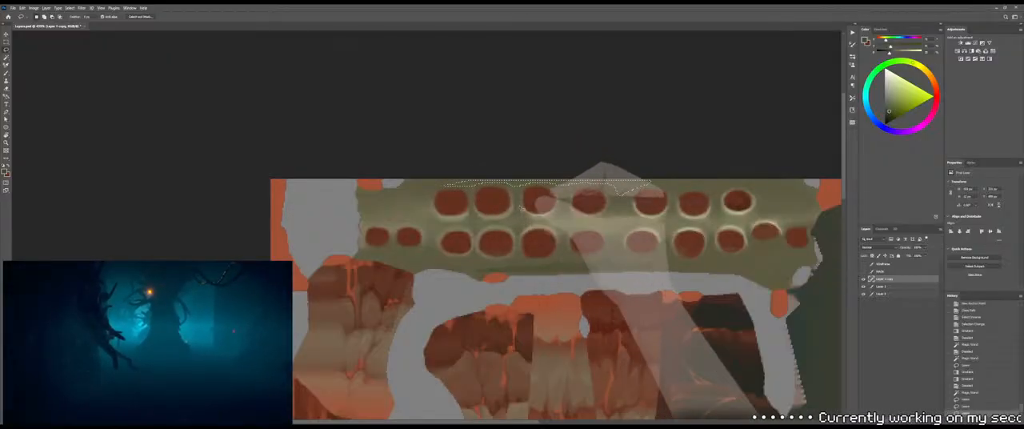
Shade the selected upper-edge band with dark olive gradients running down from the texture border, and deselect it
key(g)
drag(528, 103, 528, 218)
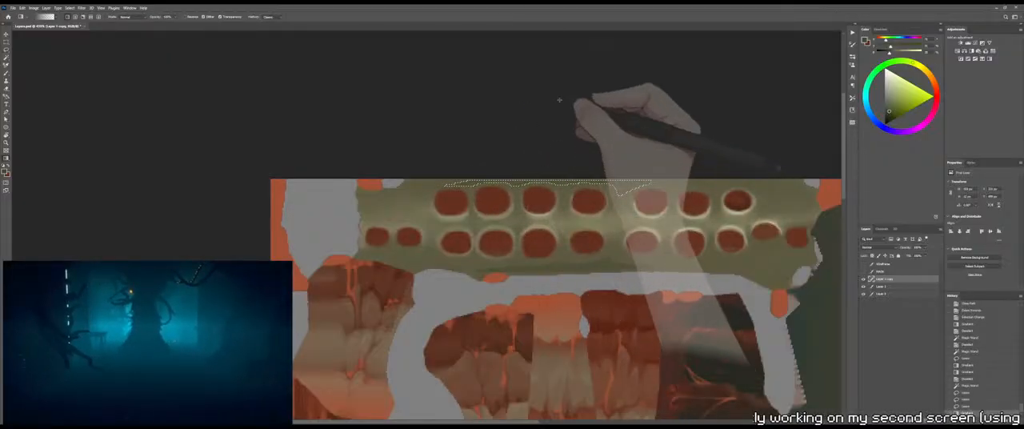
drag(557, 94, 556, 171)
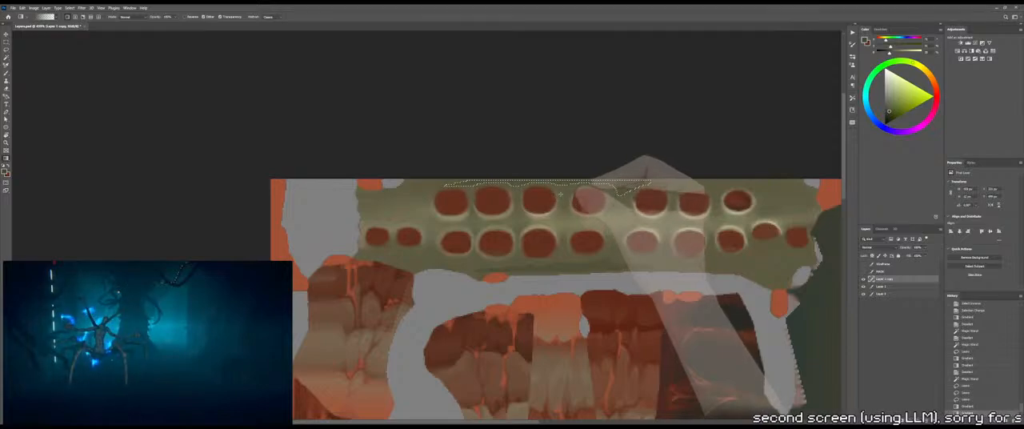
key(m)
click(560, 147)
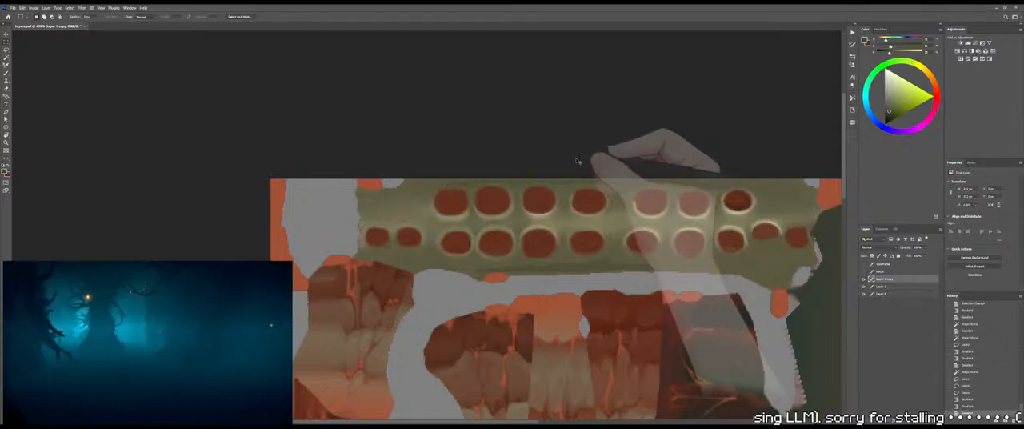
key(ctrl+z)
key(g)
shift+drag(549, 107, 562, 207)
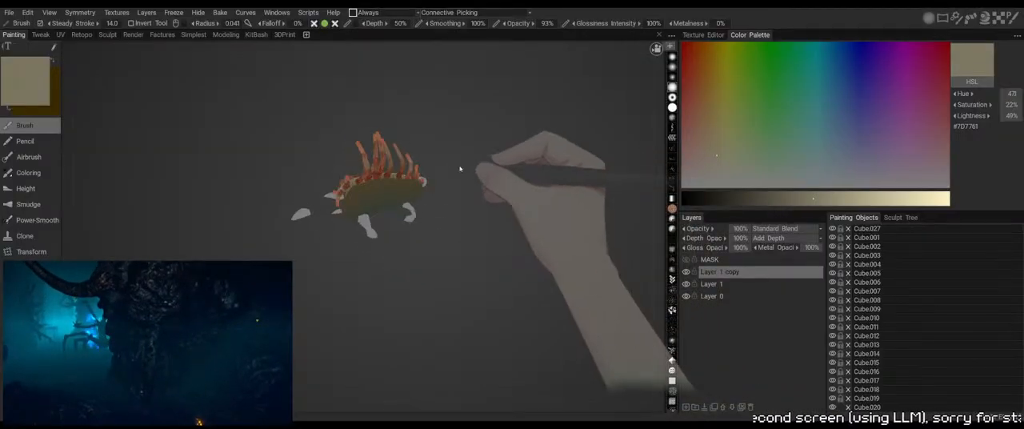
Switch to 3DCoat and examine the updated spine shading on the rib cage model
drag(460, 169, 554, 149)
right_drag(554, 149, 582, 211)
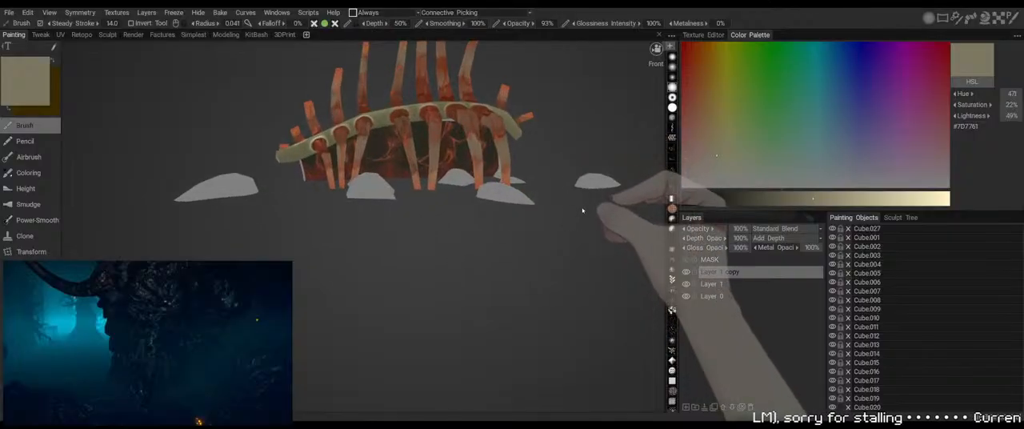
drag(582, 211, 560, 290)
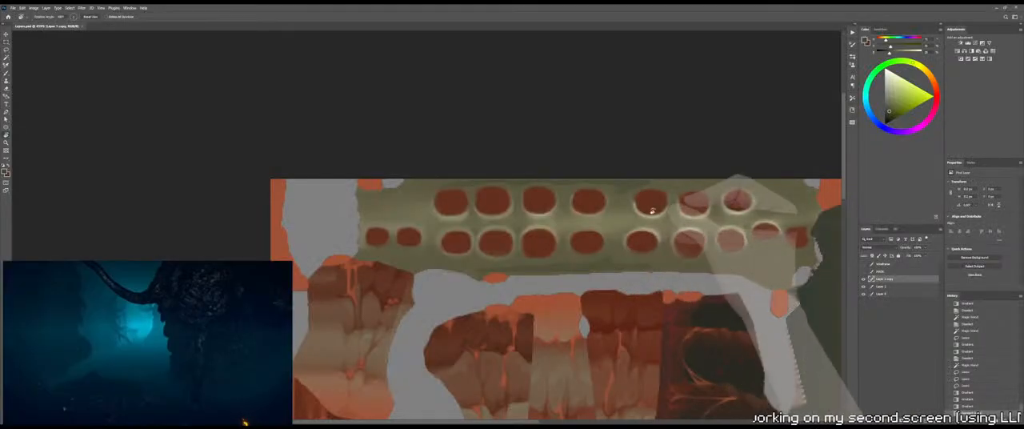
drag(512, 240, 365, 213)
drag(399, 230, 518, 305)
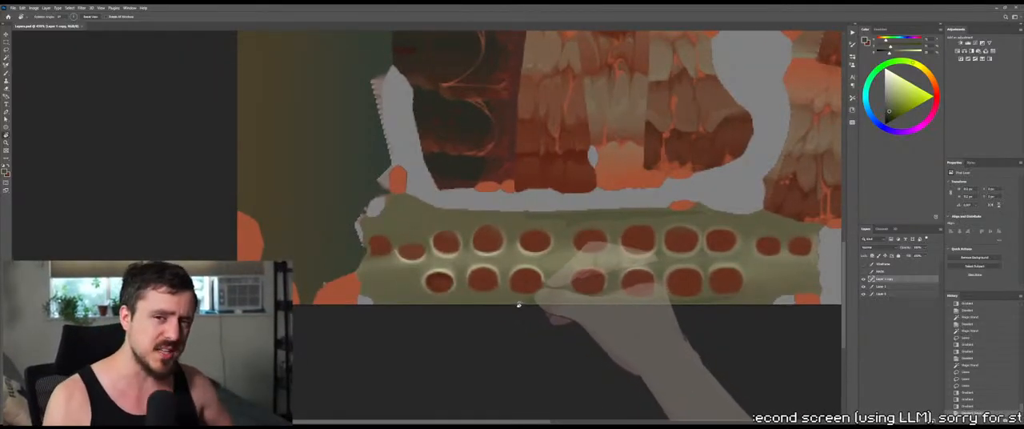
In Photoshop, load the spine strip's outline from the MASK layer as a selection and activate Layer 1 copy
click(882, 272)
key(w)
click(617, 267)
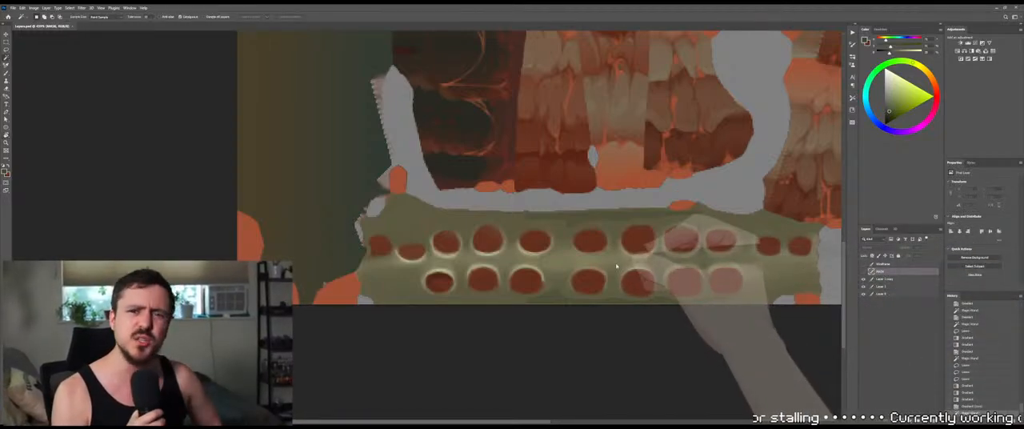
click(911, 278)
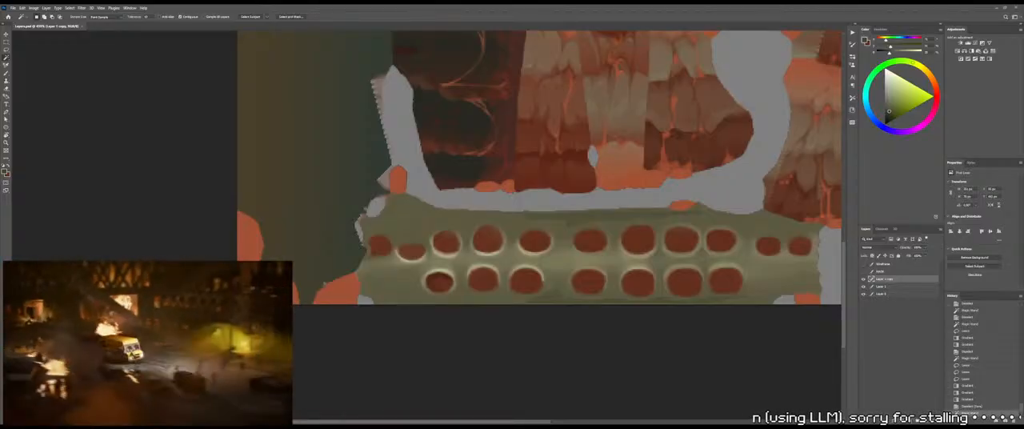
click(624, 264)
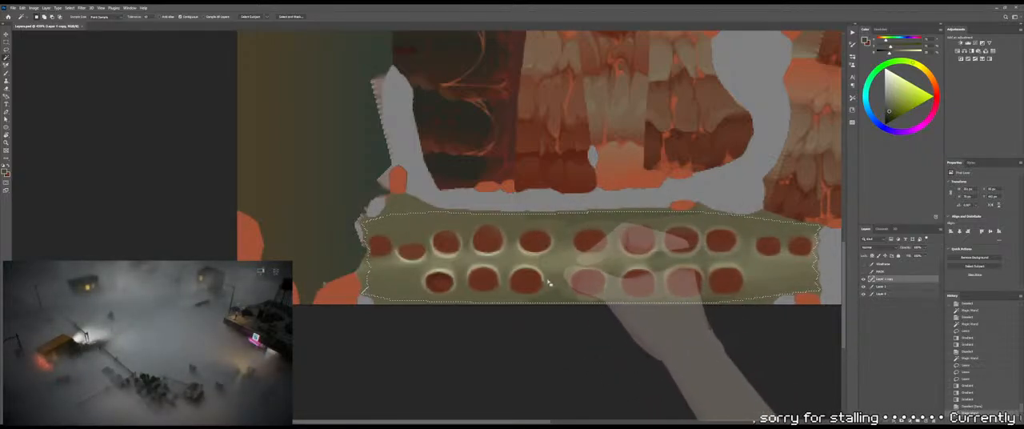
Select with the Lasso an irregular patch around the underside of the middle lower-row socket, reaching down to the strip's lower edge
mouse_move(567, 318)
mouse_down()
mouse_move(592, 308)
mouse_move(578, 307)
mouse_up()
key(z)
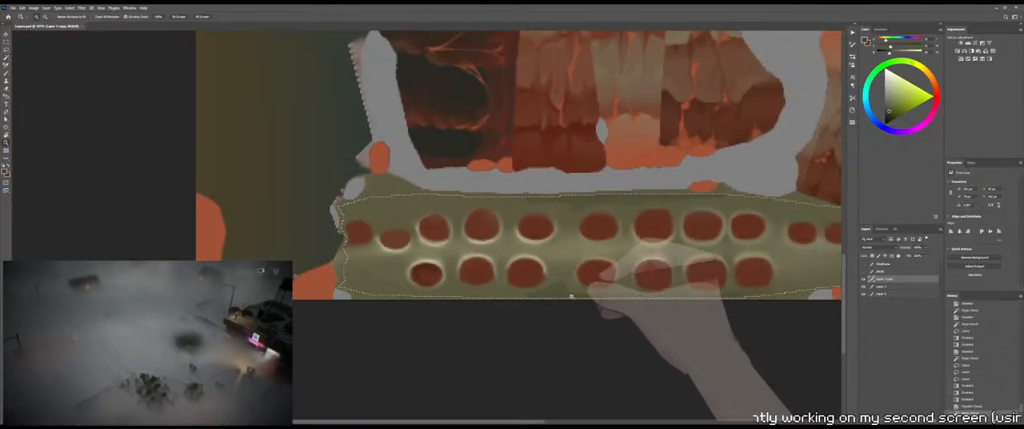
key(l)
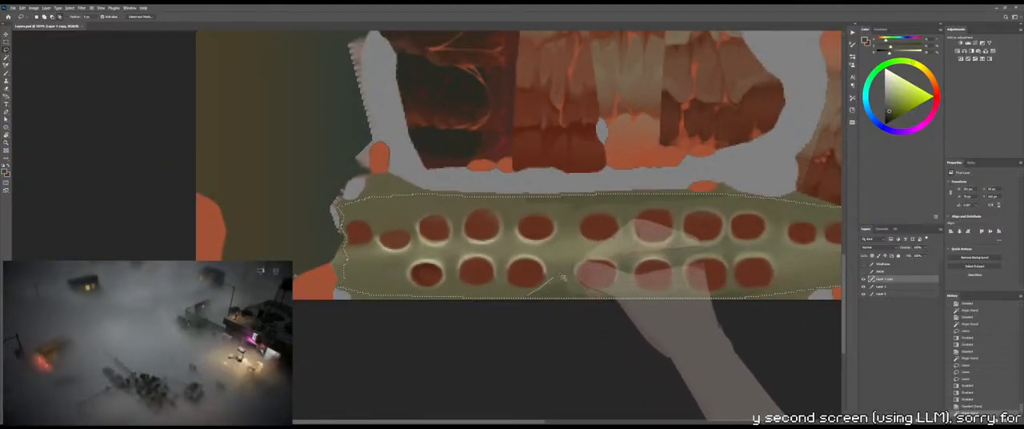
mouse_move(527, 293)
mouse_down()
mouse_move(572, 279)
mouse_move(635, 287)
mouse_up()
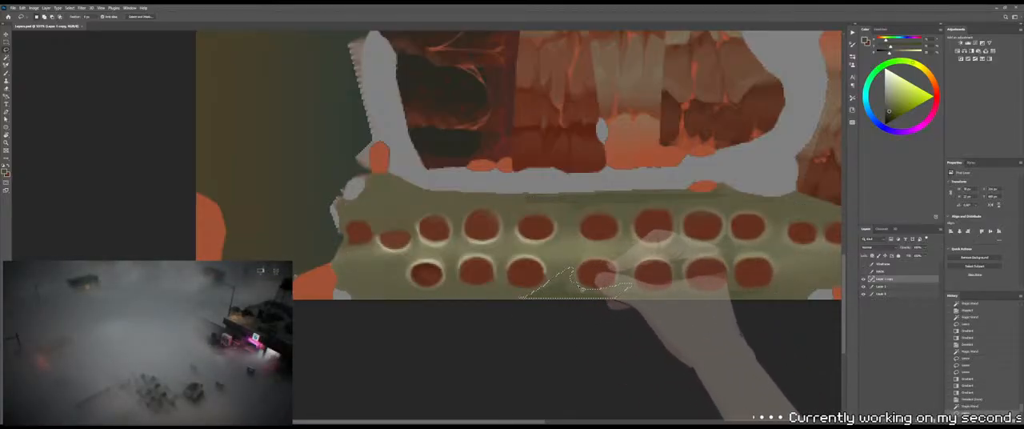
Try shading the selected lower-edge patch with dark olive gradients running between the strip and the area below it
key(g)
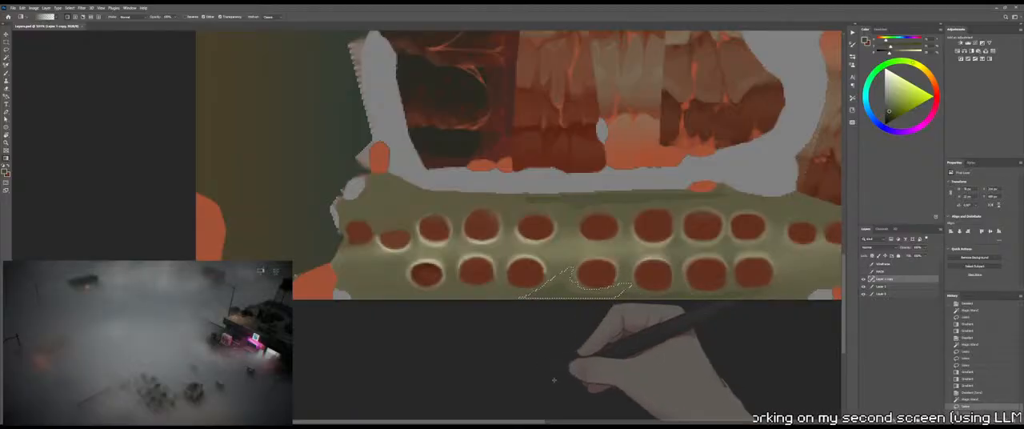
scroll(603, 240, right, 10)
key(f)
key(f)
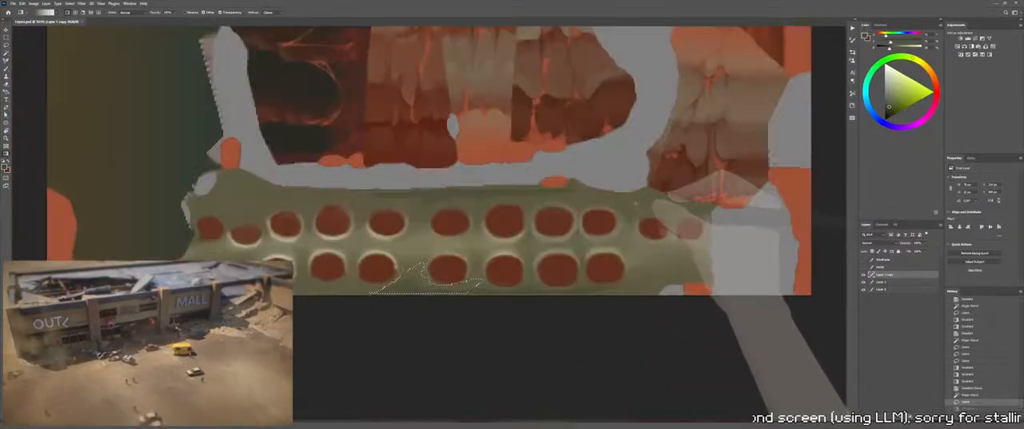
key(f)
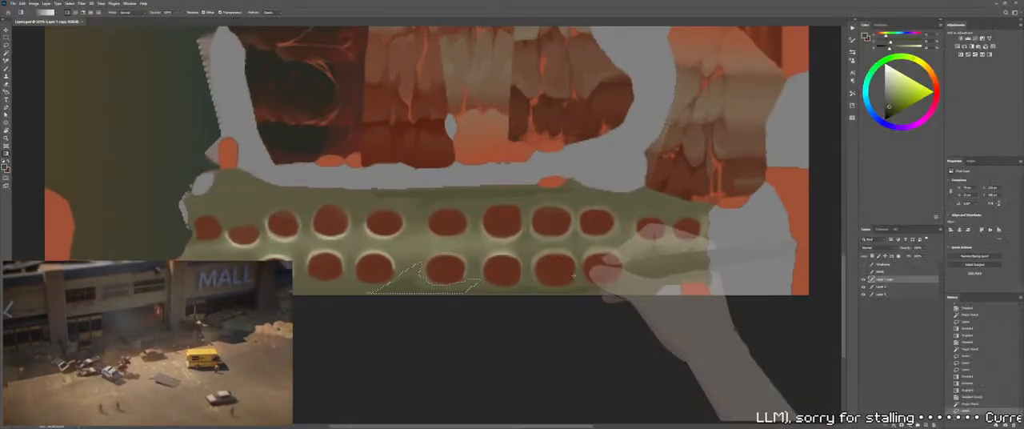
drag(534, 337, 686, 303)
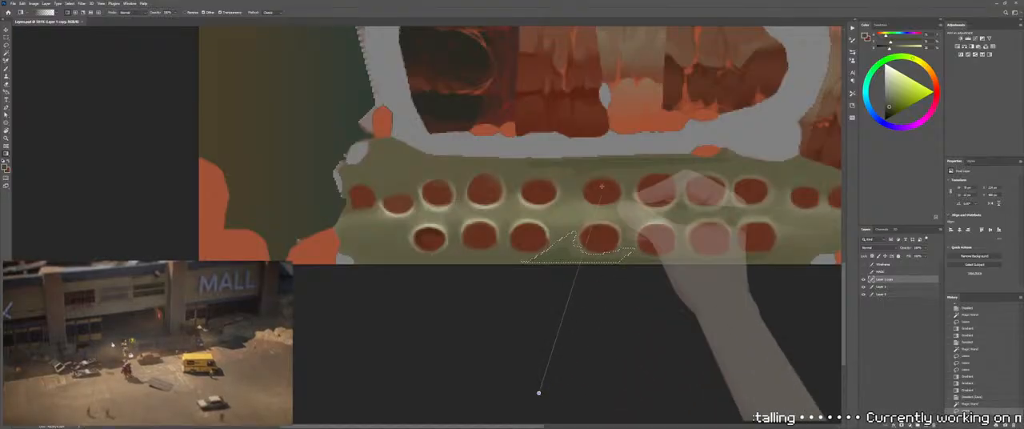
key(f)
key(f)
key(f)
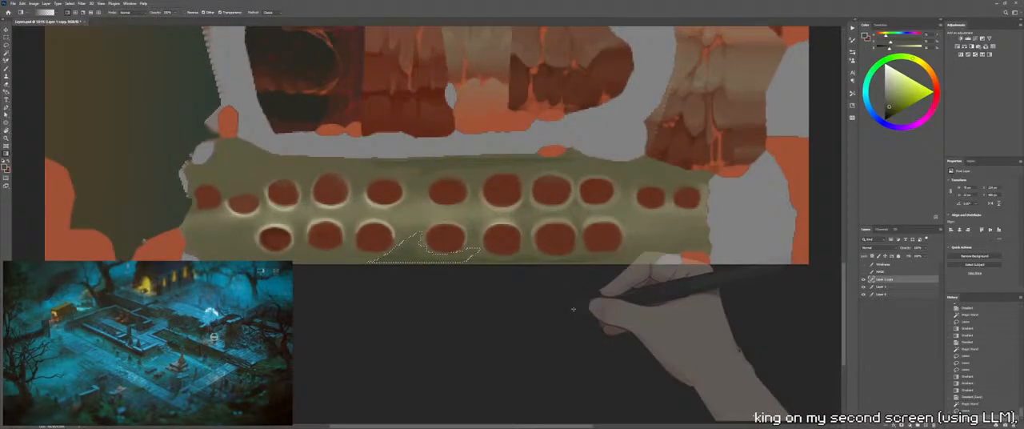
drag(573, 308, 691, 332)
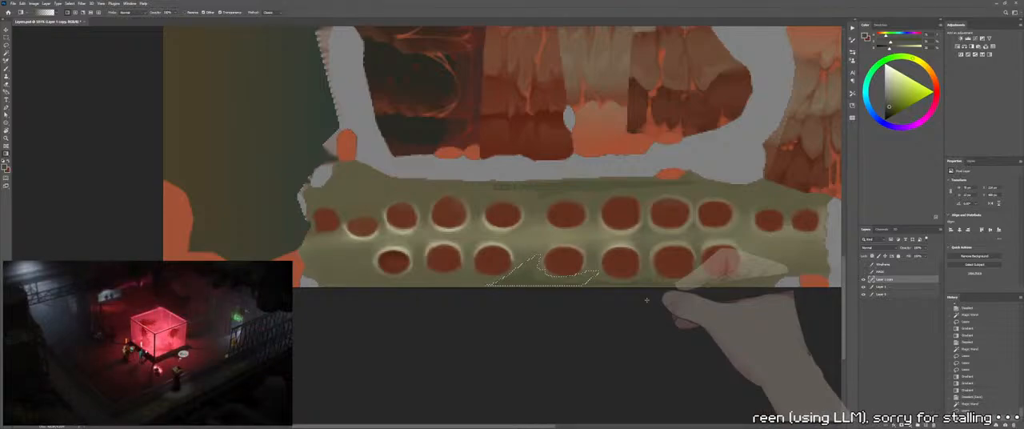
Deselect the patch, and undo back to the lasso selection without the trial shading
click(1005, 3)
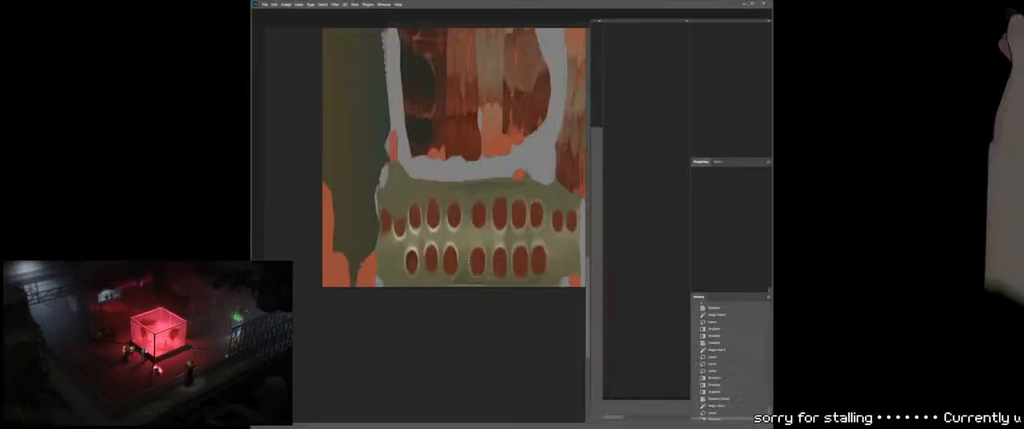
click(762, 4)
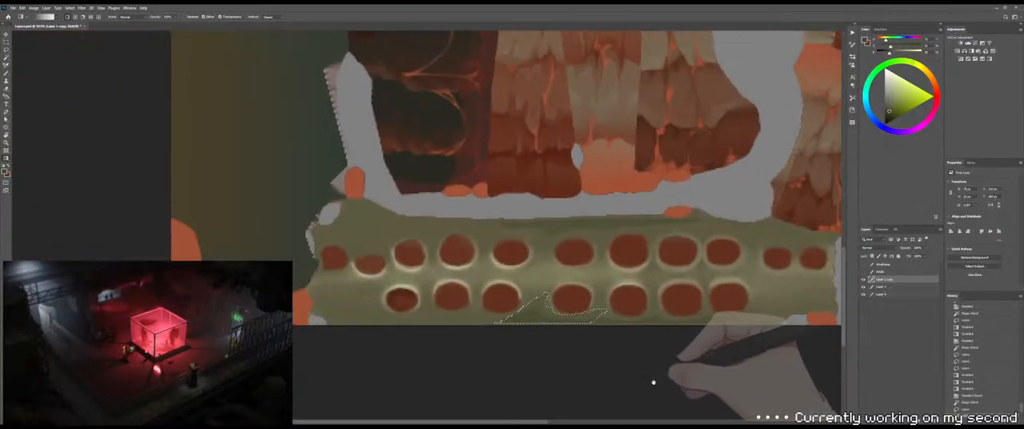
drag(654, 383, 682, 387)
key(m)
click(637, 364)
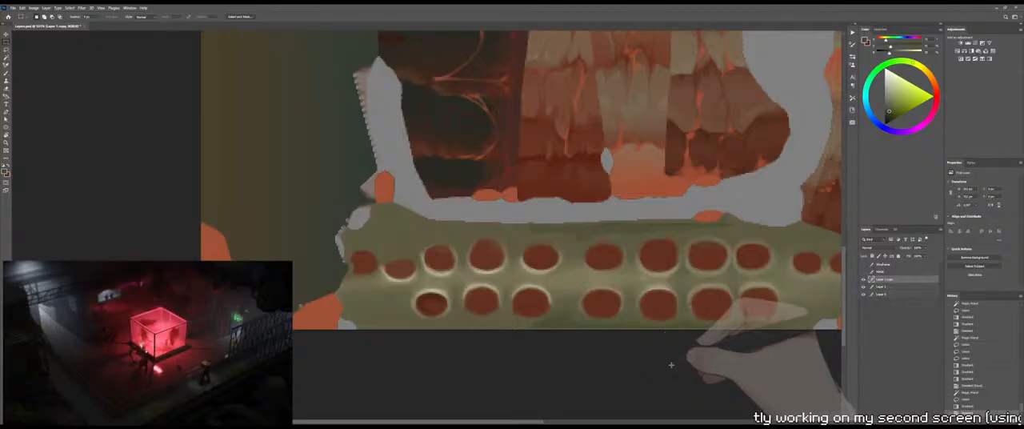
key(g)
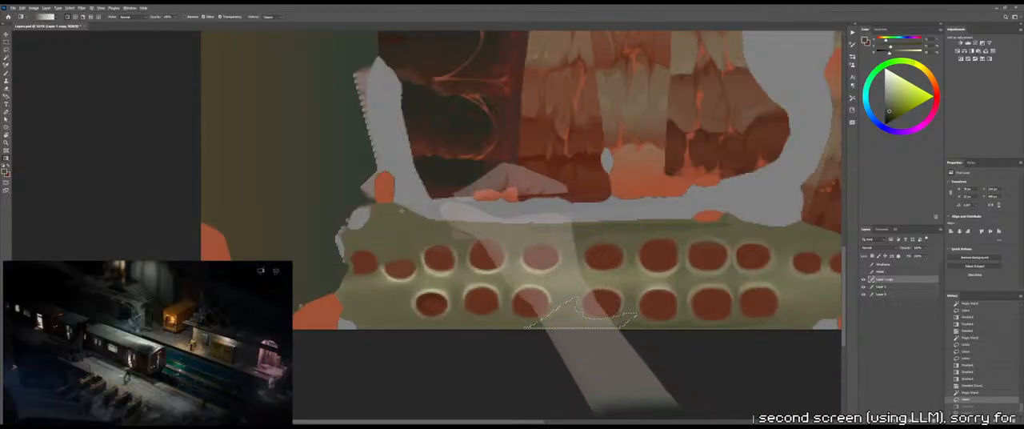
Sample a dark olive from the texture and add a new layer above Layer 1 copy with Multiply blending
alt+drag(250, 231, 128, 156)
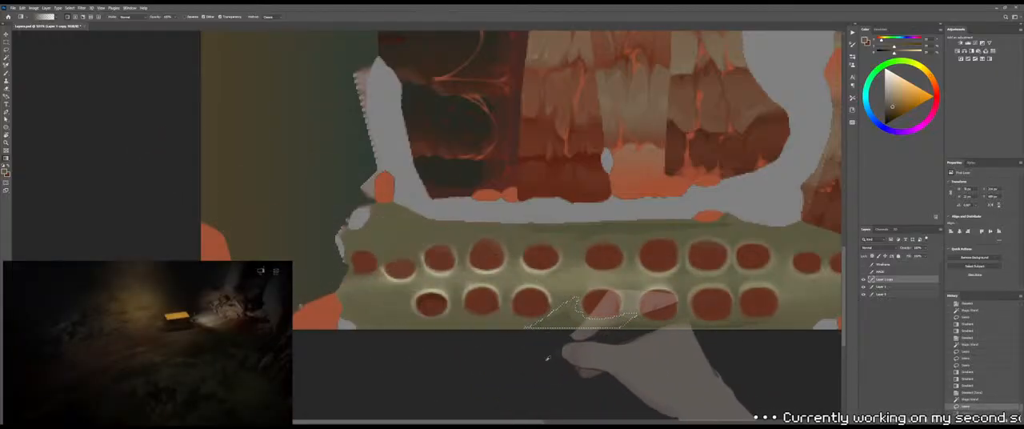
alt+drag(328, 217, 64, 174)
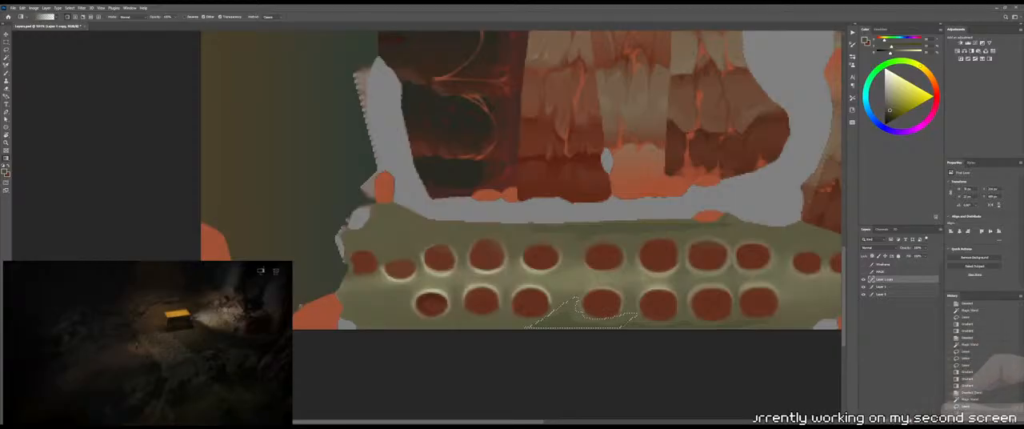
click(916, 419)
click(885, 249)
click(881, 274)
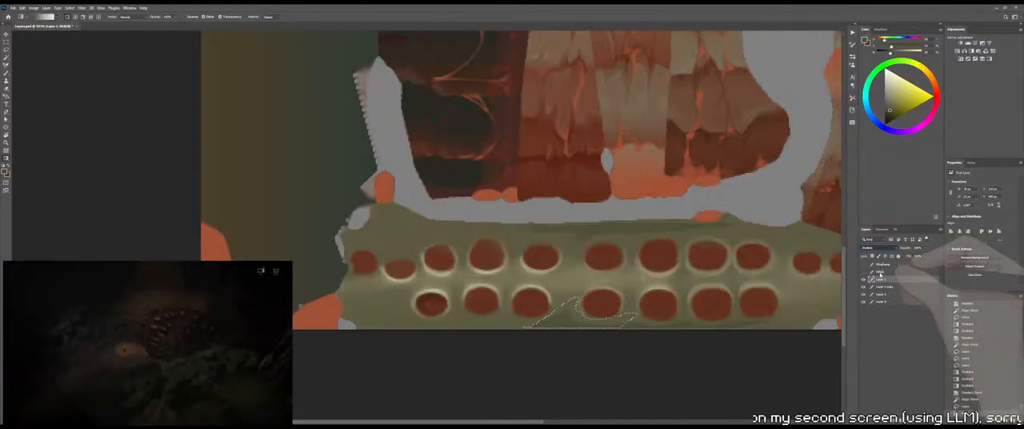
Darken the selected lower-edge patch on the Multiply layer with an olive gradient, undo the extra one, and deselect
drag(571, 340, 564, 299)
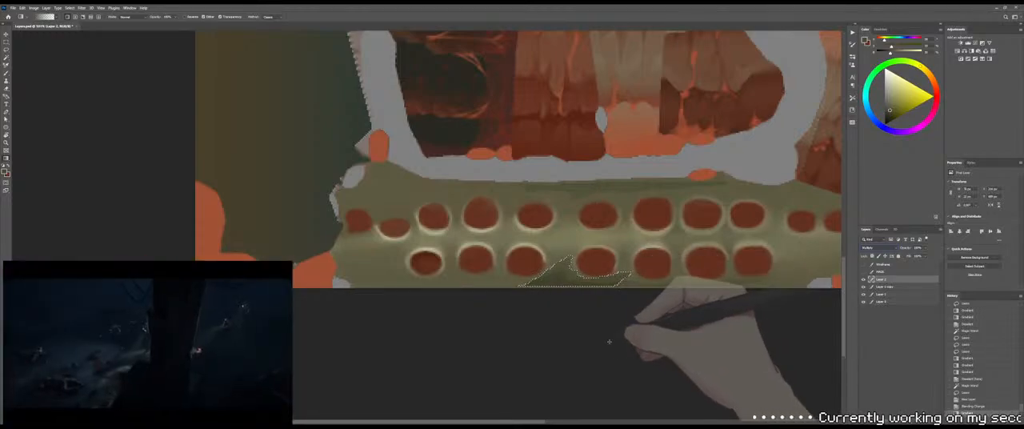
drag(635, 258, 751, 213)
key(ctrl+z)
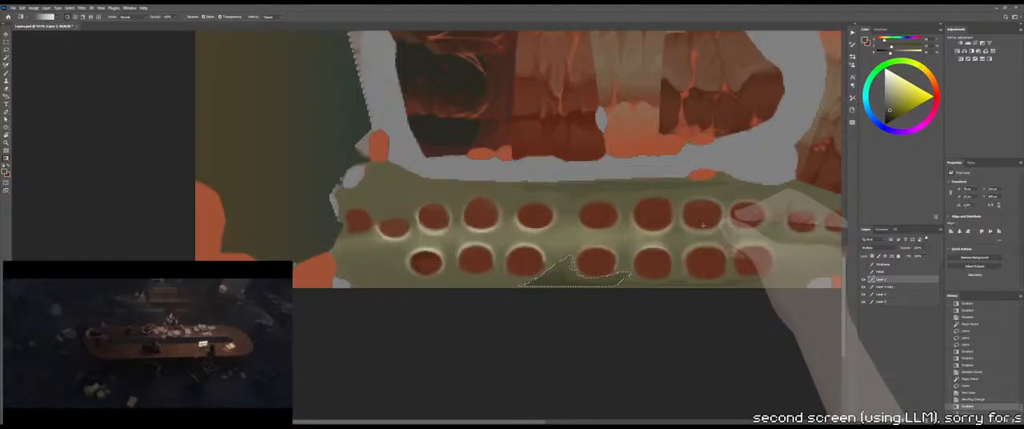
key(m)
click(682, 253)
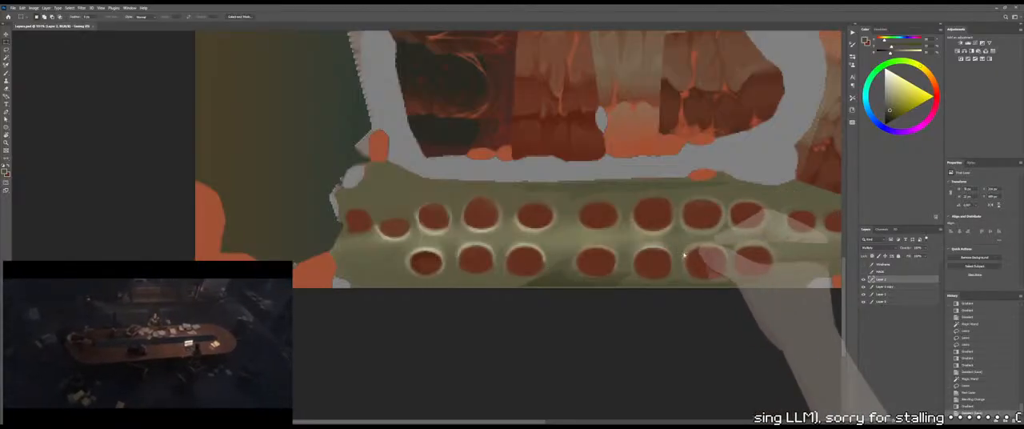
Switch to 3DCoat to examine the darkened patch on the rib cage's spine, and return to Photoshop
key(alt+Tab)
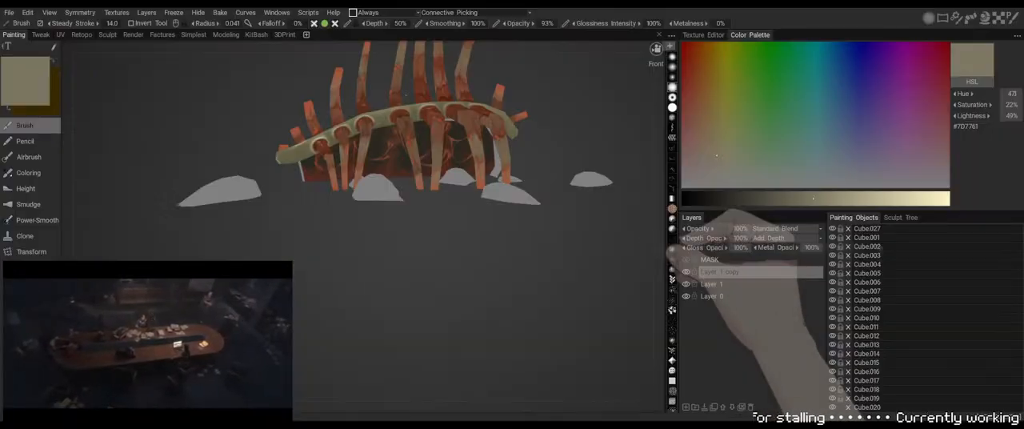
drag(531, 275, 548, 285)
right_drag(547, 286, 524, 287)
drag(524, 287, 501, 256)
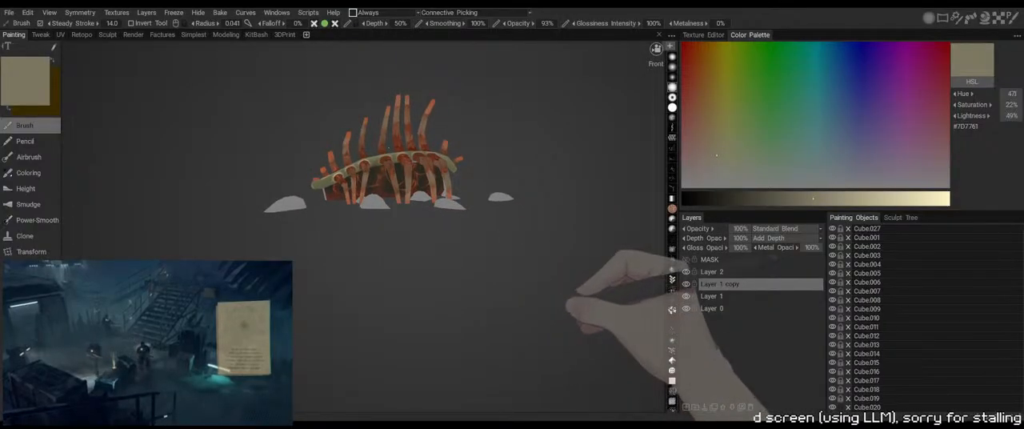
key(alt+Tab)
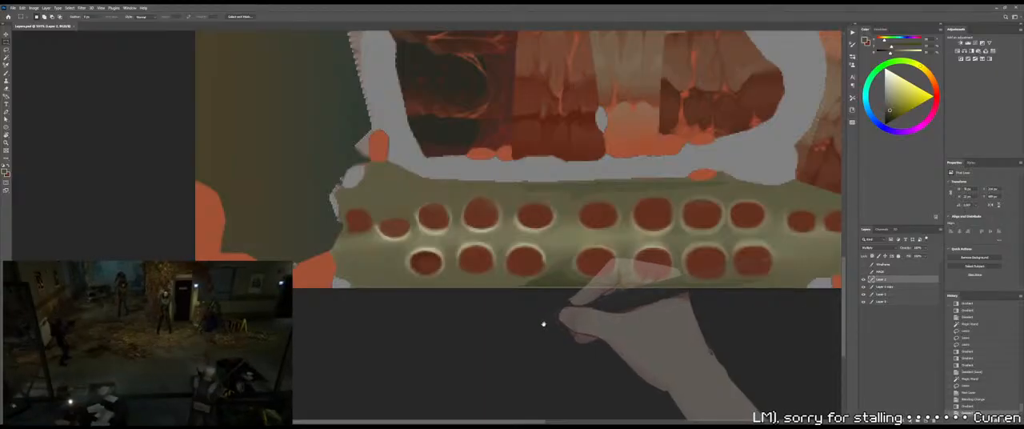
Undo the Multiply patch shading and merge the emptied layer down into Layer 1 copy
drag(551, 321, 553, 327)
drag(607, 238, 601, 253)
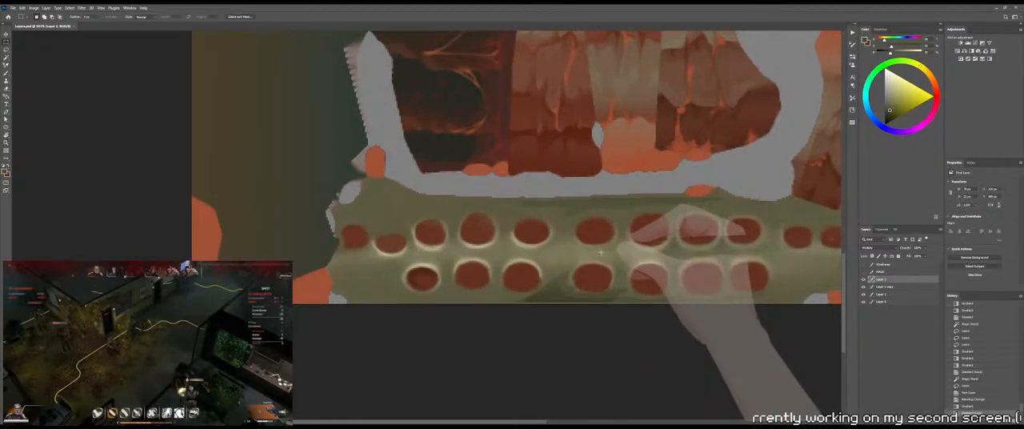
key(ctrl+z)
key(ctrl+z)
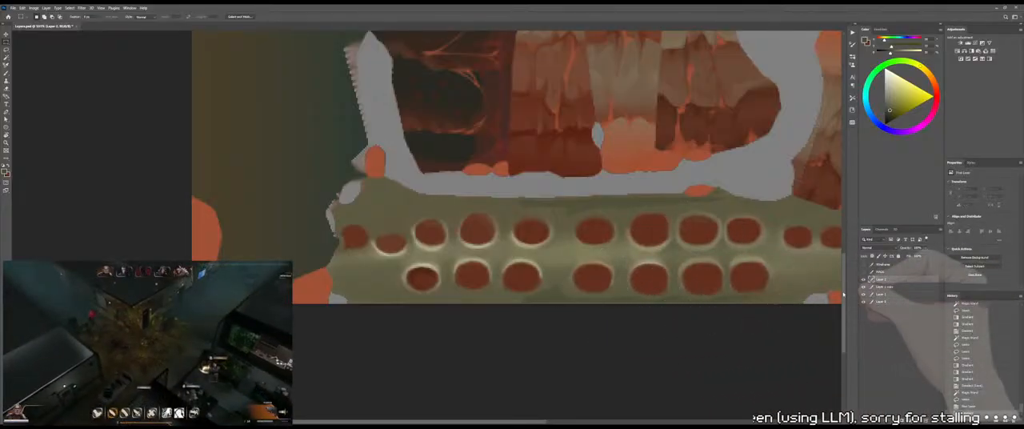
key(ctrl+e)
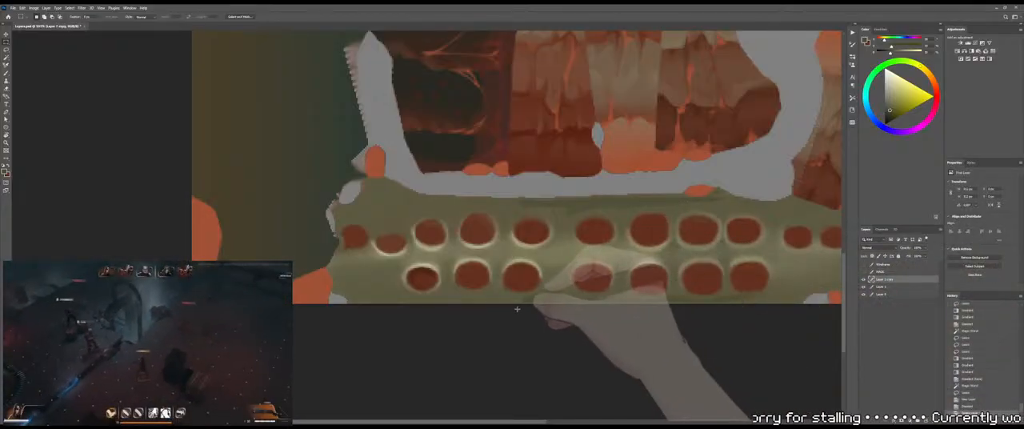
Blend the olive shading along the spine strip's lower edge between the middle sockets with the Mixer Brush
drag(514, 304, 569, 298)
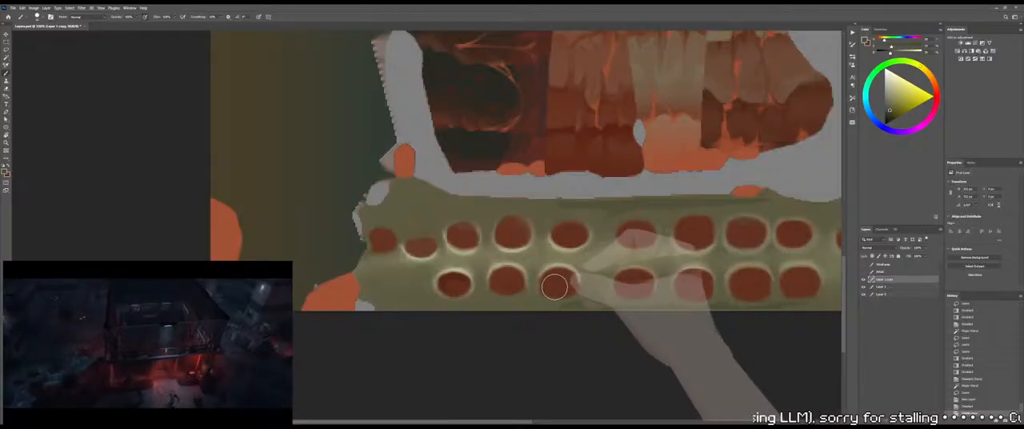
key(shift+b)
key(shift+b)
key(shift+b)
drag(559, 308, 569, 312)
mouse_move(569, 313)
mouse_down()
mouse_move(539, 315)
mouse_move(574, 306)
mouse_up()
key(shift+b)
Smooth the dark olive band above the upper socket row with smaller Mixer Brush strokes, and soften the tones between the middle sockets
key(shift+b)
key(shift+b)
key(shift+b)
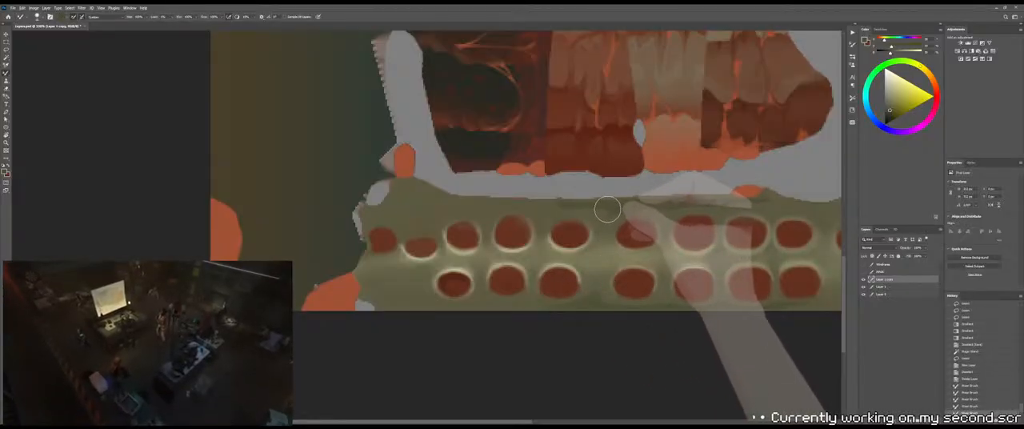
key(shift+b)
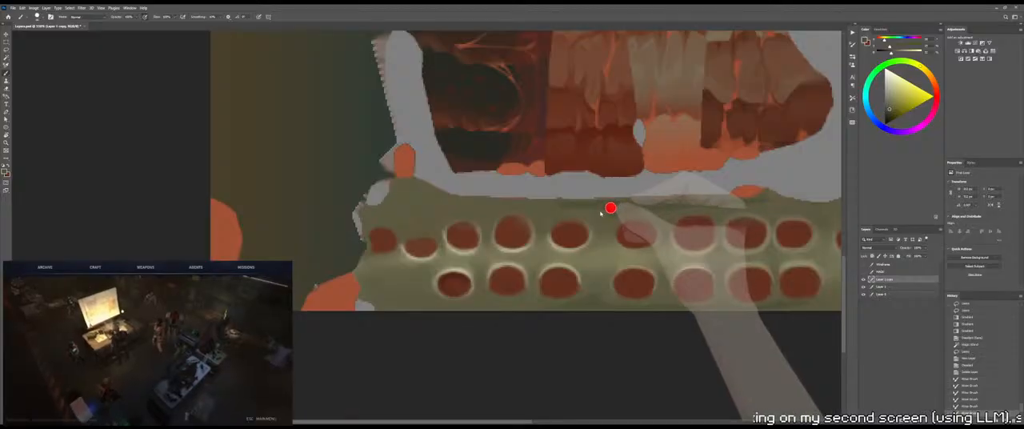
key(shift+b)
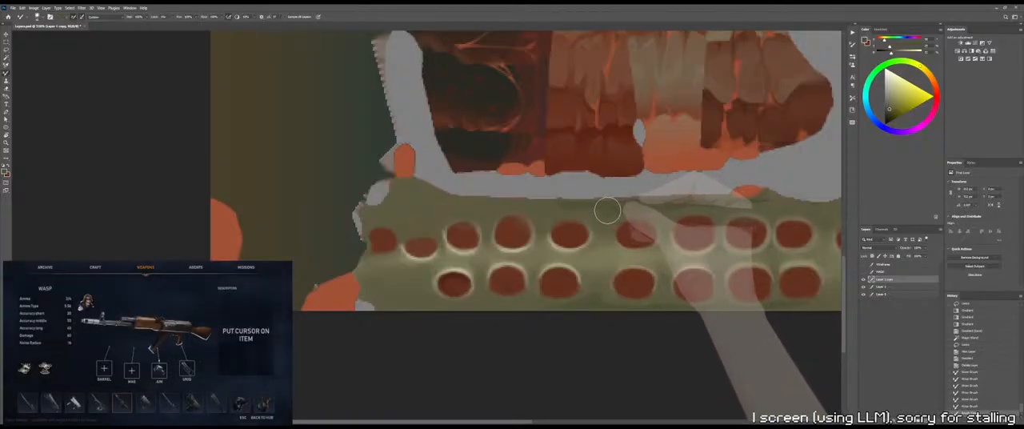
drag(599, 211, 606, 210)
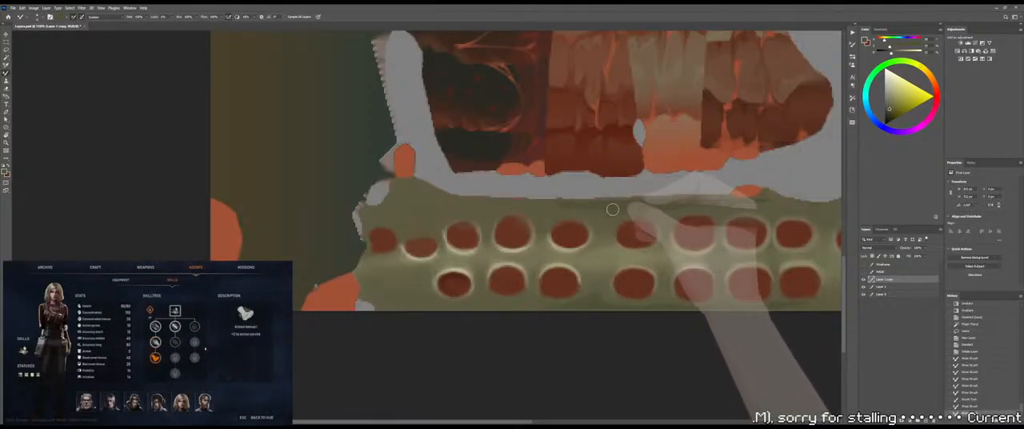
key(shift+b)
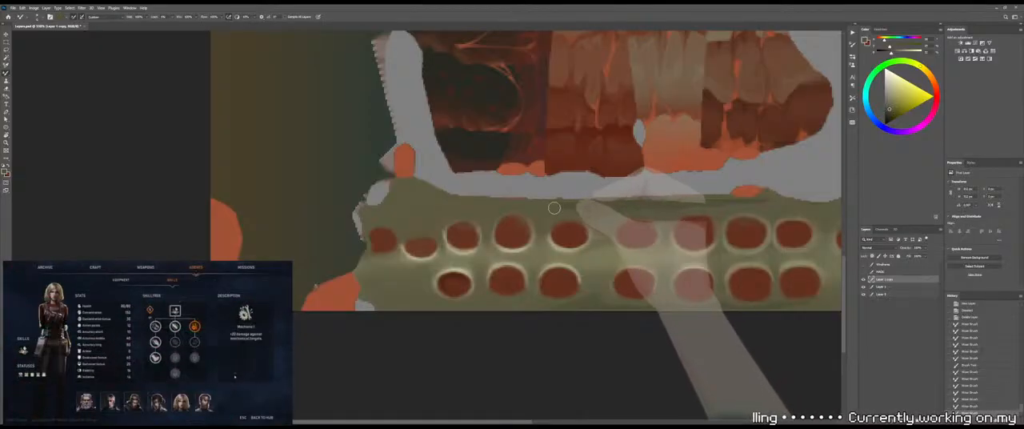
mouse_move(644, 222)
mouse_down()
mouse_move(563, 226)
mouse_move(595, 244)
mouse_move(592, 315)
mouse_up()
ctrl+drag(524, 280, 605, 207)
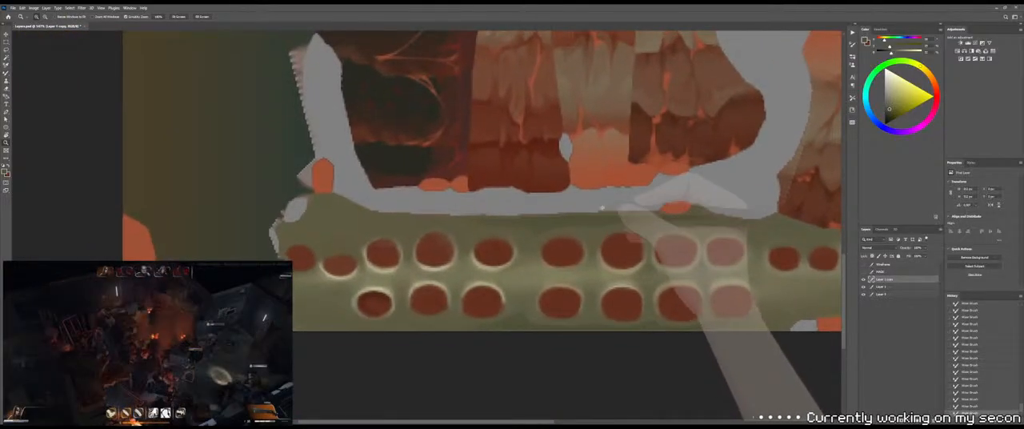
Tilt the canvas and select with the Lasso a thin, pointed patch above the middle upper-row sockets
key(r)
mouse_move(423, 222)
mouse_down()
mouse_move(580, 192)
mouse_move(512, 239)
mouse_move(534, 225)
mouse_move(569, 234)
mouse_up()
key(ctrl+d)
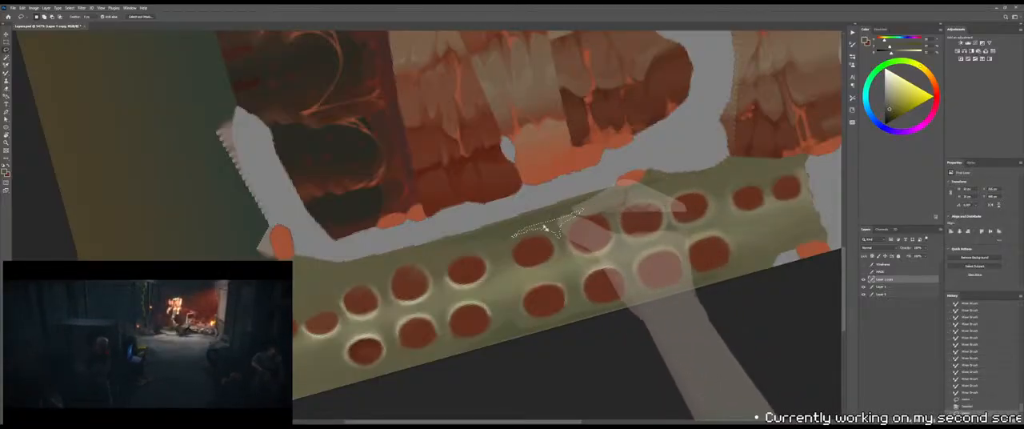
Sample a dark brown and shade the selected patch above the upper sockets with a gradient, undo the extra one, and deselect
drag(521, 133, 659, 109)
drag(324, 226, 458, 172)
alt+drag(509, 144, 183, 121)
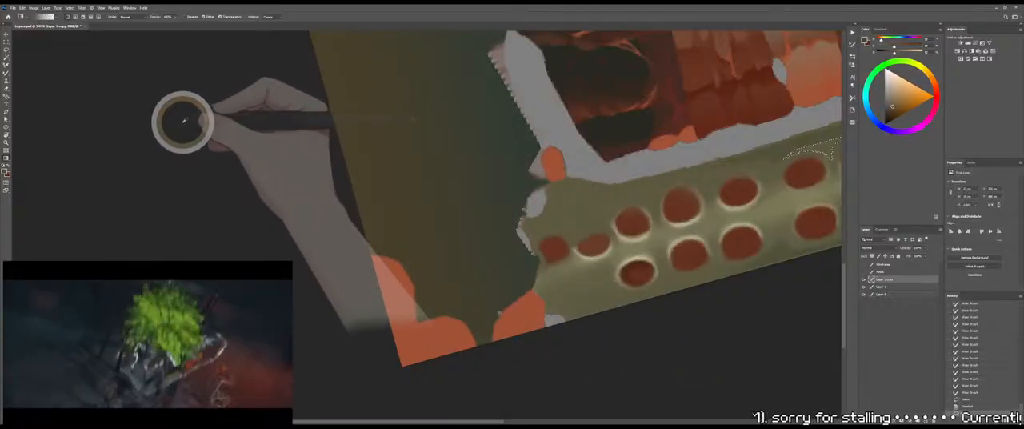
drag(604, 180, 266, 216)
mouse_move(498, 187)
mouse_down()
mouse_move(473, 96)
mouse_move(491, 222)
mouse_up()
key(ctrl+z)
key(m)
click(537, 225)
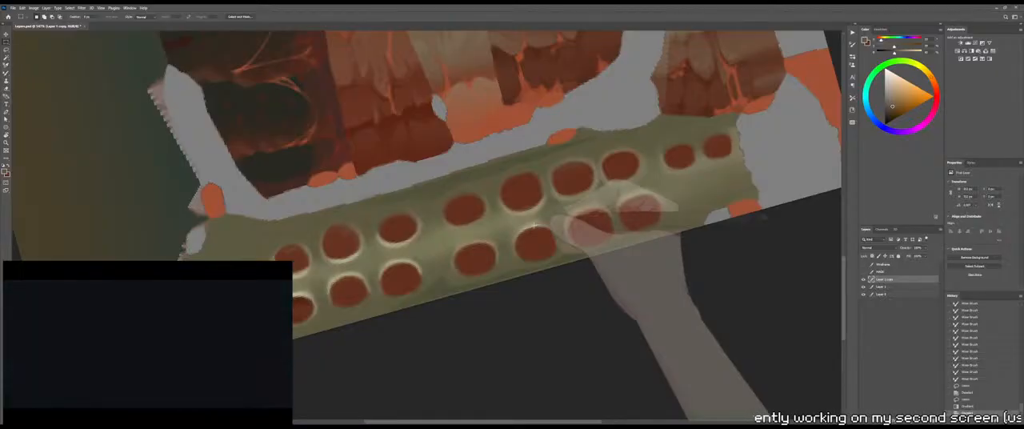
Shade the spine strip's upper edge with gradients, lassoing a thin patch above the upper-row sockets toward the strip's end, and deselect
key(b)
key(g)
drag(514, 150, 520, 223)
key(m)
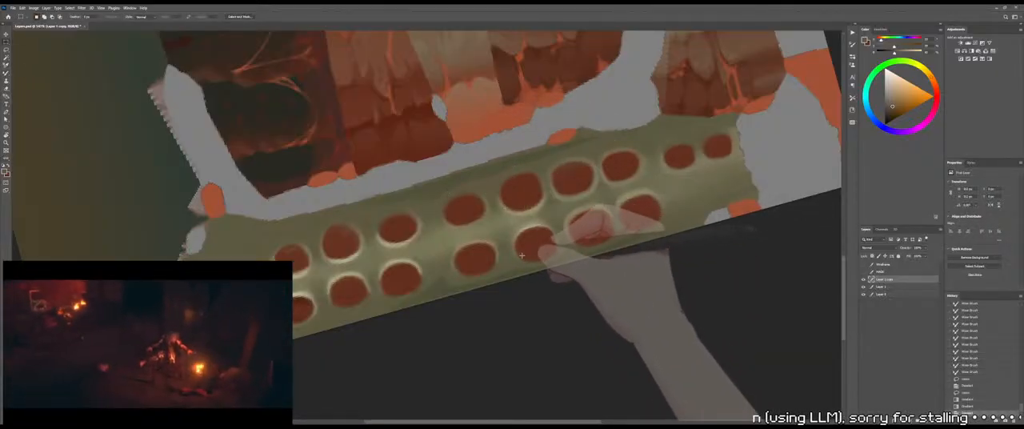
key(l)
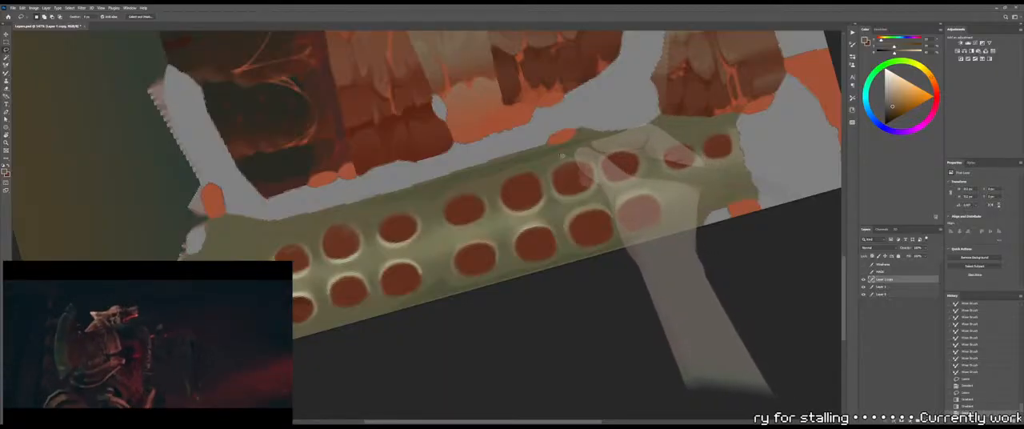
mouse_move(578, 153)
mouse_down()
mouse_move(596, 163)
mouse_move(694, 134)
mouse_move(633, 130)
mouse_up()
key(g)
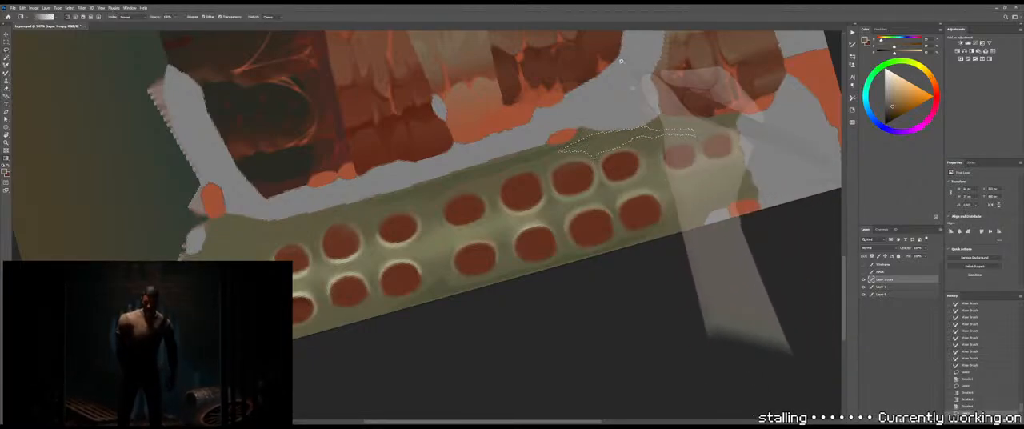
key(m)
click(648, 171)
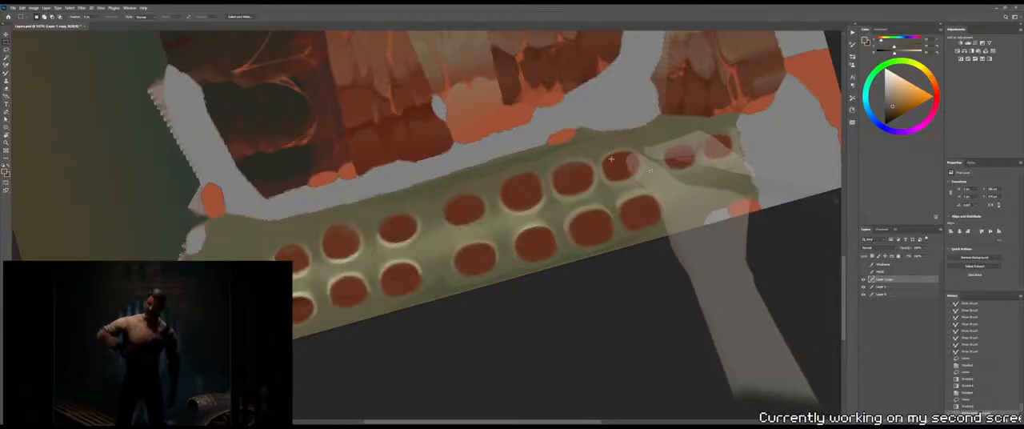
Select with the Lasso a crescent-shaped rim around the underside of the unrimmed middle upper-row socket, leaving out the red interior
ctrl+scroll(610, 167, left, 2)
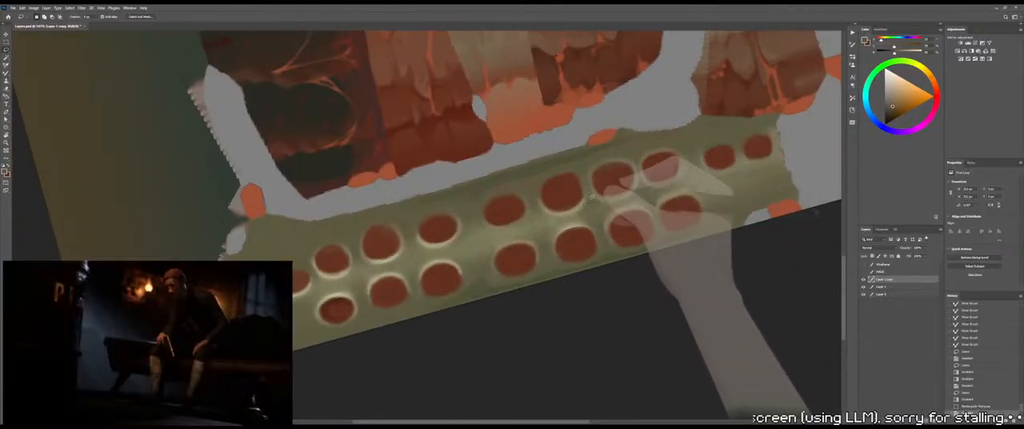
key(l)
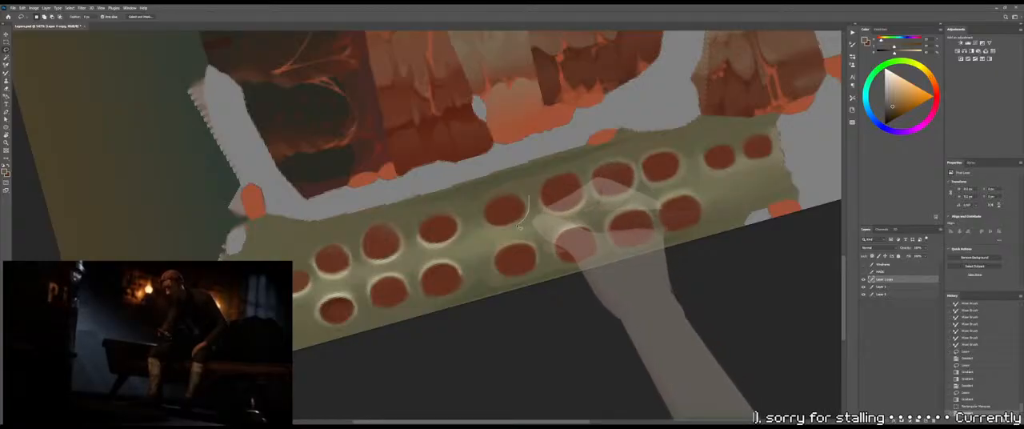
mouse_move(528, 196)
mouse_down()
mouse_move(500, 235)
mouse_move(530, 209)
mouse_up()
key(ctrl+d)
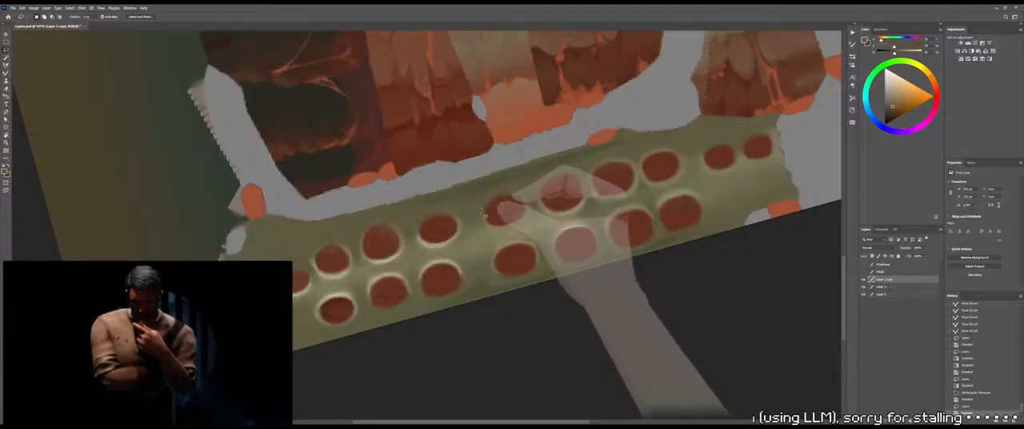
drag(482, 214, 516, 233)
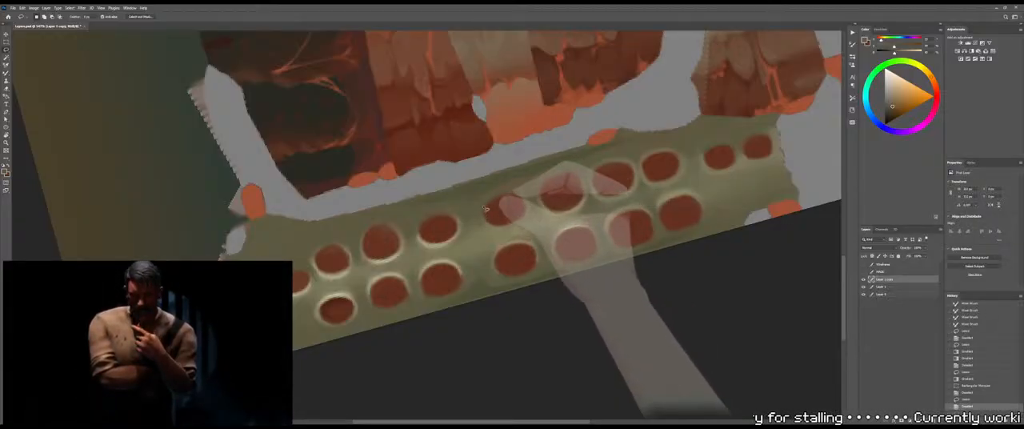
mouse_move(529, 232)
mouse_down()
mouse_move(537, 209)
mouse_move(516, 193)
mouse_move(484, 210)
mouse_up()
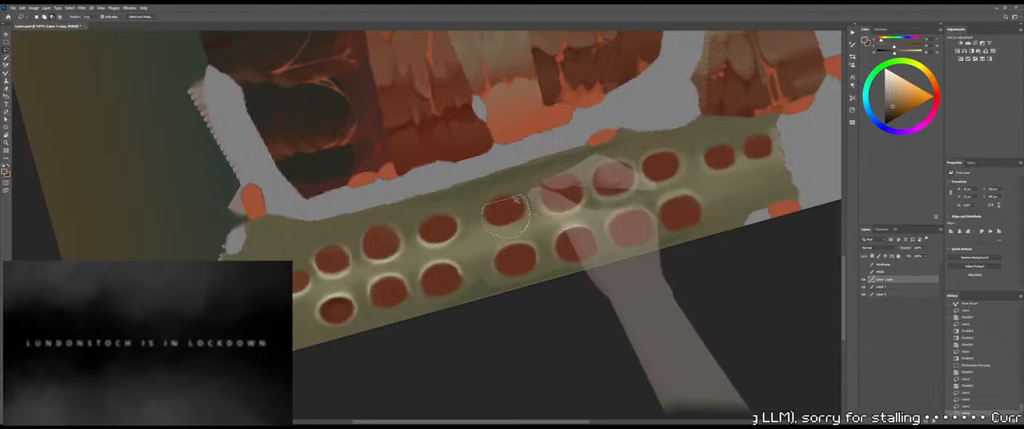
drag(543, 220, 545, 209)
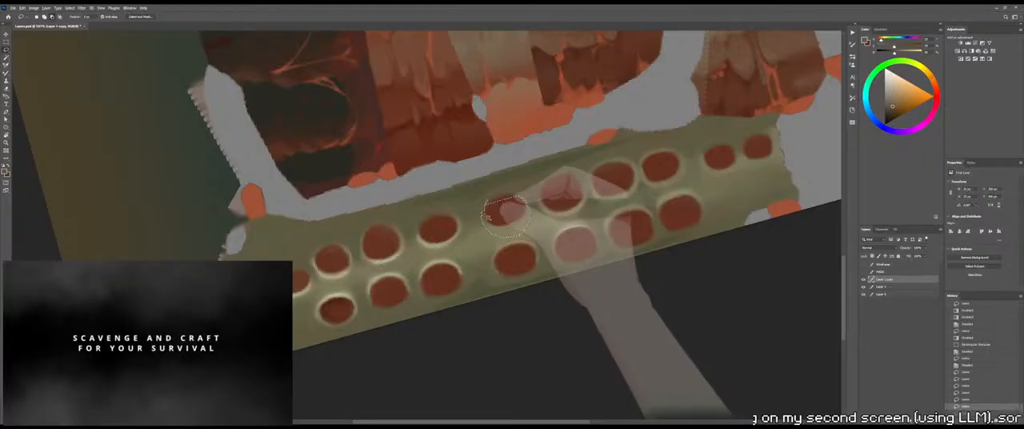
alt+drag(518, 202, 520, 202)
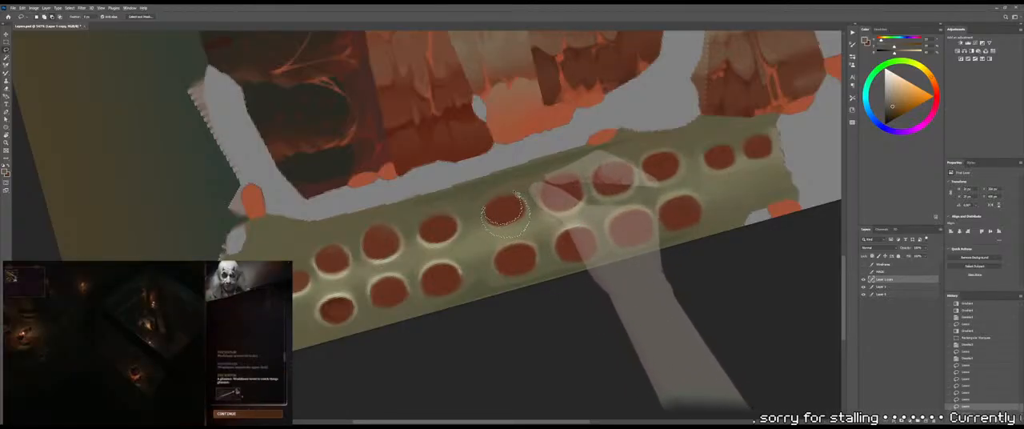
mouse_move(494, 218)
alt+mouse_down()
mouse_move(571, 168)
mouse_move(737, 131)
alt+mouse_up()
key(ctrl+z)
Sample a pale yellowish cream, fill the crescent below the middle upper-row socket with a gradient highlight, and deselect
key(g)
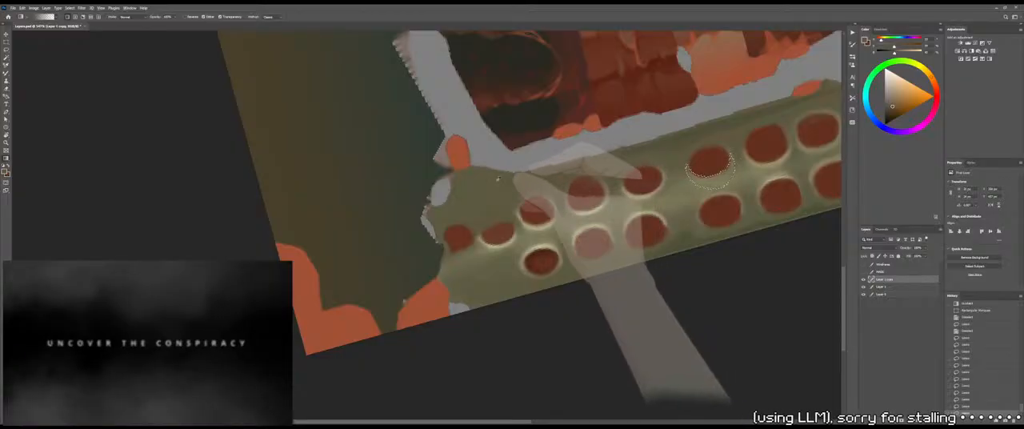
alt+drag(113, 159, 105, 159)
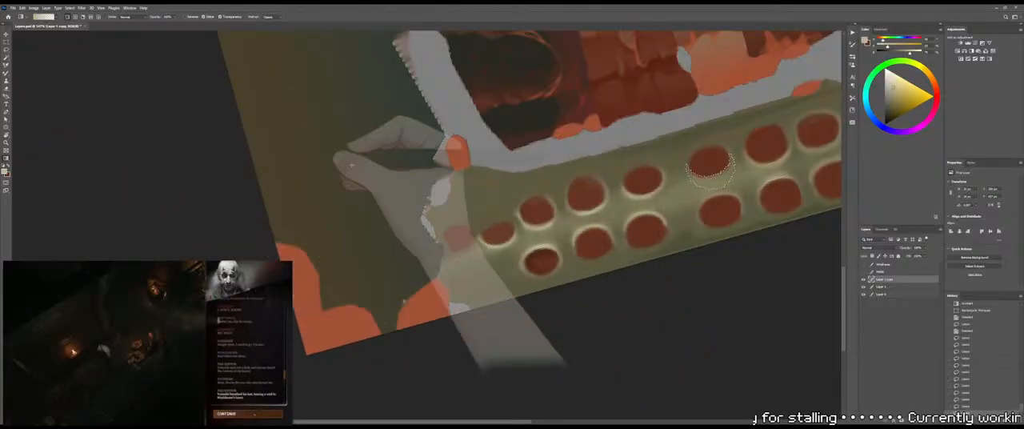
drag(707, 160, 720, 200)
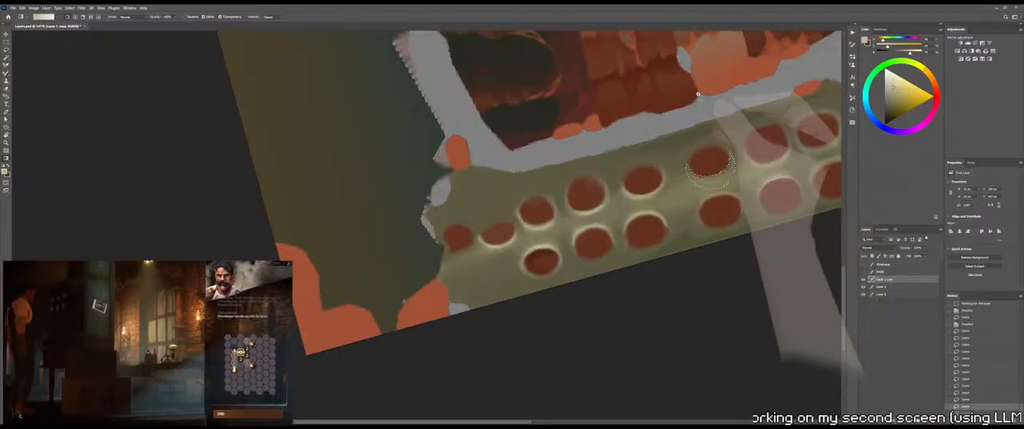
key(m)
drag(736, 225, 740, 228)
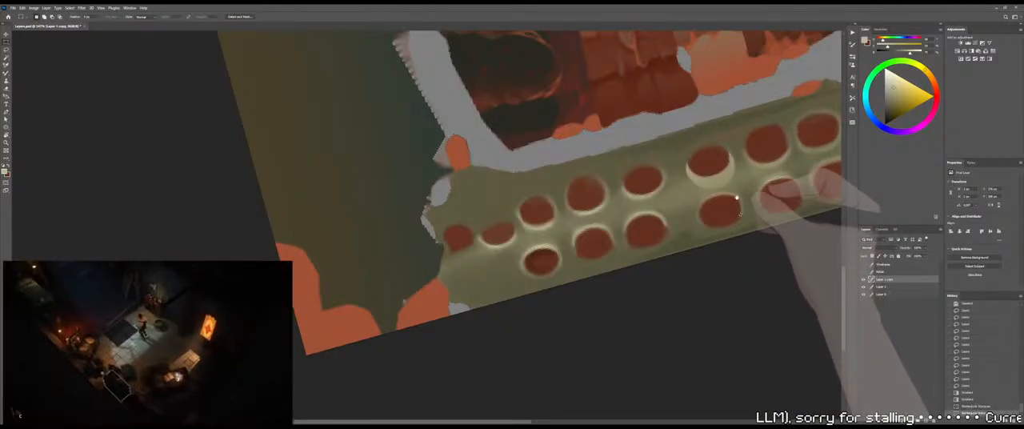
drag(738, 226, 648, 226)
key(ctrl+d)
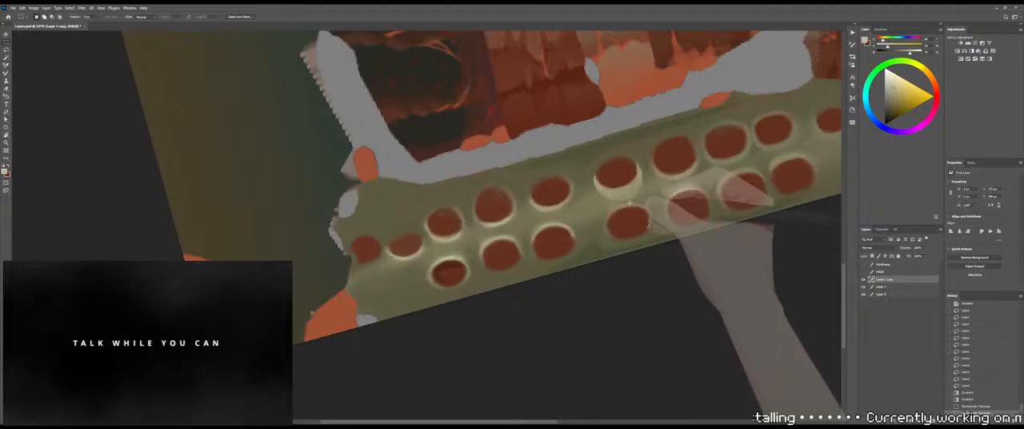
Lasso a curved patch around the outer left side of the newly rimmed socket, shade it with a soft gradient, and deselect
key(l)
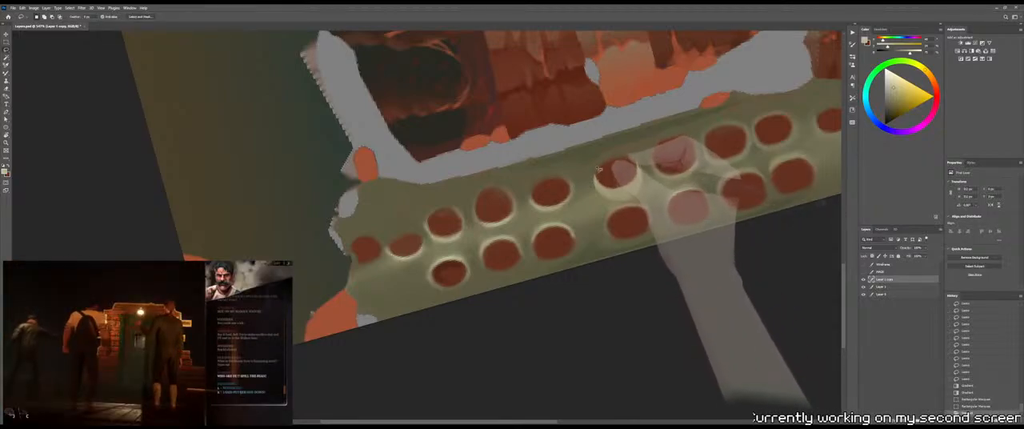
mouse_move(598, 166)
mouse_down()
mouse_move(605, 199)
mouse_move(587, 187)
mouse_move(585, 167)
mouse_move(605, 145)
mouse_move(615, 152)
mouse_move(599, 170)
mouse_up()
key(g)
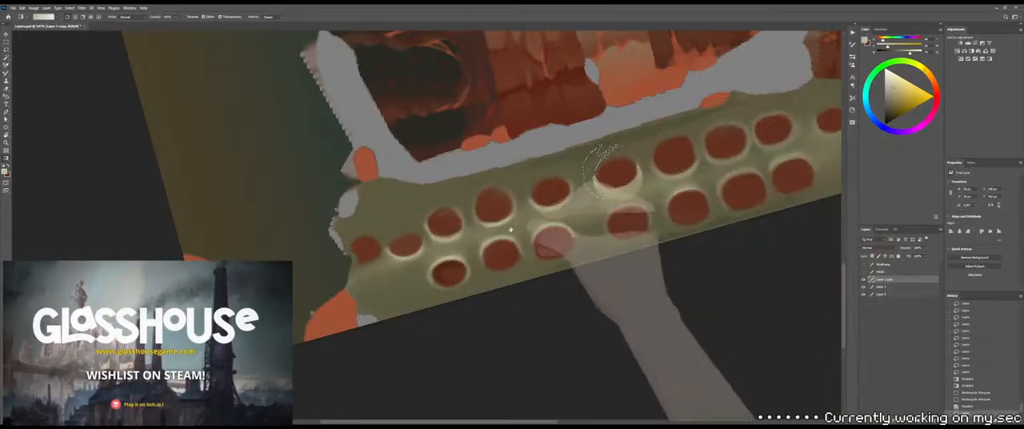
drag(468, 222, 576, 174)
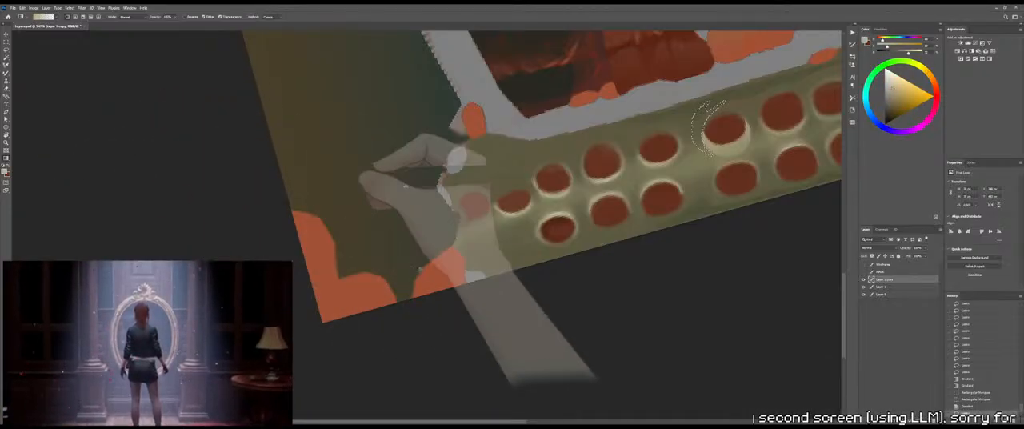
drag(621, 189, 510, 212)
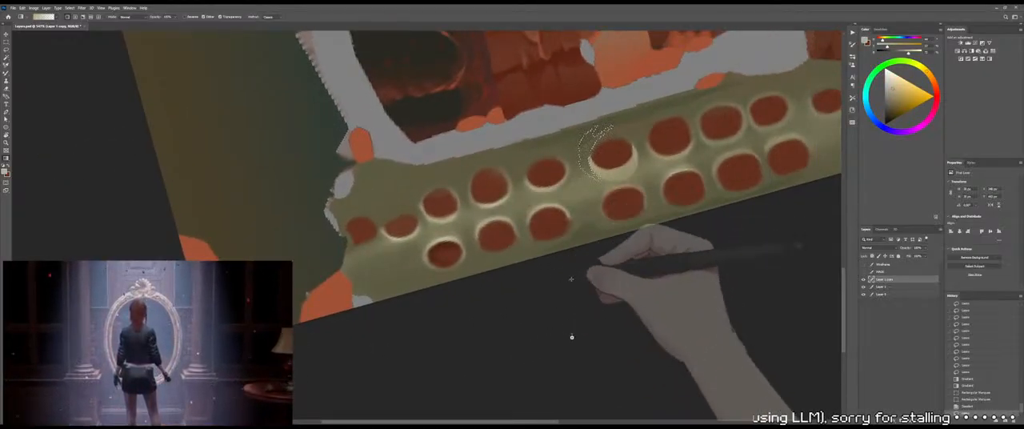
drag(577, 349, 603, 126)
key(m)
click(625, 229)
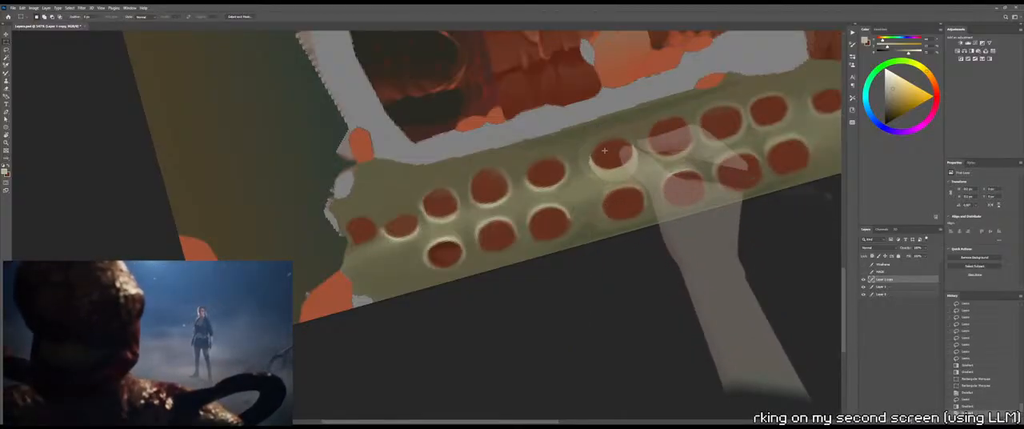
Paint short pale Brush strokes along the lower-left rim of the middle upper-row socket to extend its highlight
drag(628, 162, 613, 190)
key(ctrl+space)
key(b)
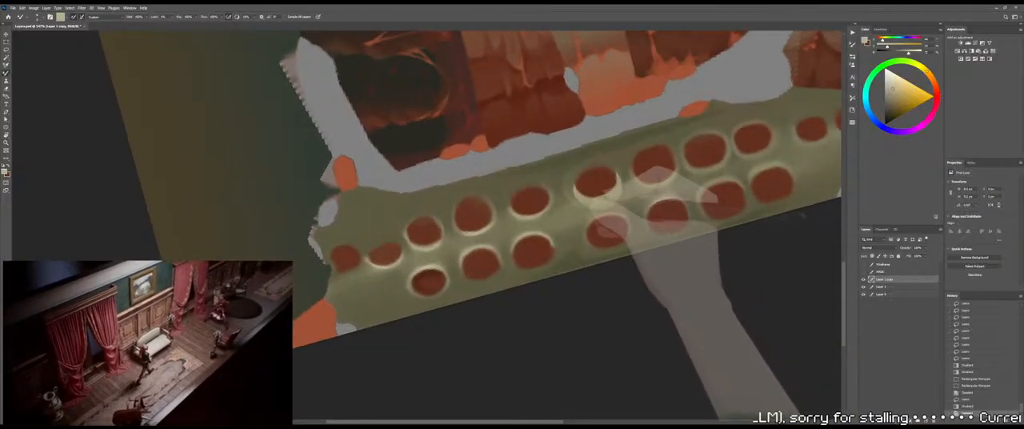
key(shift+b)
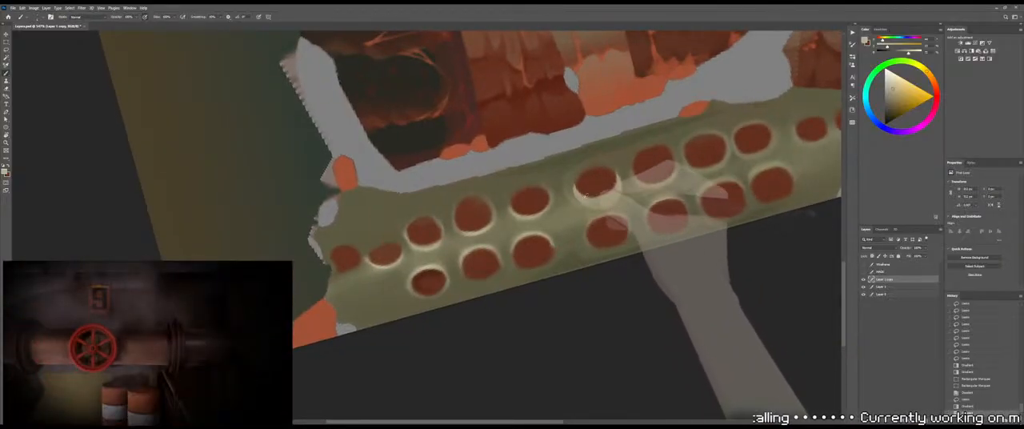
mouse_move(591, 193)
ctrl+mouse_down()
mouse_move(618, 193)
mouse_move(582, 203)
ctrl+mouse_up()
alt+click(581, 204)
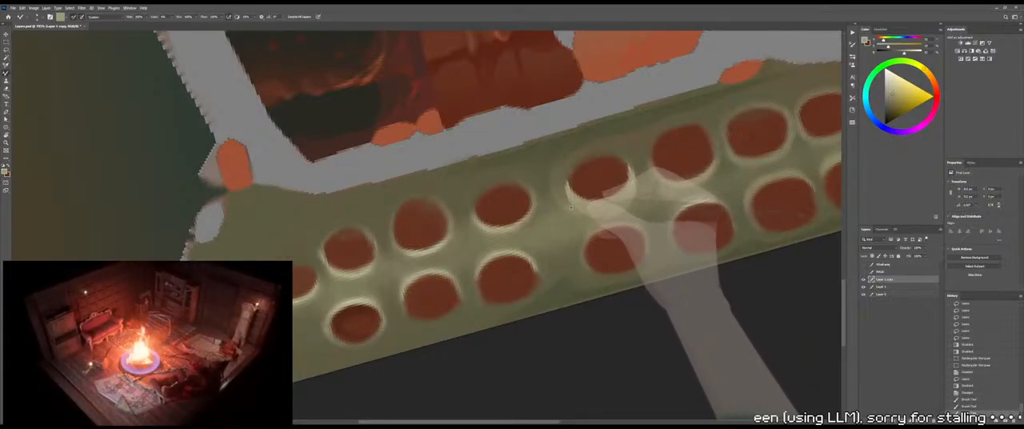
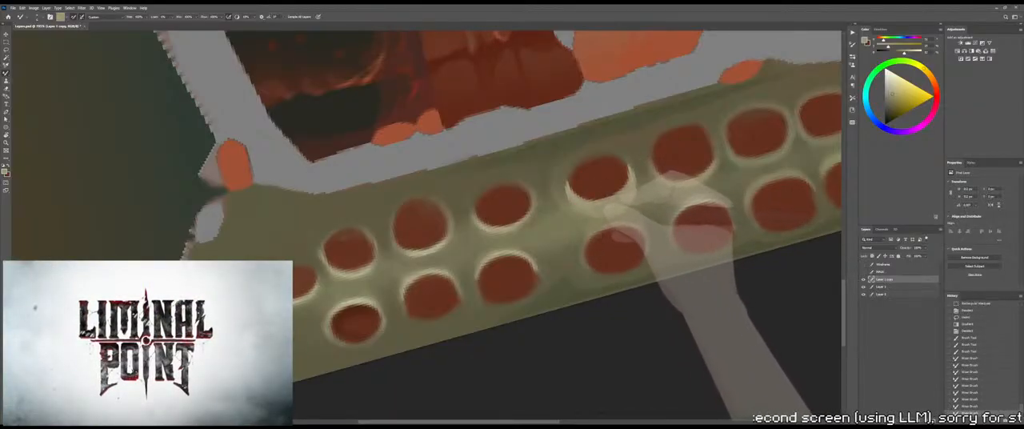
Undo the last two brush strokes, then repaint the lower-left rim of the middle upper-row socket with short blending strokes
key(ctrl+z)
key(ctrl+z)
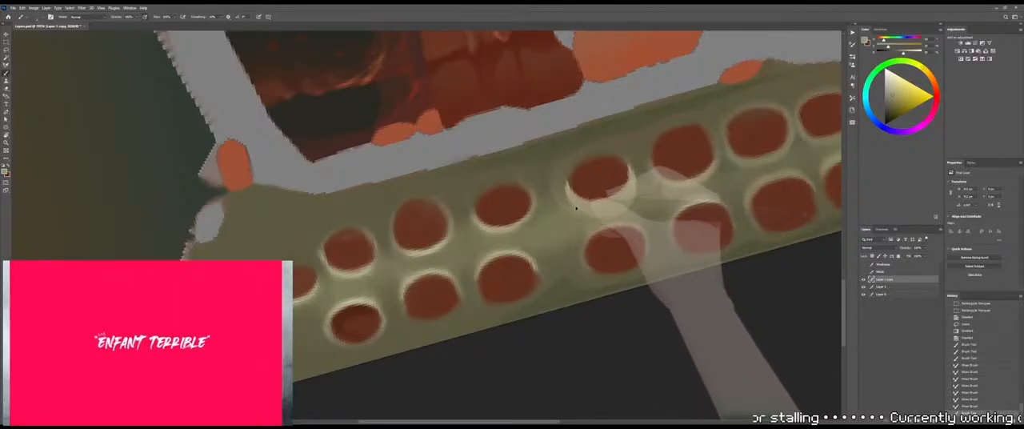
drag(590, 209, 609, 207)
mouse_move(585, 205)
mouse_down()
mouse_move(600, 208)
mouse_move(590, 204)
mouse_up()
drag(569, 186, 575, 190)
mouse_move(571, 182)
mouse_down()
mouse_move(578, 189)
mouse_move(554, 216)
mouse_up()
Examine the whole texture and its look on the rib cage model in 3DCoat, then return to Photoshop at the socket strip
key(z)
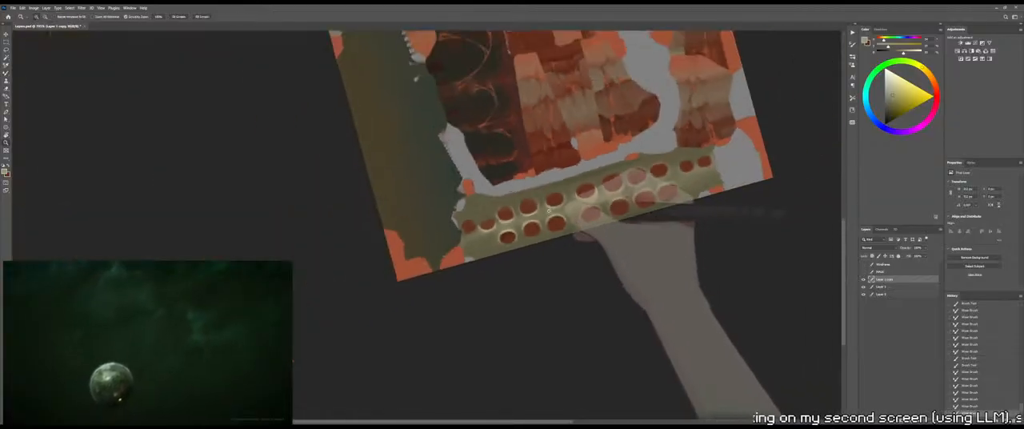
key(ctrl+0)
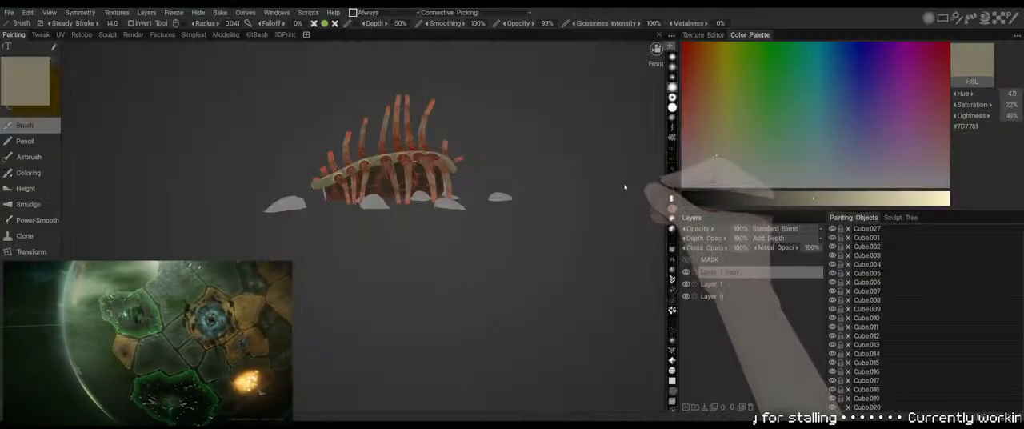
middle_drag(626, 187, 561, 208)
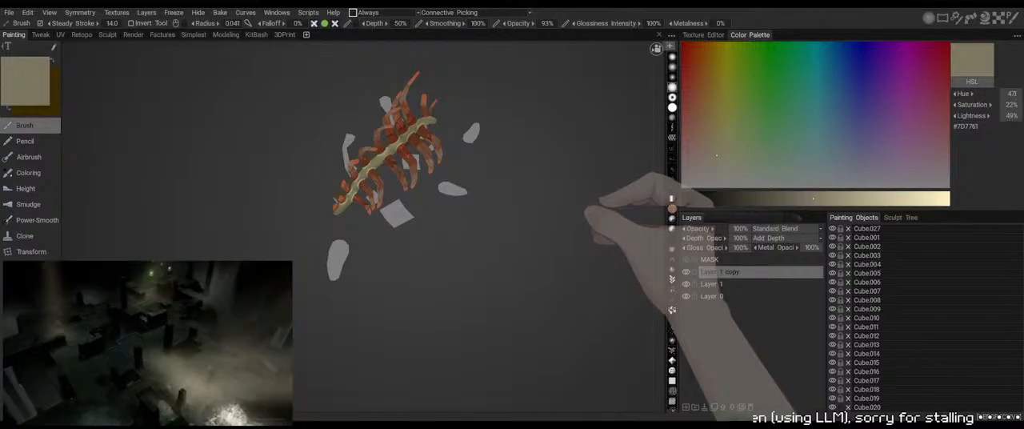
key(alt+Tab)
drag(489, 341, 605, 249)
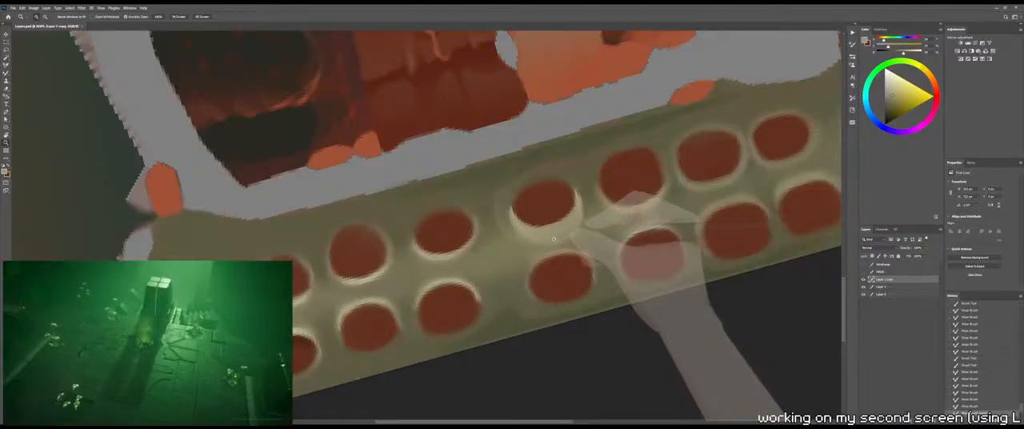
key(l)
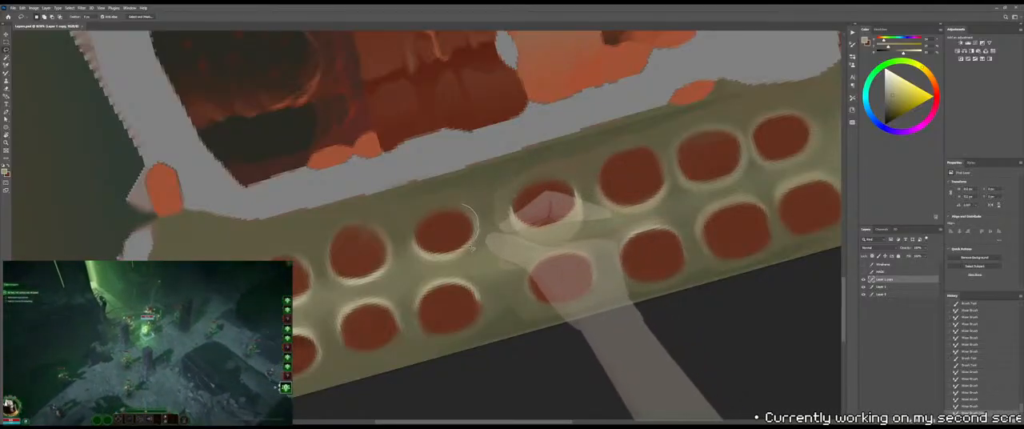
drag(467, 212, 566, 196)
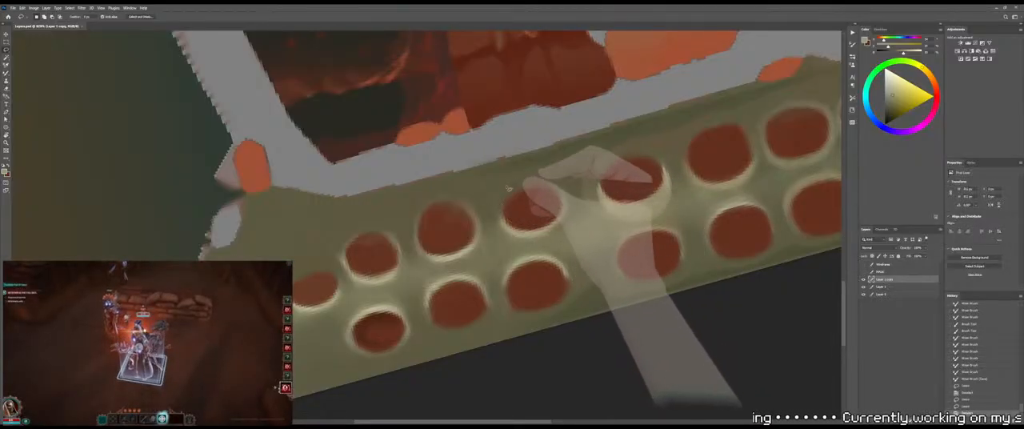
drag(508, 231, 511, 232)
mouse_move(506, 196)
mouse_down()
mouse_move(503, 214)
mouse_move(516, 193)
mouse_up()
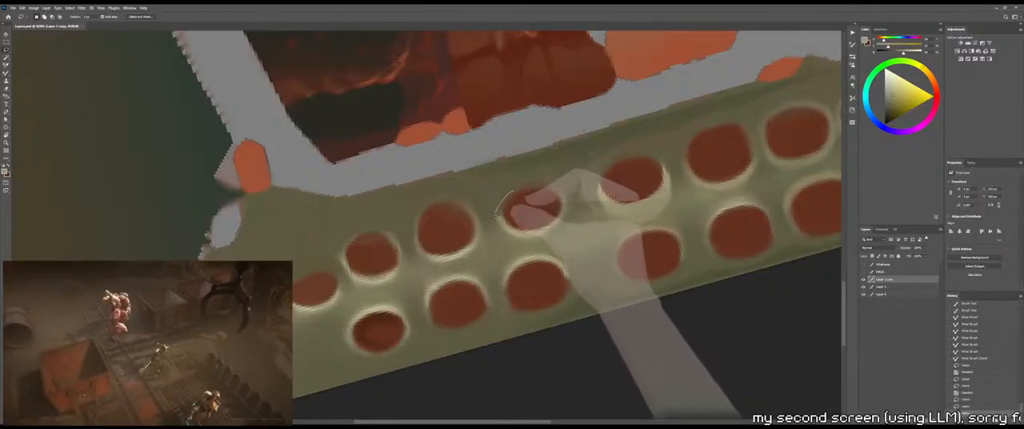
drag(516, 252, 517, 248)
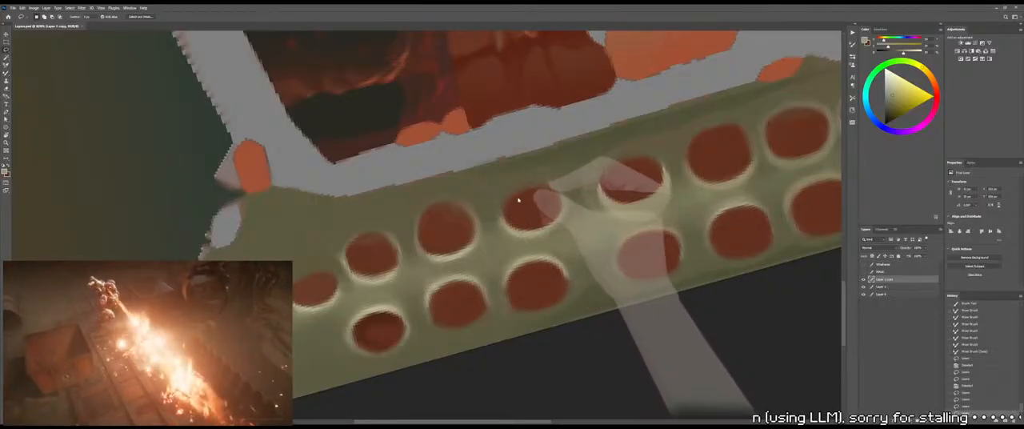
drag(516, 197, 514, 195)
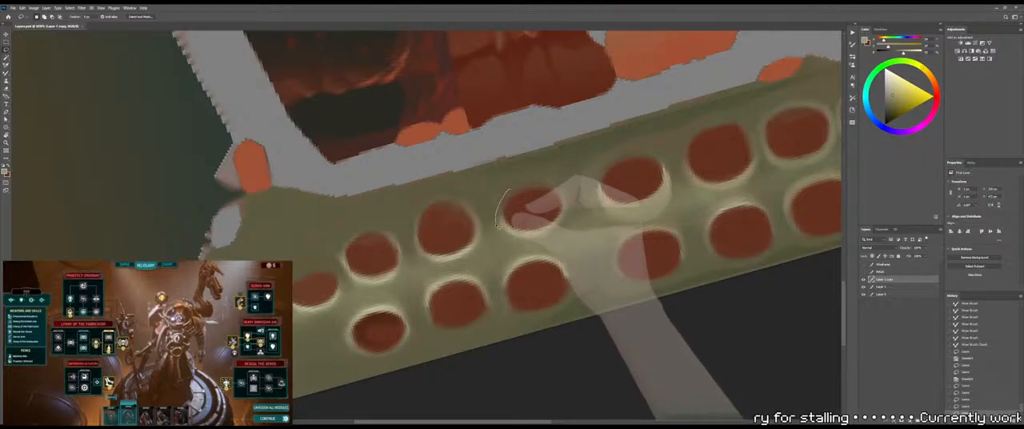
Lasso a crescent around the underside of the upper-row socket left of the newly rimmed one, subtracting the red interior
mouse_move(529, 251)
mouse_down()
mouse_move(558, 241)
mouse_move(564, 197)
mouse_move(551, 189)
mouse_move(508, 207)
mouse_up()
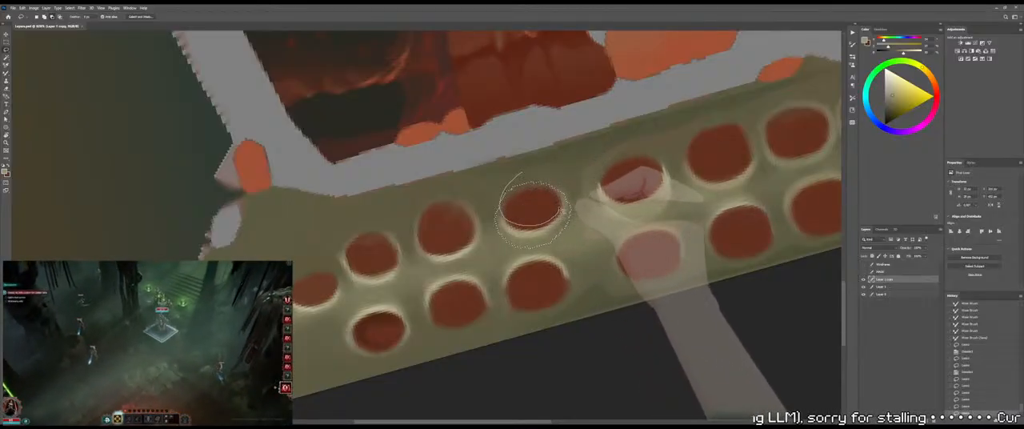
drag(556, 192, 528, 174)
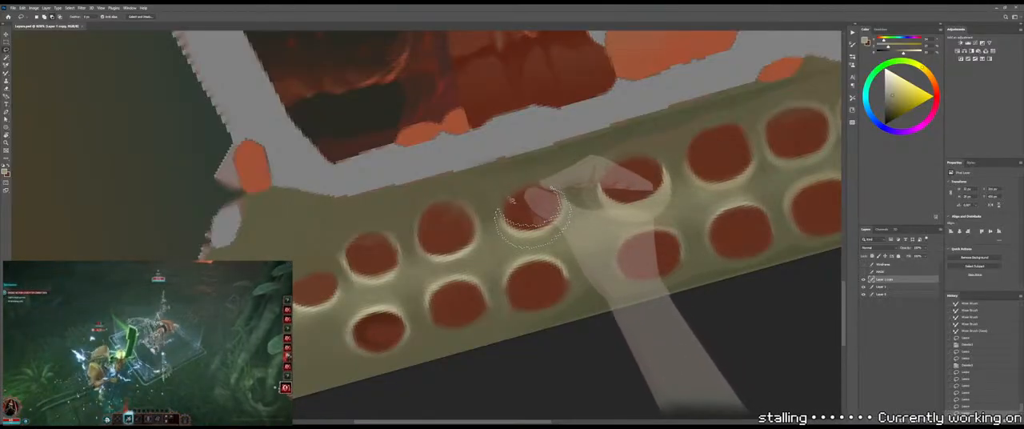
drag(563, 205, 512, 192)
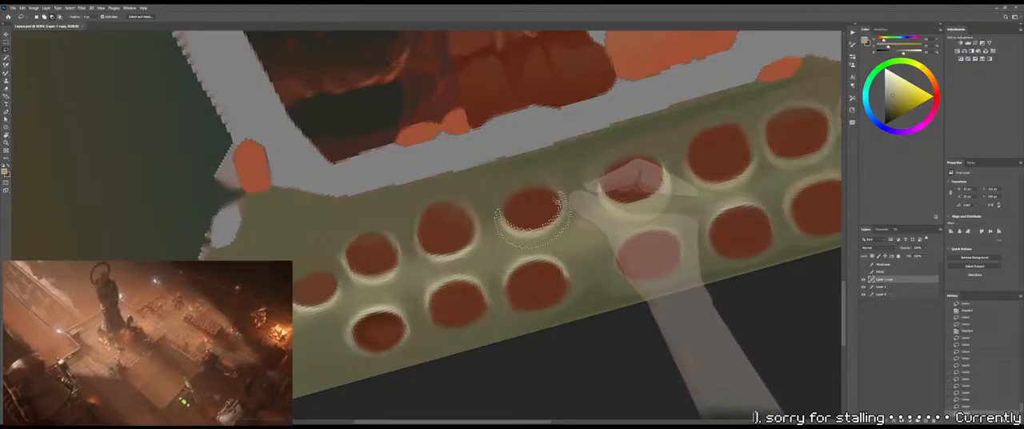
Fill the selected crescent with a pale cream gradient highlight and deselect
key(g)
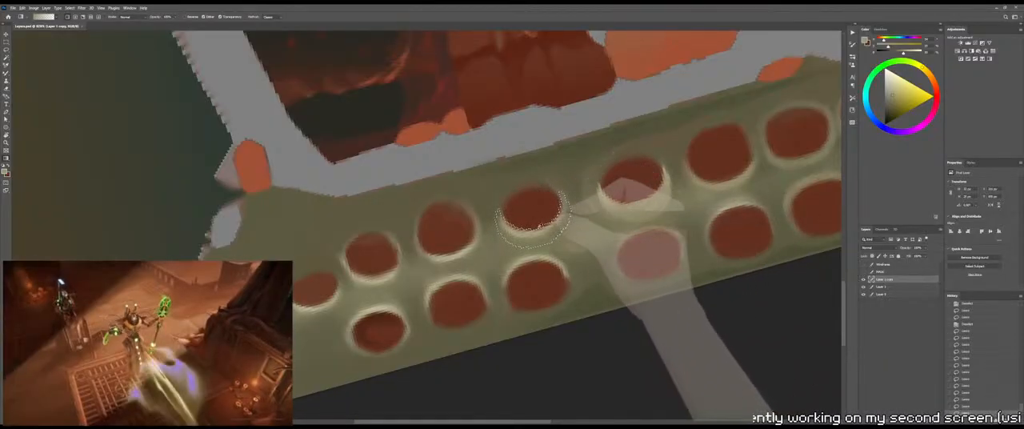
drag(539, 264, 135, 144)
ctrl+drag(557, 221, 558, 272)
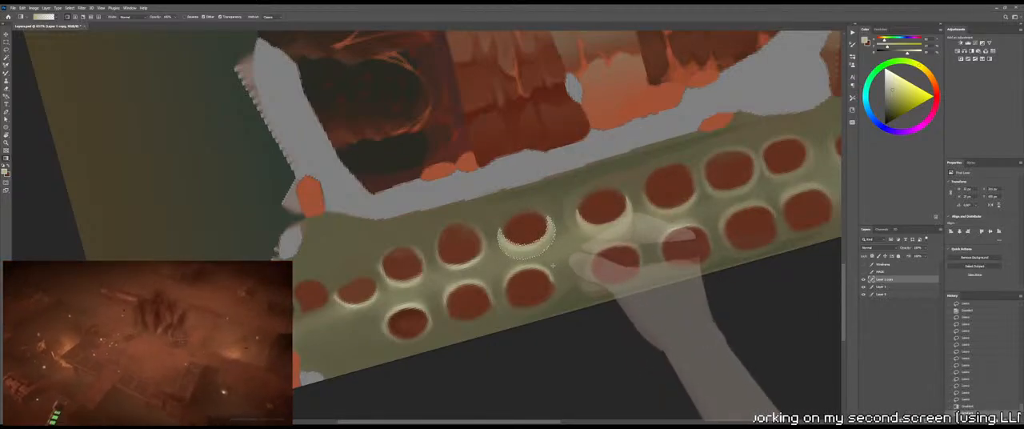
key(m)
key(ctrl+d)
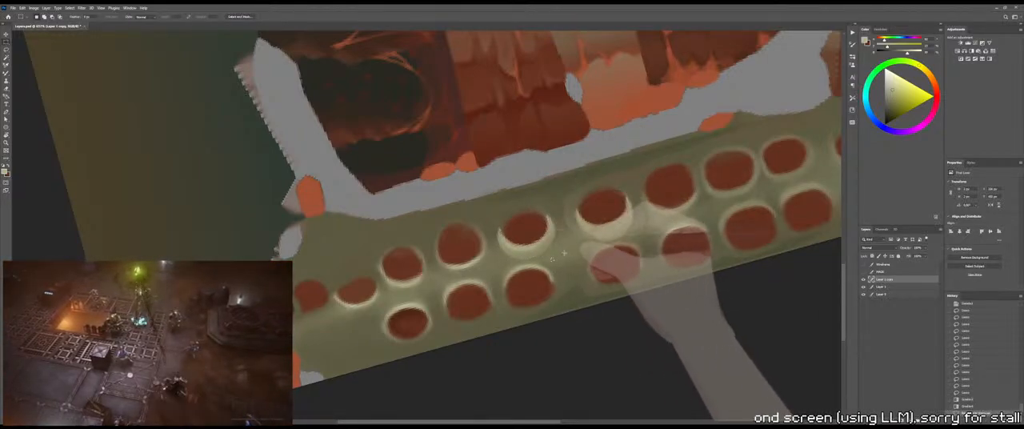
key(b)
key(shift+b)
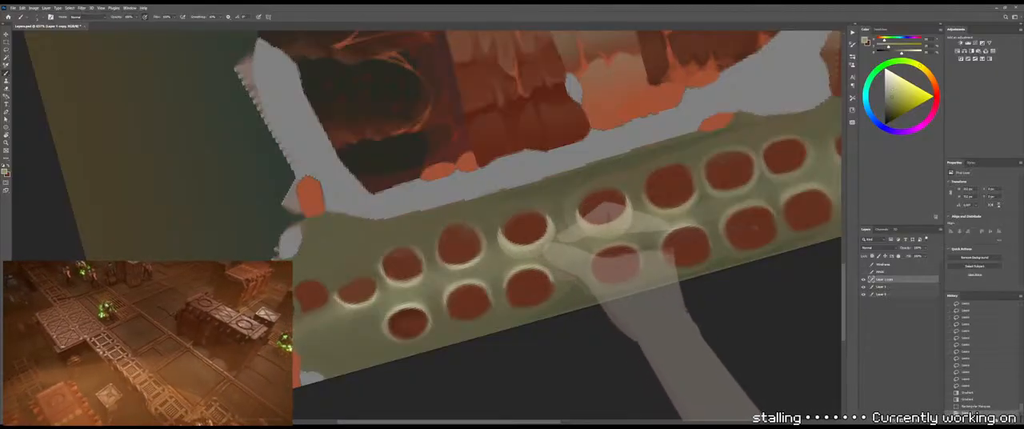
drag(546, 240, 550, 208)
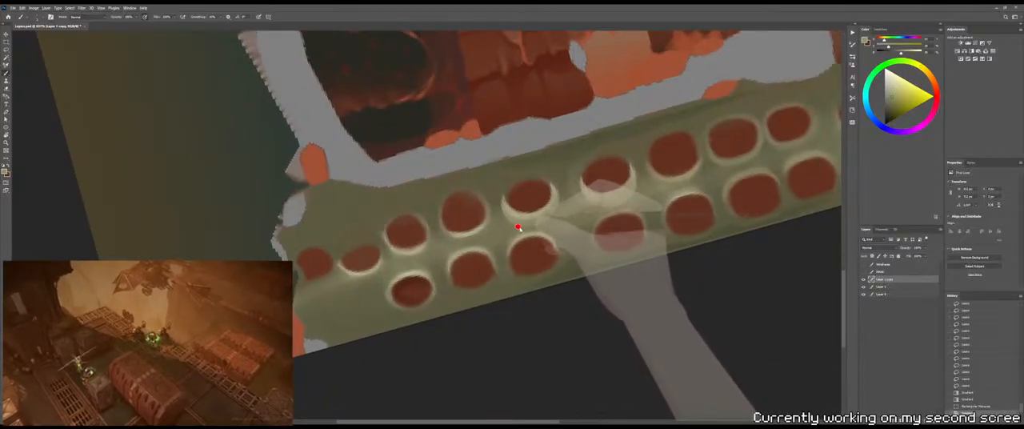
click(508, 225)
key(ctrl+z)
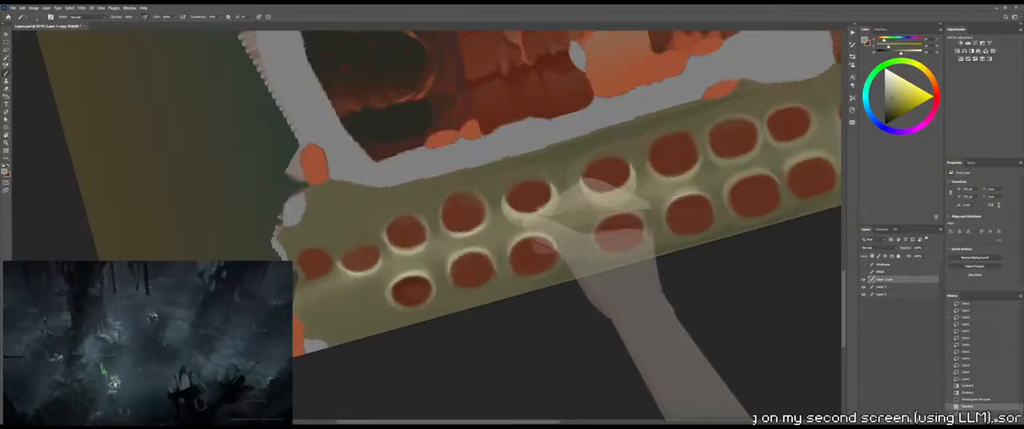
key(l)
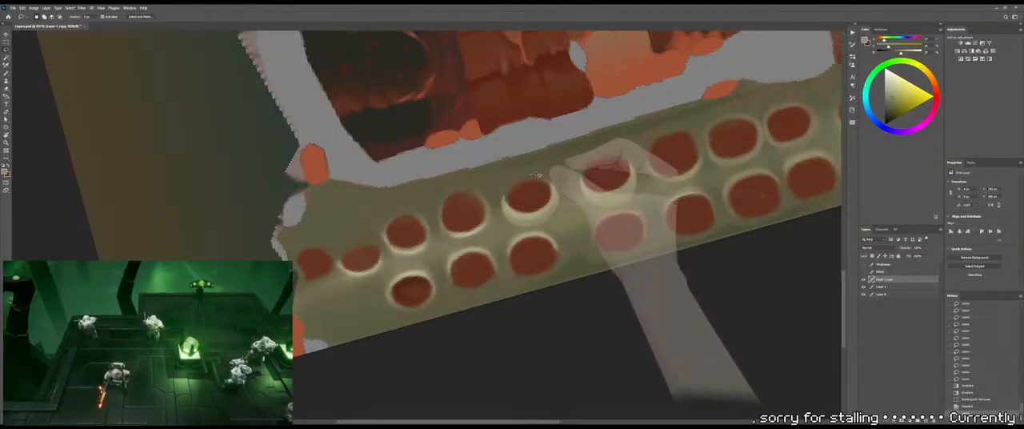
drag(572, 191, 556, 183)
key(a)
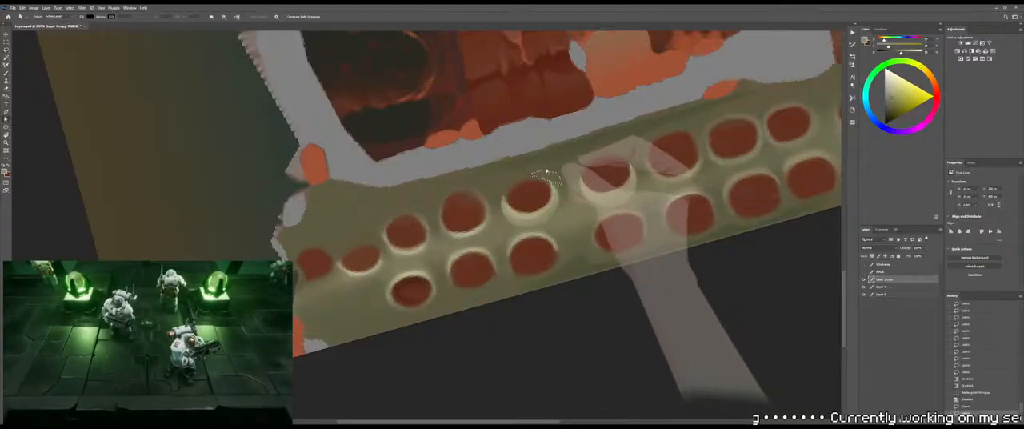
Lasso a curved area over the top and outer right side of the newly rimmed socket, shade it with soft gradients, and deselect
key(l)
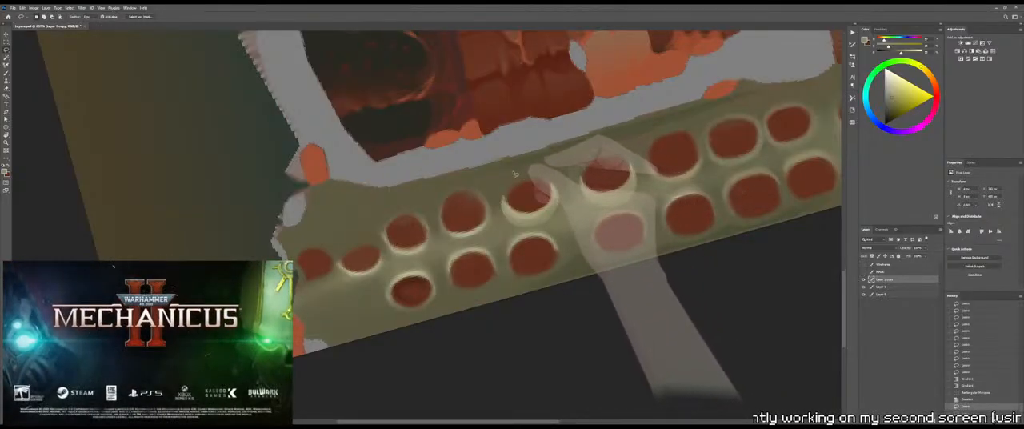
mouse_move(513, 169)
mouse_down()
mouse_move(563, 182)
mouse_move(582, 208)
mouse_move(574, 221)
mouse_move(560, 230)
mouse_move(543, 183)
mouse_move(486, 174)
mouse_up()
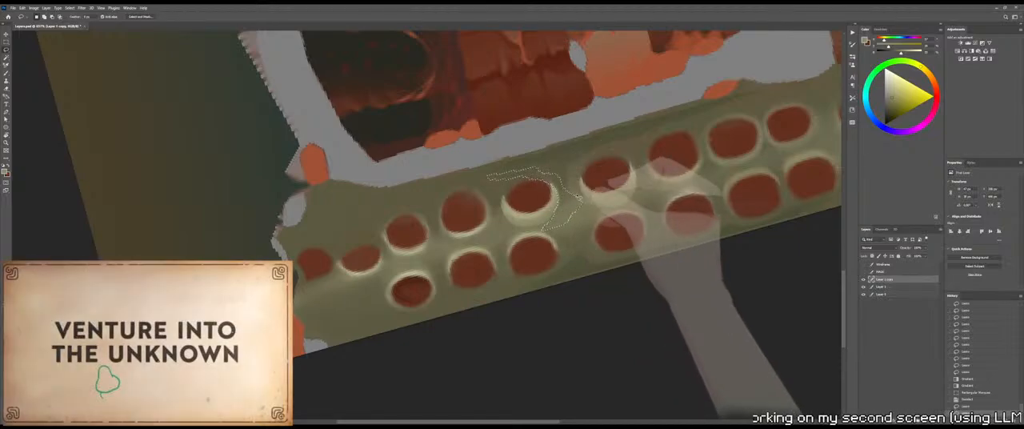
key(g)
drag(388, 142, 566, 83)
alt+drag(424, 96, 160, 130)
drag(702, 160, 568, 208)
drag(545, 233, 640, 173)
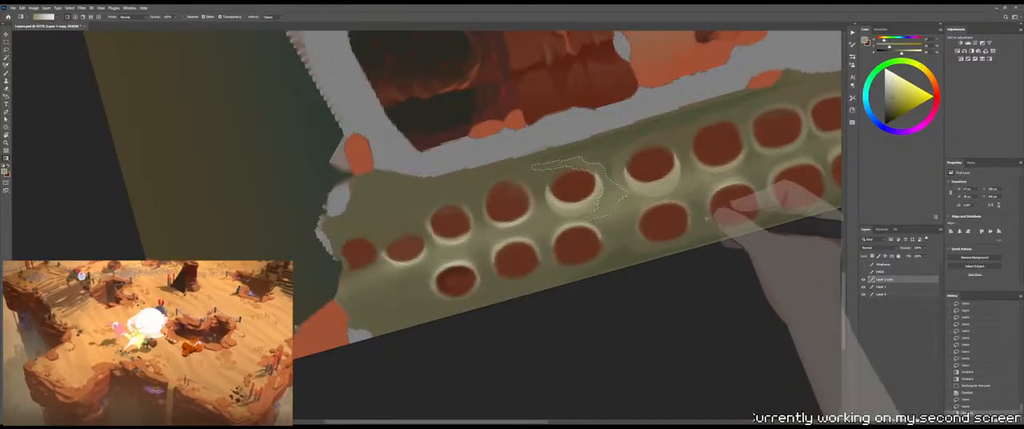
drag(630, 219, 731, 379)
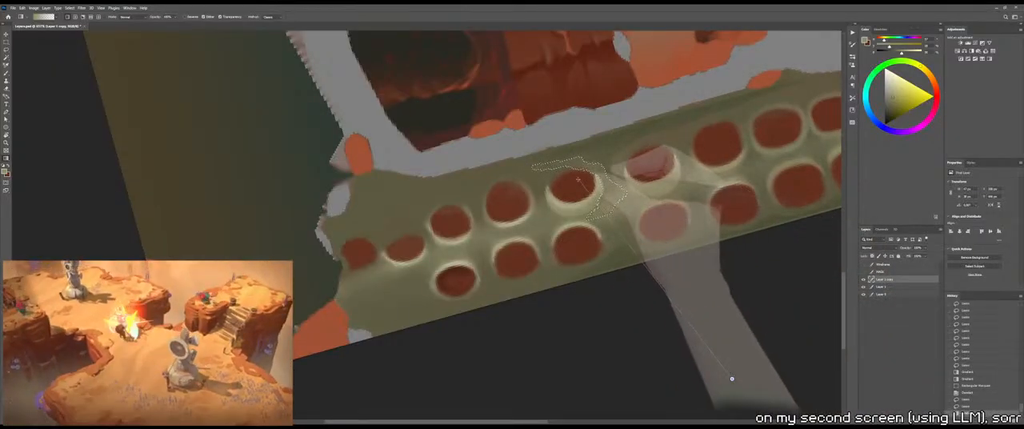
drag(577, 179, 574, 175)
key(m)
click(738, 285)
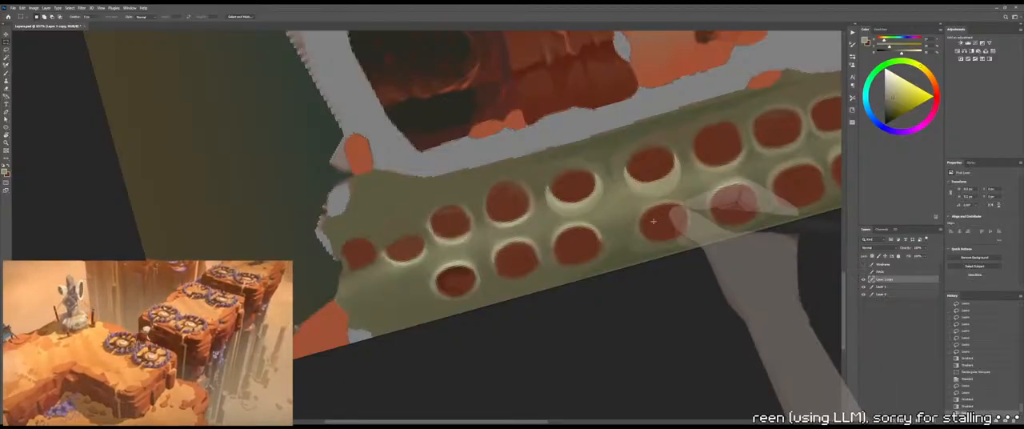
Lasso a small leaf-shaped patch between the two newly rimmed upper-row sockets, shade it with a gradient, and deselect
key(b)
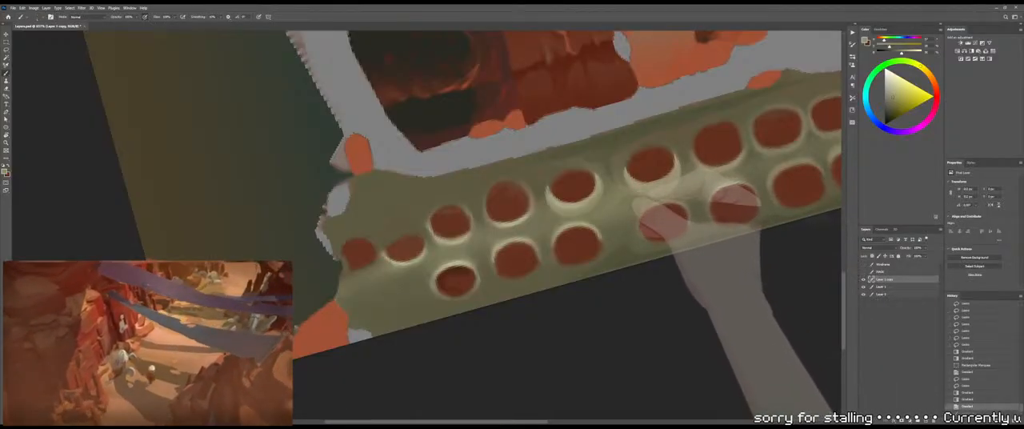
key(l)
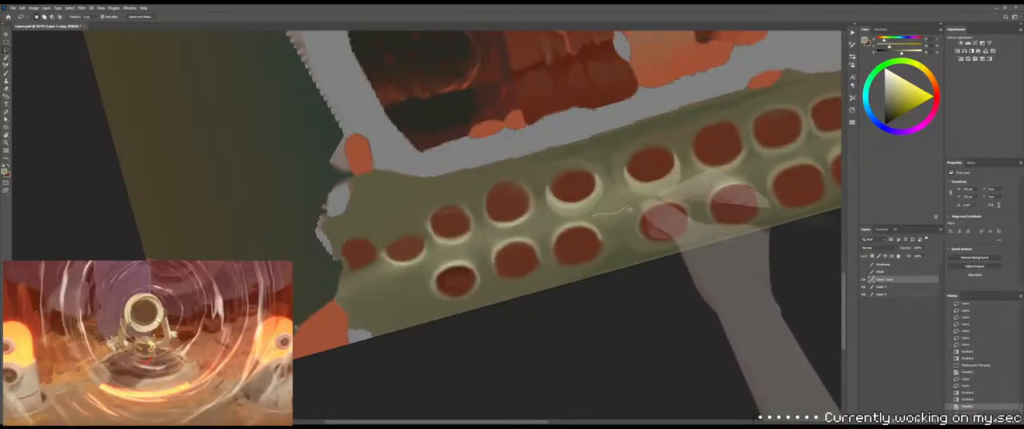
drag(594, 213, 593, 214)
key(space)
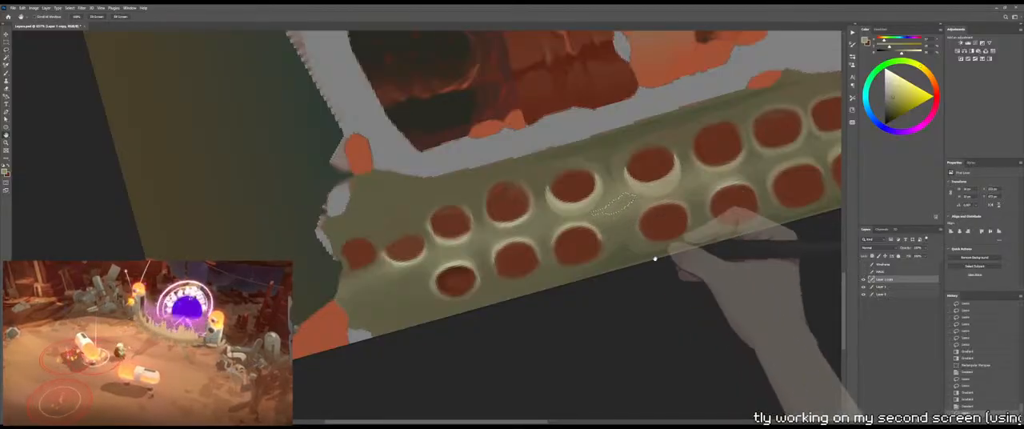
mouse_move(653, 258)
mouse_down()
mouse_move(623, 227)
mouse_move(682, 334)
mouse_move(610, 191)
mouse_up()
key(g)
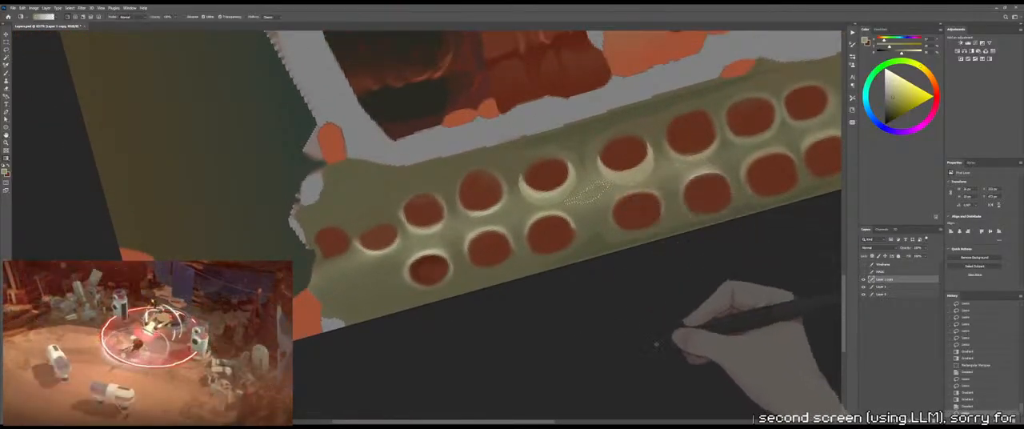
drag(650, 310, 574, 194)
key(m)
click(614, 217)
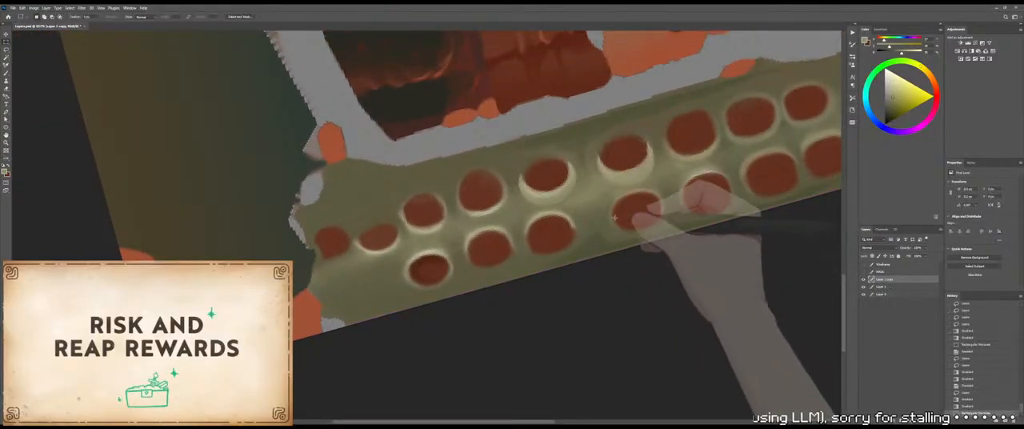
Paint the olive area between the two rimmed sockets with the Brush and blend its edges with the Mixer Brush
key(b)
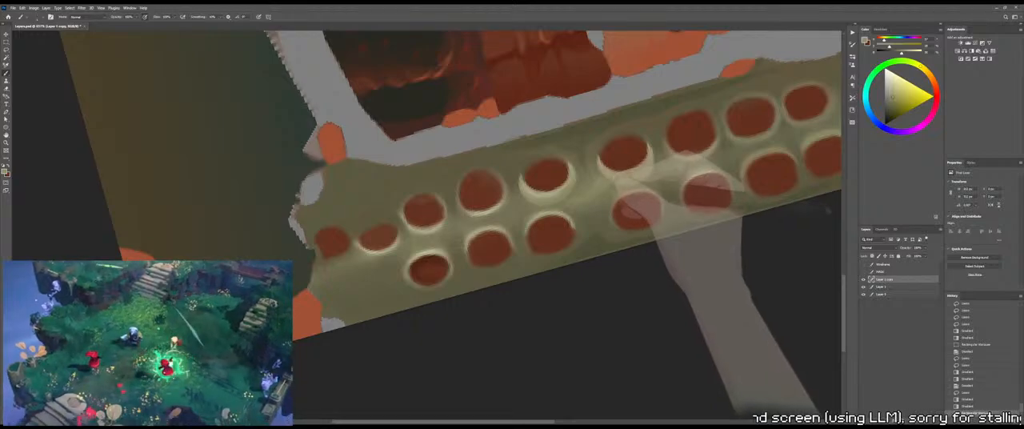
drag(616, 190, 602, 194)
key(shift+b)
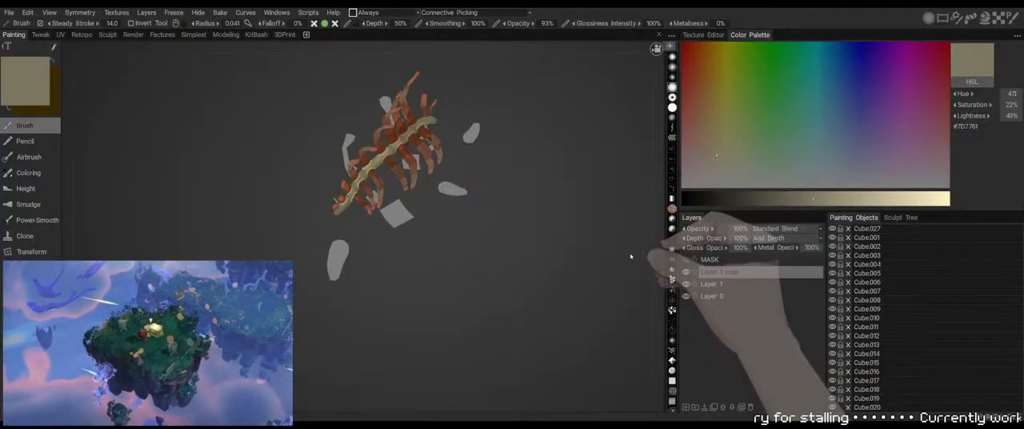
drag(632, 254, 518, 199)
right_drag(518, 199, 552, 191)
drag(553, 191, 505, 212)
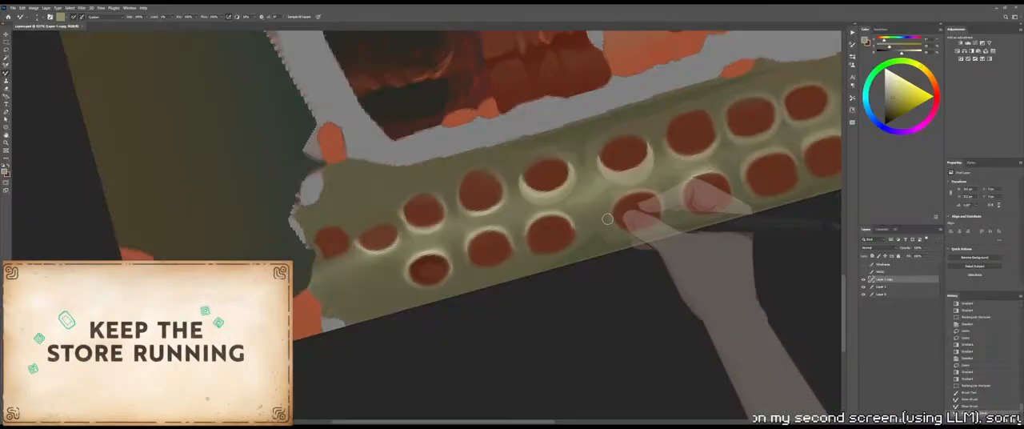
Lasso a small wedge-shaped patch between the two rimmed sockets, shade it with soft olive gradients, and deselect
key(r)
drag(680, 200, 450, 259)
drag(576, 302, 593, 192)
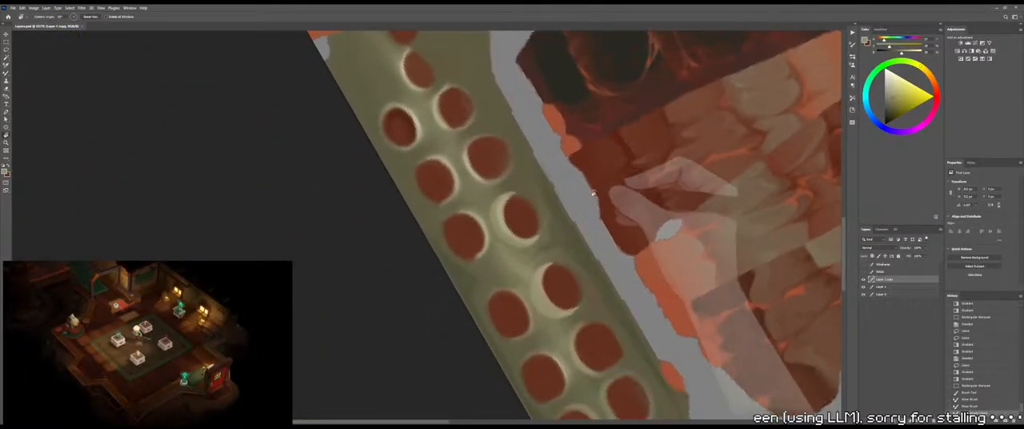
drag(550, 232, 559, 210)
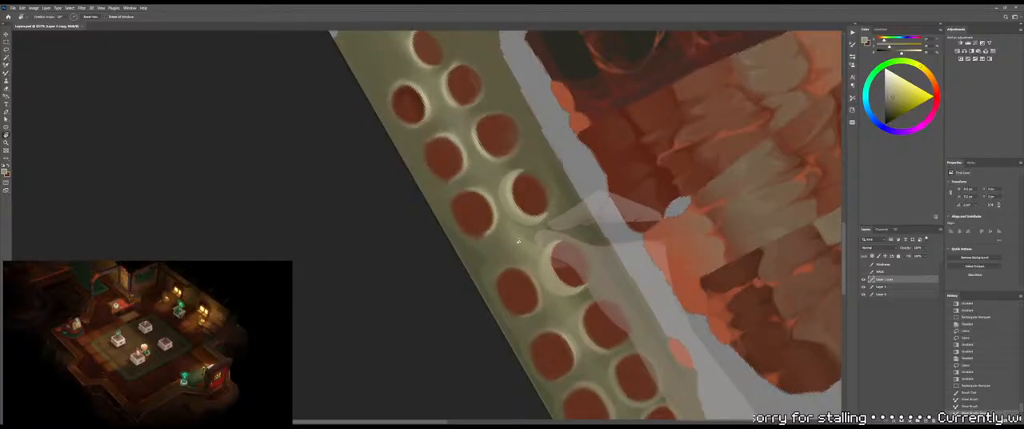
key(l)
drag(502, 224, 521, 261)
key(ctrl+z)
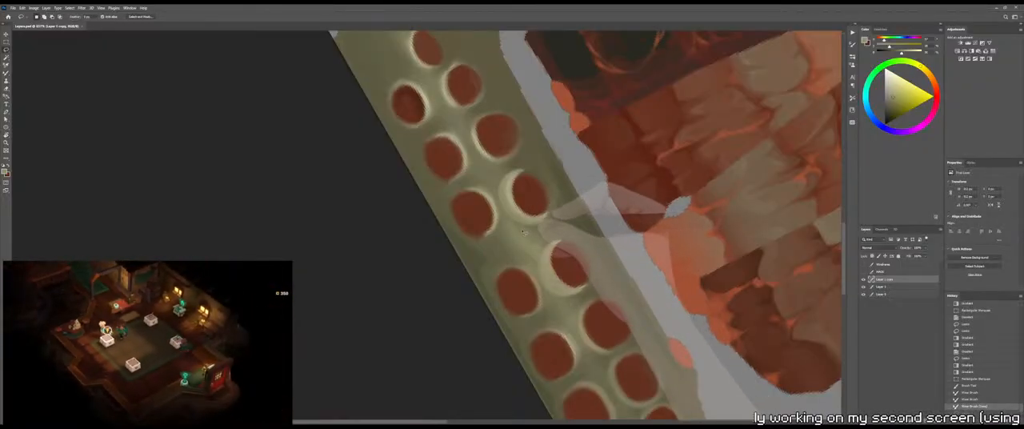
mouse_move(515, 227)
mouse_down()
mouse_move(537, 233)
mouse_move(514, 234)
mouse_up()
key(g)
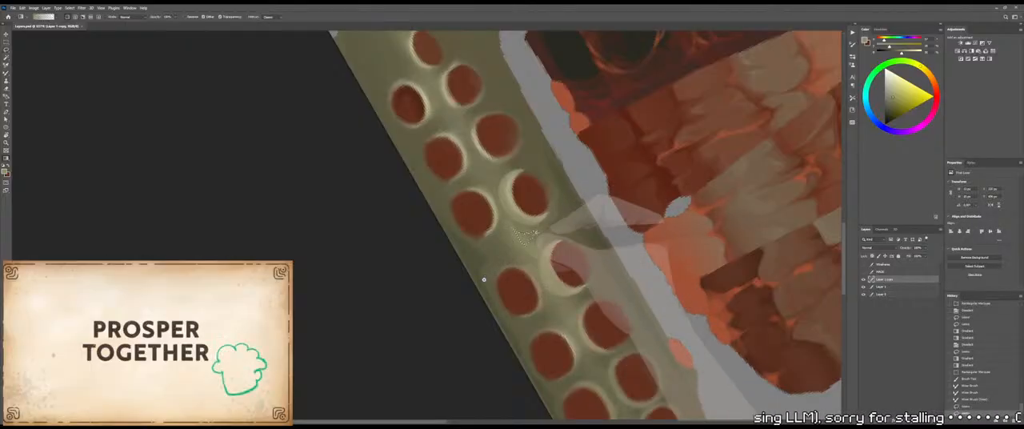
drag(484, 279, 527, 238)
drag(574, 207, 534, 233)
key(m)
click(543, 237)
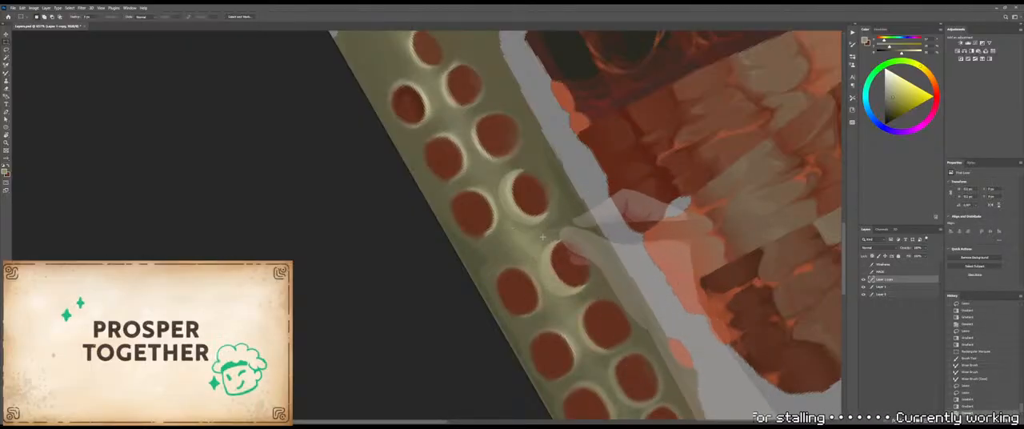
Paint over the patch between the two rimmed sockets with short olive strokes to reshape its shading
key(b)
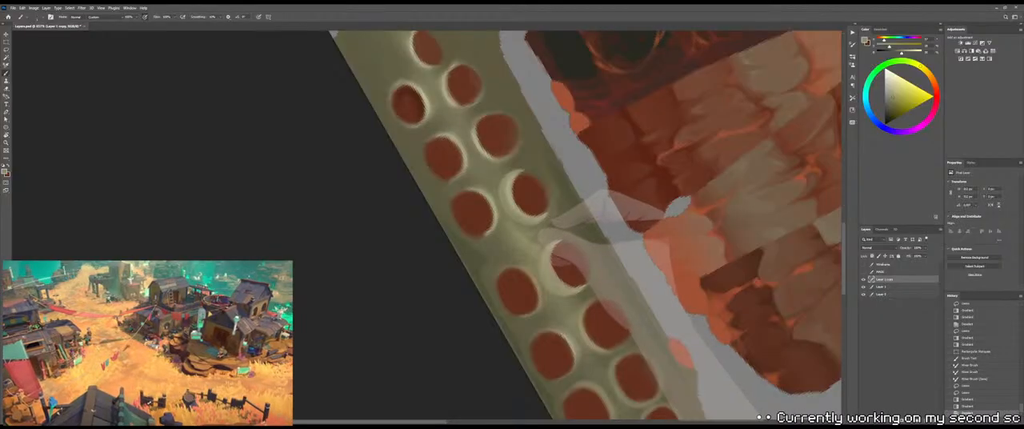
drag(542, 232, 531, 240)
drag(541, 230, 528, 242)
mouse_move(537, 232)
mouse_down()
mouse_move(529, 244)
mouse_move(549, 230)
mouse_move(541, 236)
mouse_up()
alt+click(532, 243)
alt+click(553, 224)
key(shift+b)
key(shift+b)
drag(542, 233, 535, 237)
drag(544, 231, 539, 235)
drag(548, 227, 543, 232)
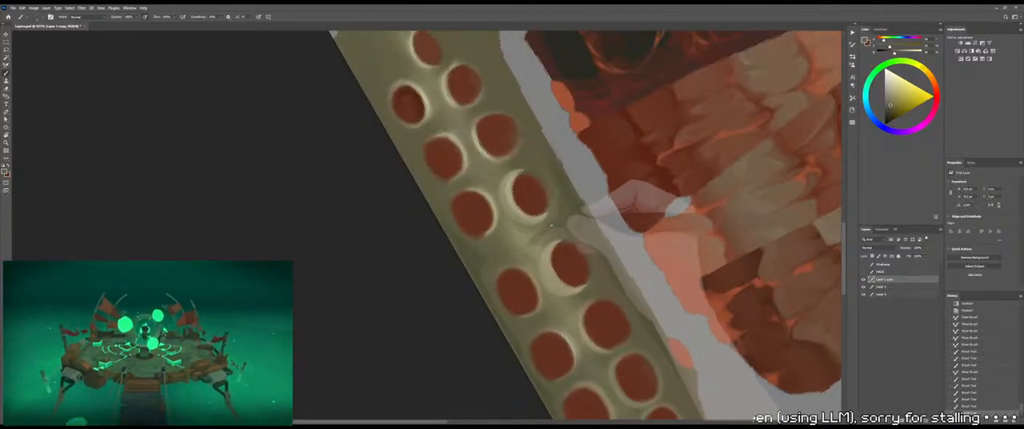
Refine the dark crease beside the lower rimmed socket, alternating the Mixer Brush and Brush to soften it into the olive
key(shift+b)
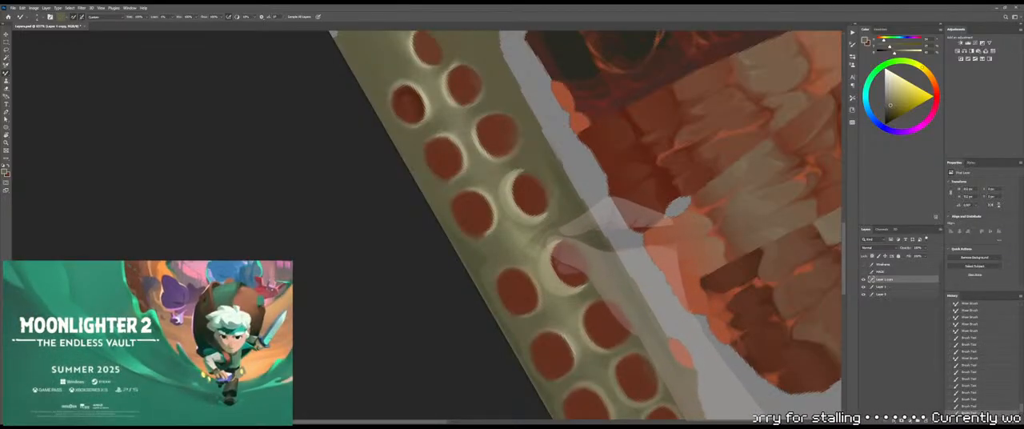
drag(543, 234, 551, 240)
key(shift+b)
scroll(552, 244, down, 6)
scroll(552, 244, up, 7)
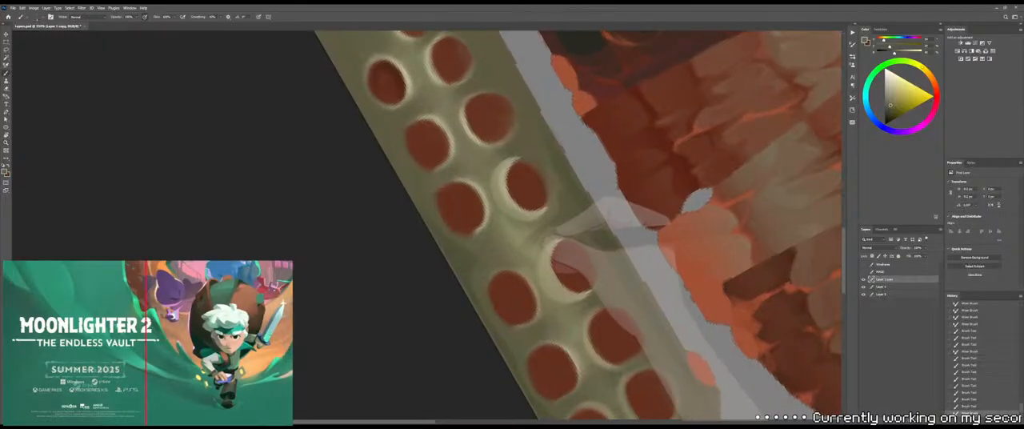
alt+click(524, 236)
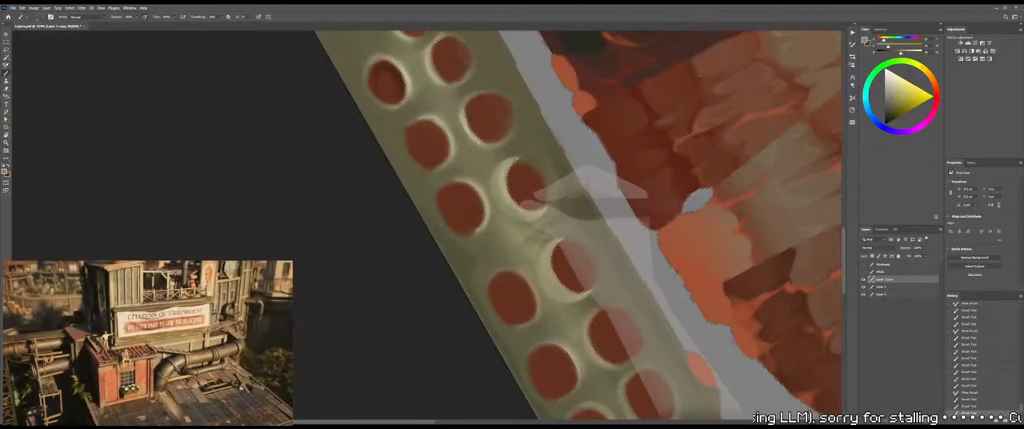
key(shift+b)
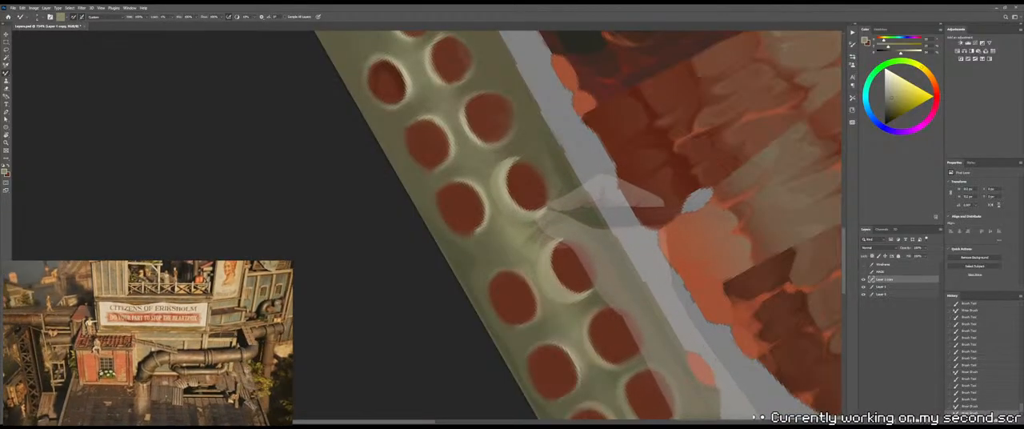
key(shift+b)
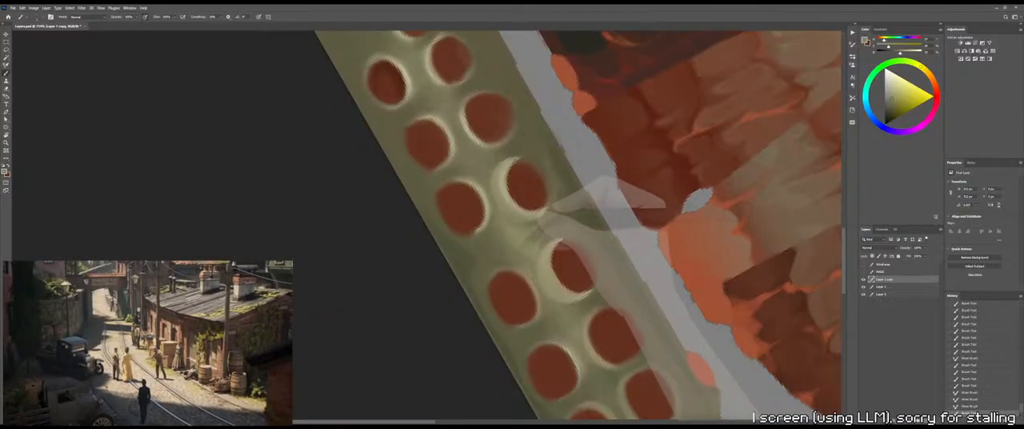
key(shift+b)
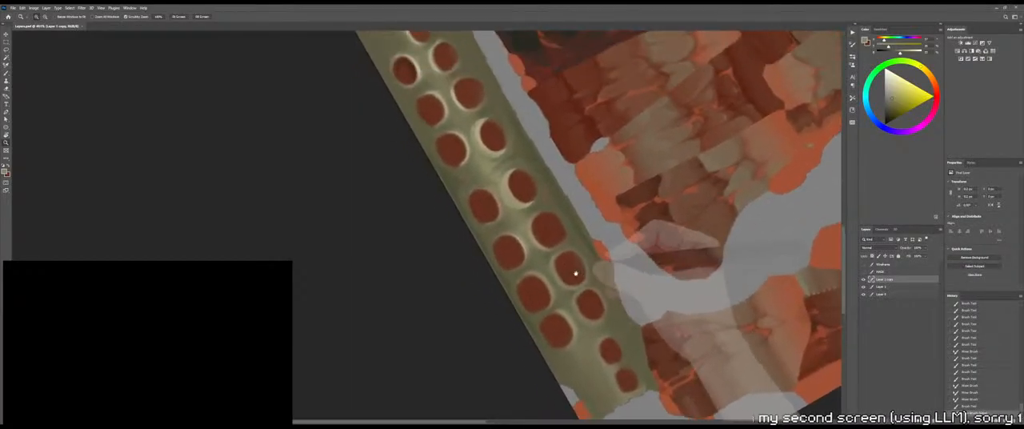
Sample darker olive, lasso a curved patch from the strip's outer edge over the neighbouring outer-row socket, darken it with a gradient, and deselect
key(b)
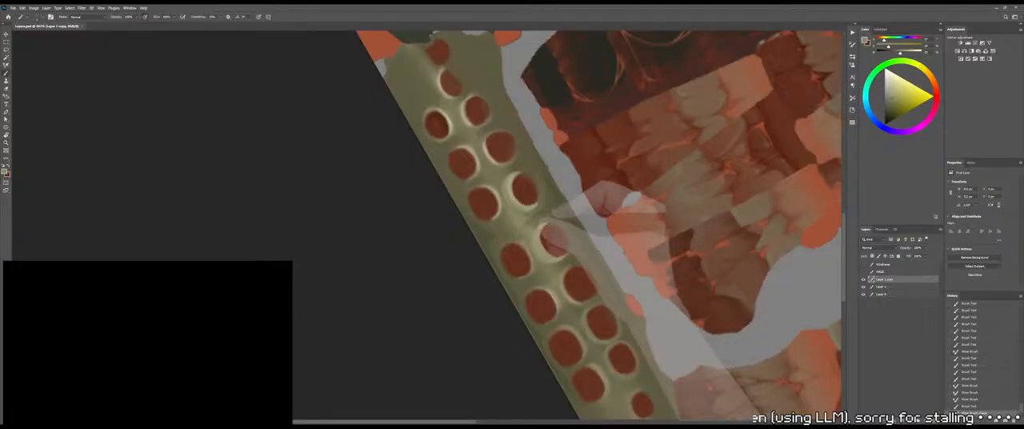
alt+click(550, 210)
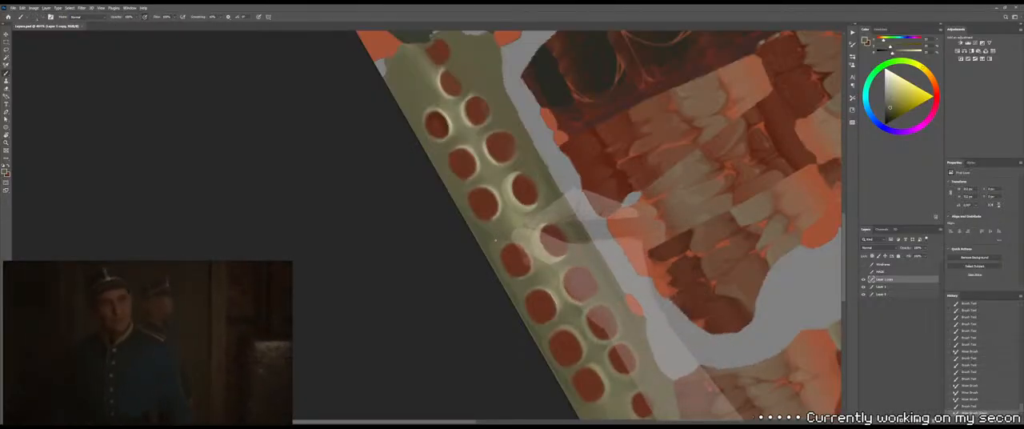
key(l)
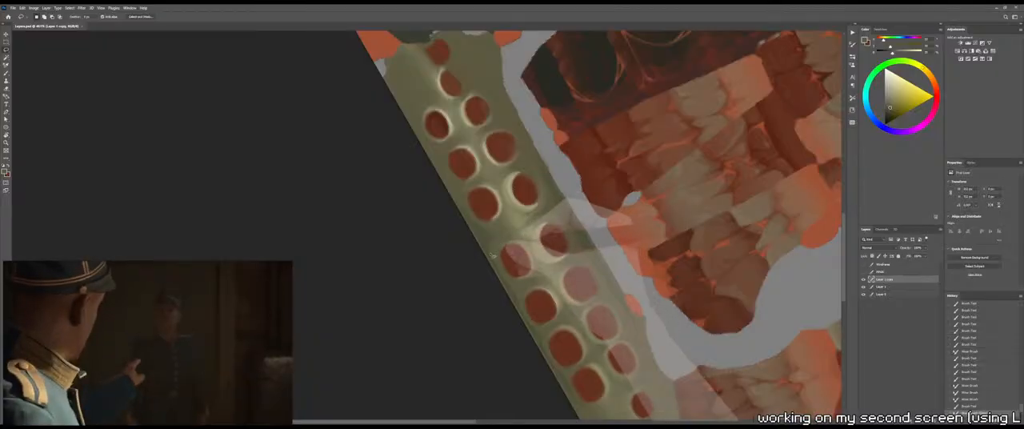
mouse_move(490, 255)
mouse_down()
mouse_move(524, 230)
mouse_move(483, 244)
mouse_up()
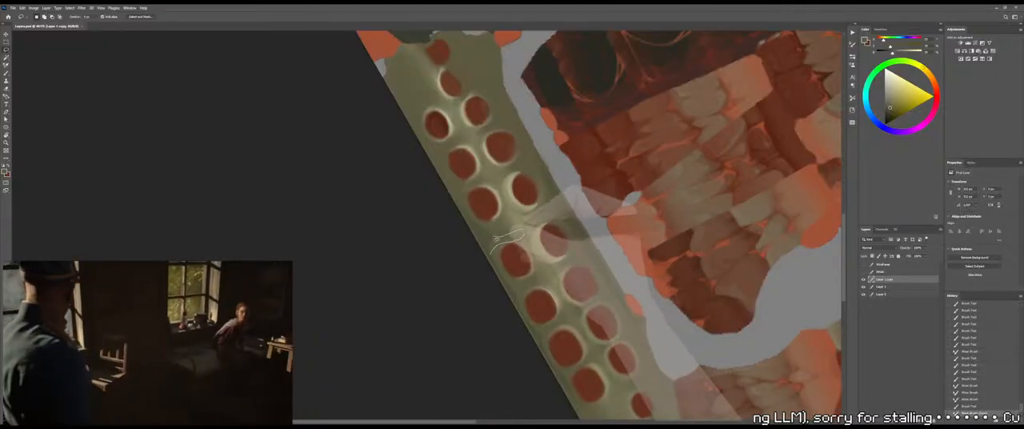
key(g)
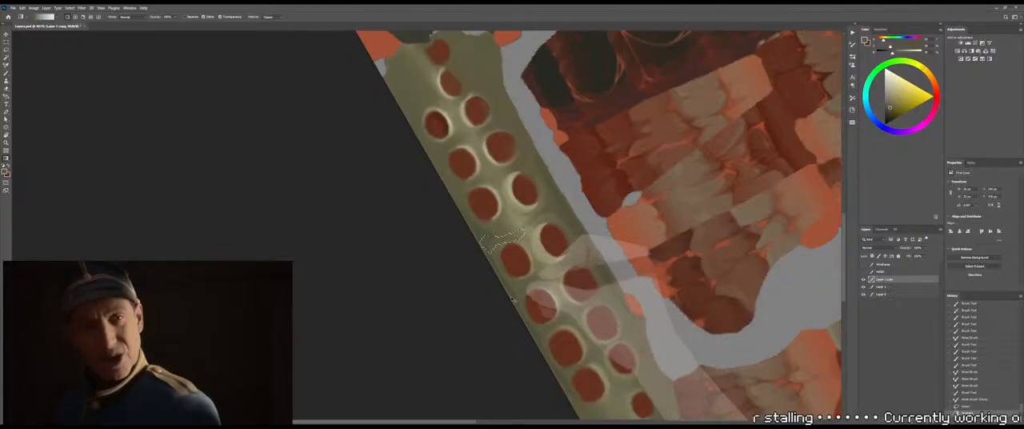
alt+click(560, 201)
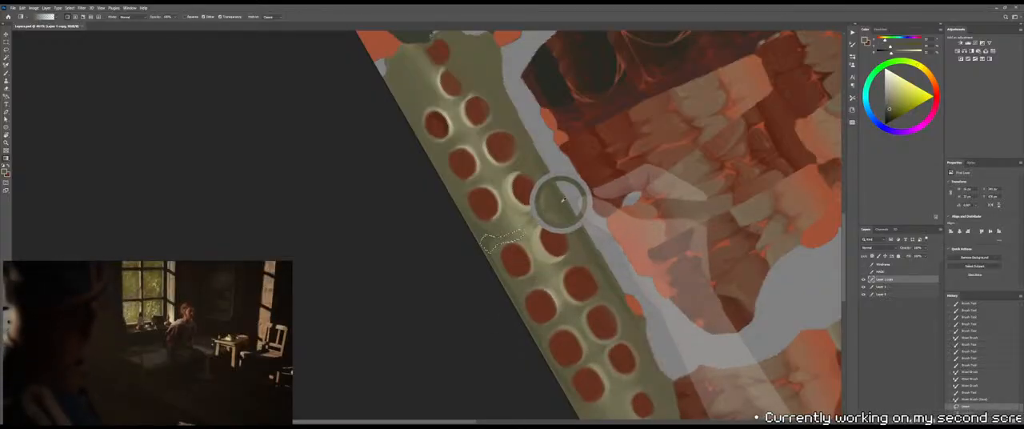
drag(509, 299, 495, 240)
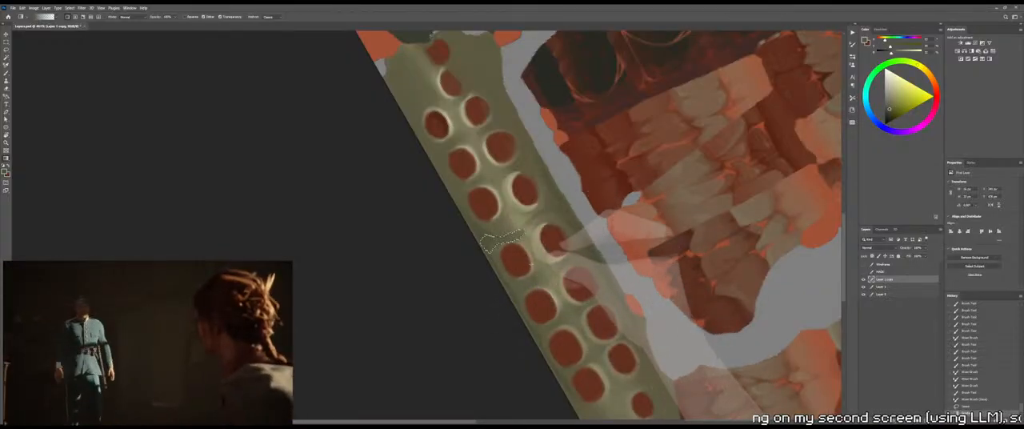
key(l)
key(ctrl+d)
Blend the shaded patch diagonally across the strip between the two rimmed sockets with the Mixer Brush
key(b)
key(shift+b)
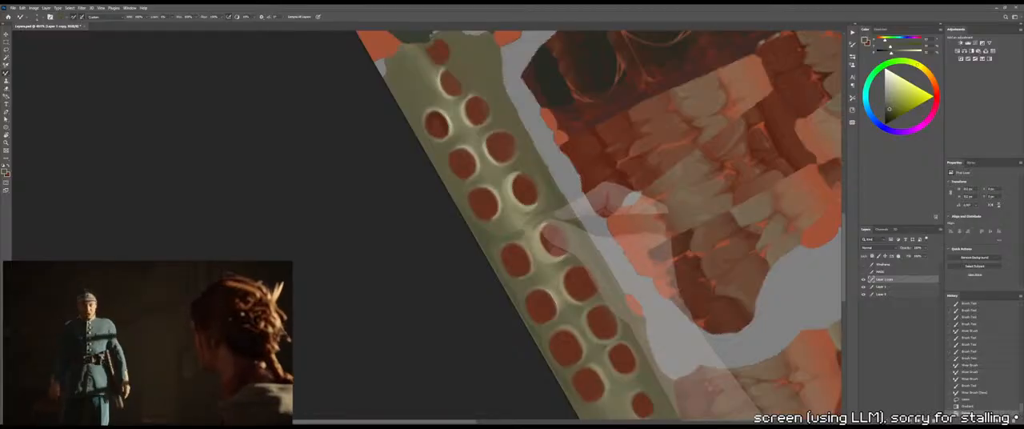
drag(497, 235, 520, 224)
drag(511, 231, 541, 217)
drag(507, 232, 545, 216)
drag(528, 229, 552, 214)
drag(543, 222, 555, 213)
mouse_move(547, 219)
mouse_down()
mouse_move(558, 211)
mouse_move(537, 215)
mouse_up()
drag(523, 225, 534, 218)
Brush lighter olive strokes onto the ridge between the socket rows and soften them with the Mixer Brush
key(b)
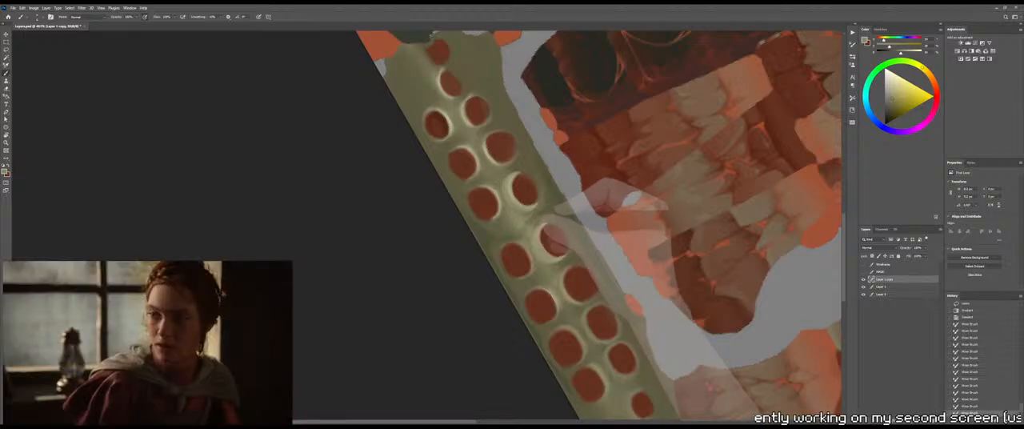
drag(517, 227, 531, 217)
drag(521, 223, 533, 220)
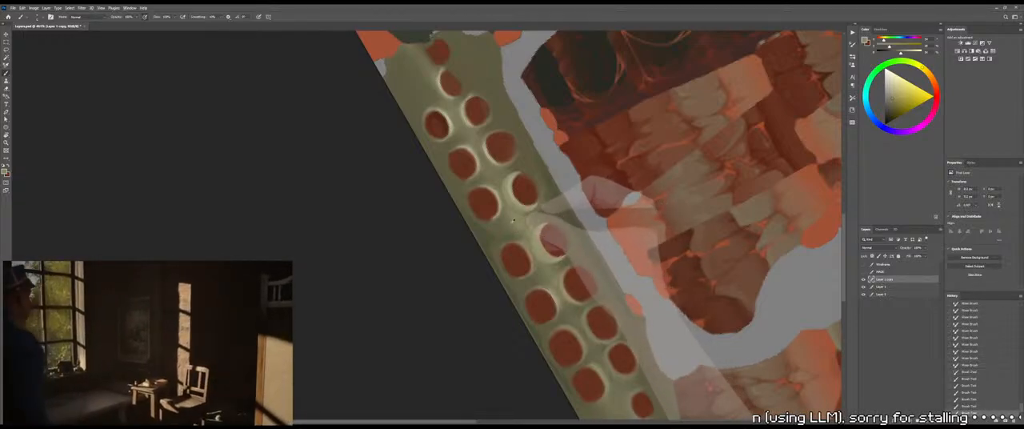
key(shift+b)
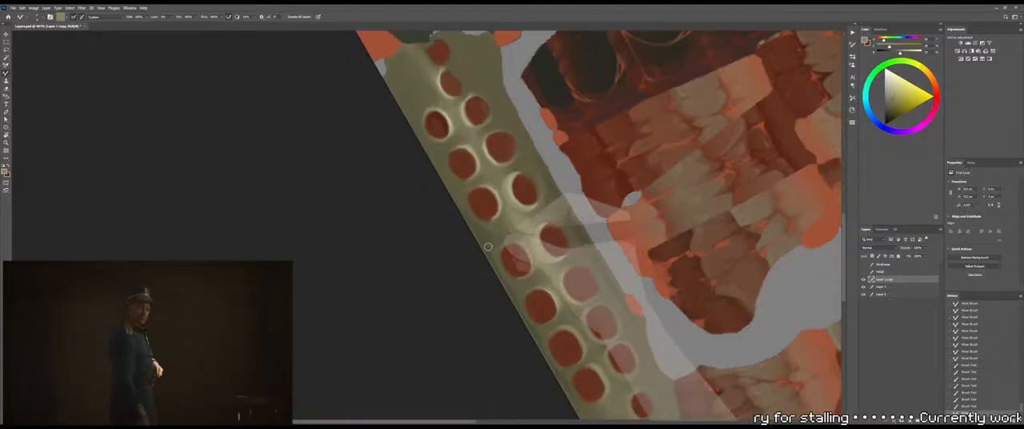
key(shift+b)
Lasso a rounded patch between two outer-row sockets at the strip's edge, darken it with a gradient, and deselect
key(l)
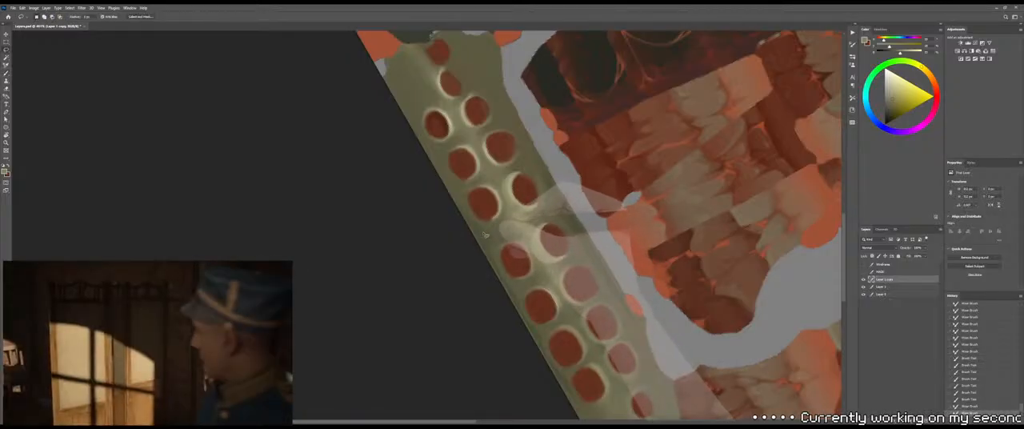
mouse_move(489, 231)
mouse_down()
mouse_move(504, 208)
mouse_move(500, 233)
mouse_move(483, 234)
mouse_up()
key(ctrl+d)
key(g)
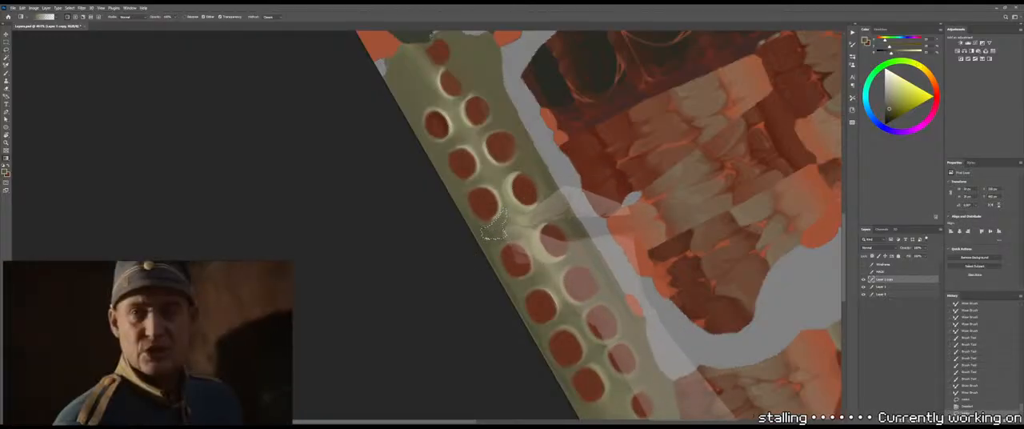
key(ctrl+d)
key(l)
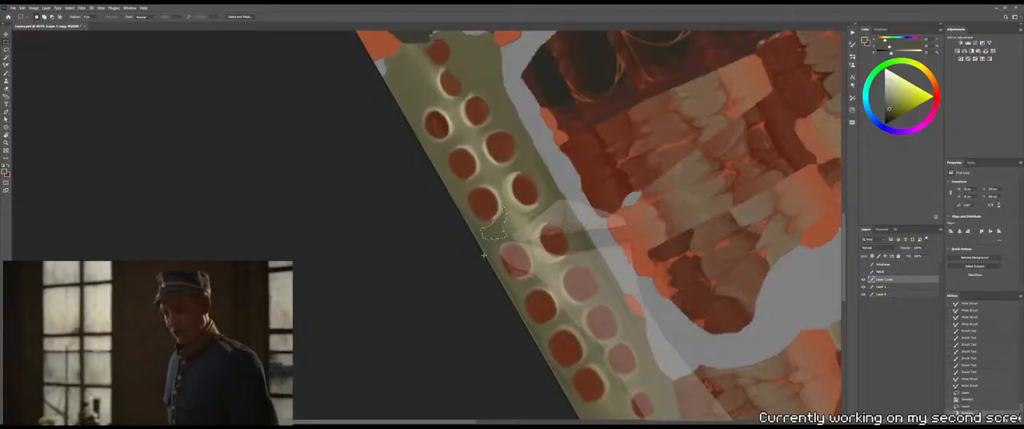
key(b)
drag(503, 211, 515, 217)
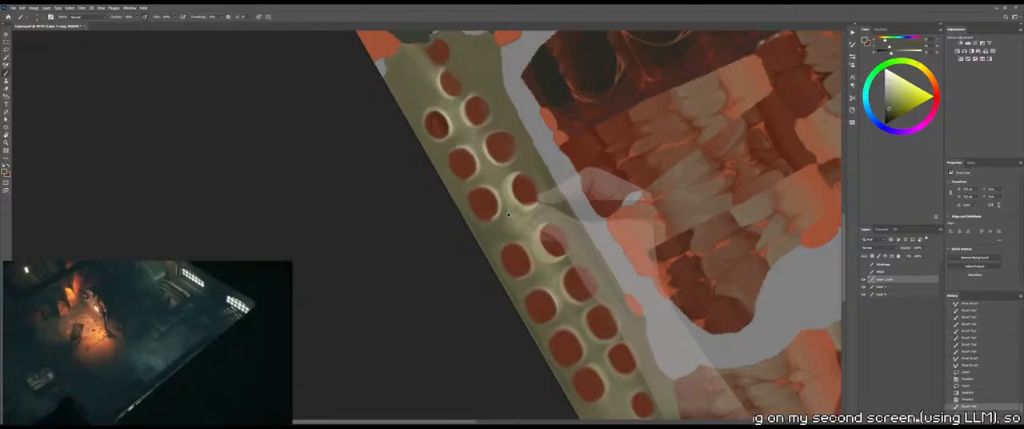
key(ctrl+z)
key(ctrl+z)
Blend the edge of the darkened patch into the pale ridge below the upper rimmed socket with the Mixer Brush
key(shift+b)
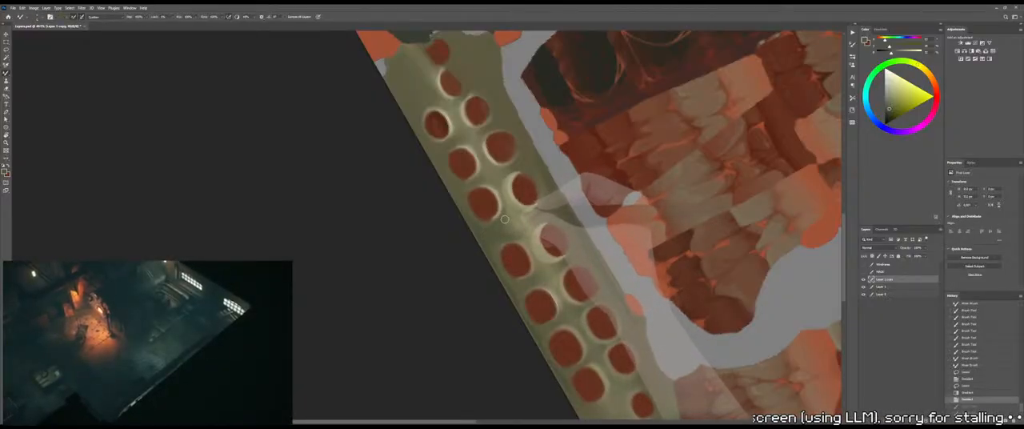
drag(505, 212, 514, 219)
drag(510, 213, 522, 216)
drag(516, 211, 529, 208)
drag(523, 205, 533, 213)
drag(522, 202, 525, 203)
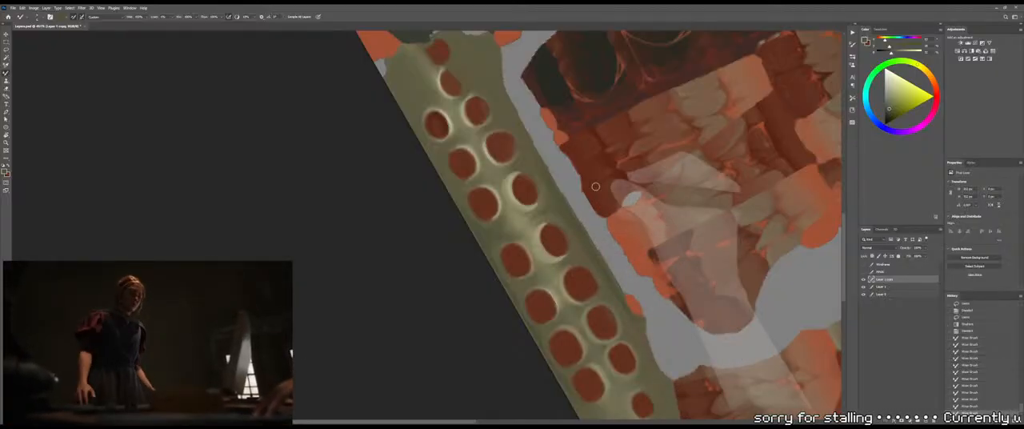
Lasso a narrow winding strip between the two socket rows, lighten it with a sampled pale olive gradient, and deselect
drag(532, 234, 463, 157)
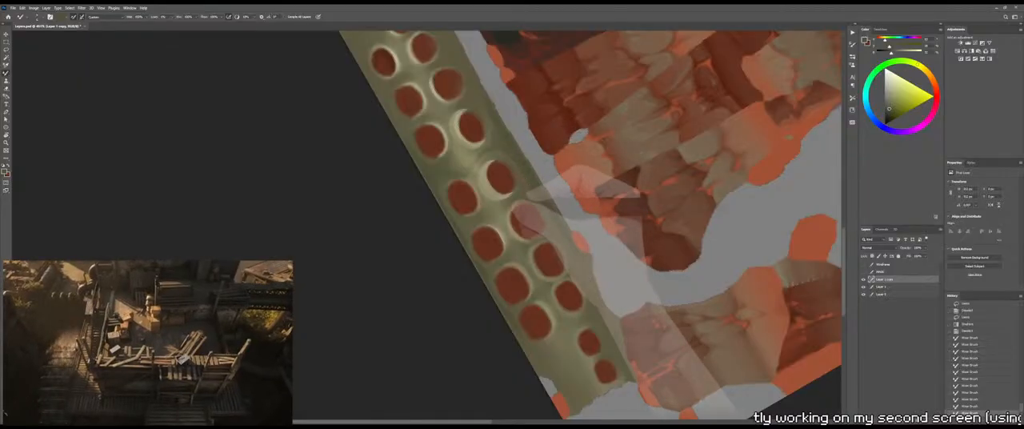
mouse_move(492, 182)
mouse_down()
mouse_move(472, 160)
mouse_move(512, 235)
mouse_up()
key(l)
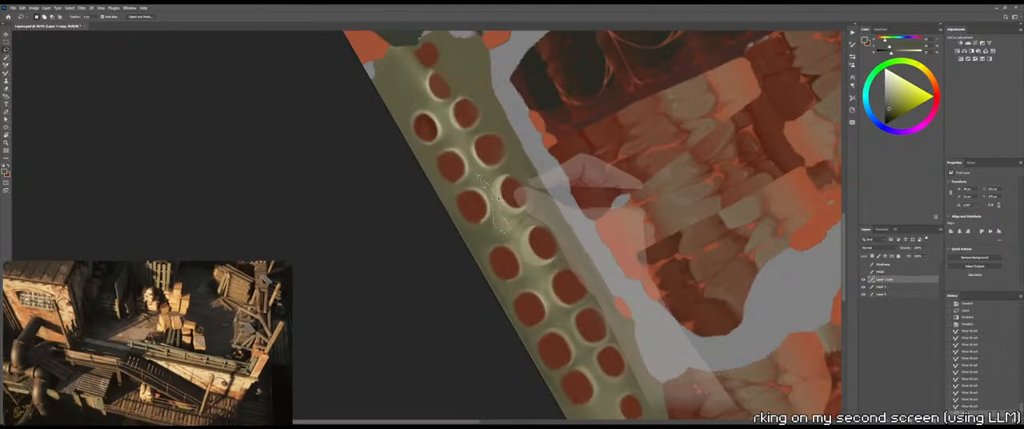
key(g)
alt+click(499, 179)
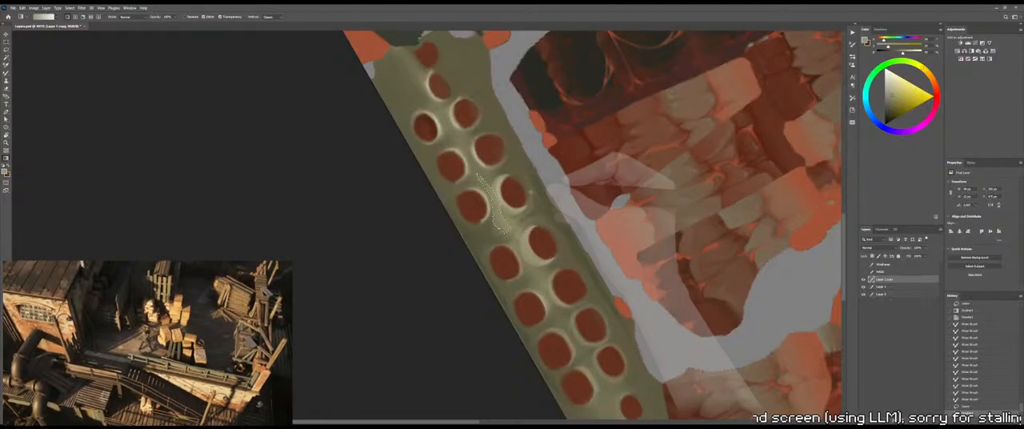
key(ctrl+d)
Blend the edge of the lightened strip between the middle sockets with the Brush and Mixer Brush, undoing the last stroke
key(z)
mouse_move(569, 182)
mouse_down()
mouse_move(546, 191)
mouse_move(558, 184)
mouse_up()
key(b)
key(shift+b)
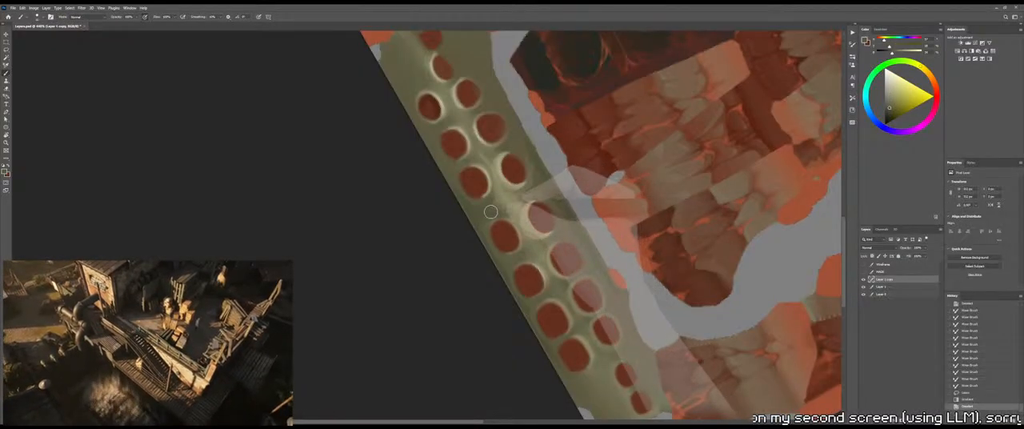
key(shift+b)
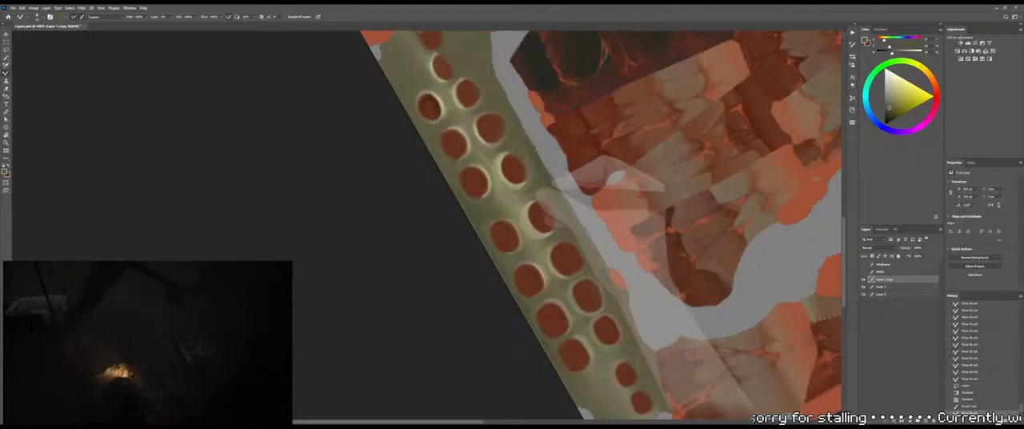
key(shift+b)
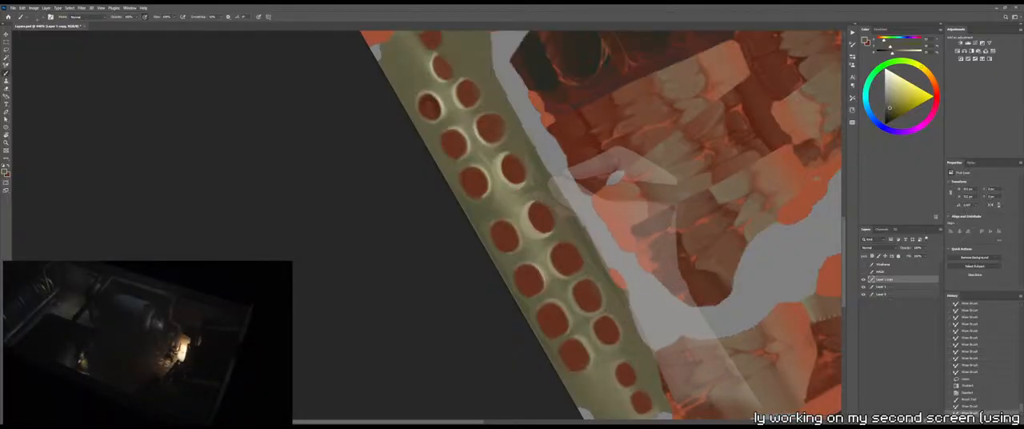
key(shift+b)
key(shift+b)
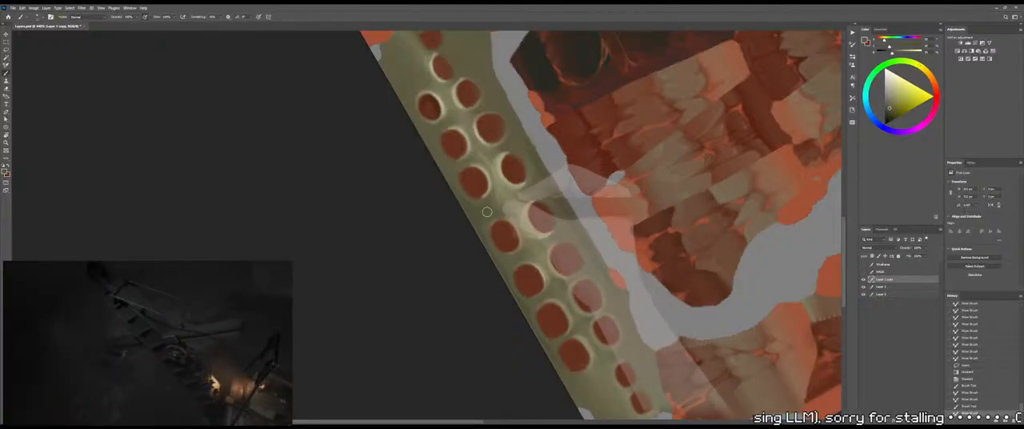
key(ctrl+z)
Brush sampled olive strokes over the ridge between the two socket rows to smooth its shading around the middle sockets
alt+right_drag(489, 196, 486, 209)
drag(486, 209, 515, 199)
alt+click(505, 206)
drag(511, 200, 521, 206)
mouse_move(515, 196)
mouse_down()
mouse_move(522, 205)
mouse_move(500, 158)
mouse_up()
alt+click(502, 178)
alt+click(501, 156)
drag(504, 152, 499, 159)
mouse_move(500, 155)
mouse_down()
mouse_move(501, 167)
mouse_move(498, 149)
mouse_up()
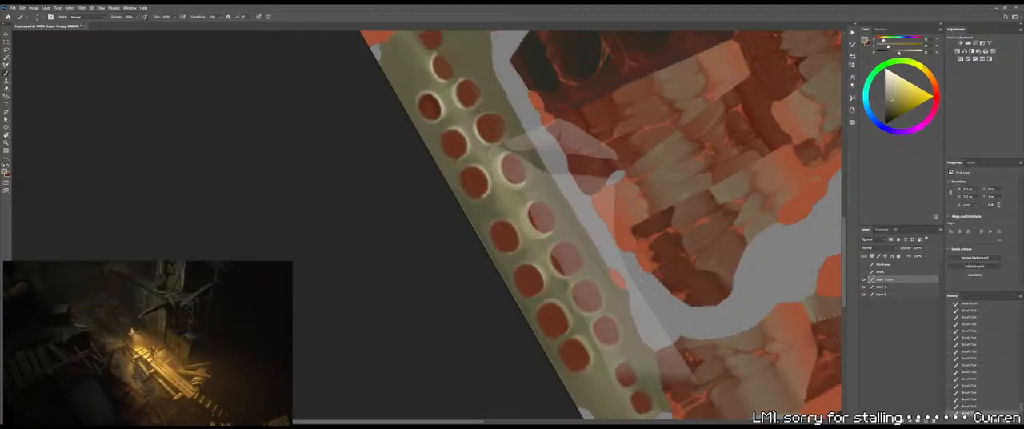
Refine the socket rims and the olive gaps between neighbouring outer-row sockets with small brush strokes in sampled dark and pale olives
alt+scroll(524, 164, up, 4)
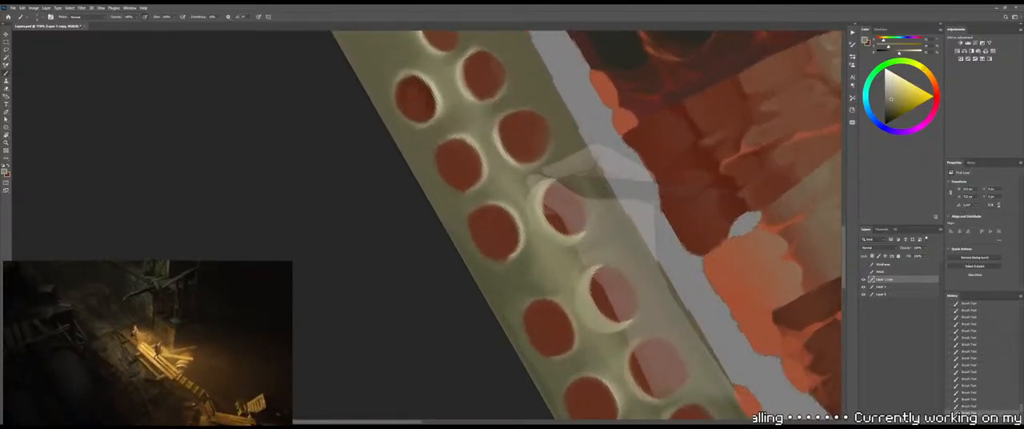
alt+click(520, 202)
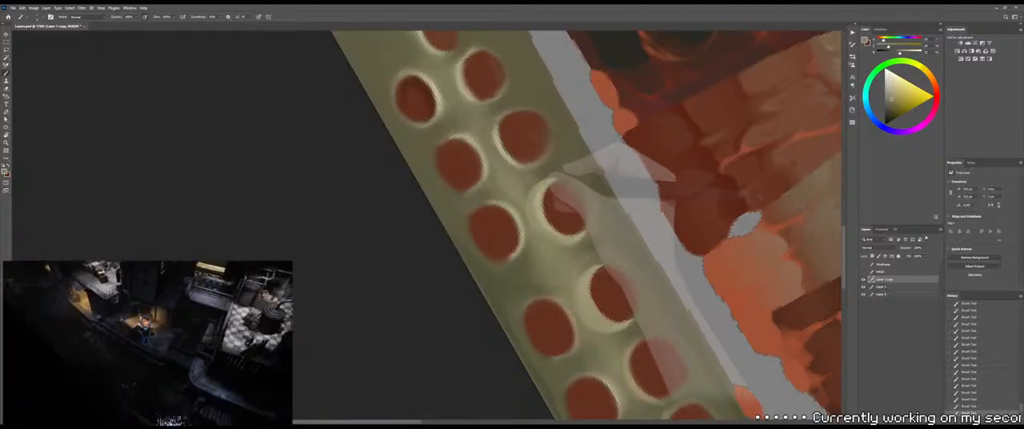
alt+click(538, 162)
drag(539, 208, 529, 219)
alt+click(521, 199)
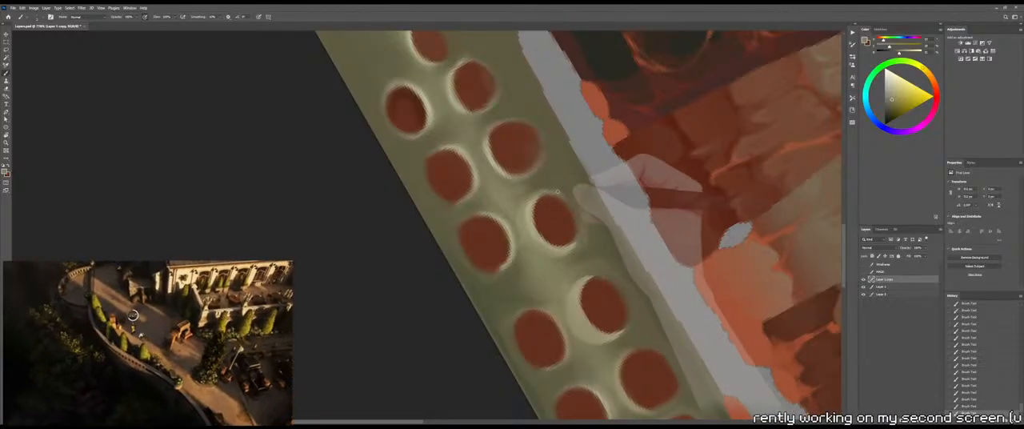
alt+click(588, 280)
alt+click(582, 316)
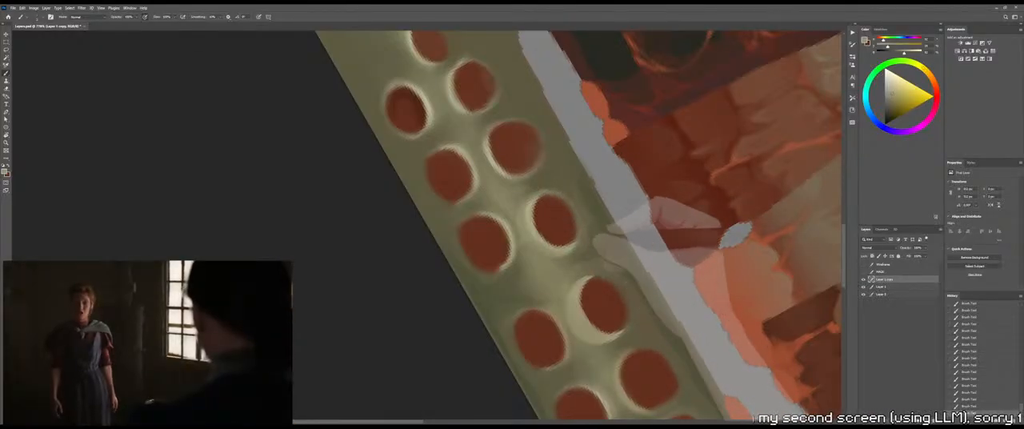
Save the texture and switch to 3DCoat to check the sockets on the model
alt+scroll(588, 268, down, 5)
key(ctrl+s)
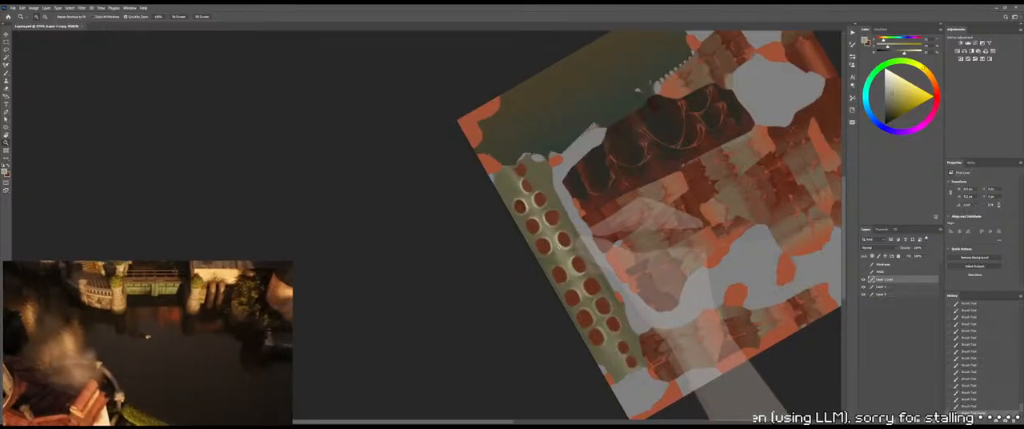
key(alt+Tab)
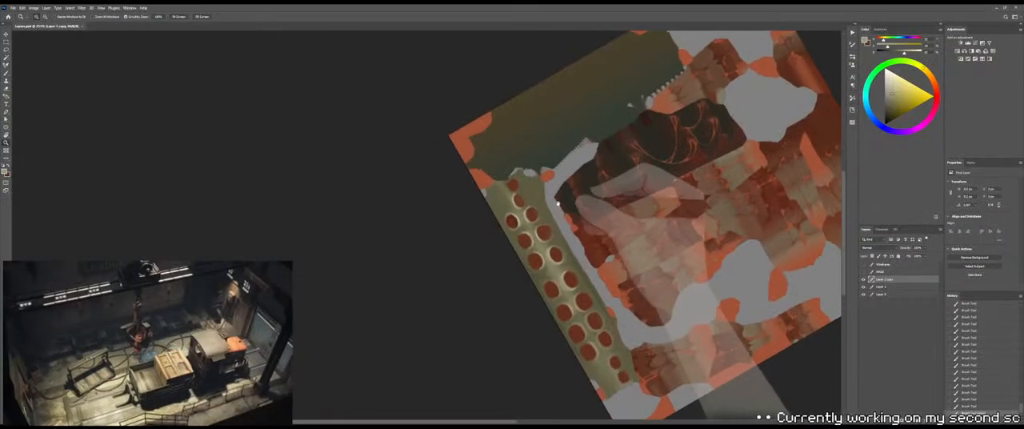
Return to Photoshop, try touch-up strokes around the upper outer-row sockets, and undo them
alt+scroll(556, 203, up, 5)
key(b)
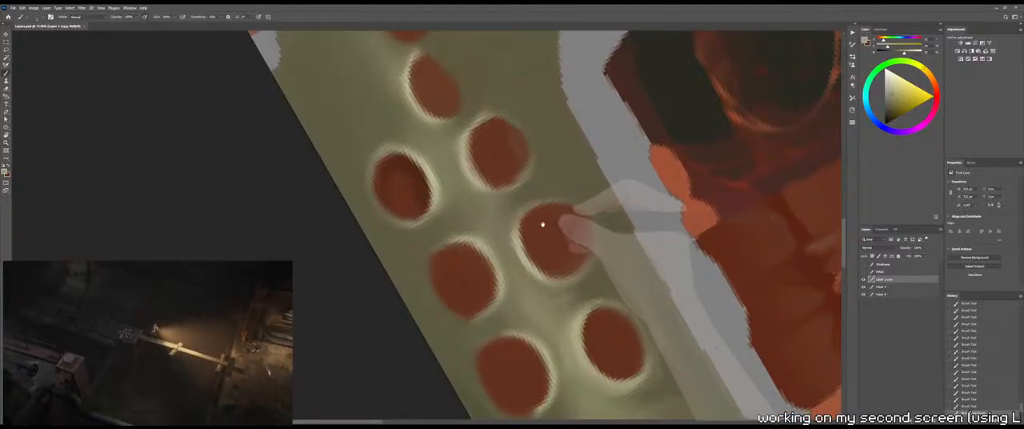
alt+scroll(535, 216, up, 2)
drag(591, 224, 583, 269)
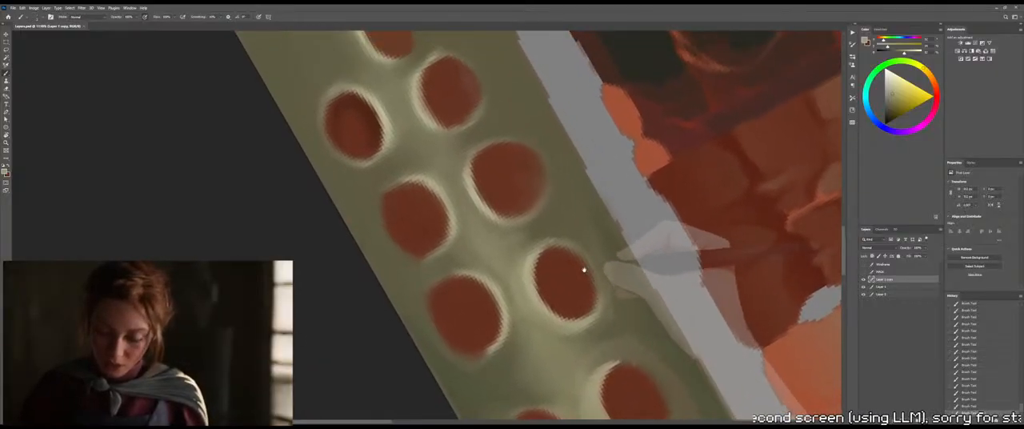
mouse_move(546, 191)
mouse_down()
mouse_move(568, 254)
mouse_move(539, 160)
mouse_move(561, 220)
mouse_up()
key(ctrl+z)
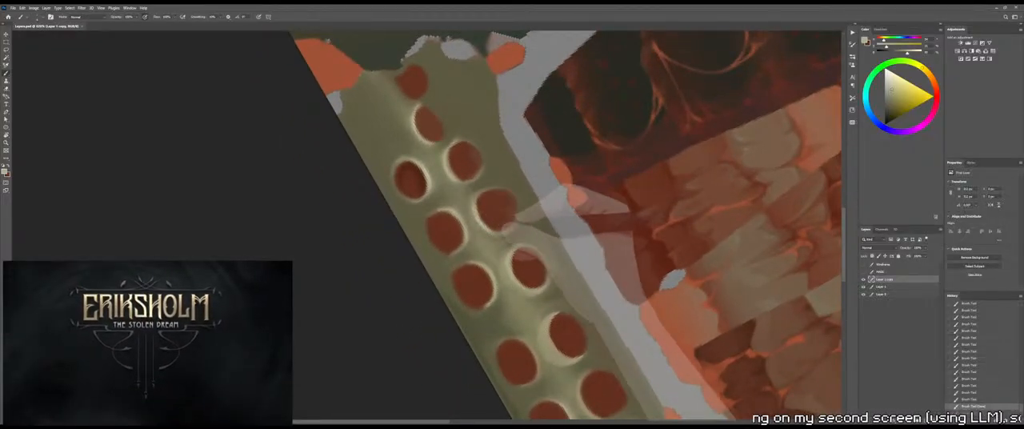
key(ctrl+z)
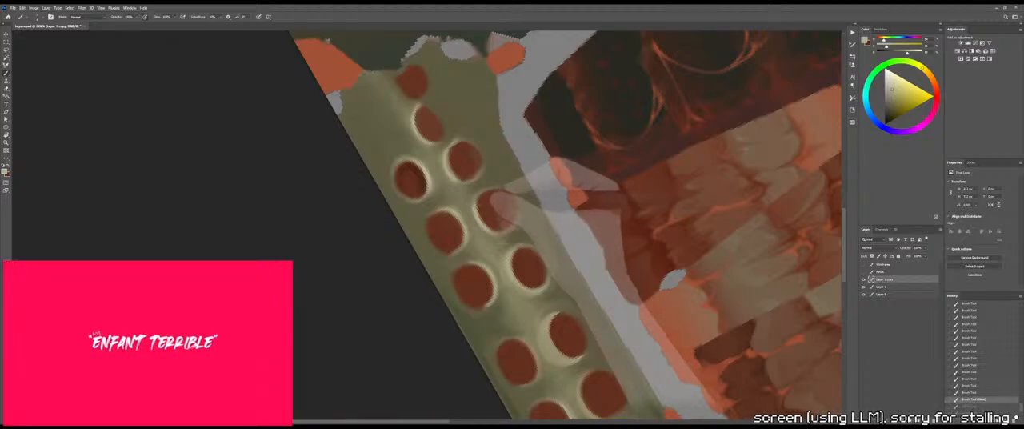
Brush sampled olive tones into the gap between the two upper outer-row sockets and along their facing rims
mouse_move(495, 215)
mouse_down()
mouse_move(510, 227)
mouse_move(493, 230)
mouse_up()
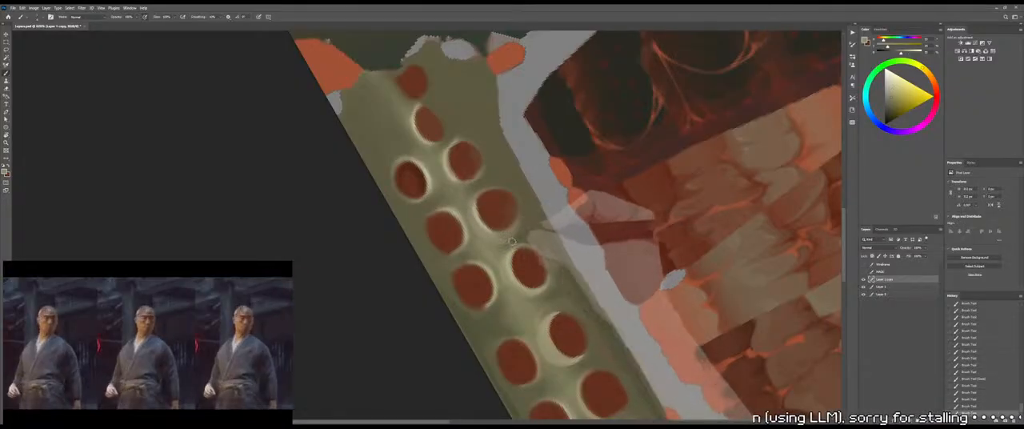
drag(514, 251, 535, 248)
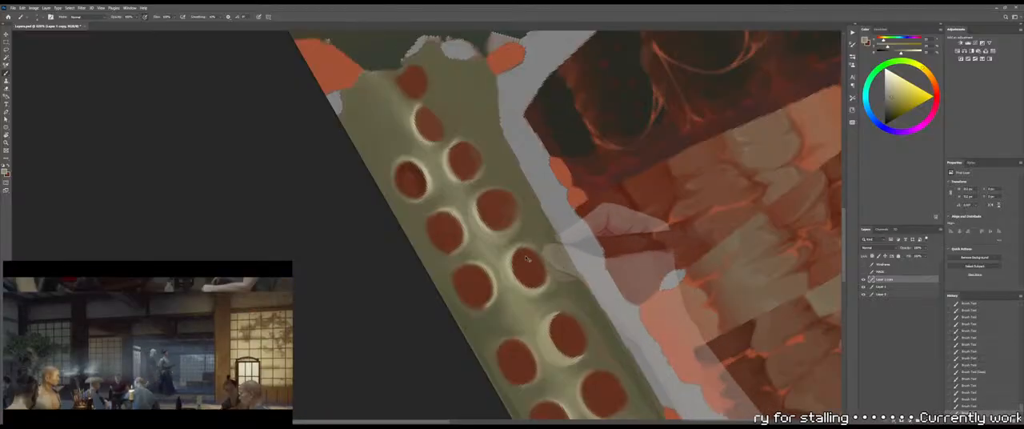
alt+click(528, 228)
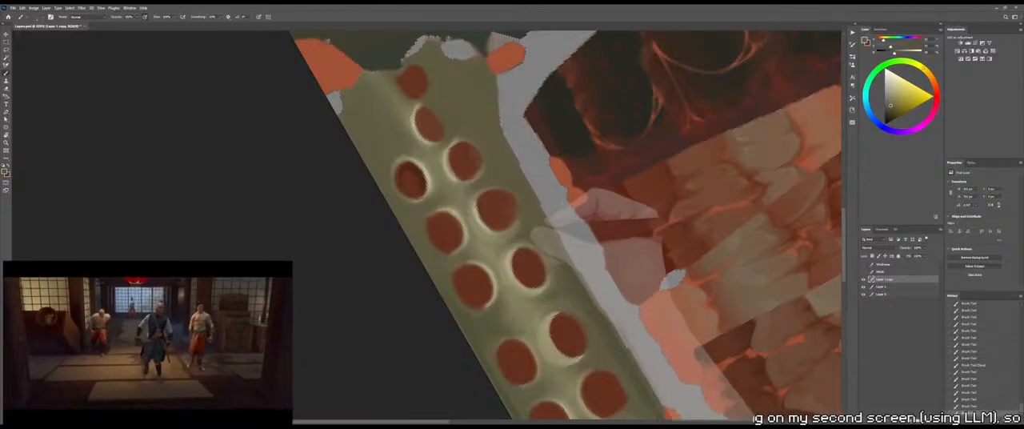
drag(488, 245, 520, 234)
Soften the strokes on the ridge between the upper socket rows, alternating the Mixer Brush with the Brush
key(shift+b)
key(shift+b)
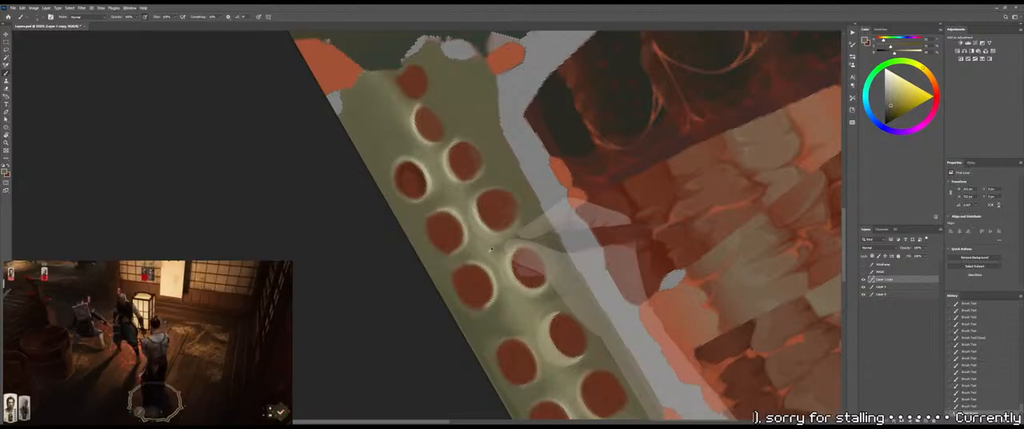
alt+click(497, 249)
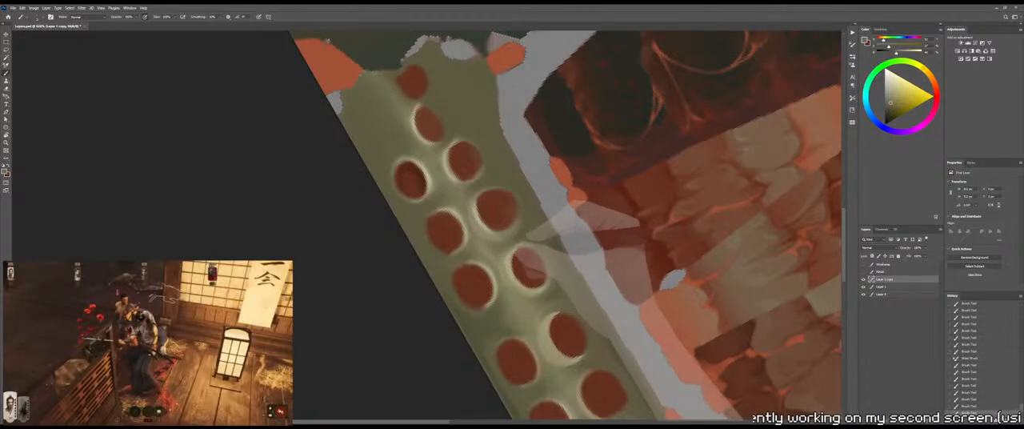
key(shift+b)
key(shift+b)
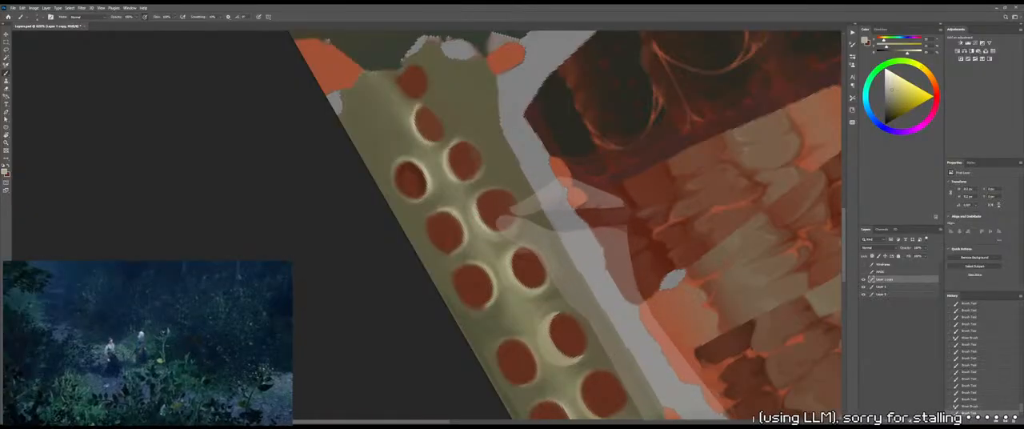
Brush pale olive highlights along the rims of the upper outer-row sockets and onto the adjoining ridge
drag(498, 214, 507, 227)
drag(513, 218, 518, 224)
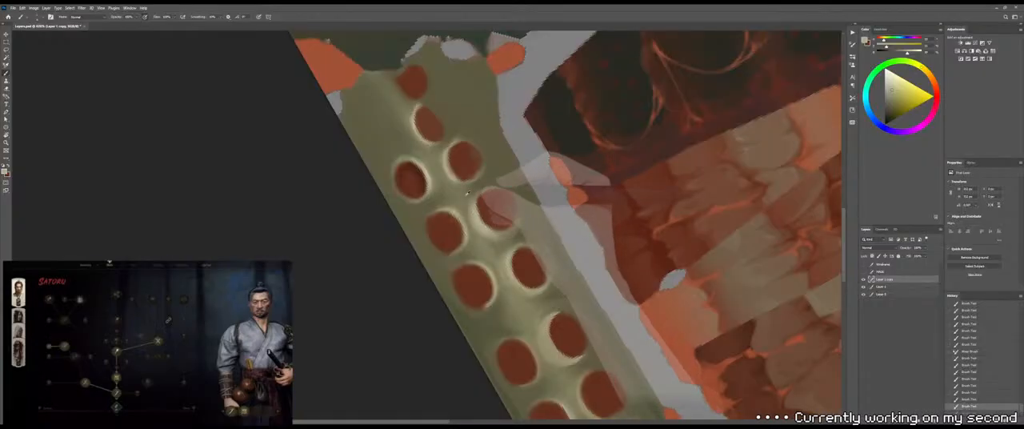
alt+click(469, 196)
drag(502, 216, 505, 209)
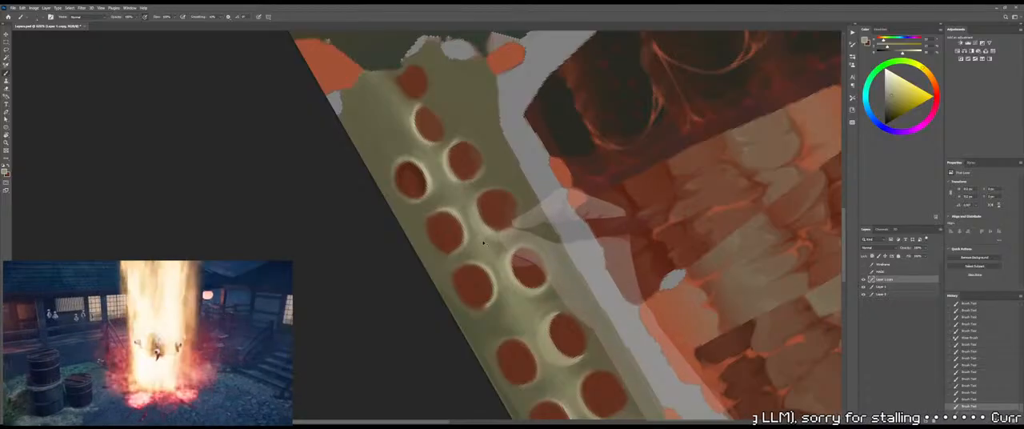
ctrl+drag(482, 236, 457, 238)
Touch up the rim of the mid-strip outer-row socket and the ridge beside it with sampled olives, undoing the last two strokes
mouse_move(526, 324)
mouse_down()
mouse_move(514, 265)
mouse_move(478, 213)
mouse_move(501, 214)
mouse_up()
alt+click(484, 222)
alt+click(486, 231)
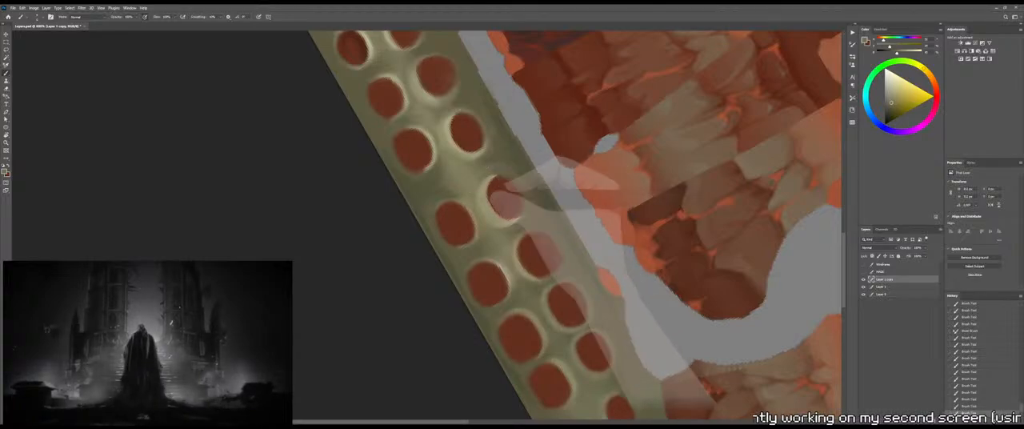
alt+click(519, 225)
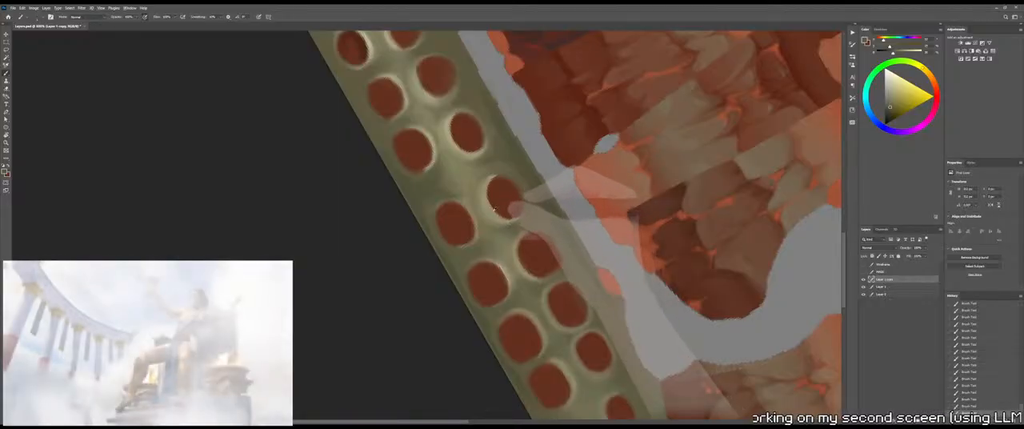
alt+click(493, 210)
alt+click(492, 207)
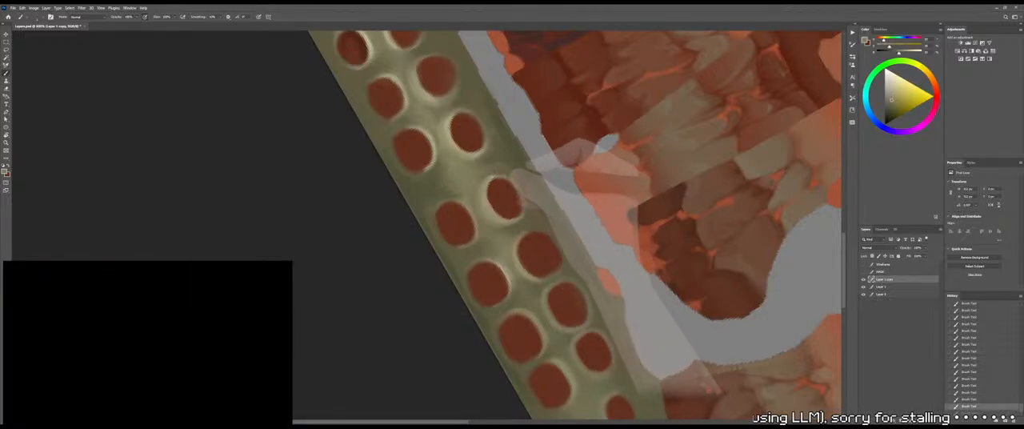
key(ctrl+z)
key(ctrl+z)
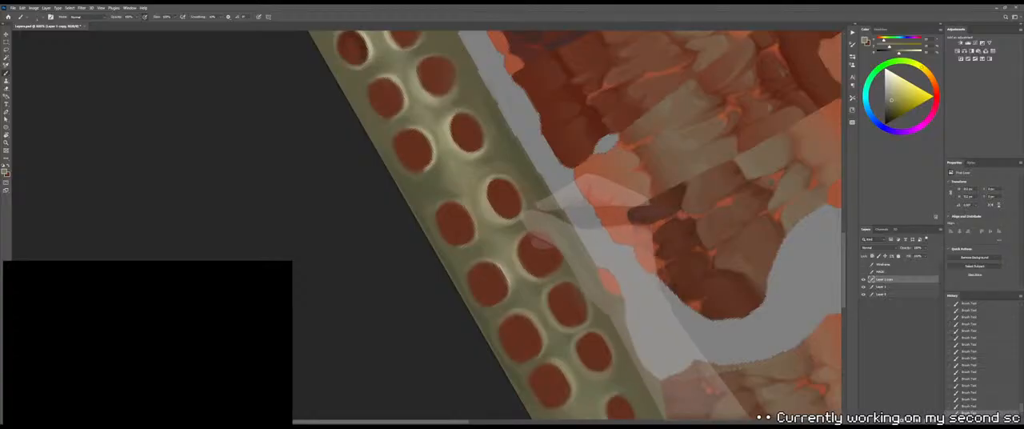
Save the texture and switch to 3DCoat to inspect the repainted spine strip on the model
key(z)
mouse_move(523, 219)
mouse_down()
mouse_move(488, 228)
mouse_move(530, 220)
mouse_up()
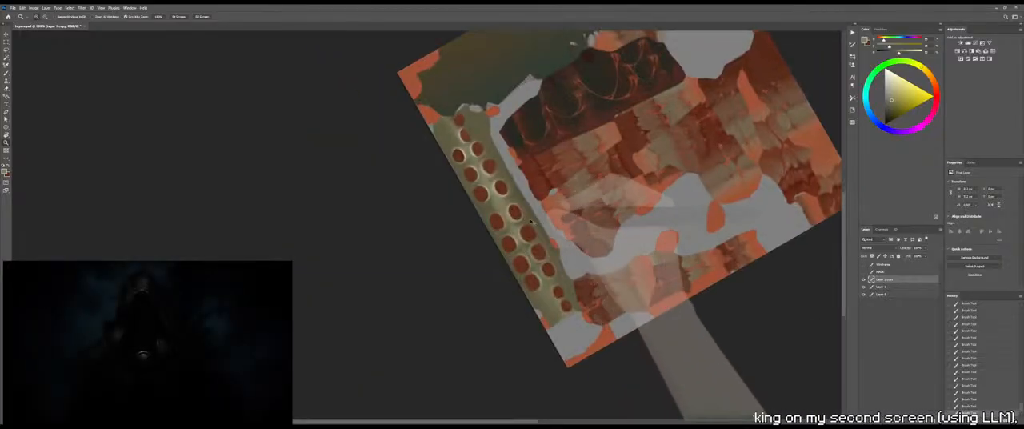
key(ctrl+s)
key(alt+Tab)
mouse_move(553, 197)
mouse_down()
mouse_move(547, 165)
mouse_move(587, 201)
mouse_move(559, 167)
mouse_move(548, 118)
mouse_move(556, 161)
mouse_move(500, 117)
mouse_move(500, 128)
mouse_move(540, 147)
mouse_move(541, 160)
mouse_move(532, 153)
mouse_move(555, 114)
mouse_move(489, 192)
mouse_move(544, 176)
mouse_move(520, 198)
mouse_up()
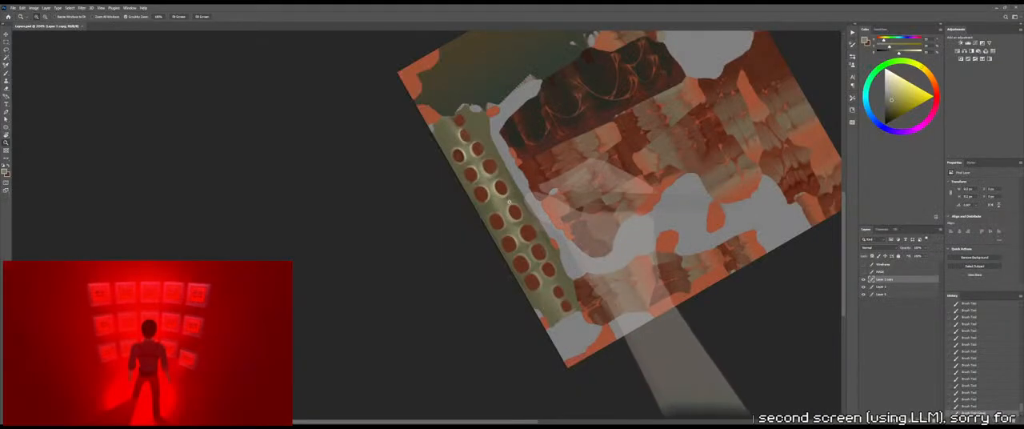
scroll(523, 190, up, 5)
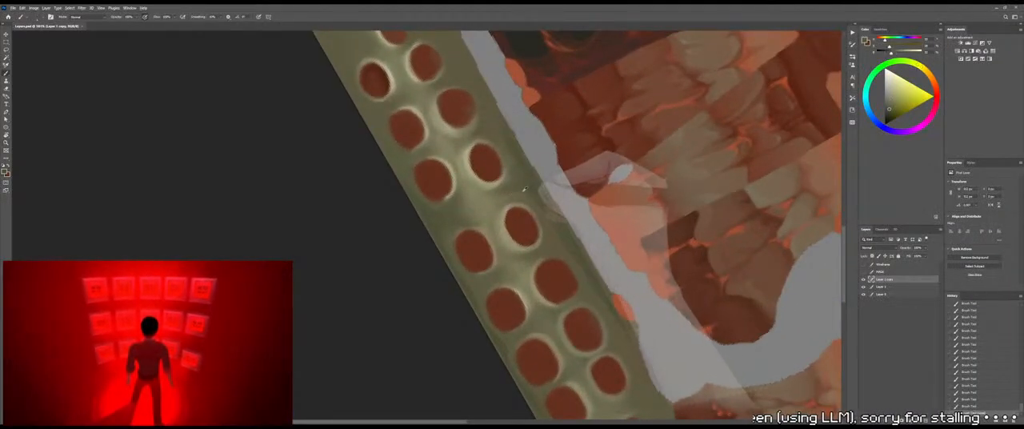
Return to Photoshop and brush darker olive shading around the outer-row sockets along the middle and lower strip
key(z)
drag(526, 182, 518, 184)
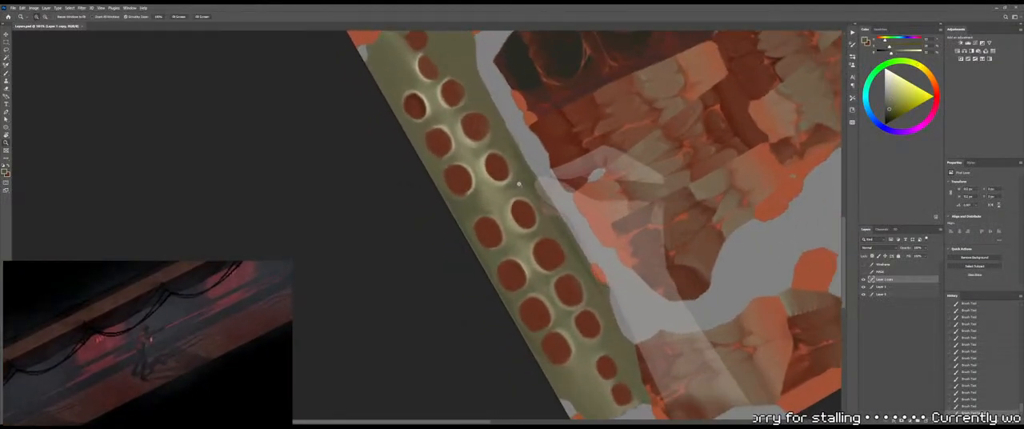
key(b)
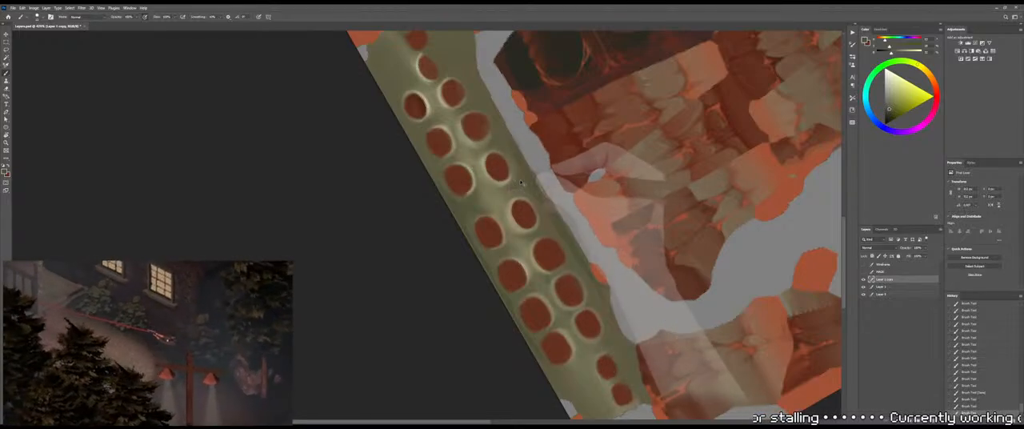
mouse_move(477, 176)
mouse_down()
mouse_move(516, 202)
mouse_move(529, 230)
mouse_move(497, 165)
mouse_move(494, 176)
mouse_up()
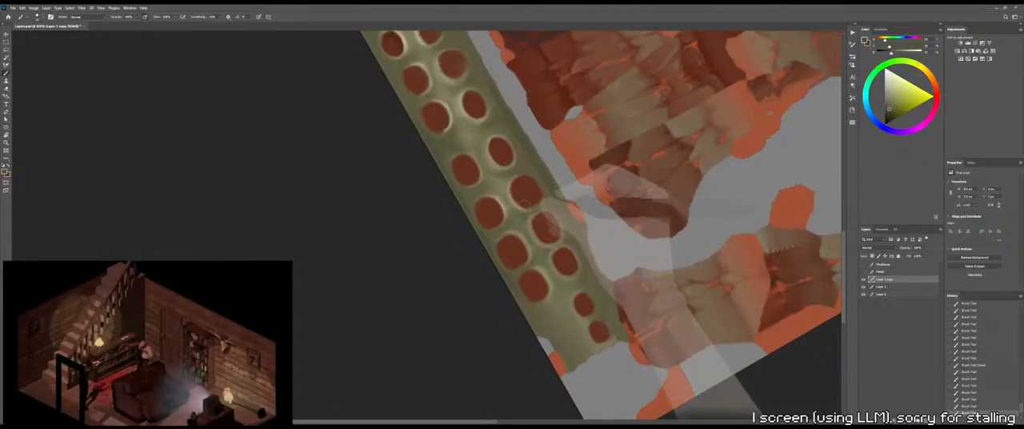
drag(524, 204, 548, 209)
mouse_move(510, 187)
mouse_down()
mouse_move(518, 185)
mouse_move(566, 266)
mouse_up()
Even out the olive ridge between the middle sockets with brush strokes in a sampled lighter olive
mouse_move(500, 141)
mouse_down()
mouse_move(523, 177)
mouse_move(523, 131)
mouse_up()
drag(526, 167, 563, 152)
alt+click(523, 177)
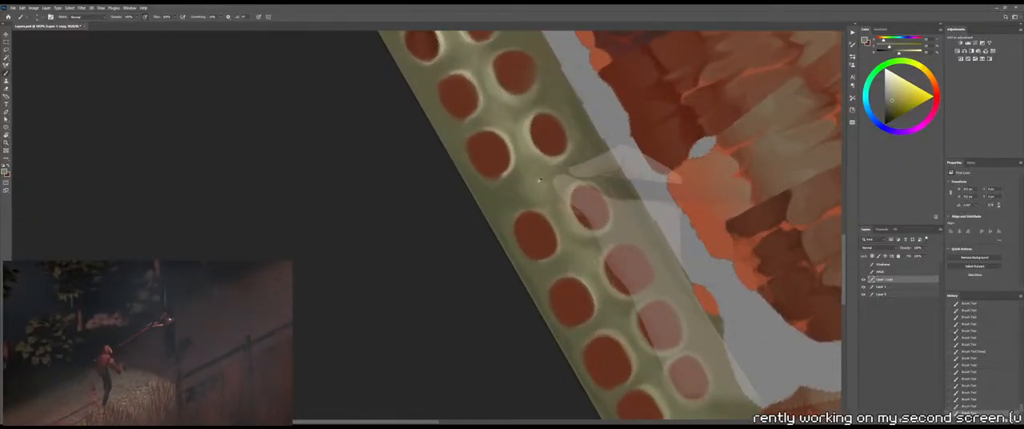
drag(513, 187, 522, 190)
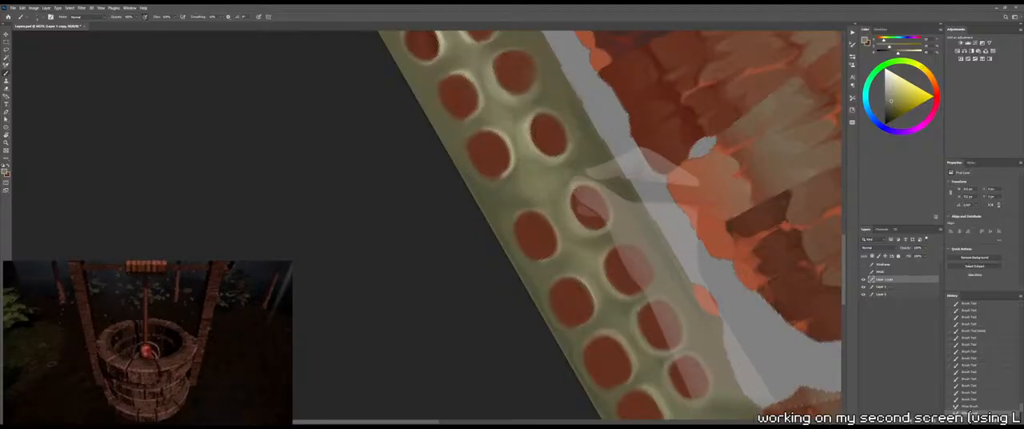
Blend the olive ridge and shading around the mid-strip outer-row sockets with the Mixer Brush
key(shift+b)
mouse_move(558, 169)
mouse_down()
mouse_move(574, 172)
mouse_move(563, 166)
mouse_up()
drag(572, 173, 565, 169)
key(z)
mouse_move(569, 172)
mouse_down()
mouse_move(521, 192)
mouse_move(561, 174)
mouse_move(546, 177)
mouse_move(542, 145)
mouse_up()
key(b)
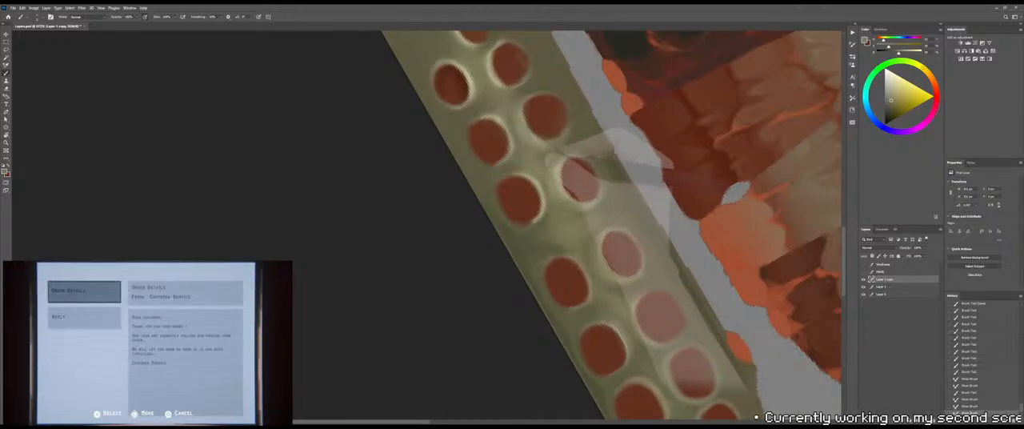
key(shift+b)
mouse_move(557, 155)
mouse_down()
mouse_move(587, 152)
mouse_move(563, 144)
mouse_move(567, 131)
mouse_up()
drag(558, 140, 566, 132)
mouse_move(552, 140)
mouse_down()
mouse_move(561, 136)
mouse_move(543, 137)
mouse_move(560, 154)
mouse_up()
Repaint the rim and adjoining ridge of the mid-strip outer-row socket with brush strokes in sampled olives
key(shift+b)
alt+click(570, 145)
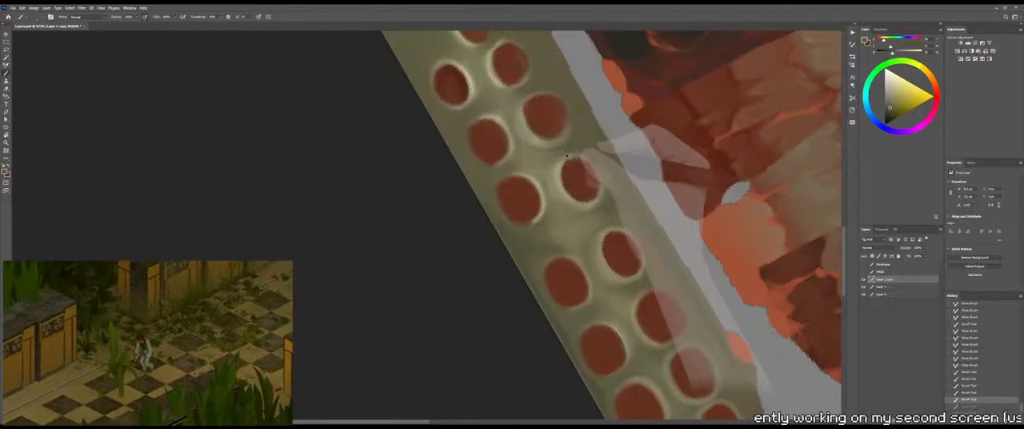
drag(566, 155, 561, 168)
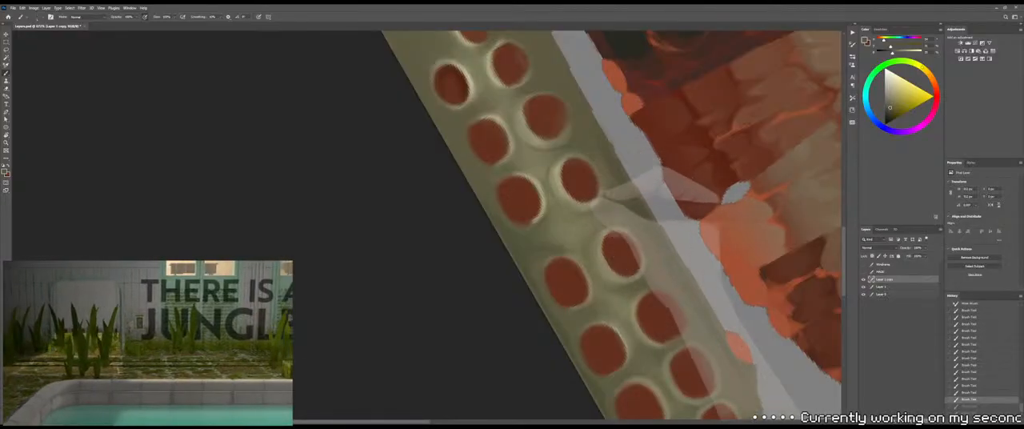
drag(566, 200, 562, 195)
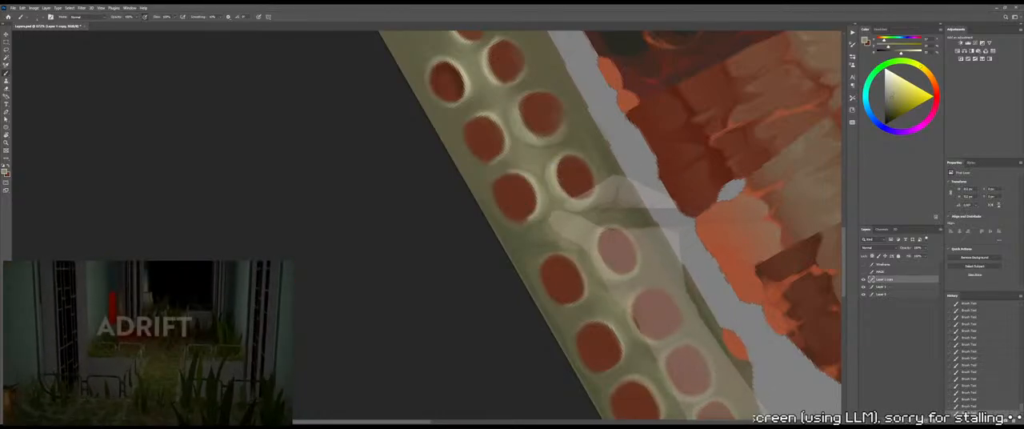
Review the whole texture sheet, save it, and rotate the canvas to bring the dark green body area into view
key(shift+b)
key(z)
drag(527, 225, 497, 231)
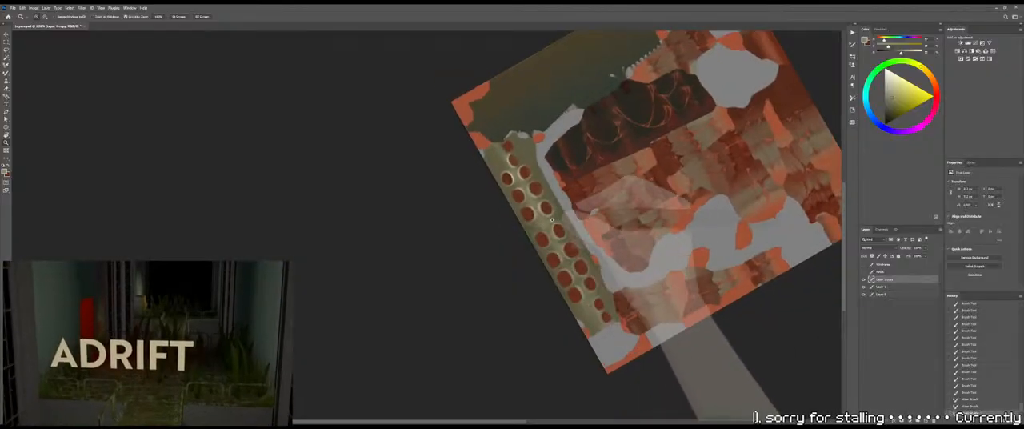
drag(667, 252, 590, 289)
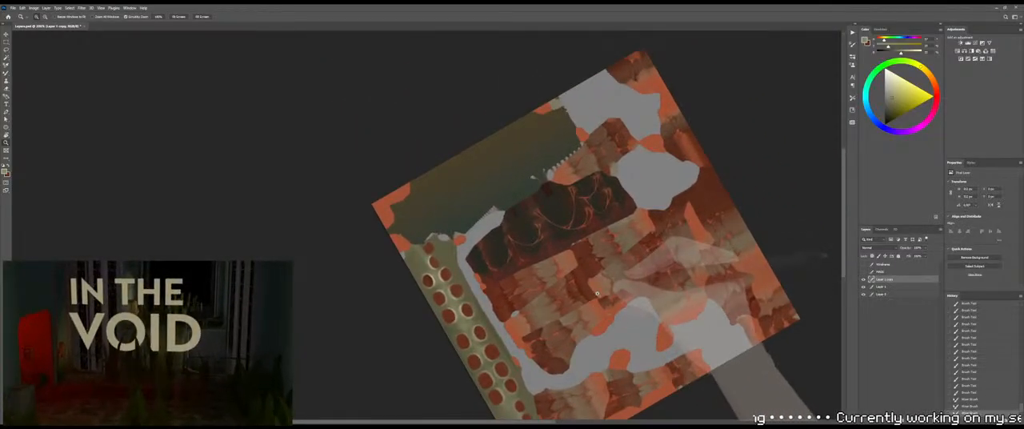
key(ctrl+s)
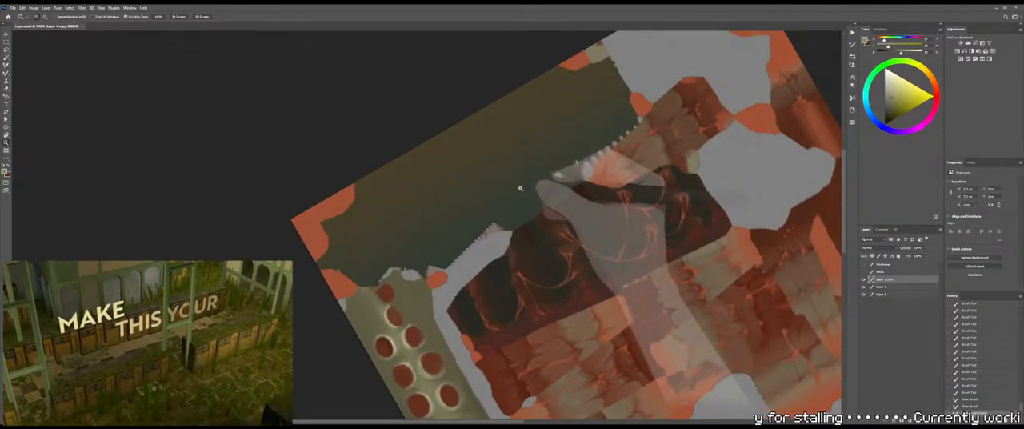
key(r)
drag(528, 183, 654, 186)
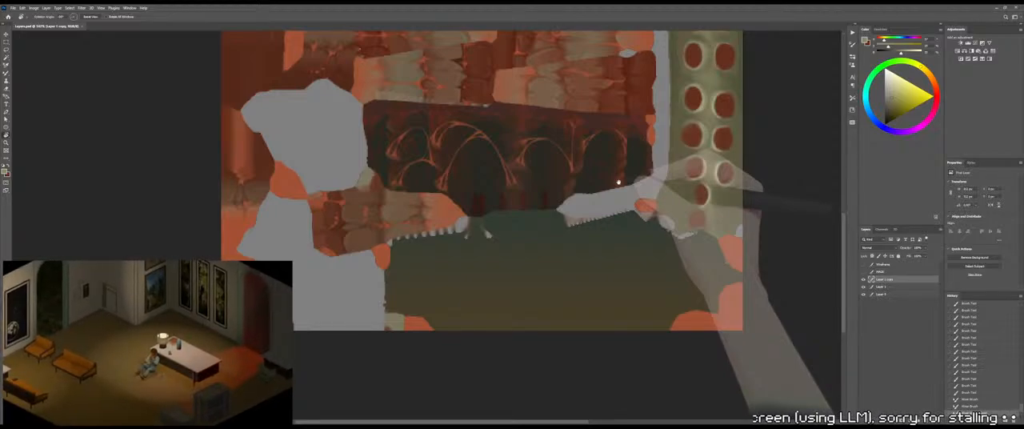
drag(541, 174, 540, 196)
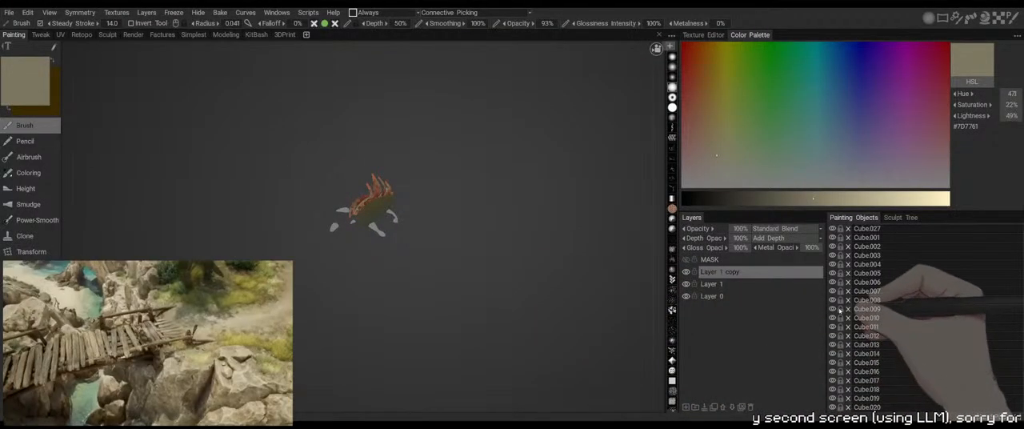
In 3DCoat, unlock Cube.001 and brush the sampled near-black #161A1A onto the body's lower flank above the leg
click(831, 237)
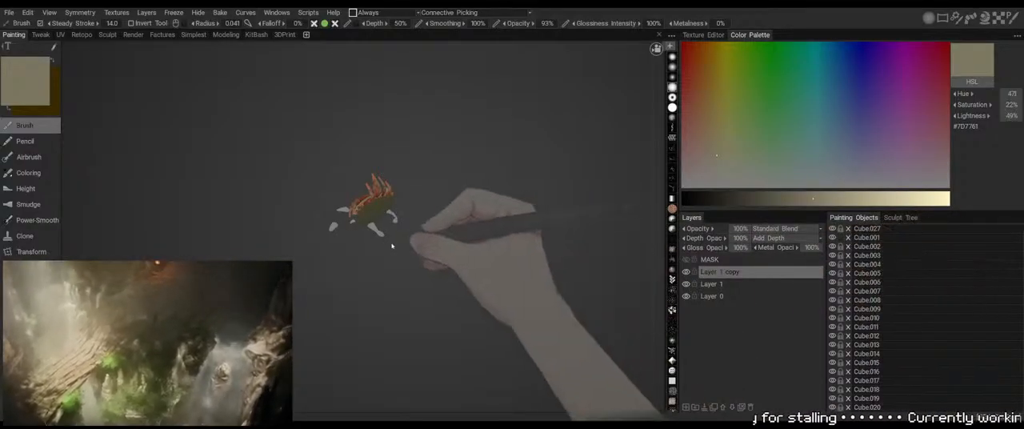
drag(400, 240, 462, 344)
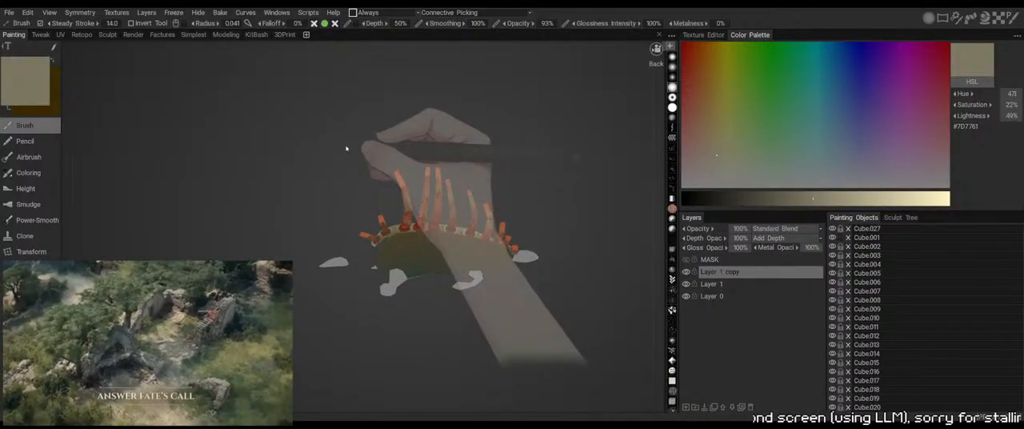
key(v)
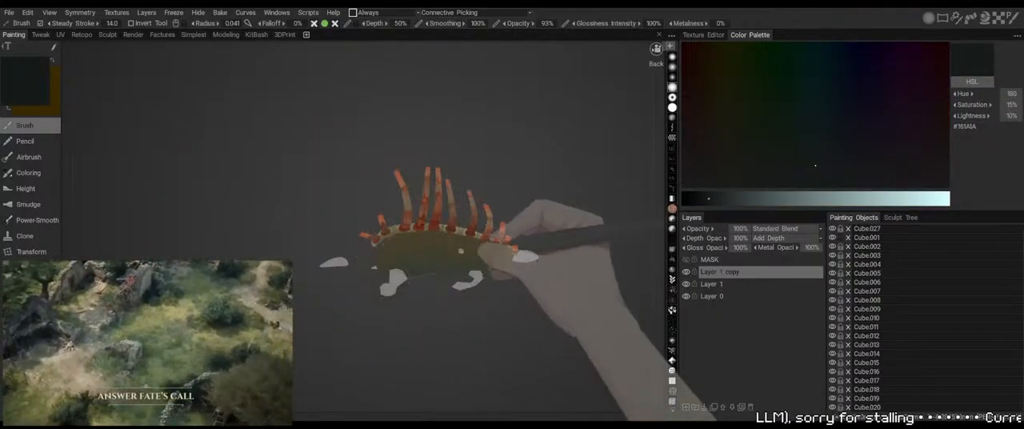
drag(430, 323, 406, 256)
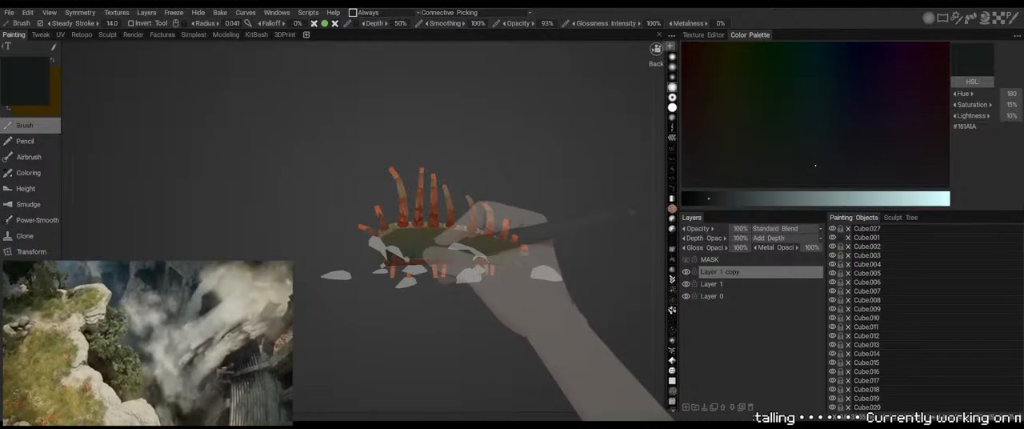
drag(419, 311, 447, 357)
mouse_move(448, 356)
right_down()
mouse_move(431, 336)
mouse_move(450, 353)
right_up()
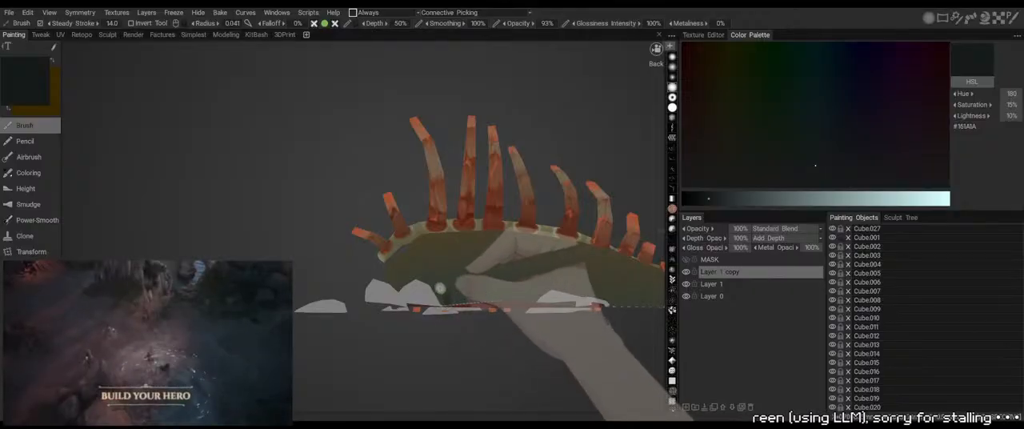
drag(446, 296, 452, 308)
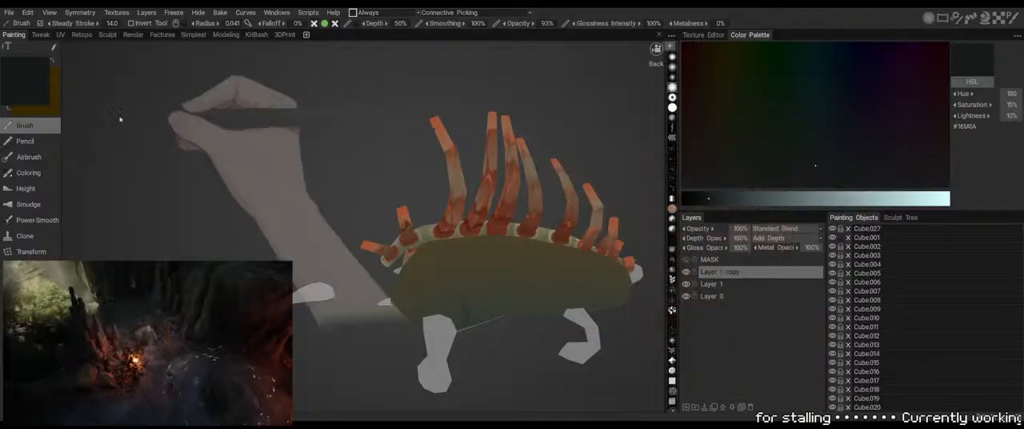
Brush the sampled dark #282224 around the leg joint and front end of the body, enlarging the brush radius to 0.115
key(v)
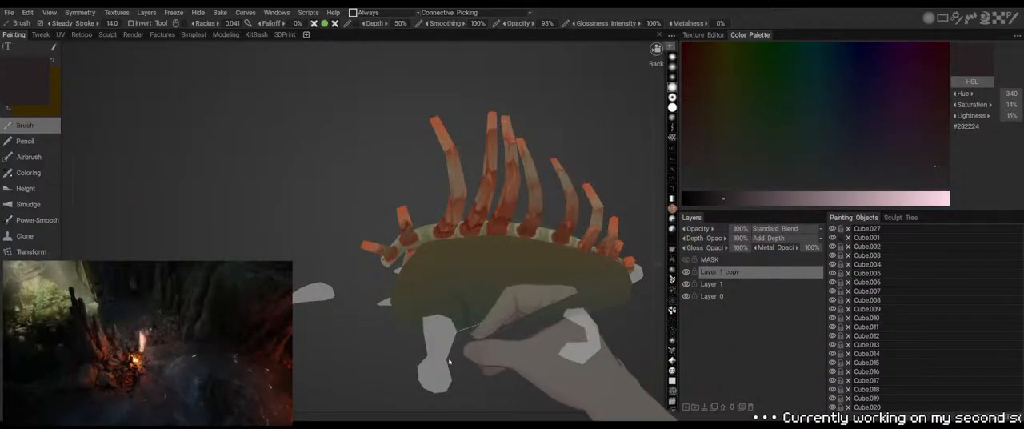
drag(456, 311, 458, 328)
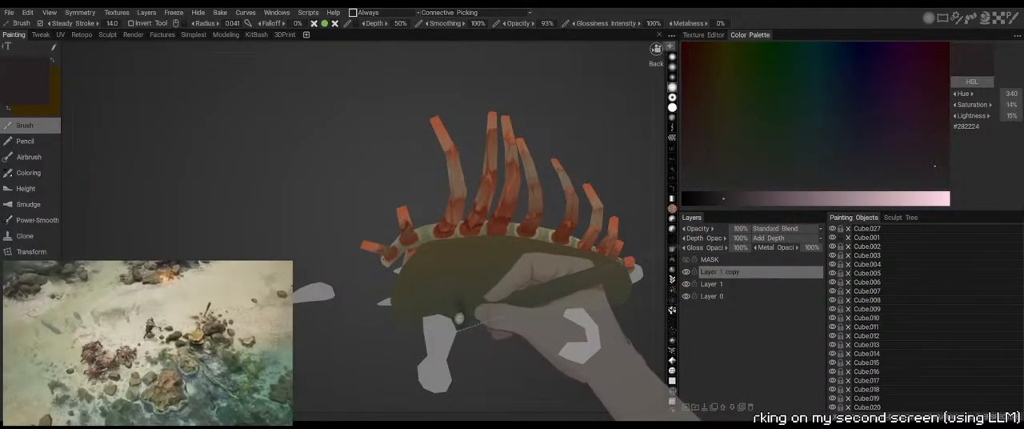
right_drag(464, 313, 485, 313)
drag(464, 310, 467, 339)
right_drag(461, 315, 455, 318)
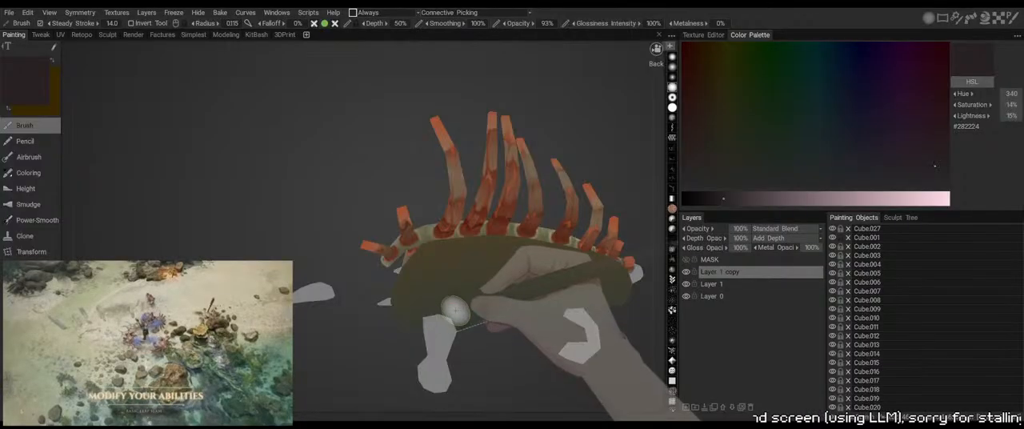
drag(379, 347, 424, 357)
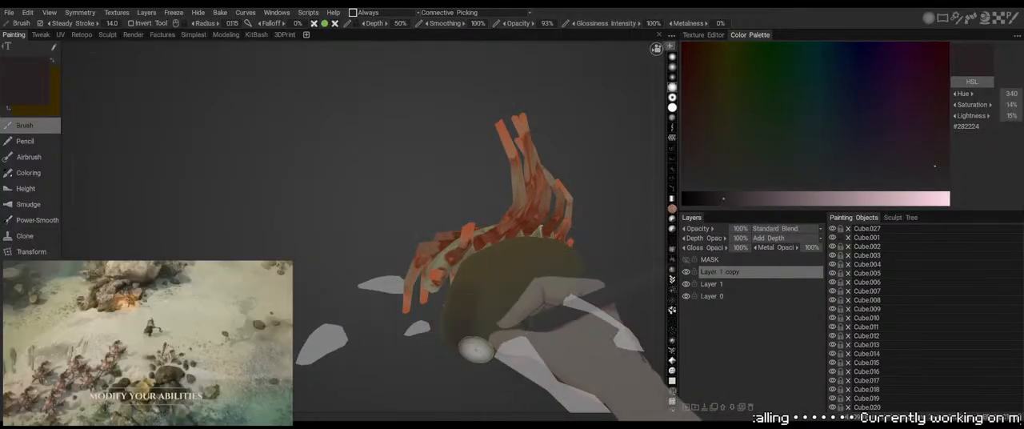
drag(446, 319, 256, 142)
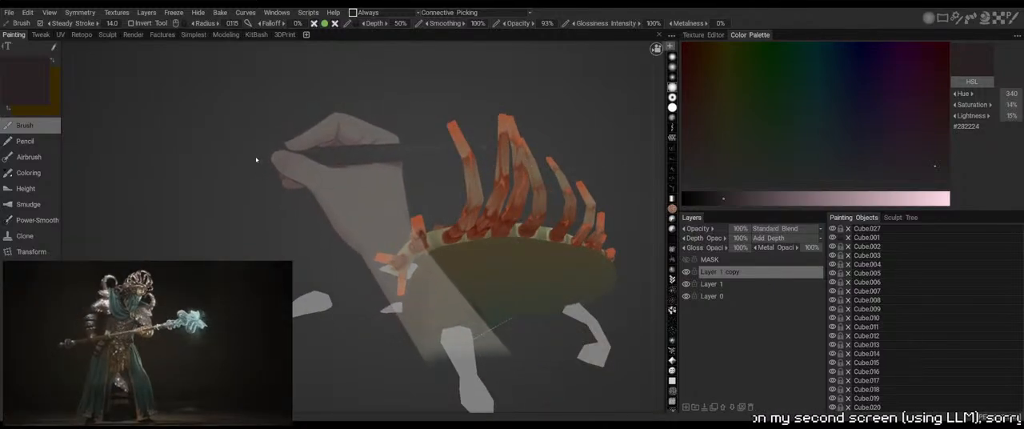
Shade the body's flank below the spine strip with sampled greys and browns, including #4C4B43 and #342E2C at brush radius 0.098
key(v)
mouse_move(473, 248)
mouse_down()
mouse_move(421, 270)
mouse_move(478, 260)
mouse_up()
drag(621, 222, 592, 193)
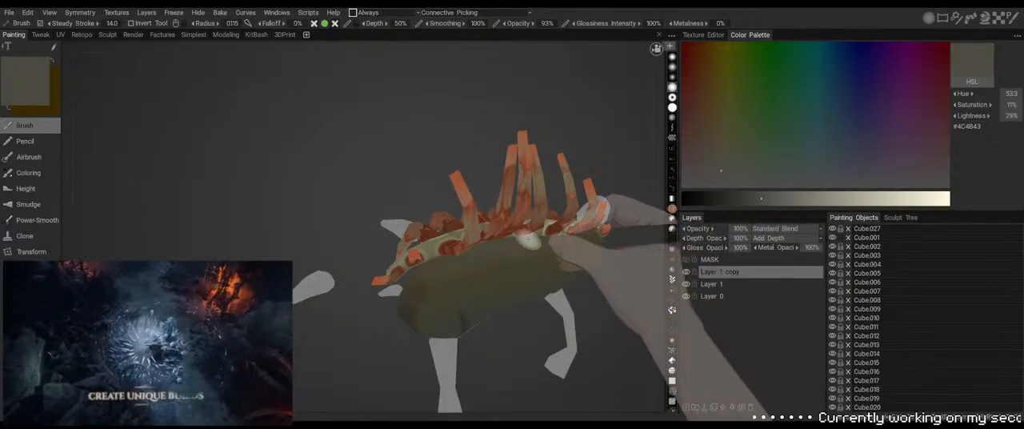
drag(363, 142, 348, 143)
key(v)
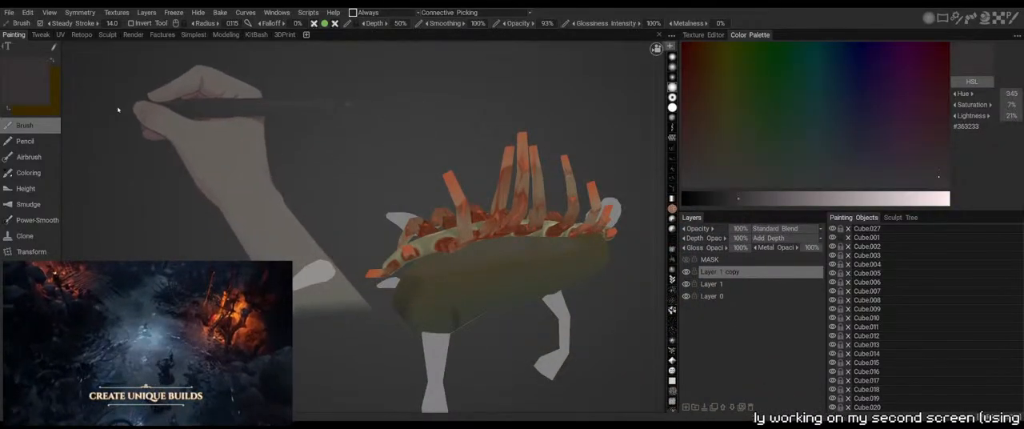
key(v)
drag(386, 144, 410, 127)
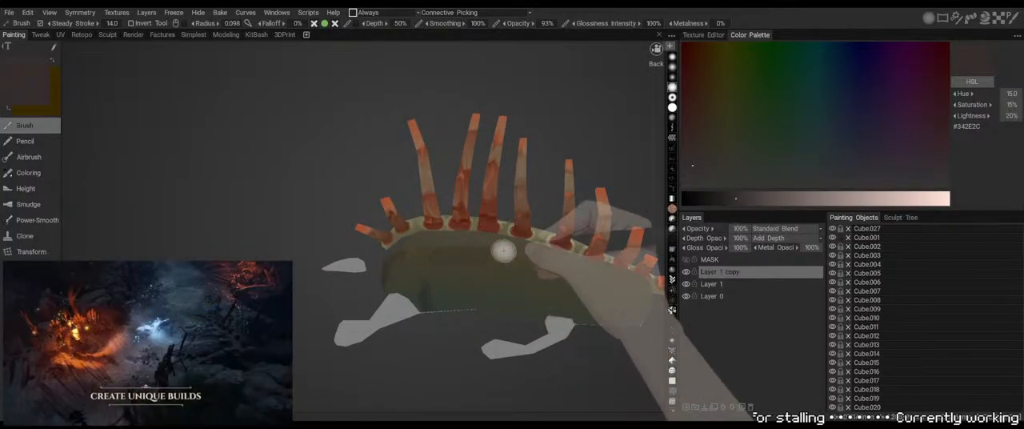
mouse_move(416, 253)
mouse_down()
mouse_move(543, 260)
mouse_move(493, 270)
mouse_up()
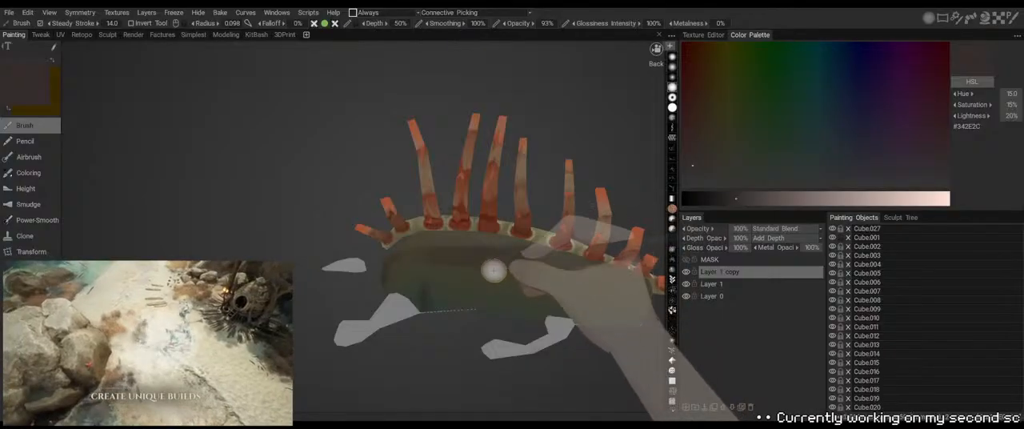
Sample the muted olive #454438 and brush it over the body's side and front, reducing the brush radius to 0.073
mouse_move(460, 351)
mouse_down()
mouse_move(487, 376)
mouse_move(502, 370)
mouse_up()
right_drag(503, 371, 464, 282)
drag(464, 283, 464, 293)
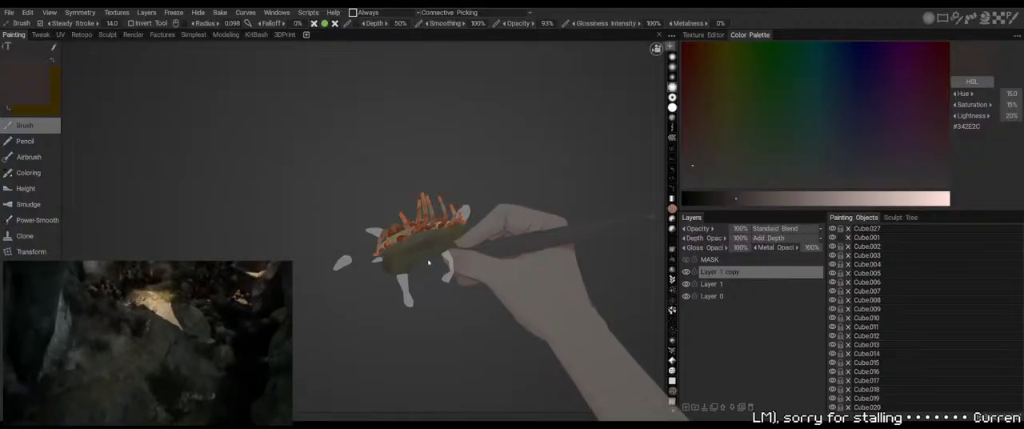
key(v)
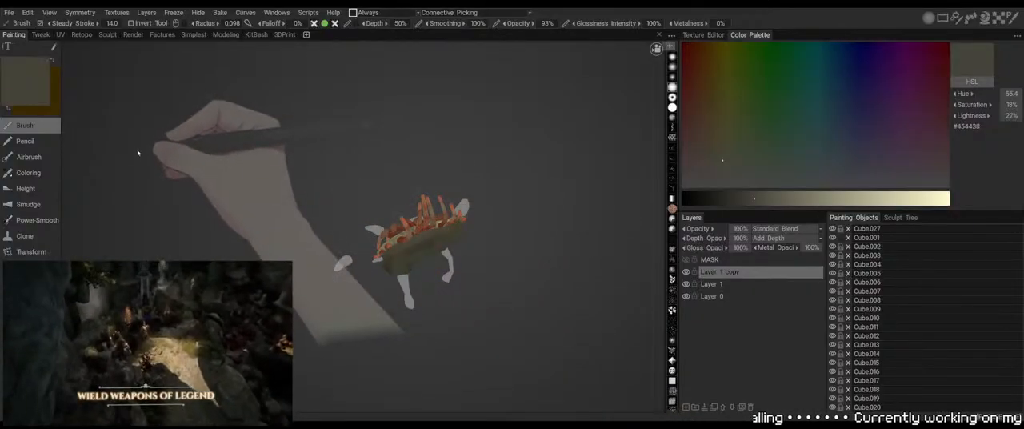
mouse_move(426, 282)
right_down()
mouse_move(427, 292)
mouse_move(439, 288)
right_up()
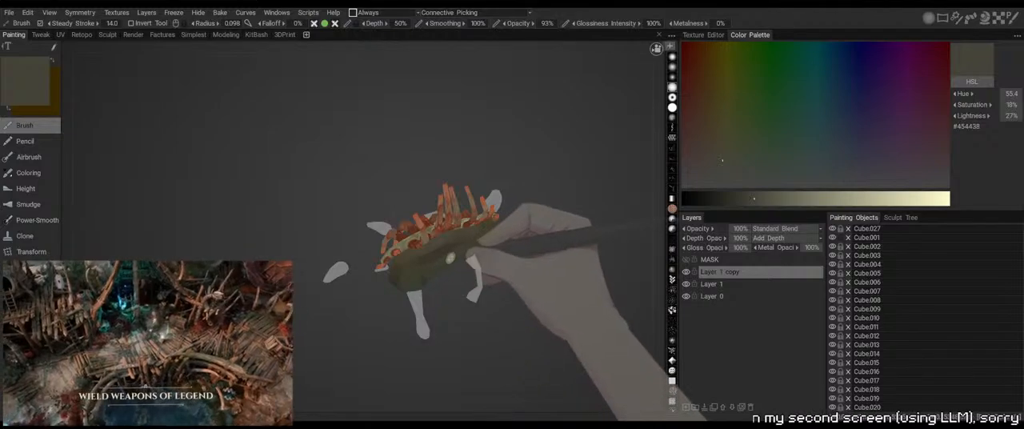
mouse_move(446, 266)
right_down()
mouse_move(426, 305)
mouse_move(443, 278)
mouse_move(439, 327)
mouse_move(432, 306)
right_up()
right_drag(475, 276, 469, 278)
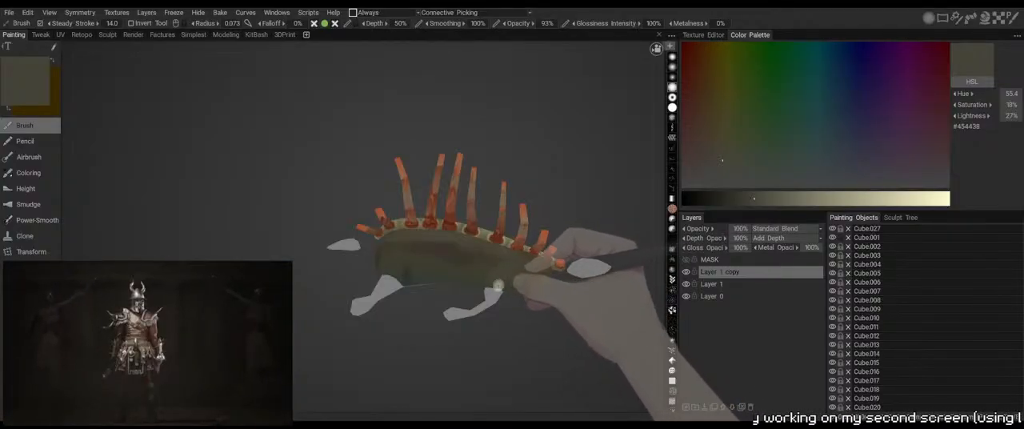
right_drag(498, 281, 440, 280)
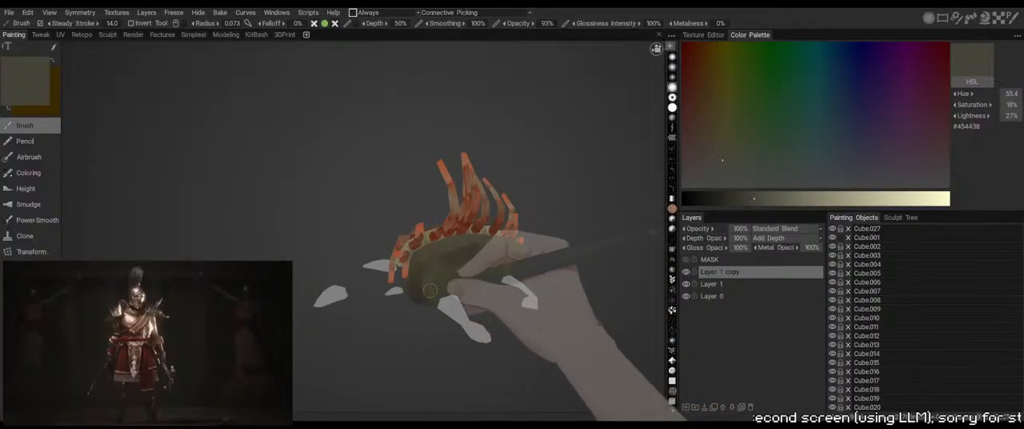
mouse_move(521, 339)
mouse_down()
mouse_move(480, 357)
mouse_move(518, 336)
mouse_up()
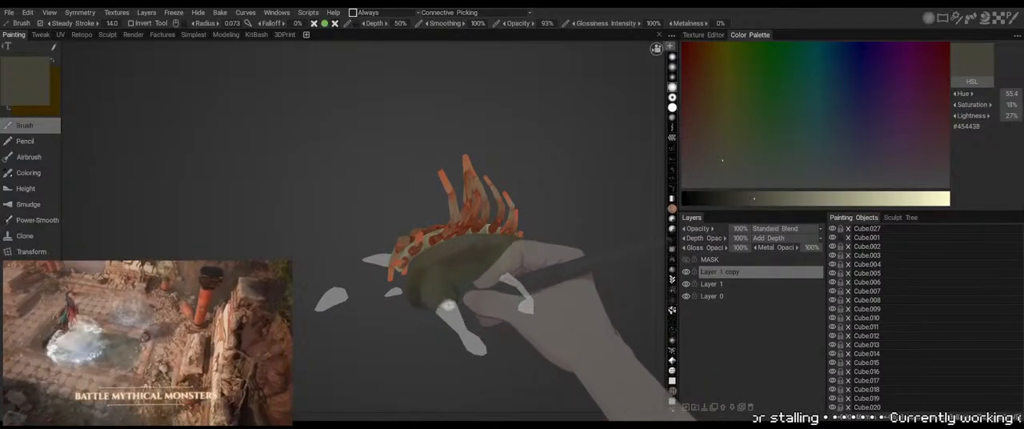
Toggle the visibility of Cube.001 and continue blending #454438 across the body's flank
click(833, 238)
click(832, 237)
drag(563, 336, 555, 347)
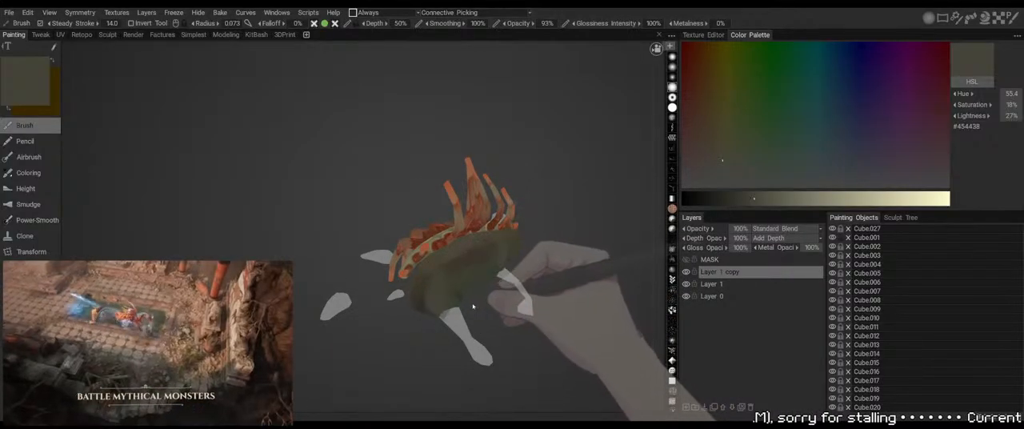
drag(469, 292, 550, 254)
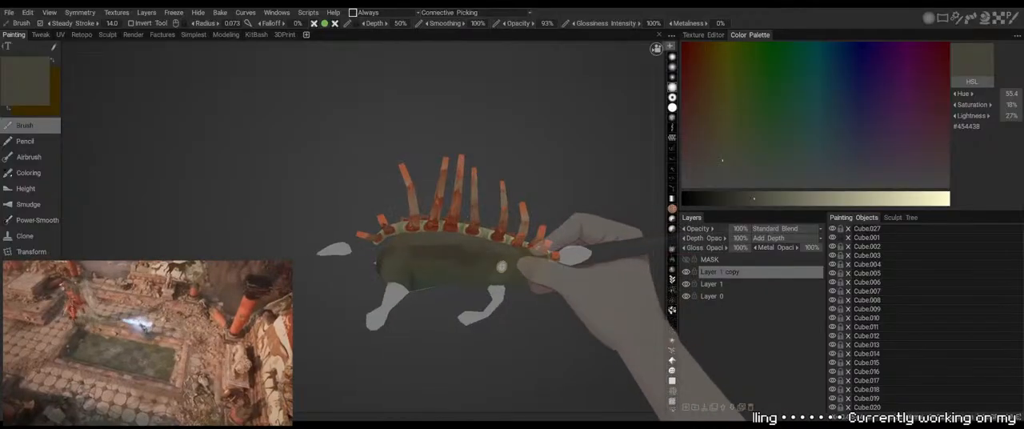
Sample the brown #5E5543 and brush highlights onto the body's front and side, reducing the brush radius to 0.033
drag(584, 346, 541, 356)
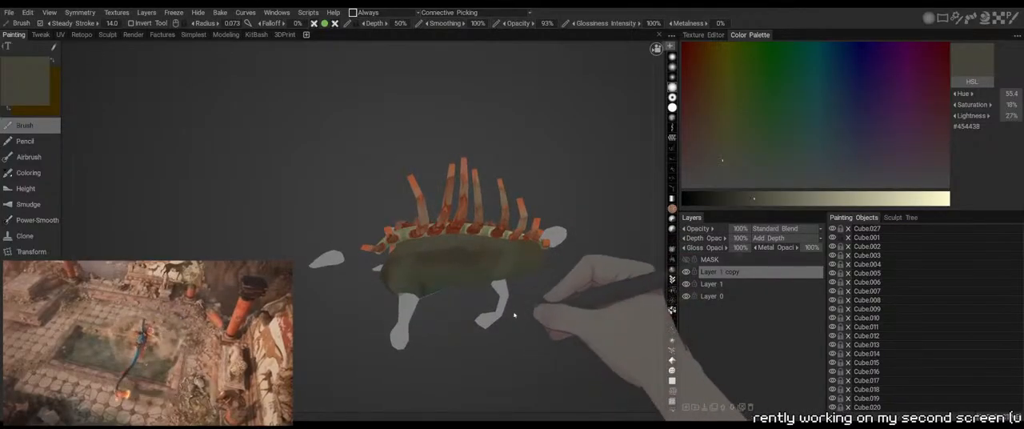
key(v)
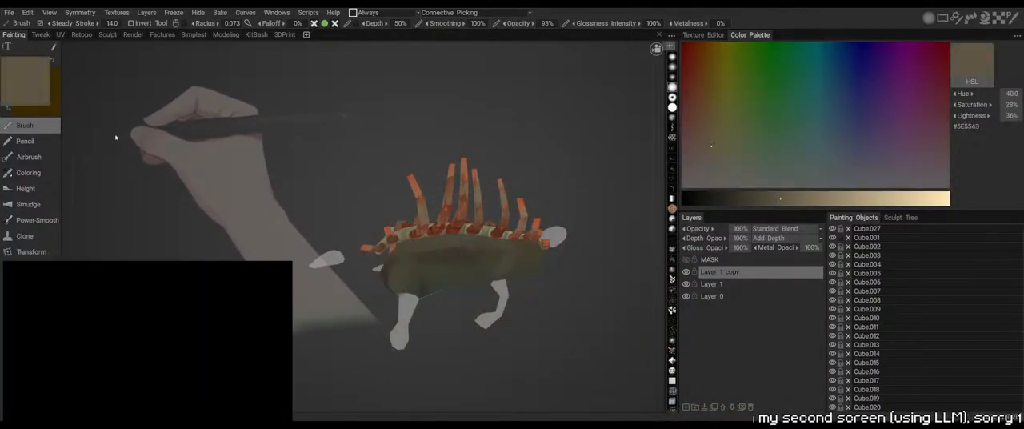
drag(539, 333, 488, 316)
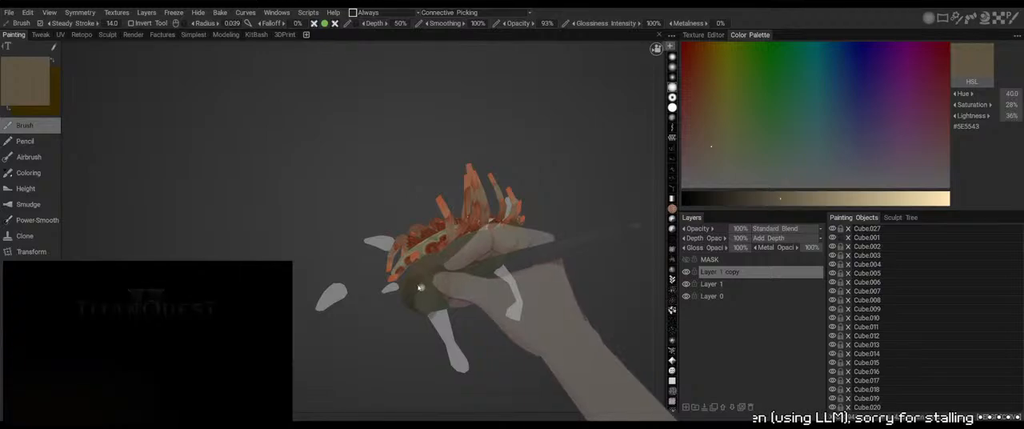
drag(489, 319, 440, 297)
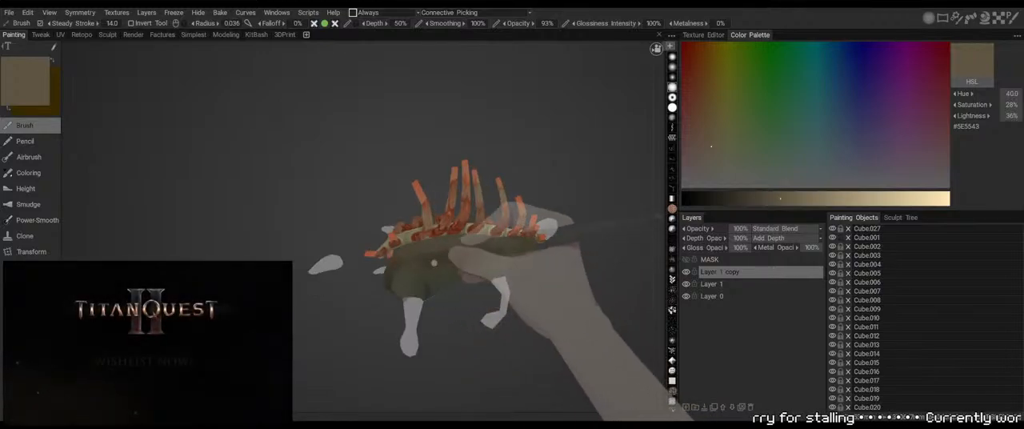
right_drag(407, 272, 405, 273)
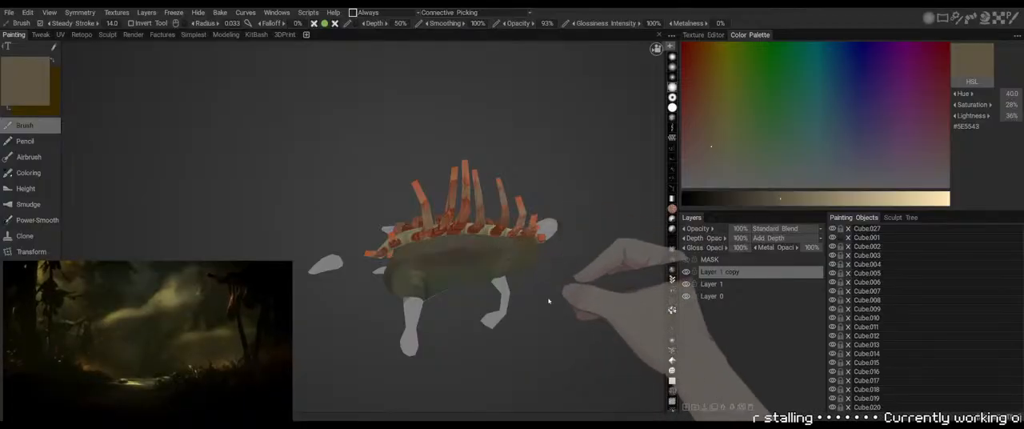
drag(549, 300, 487, 344)
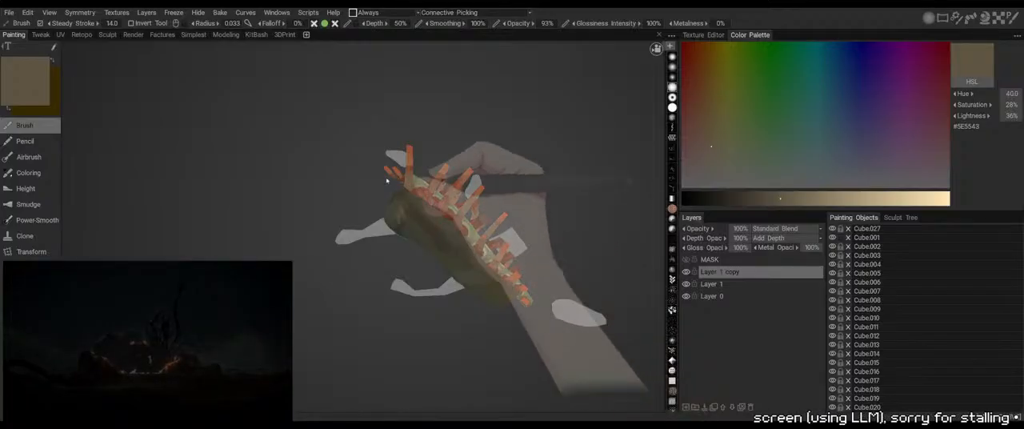
Blend the upper flank below the spine strip with sampled grey #585850, then the warmer #554F44
key(v)
key(v)
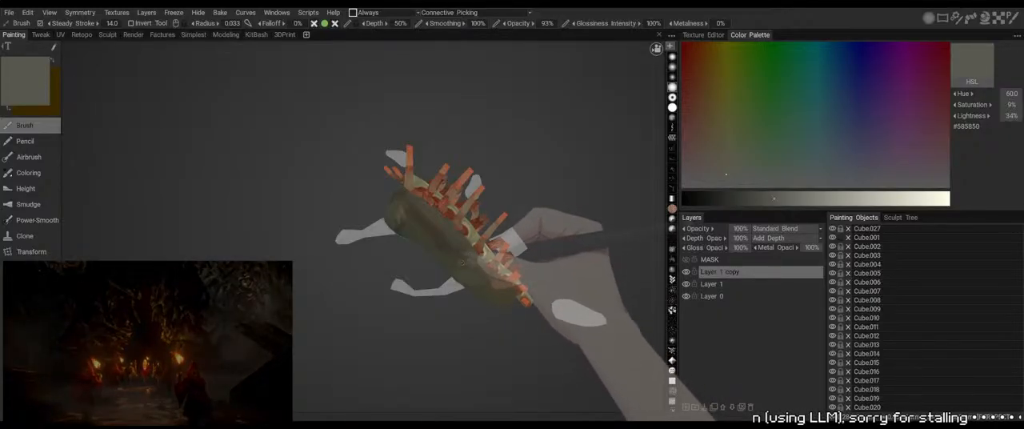
drag(466, 321, 486, 298)
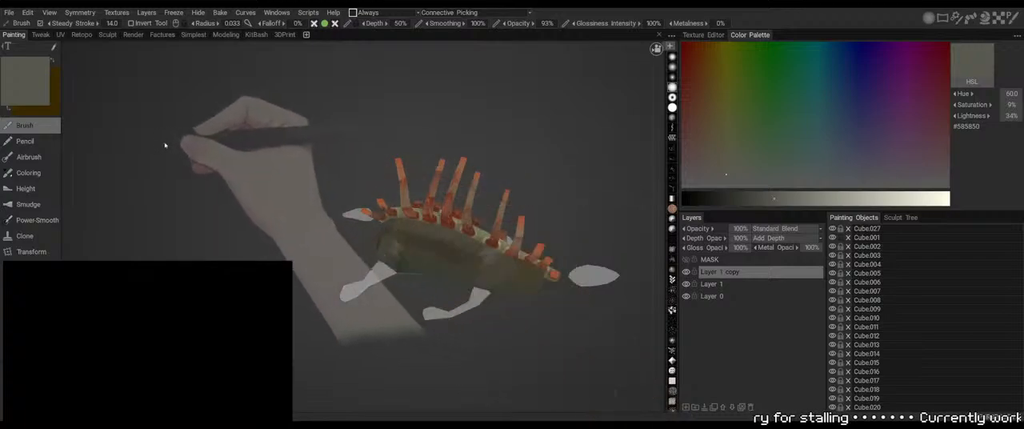
key(v)
mouse_move(534, 322)
mouse_down()
mouse_move(571, 319)
mouse_move(582, 270)
mouse_move(567, 235)
mouse_move(457, 229)
mouse_up()
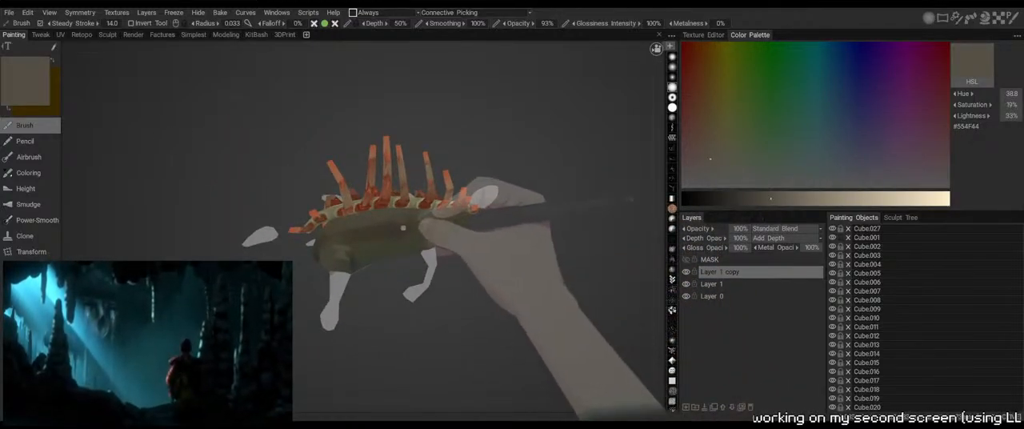
Brush #554F44 over the rear flank above the hind leg with the brush radius at 0.043
key(bracketleft)
key(bracketleft)
key(bracketleft)
key(bracketleft)
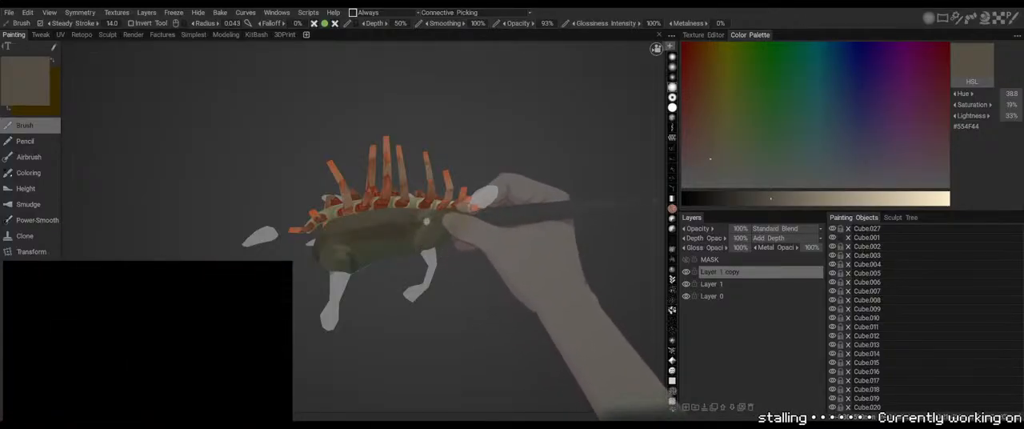
drag(473, 338, 629, 192)
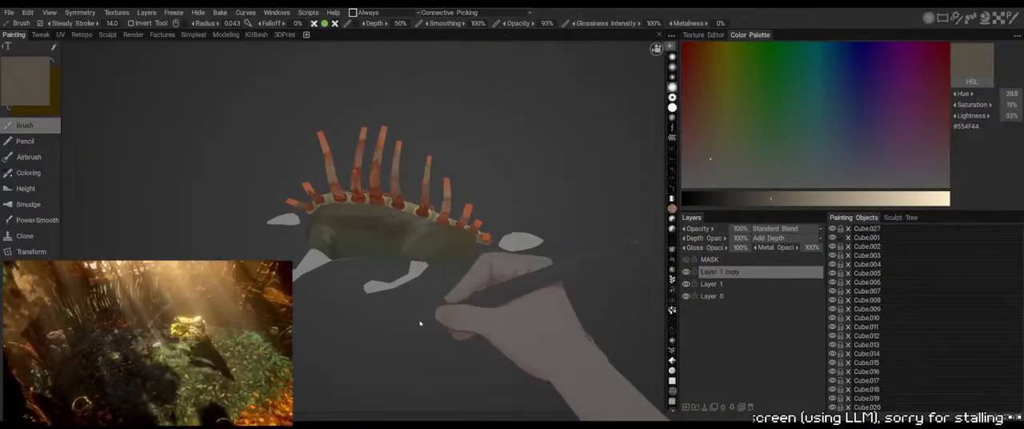
drag(446, 325, 450, 301)
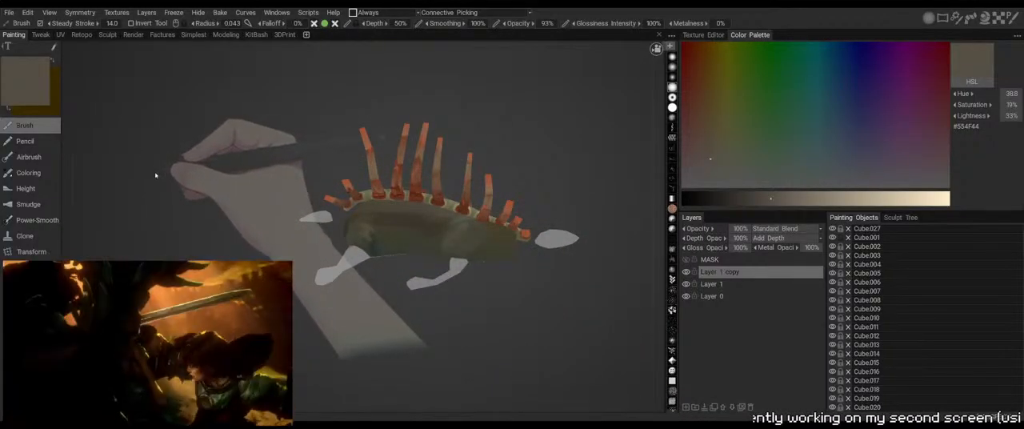
Sample the near-black #141A1A and darken the lower flank near the hind leg at brush radius 0.115 and depth 80%
key(v)
drag(485, 295, 475, 252)
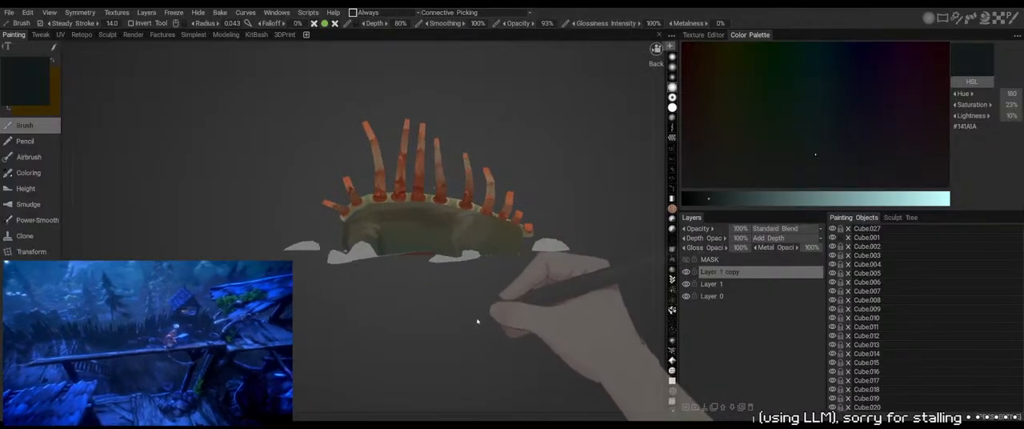
mouse_move(478, 321)
mouse_down()
mouse_move(473, 257)
mouse_move(472, 322)
mouse_up()
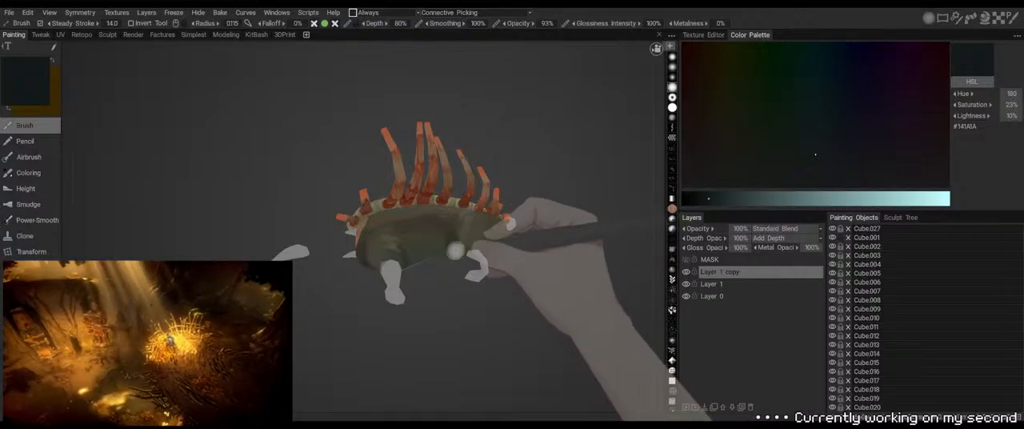
drag(464, 266, 453, 251)
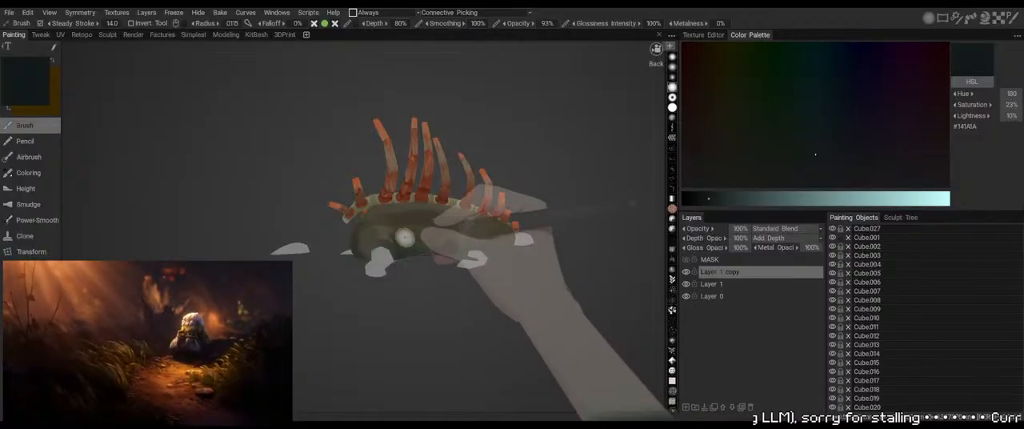
Deepen the shadow on the lower body between the legs with sampled #1D201B and #2E2B2A, reducing the brush radius to 0.058
key(v)
key(v)
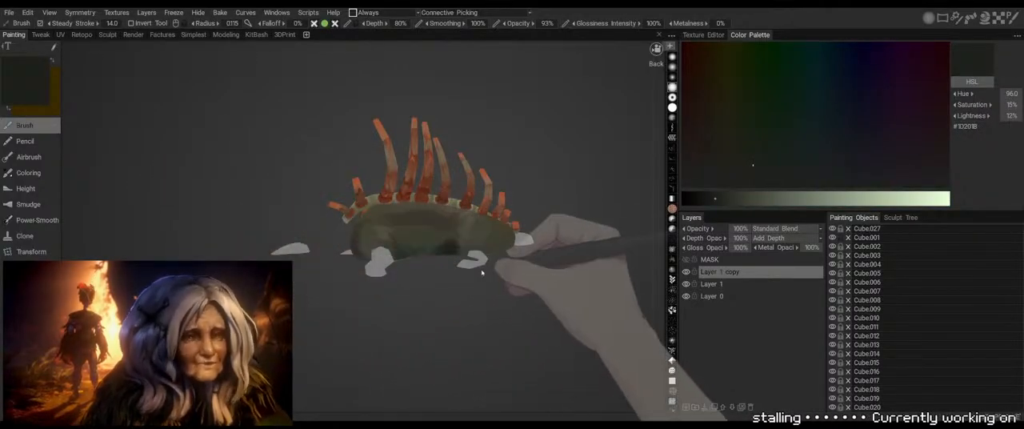
drag(456, 326, 458, 281)
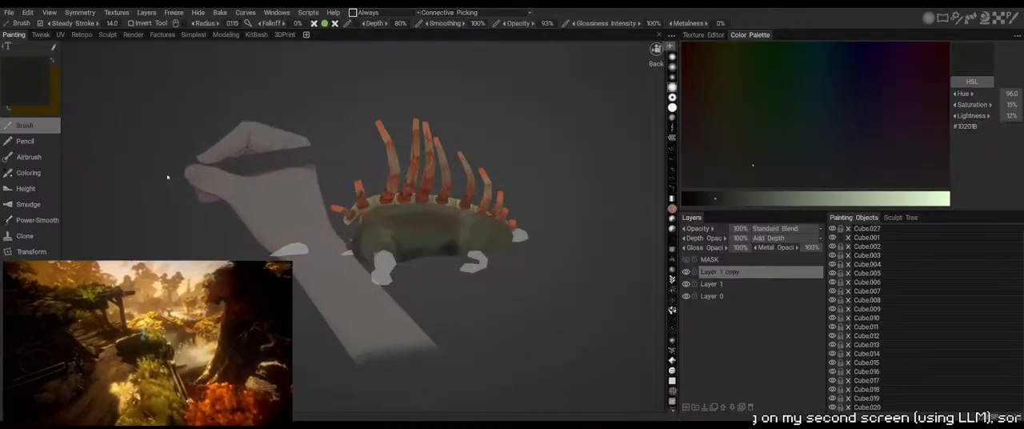
key(v)
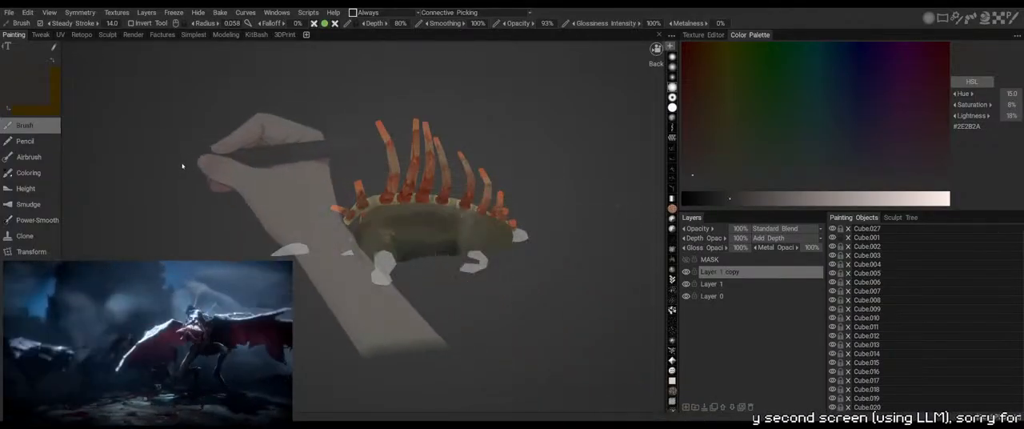
Set glossiness intensity to 0% and blend the flank's shadow edges with sampled #44423A, #2D2C29, #404033 and #555442
key(v)
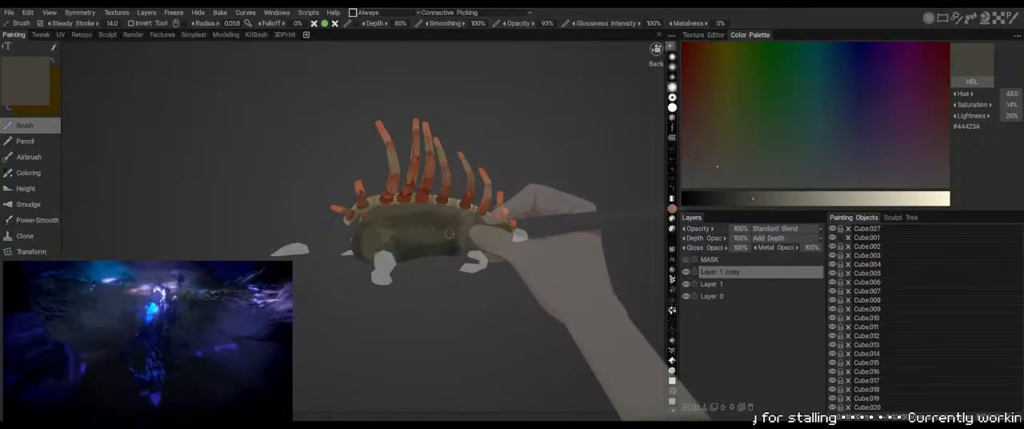
mouse_move(537, 178)
mouse_down()
mouse_move(519, 347)
mouse_move(487, 356)
mouse_move(578, 178)
mouse_move(535, 167)
mouse_move(528, 189)
mouse_up()
key(v)
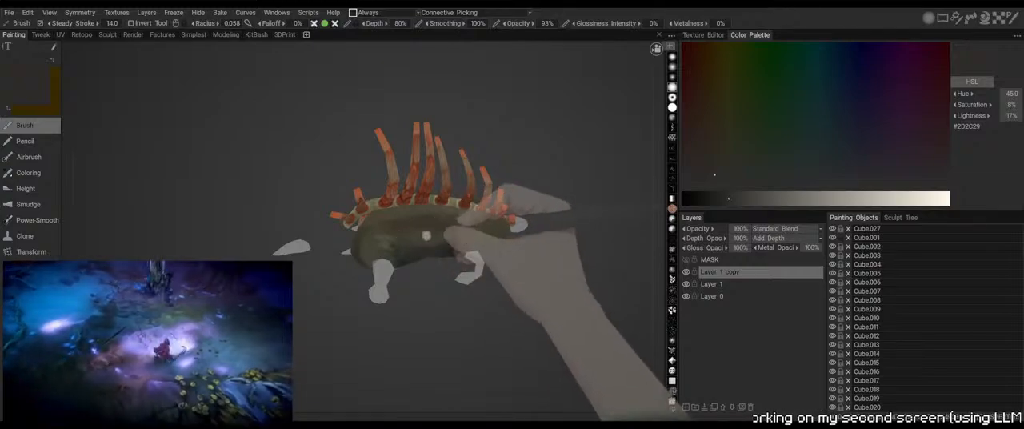
key(v)
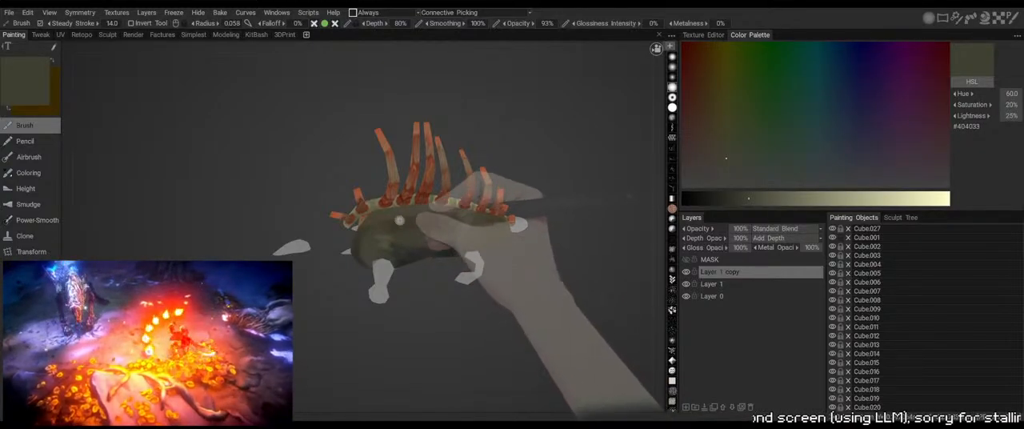
key(v)
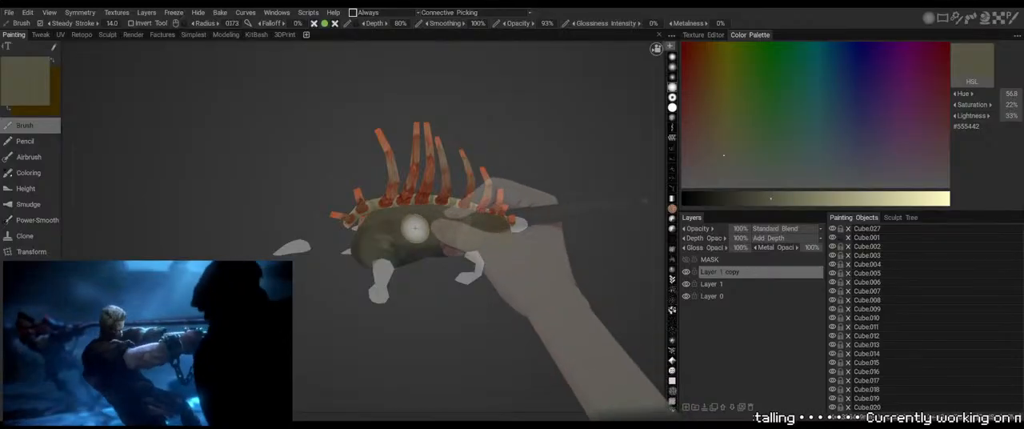
Brush the olive #555442 along the upper flank below the spine strip at brush radius 0.066
drag(421, 317, 515, 155)
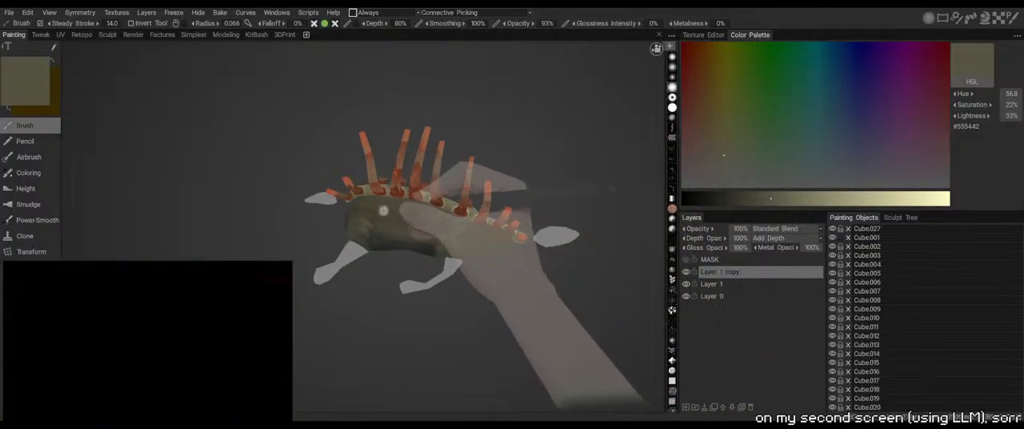
drag(256, 153, 445, 210)
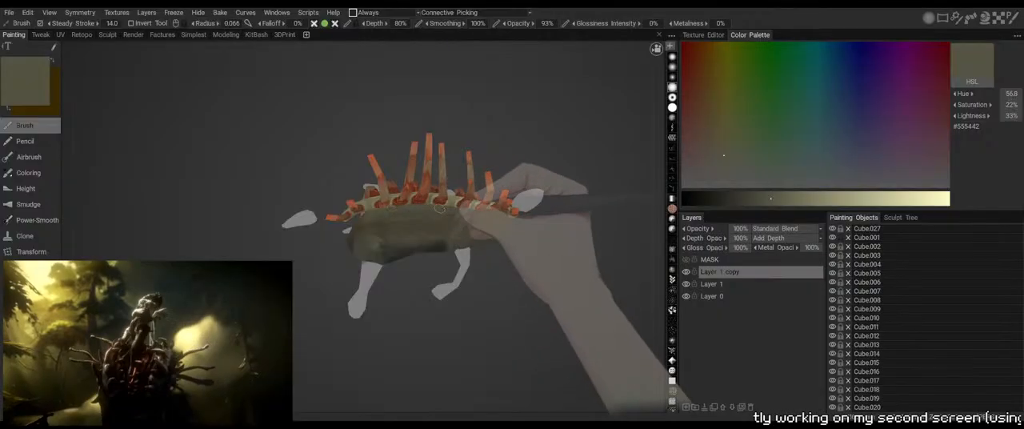
mouse_move(402, 295)
mouse_down()
mouse_move(555, 219)
mouse_move(546, 172)
mouse_move(519, 168)
mouse_up()
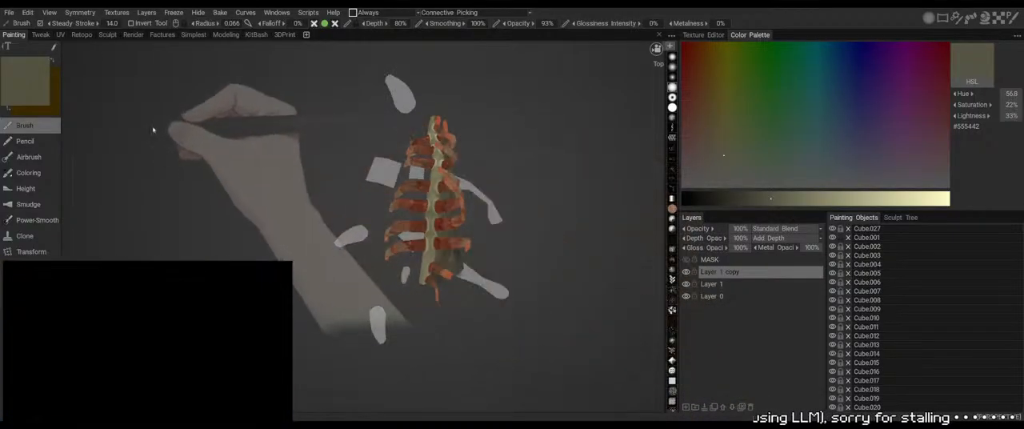
Sample the dark #2D2B29 and shade the middle of the flank, setting the brush radius to 0.082
key(v)
key(v)
drag(148, 118, 415, 240)
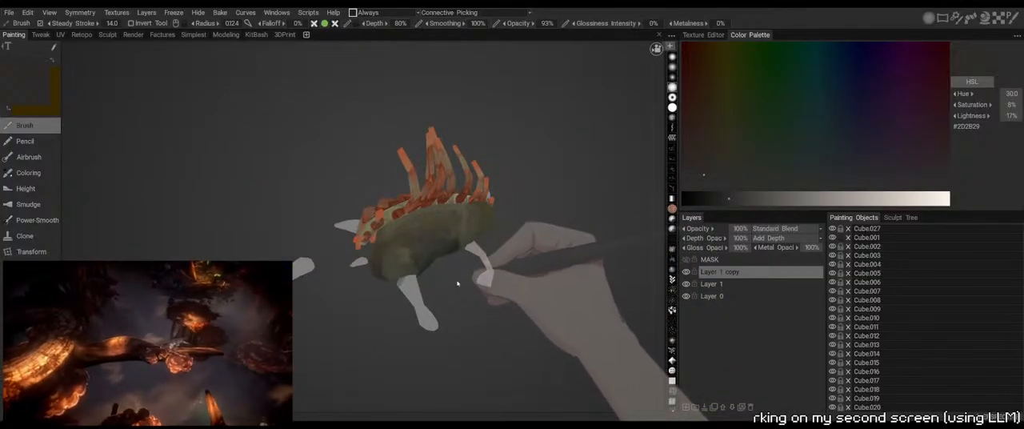
drag(457, 283, 422, 252)
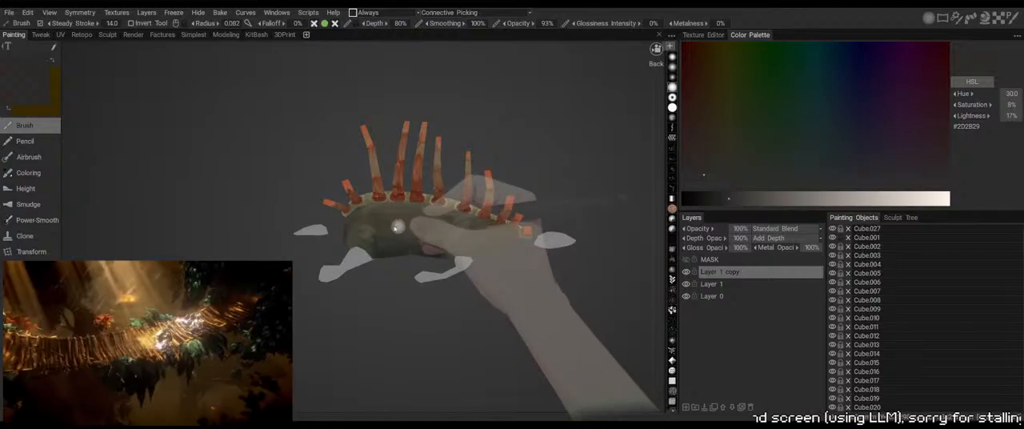
Enlarge the brush radius to 0.307 and soften the flank's shading with olive #474537 and dark #33312D
key(v)
key(bracketright)
key(bracketright)
key(bracketright)
drag(387, 232, 376, 214)
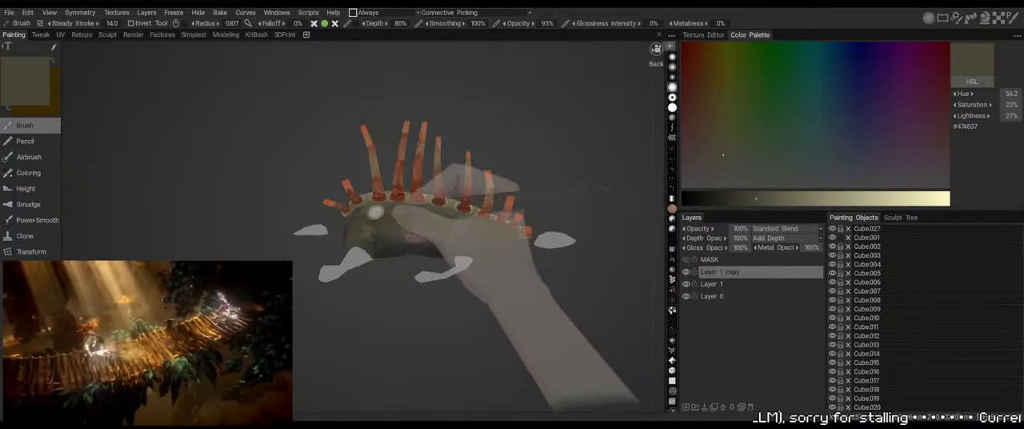
click(711, 170)
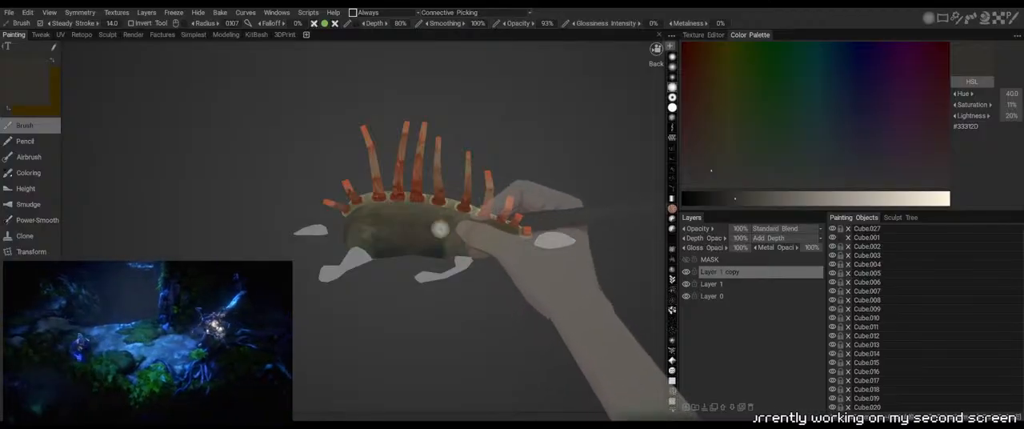
Darken the lower flank around the hind leg with #33312D and the sampled dark #202422
drag(410, 268, 446, 340)
drag(537, 251, 520, 212)
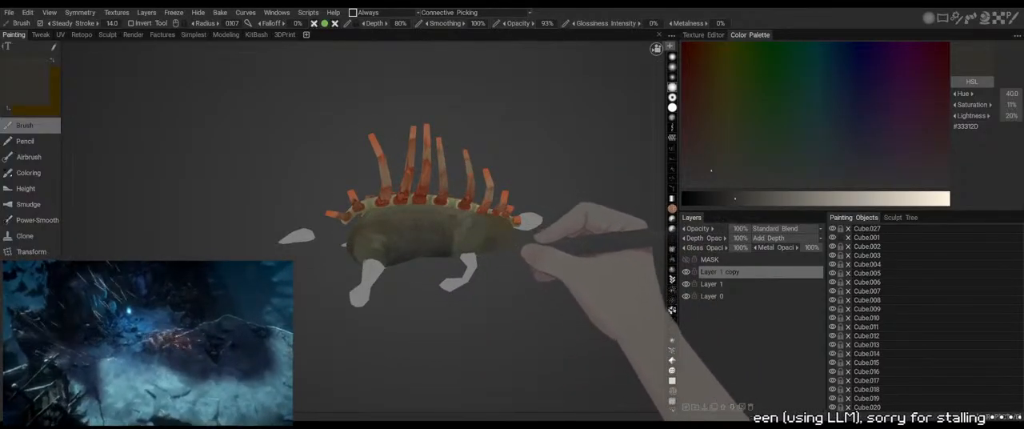
drag(507, 252, 491, 260)
key(v)
Blend the front end and underside of the body with sampled grey #3D3C3C and brown #33312A
key(v)
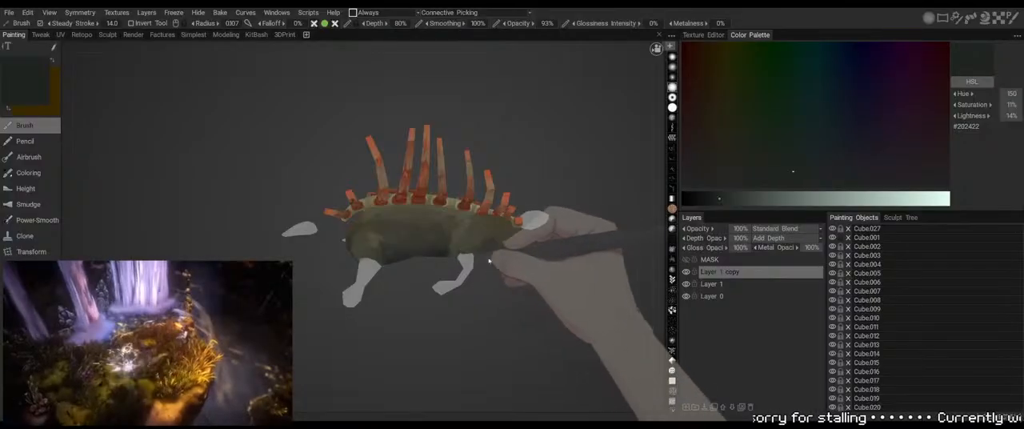
drag(490, 260, 584, 258)
key(v)
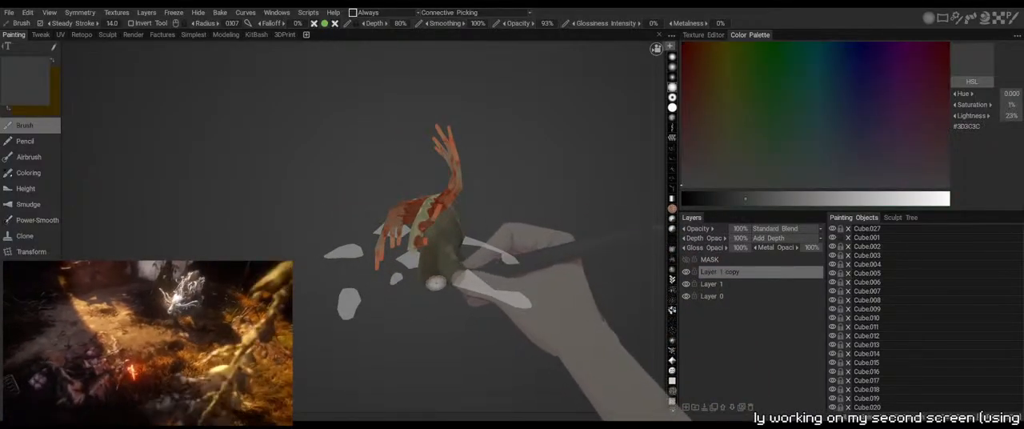
key(v)
drag(450, 290, 486, 379)
Sample the dark red #230C0F and shade the body's end and upper edge below the spine strip, reducing the brush radius to 0.074
drag(481, 313, 496, 260)
right_drag(496, 260, 542, 161)
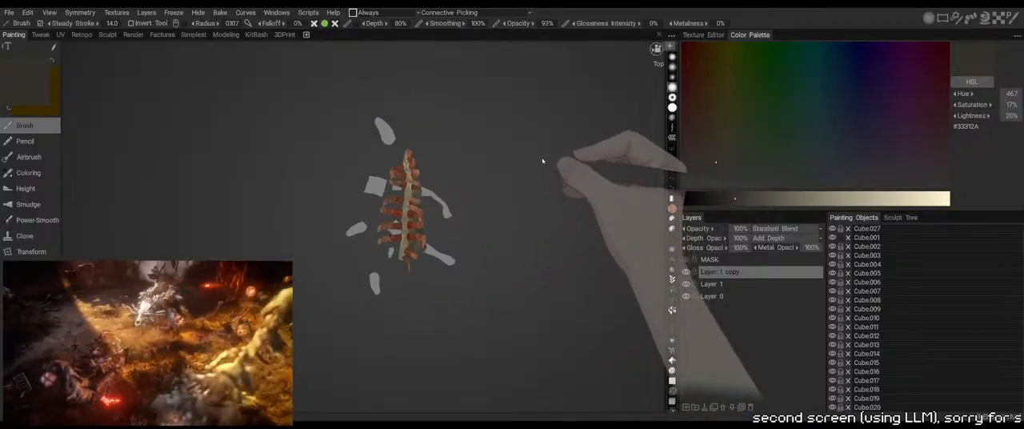
drag(542, 161, 282, 166)
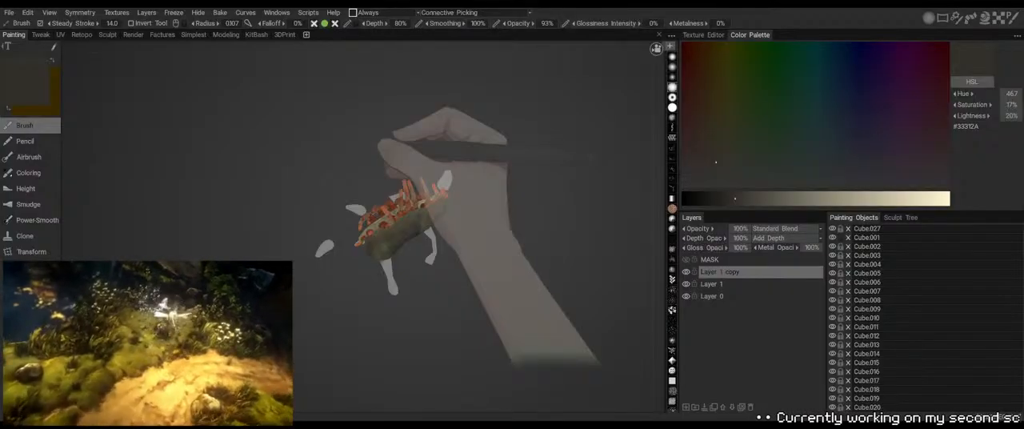
key(v)
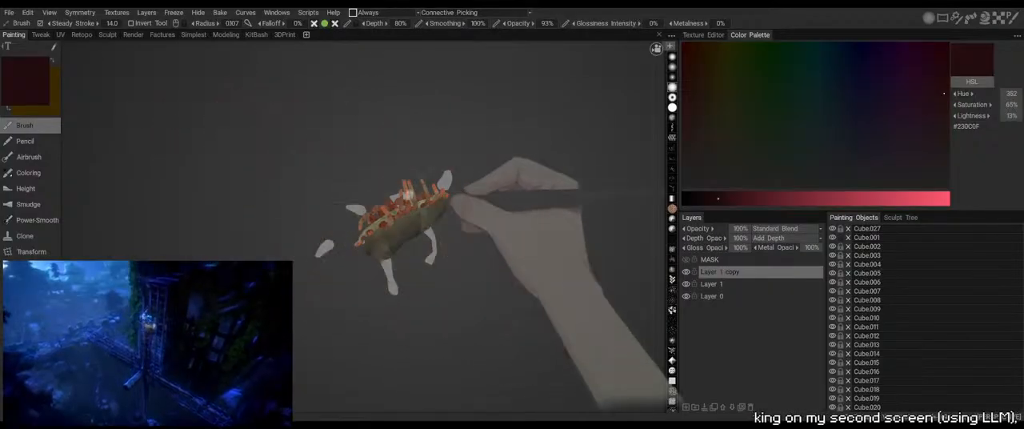
right_drag(468, 194, 482, 203)
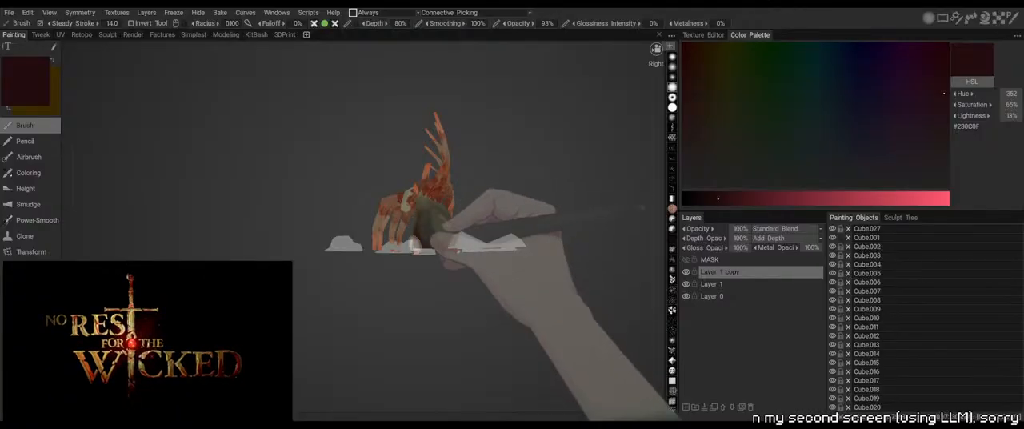
alt+drag(415, 240, 392, 322)
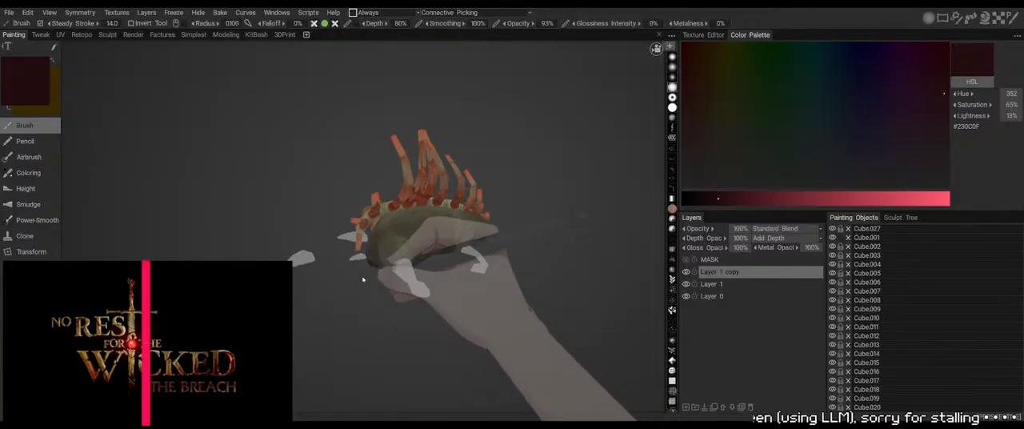
alt+right_drag(376, 307, 394, 375)
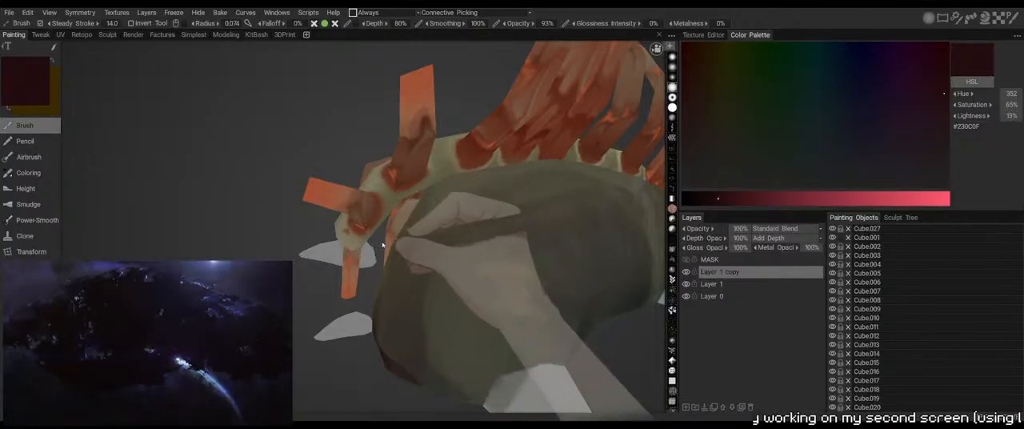
alt+drag(382, 245, 413, 200)
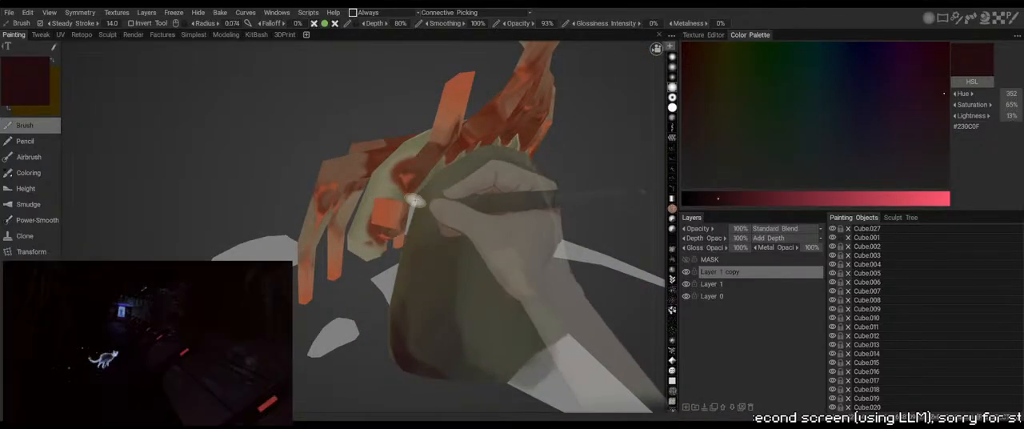
mouse_move(416, 208)
alt+mouse_down()
mouse_move(510, 151)
mouse_move(528, 174)
mouse_move(475, 197)
mouse_move(485, 201)
alt+mouse_up()
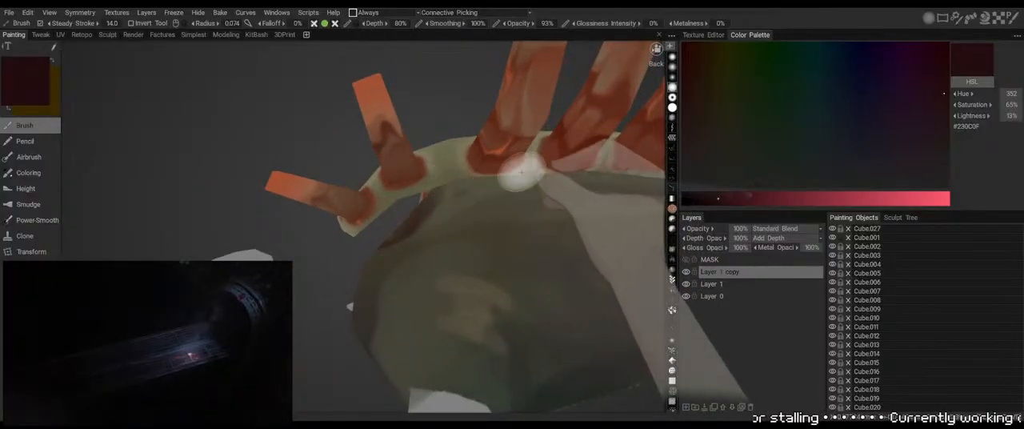
Hide the pale spine strip, object Cube.020, to expose the upper edge of the body
alt+right_drag(426, 103, 480, 87)
alt+drag(480, 87, 571, 106)
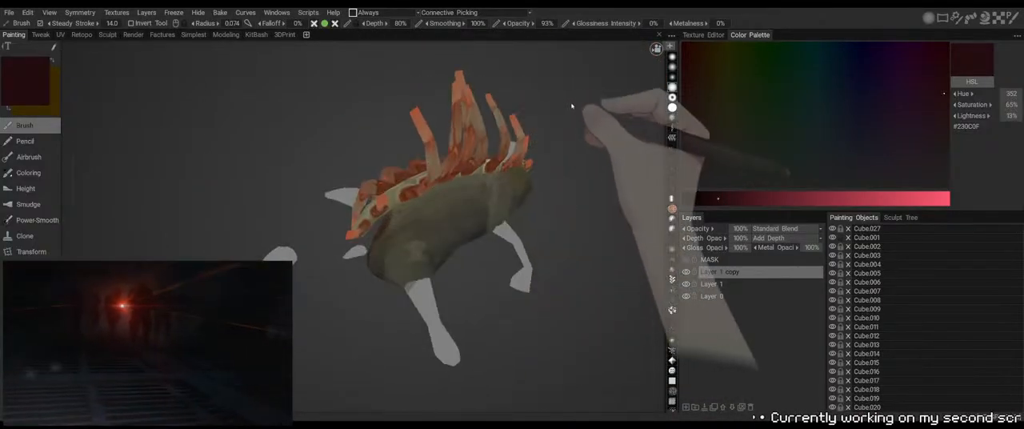
alt+drag(522, 200, 580, 135)
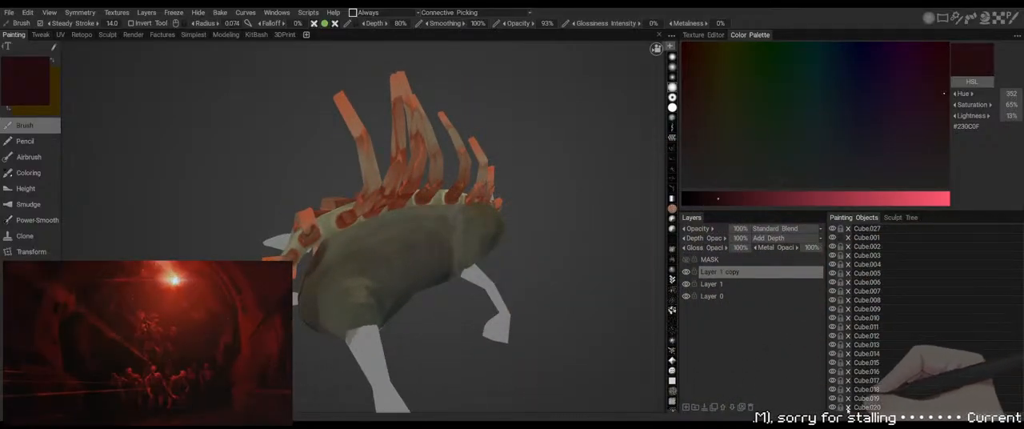
click(832, 407)
alt+drag(563, 299, 585, 272)
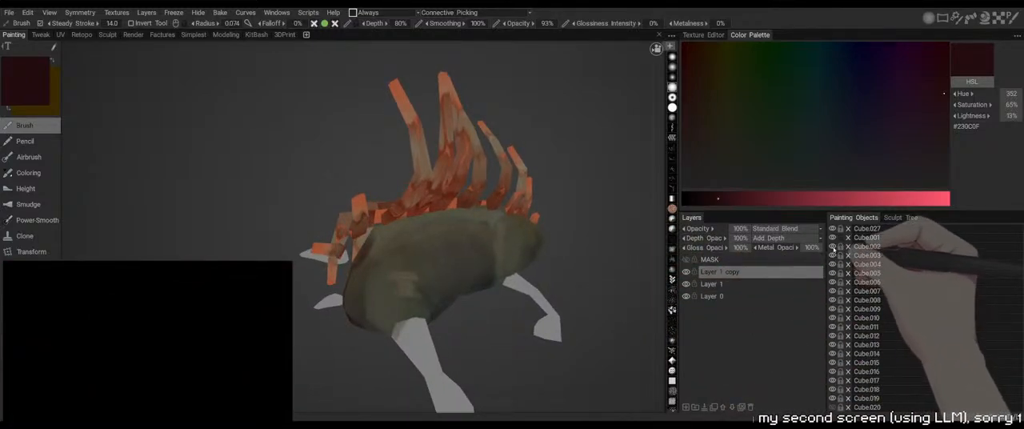
Hide the spike and rib objects Cube.002 through Cube.010 above the body
click(833, 255)
click(832, 264)
click(833, 274)
click(833, 283)
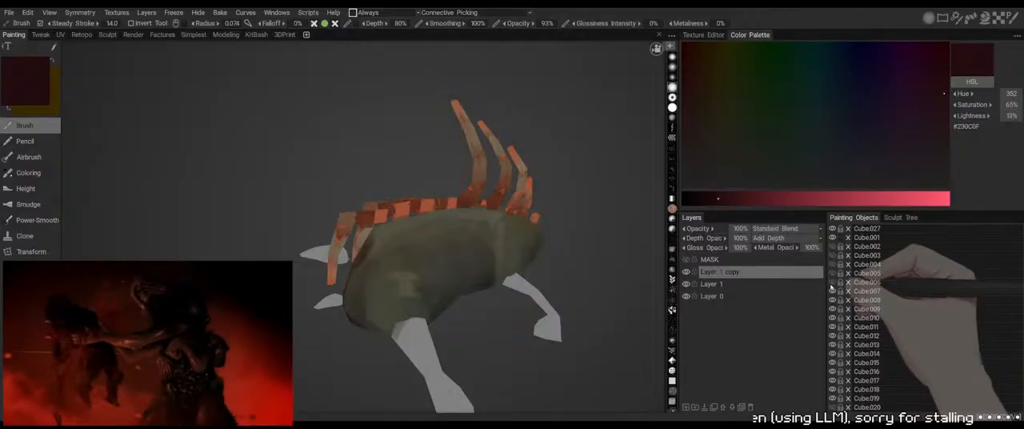
click(832, 282)
click(832, 291)
click(832, 283)
click(832, 301)
click(832, 309)
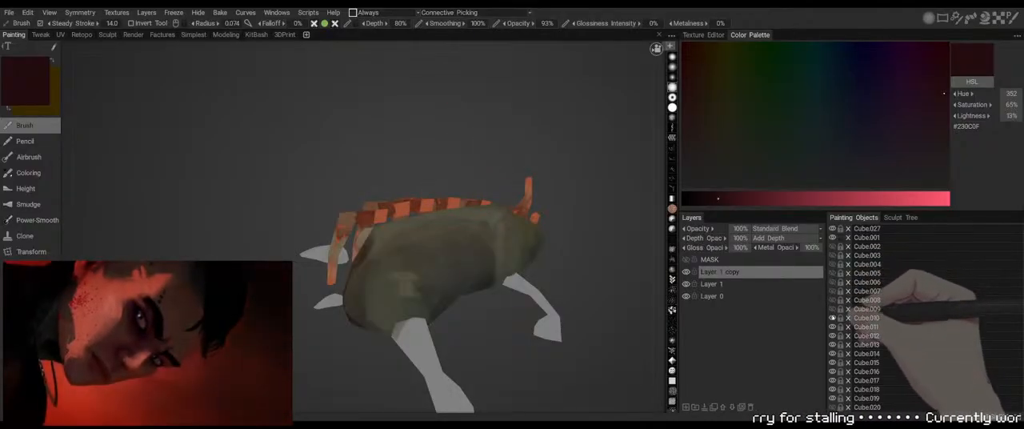
click(831, 319)
Paint a dark red #230C0F band along the exposed upper edge of the body with brush radius 0.069
drag(597, 148, 599, 178)
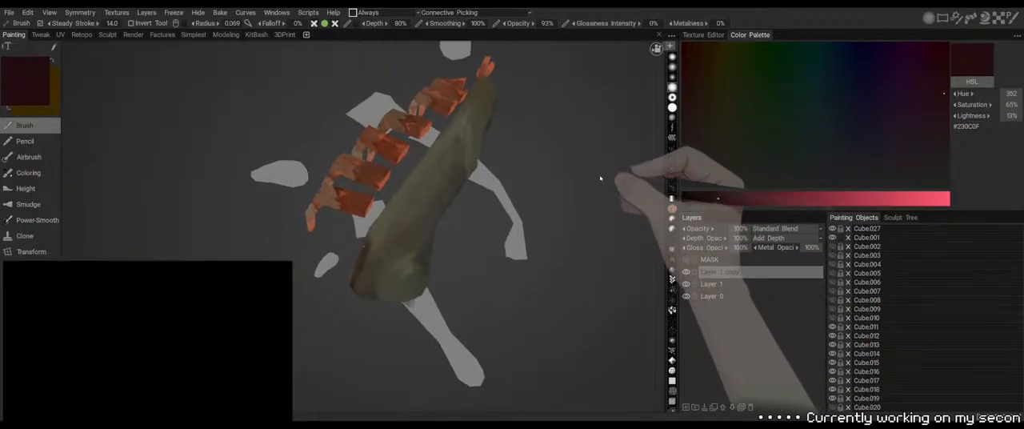
mouse_move(360, 247)
mouse_down()
mouse_move(398, 196)
mouse_move(506, 153)
mouse_move(539, 173)
mouse_move(543, 164)
mouse_move(469, 98)
mouse_move(532, 152)
mouse_move(518, 161)
mouse_move(539, 149)
mouse_move(507, 158)
mouse_move(542, 141)
mouse_move(534, 135)
mouse_move(473, 165)
mouse_up()
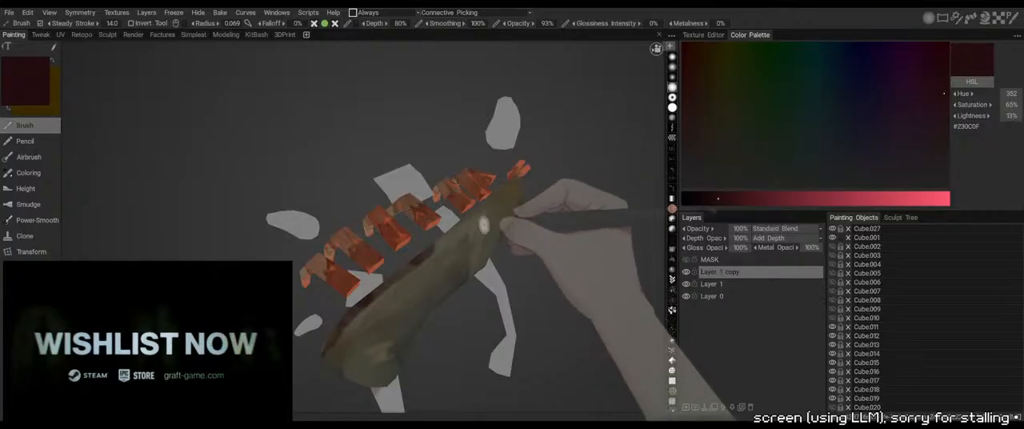
mouse_move(483, 225)
mouse_down()
mouse_move(454, 235)
mouse_move(477, 213)
mouse_up()
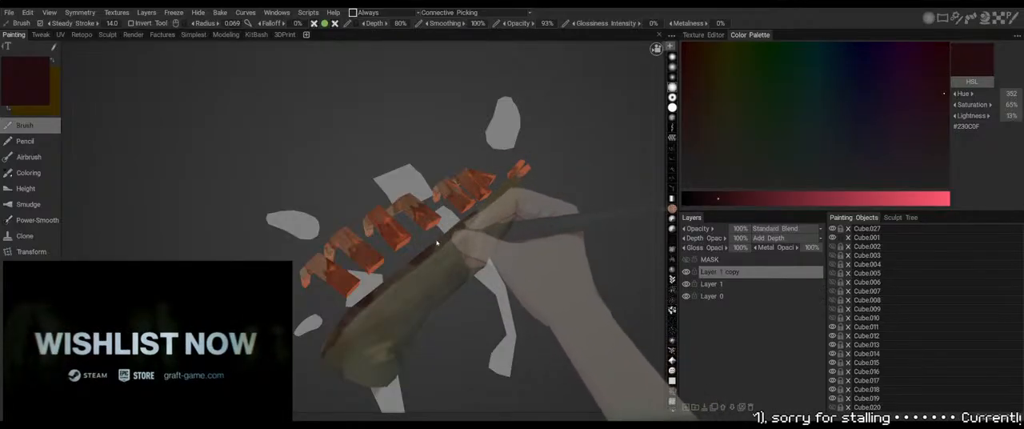
drag(436, 243, 472, 252)
drag(450, 225, 439, 303)
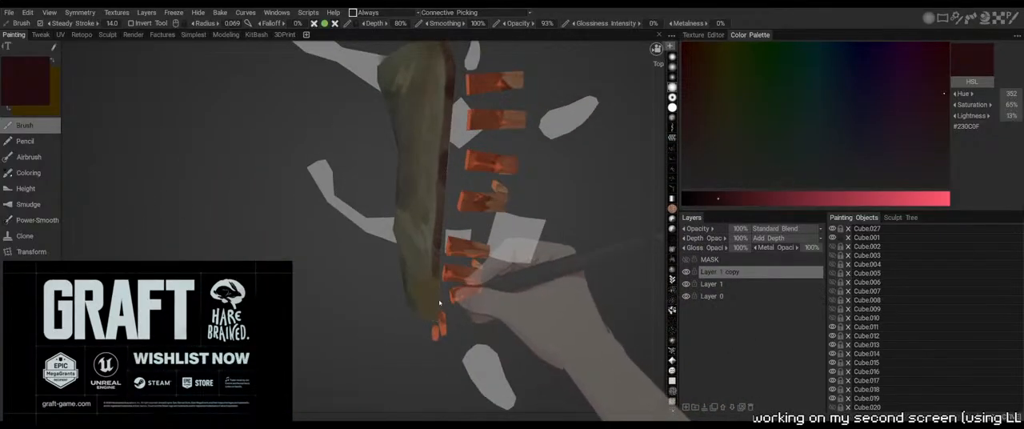
Darken the body's rim around the open end with #230C0F, using a brush depth of 40%
drag(441, 347, 426, 334)
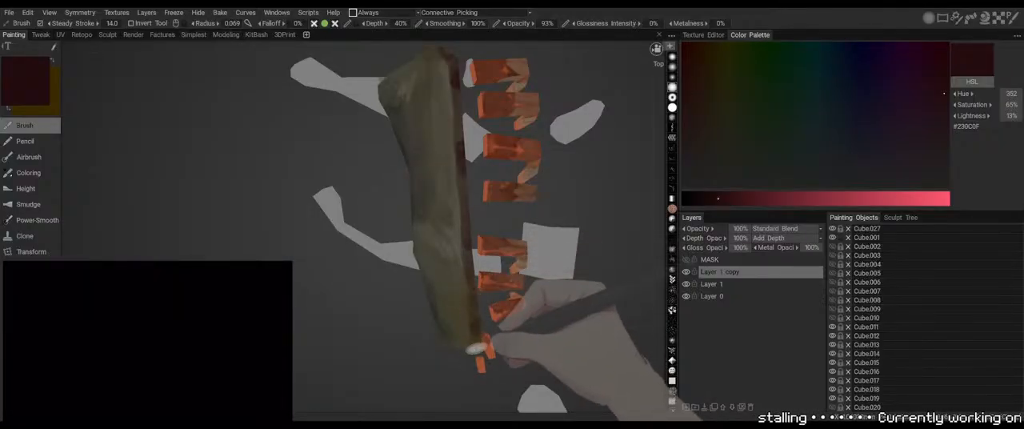
mouse_move(483, 373)
mouse_down()
mouse_move(475, 315)
mouse_move(373, 297)
mouse_move(445, 281)
mouse_move(435, 290)
mouse_up()
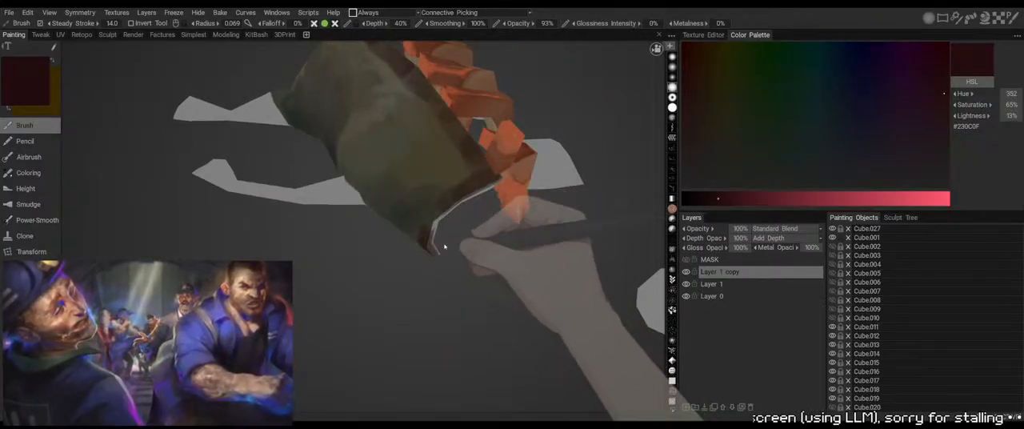
drag(460, 206, 468, 276)
Blend the upper edge of the body with sampled reddish brown #612B23 and dark red #230D0E, enlarging the brush radius to 0.100
key(v)
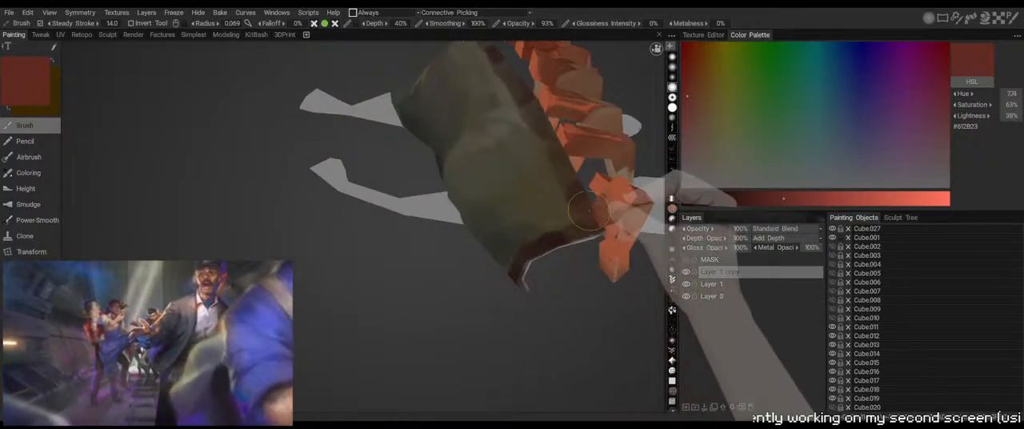
mouse_move(572, 240)
mouse_down()
mouse_move(588, 200)
mouse_move(556, 134)
mouse_up()
right_drag(450, 258, 375, 267)
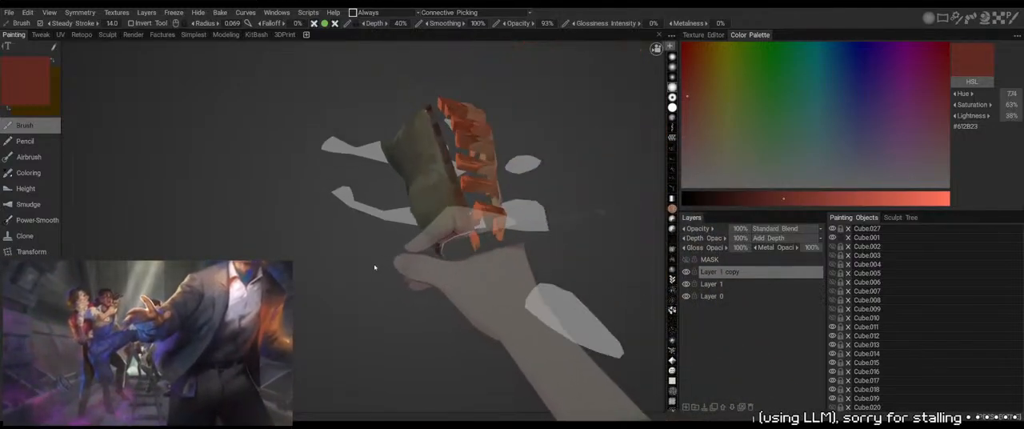
drag(375, 267, 404, 257)
key(v)
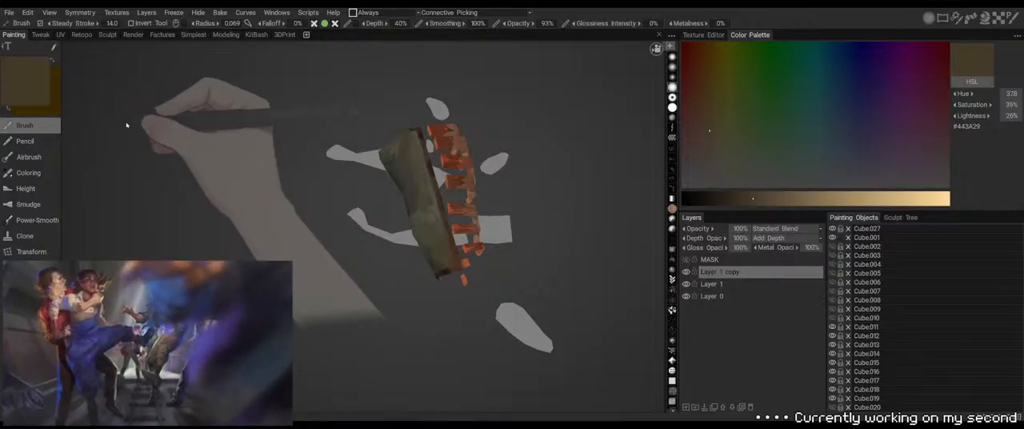
key(v)
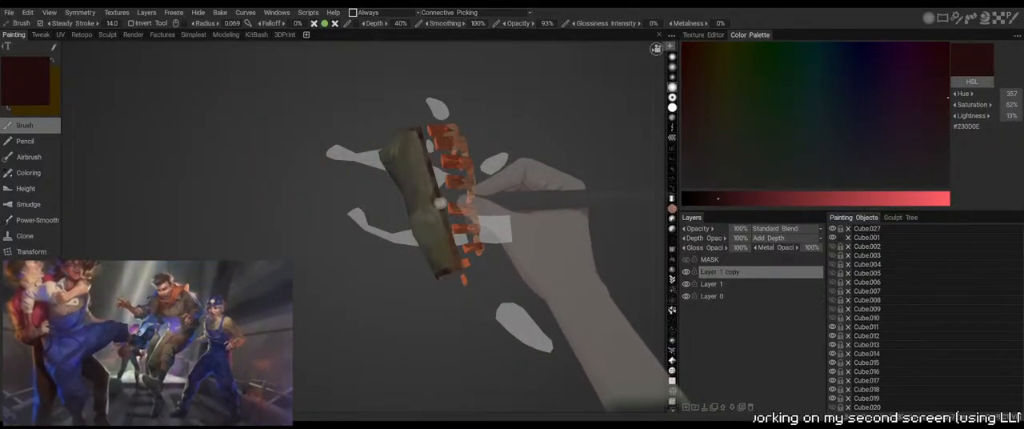
alt+right_drag(449, 203, 461, 195)
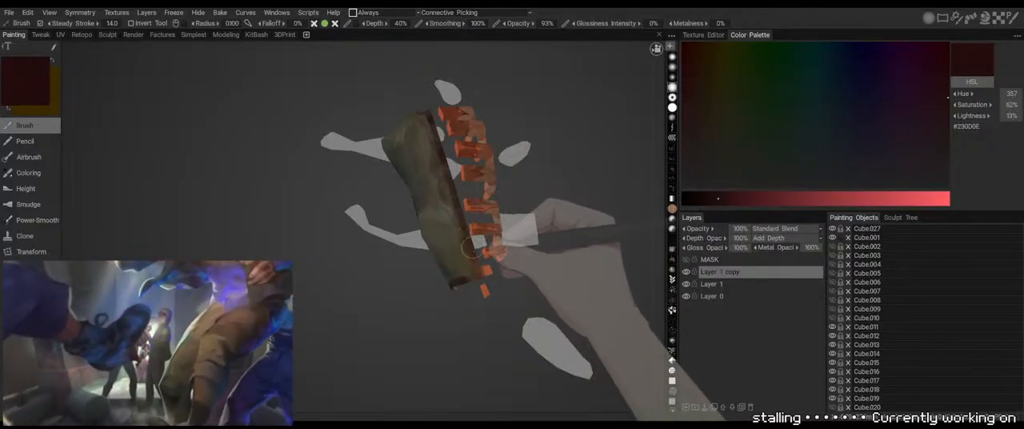
Darken the upper edge at the body's opposite end with #230D0E at a brush radius of 0.069
drag(496, 318, 546, 294)
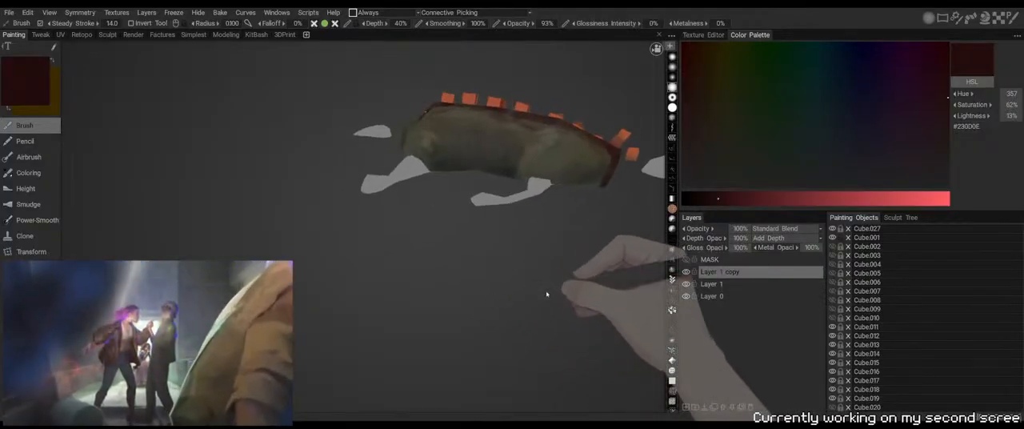
mouse_move(427, 256)
mouse_down()
mouse_move(525, 267)
mouse_move(545, 254)
mouse_up()
right_drag(413, 183, 425, 205)
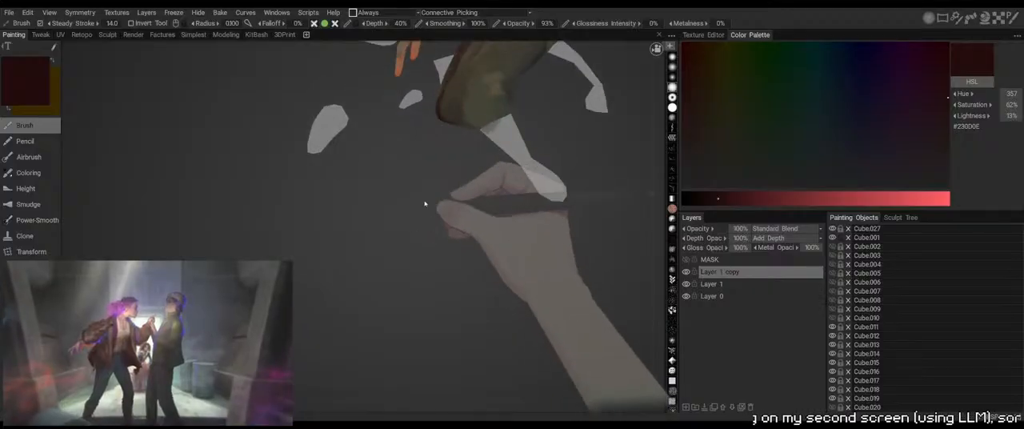
middle_drag(414, 192, 440, 258)
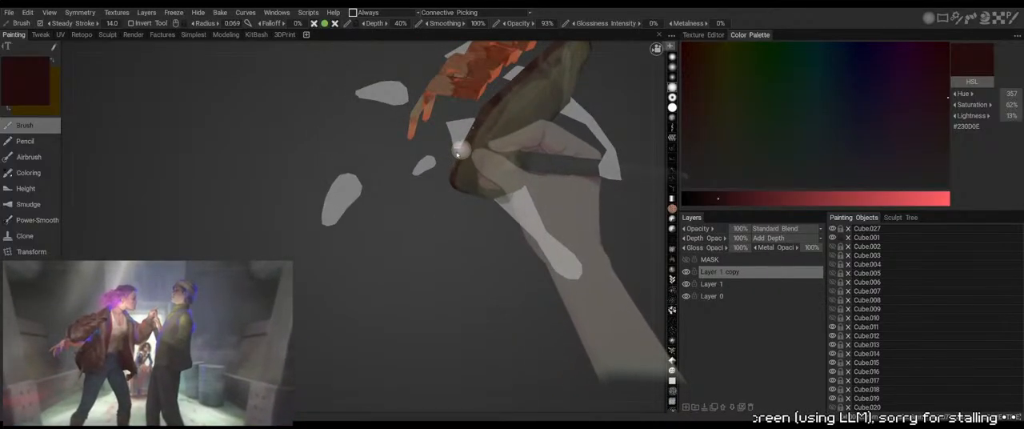
drag(473, 128, 459, 180)
drag(448, 244, 483, 190)
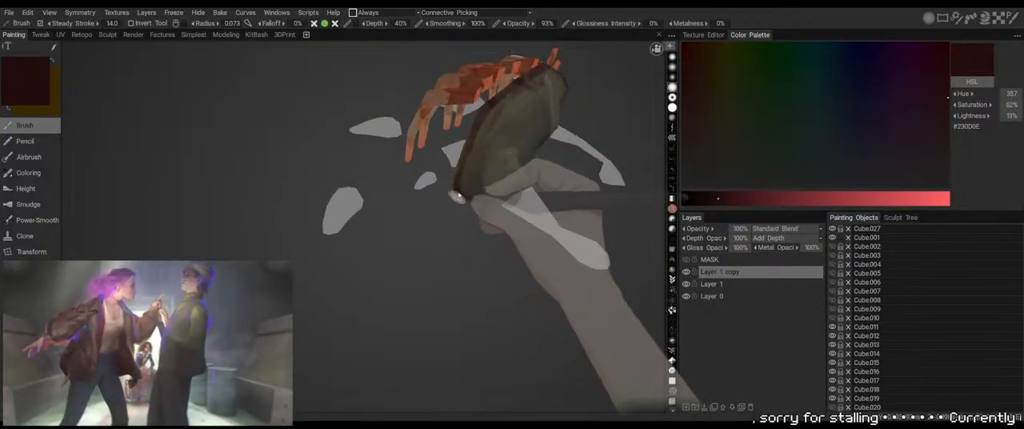
Extend the dark red #230D0E shading down that end's edge and lower corner, varying the brush radius between 0.130 and 0.060
right_drag(469, 170, 475, 165)
drag(475, 165, 474, 196)
drag(472, 222, 475, 165)
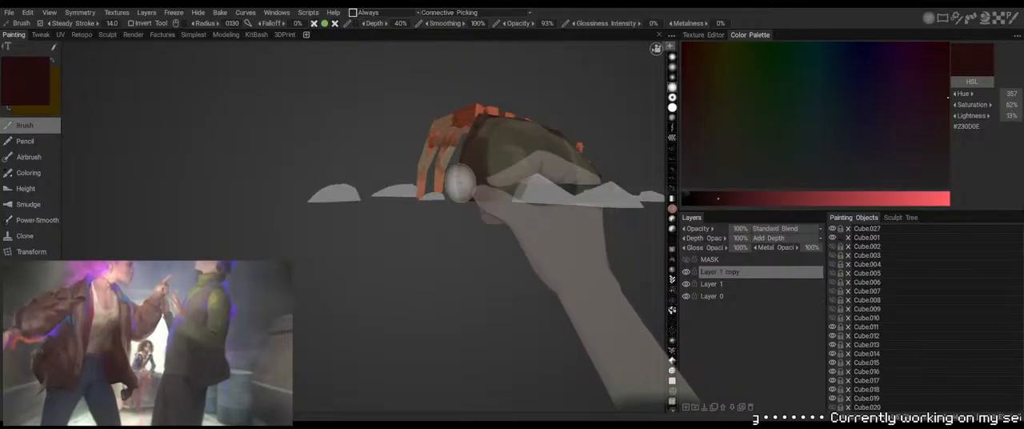
drag(459, 198, 457, 229)
right_drag(479, 154, 470, 153)
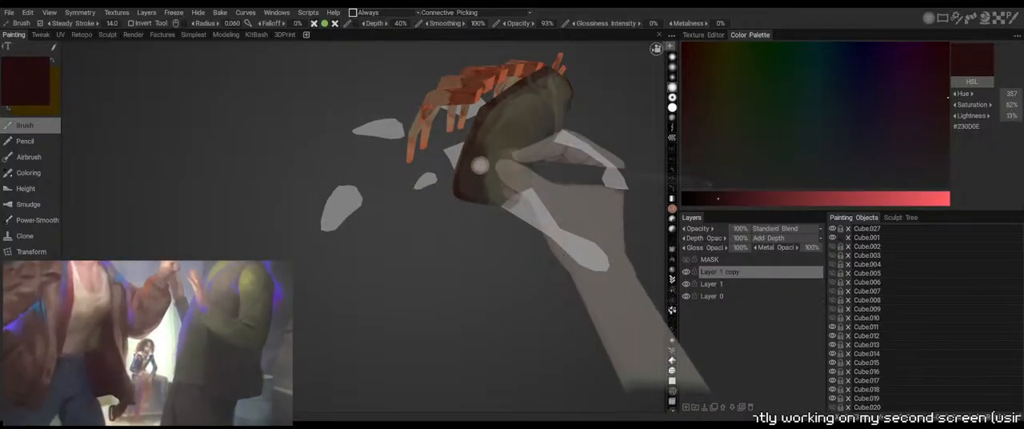
drag(454, 220, 458, 185)
drag(480, 151, 468, 171)
drag(449, 210, 446, 249)
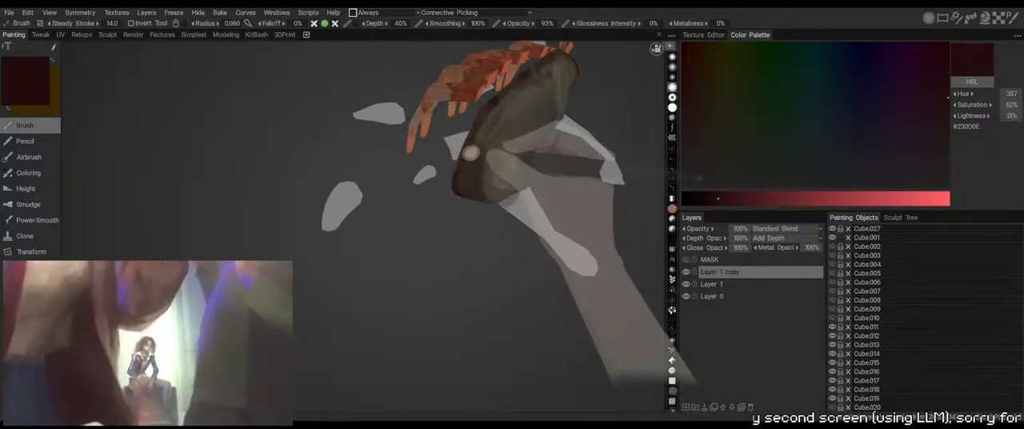
drag(471, 156, 461, 175)
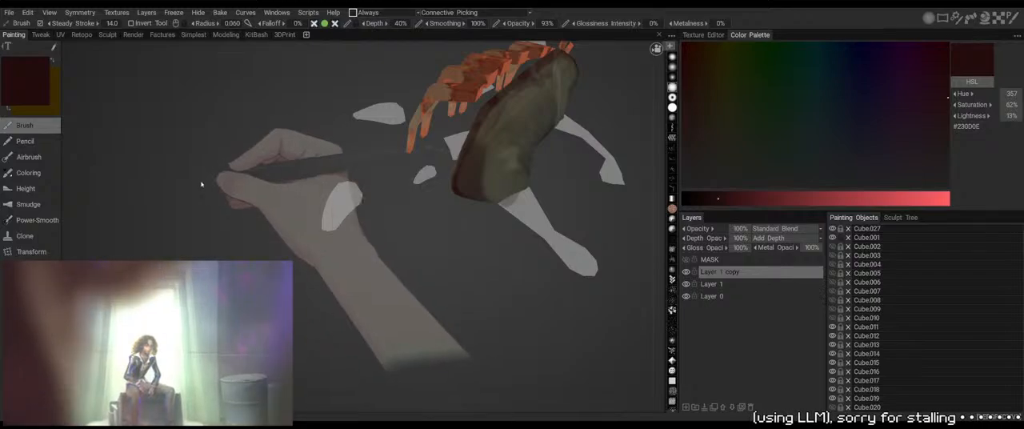
Blend the body's upper edge near one end with sampled reddish browns #4E2325, #5B2617 and #5E2C1C, varying the brush radius between 0.021 and 0.051
key(v)
right_drag(474, 143, 467, 146)
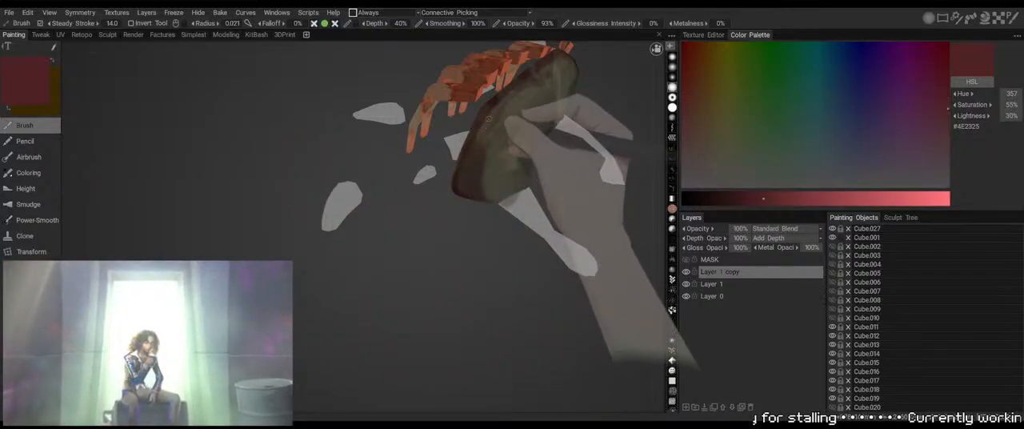
key(v)
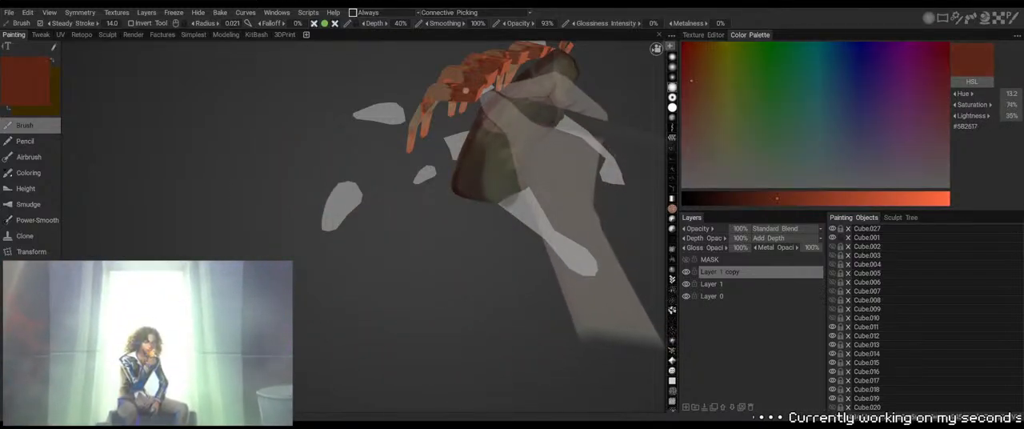
alt+right_drag(461, 128, 482, 129)
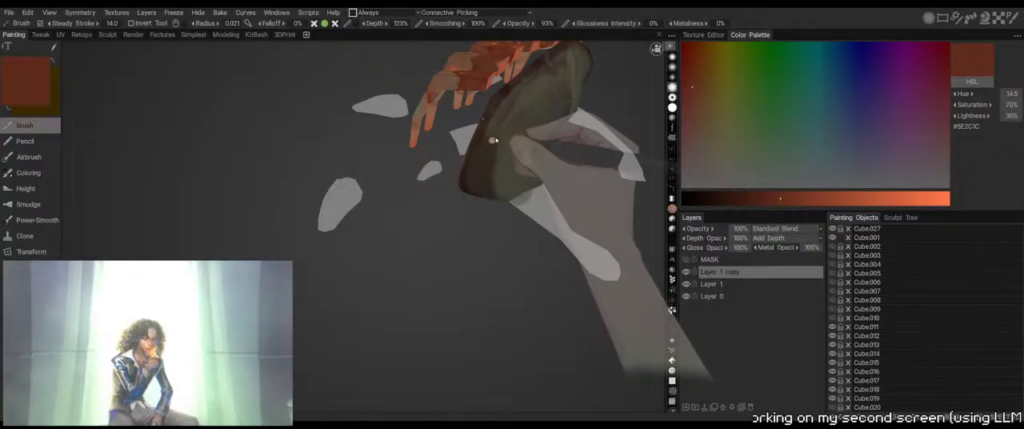
drag(491, 108, 464, 173)
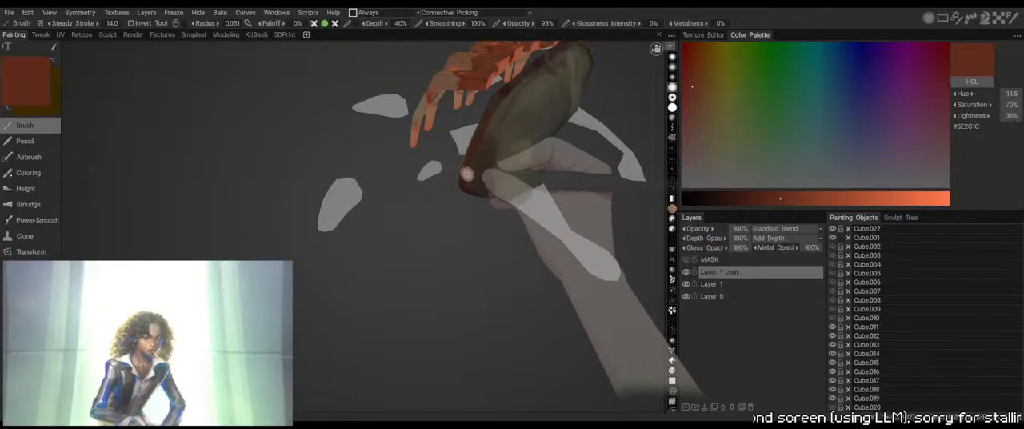
Spread reddish brown #5E2C1C over that end's rim and along the body's upper edge with brush radii of 0.140 and 0.064
right_drag(467, 174, 484, 176)
mouse_move(473, 158)
mouse_down()
mouse_move(471, 213)
mouse_move(421, 242)
mouse_move(421, 260)
mouse_move(428, 219)
mouse_up()
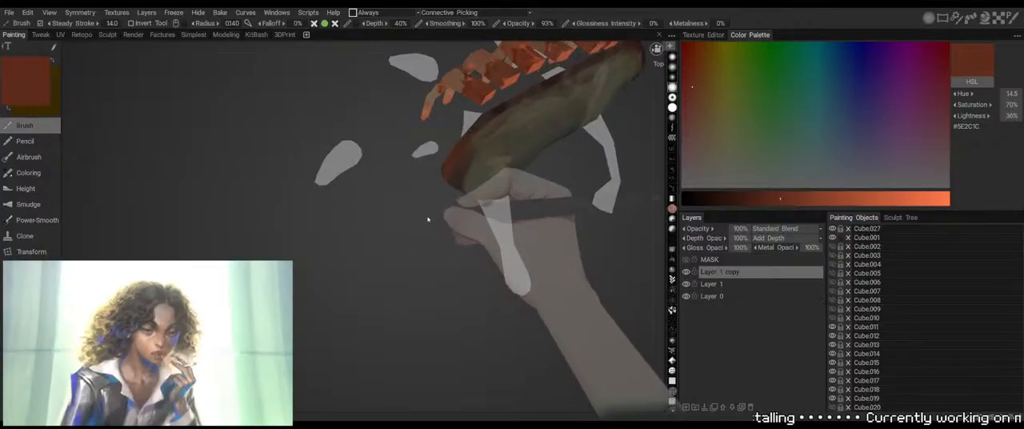
alt+middle_drag(428, 220, 390, 273)
right_drag(431, 194, 420, 199)
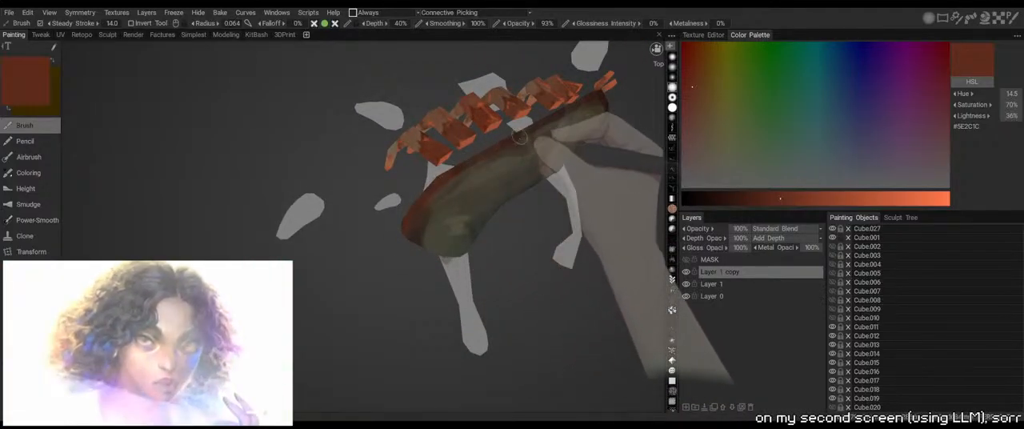
mouse_move(520, 138)
alt+mouse_down()
mouse_move(539, 141)
mouse_move(501, 90)
mouse_move(415, 202)
mouse_move(567, 224)
mouse_move(434, 166)
mouse_move(500, 180)
mouse_move(491, 141)
mouse_move(438, 226)
alt+mouse_up()
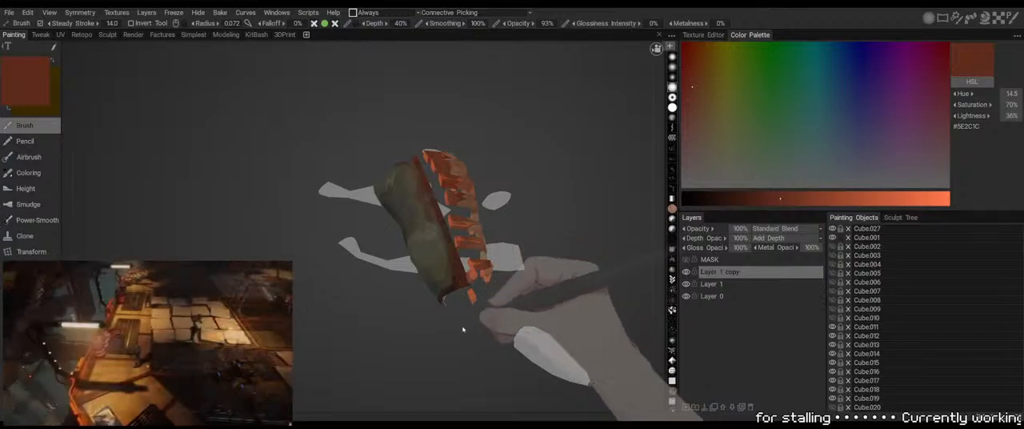
Tint the body's opposite end and the upper edge beside it with reddish brown #5E2C1C at a brush radius of 0.329
alt+drag(462, 328, 438, 309)
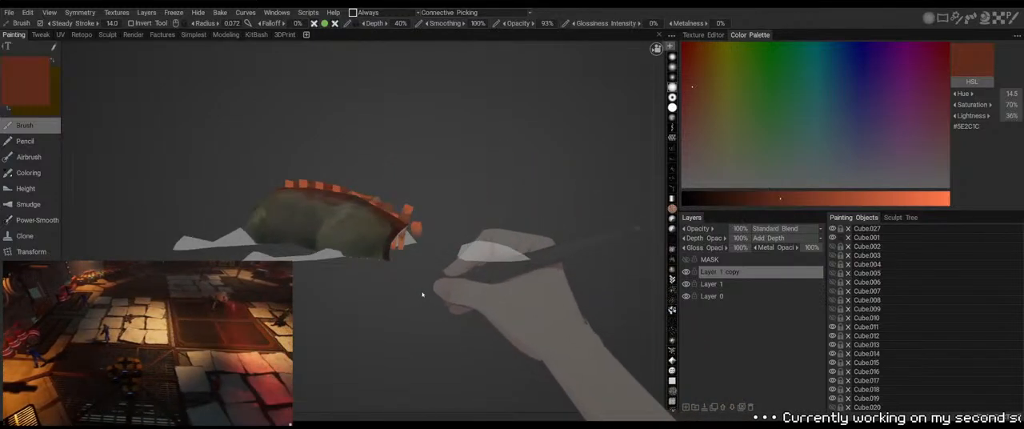
alt+right_drag(422, 295, 428, 255)
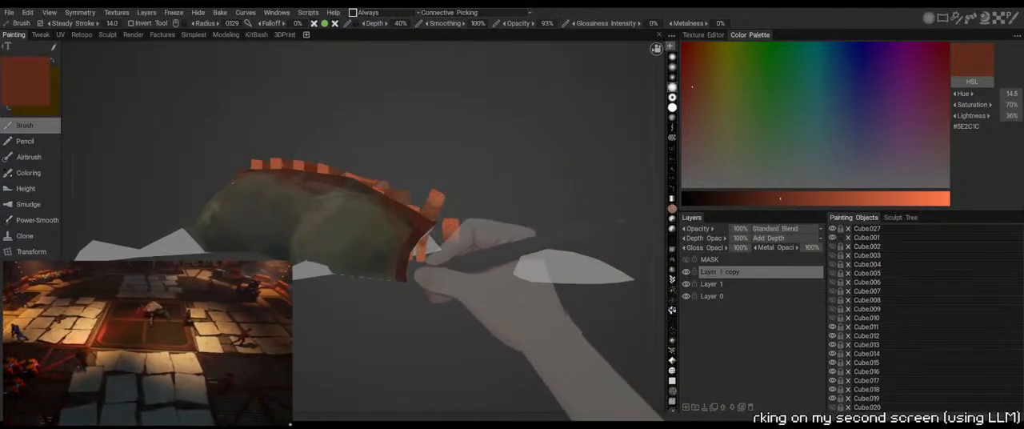
mouse_move(382, 197)
mouse_down()
mouse_move(379, 274)
mouse_move(419, 235)
mouse_up()
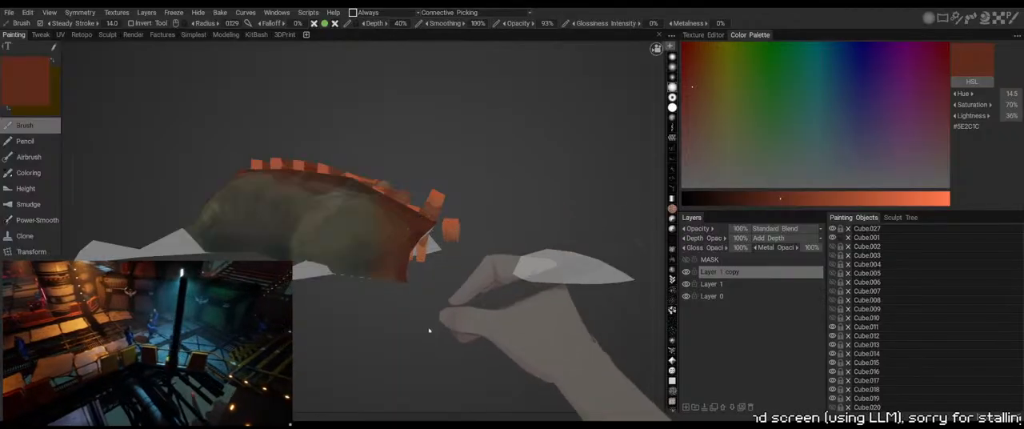
alt+right_drag(392, 216, 355, 259)
alt+drag(355, 258, 414, 241)
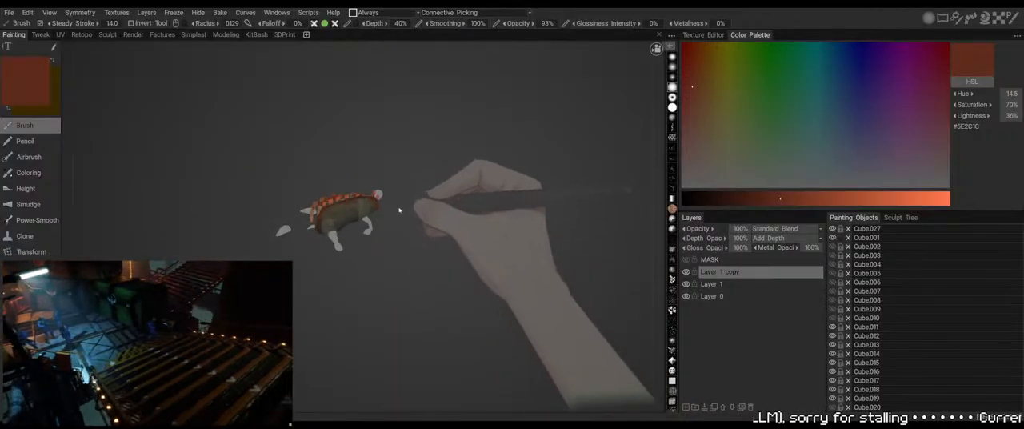
alt+right_drag(460, 323, 418, 220)
alt+drag(419, 219, 460, 214)
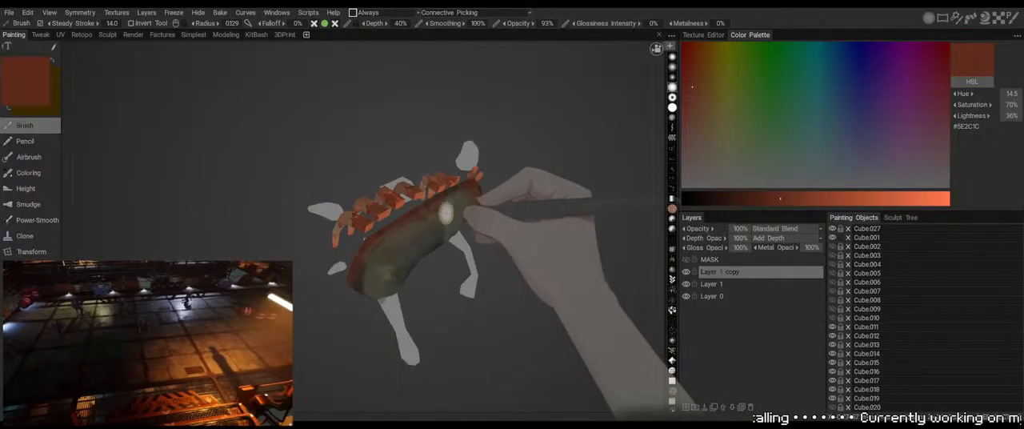
Paint a reddish-brown band down the body's flank using sampled browns #46352C, #392210 and #4F2A1B at a brush radius of 0.049
key(v)
key(v)
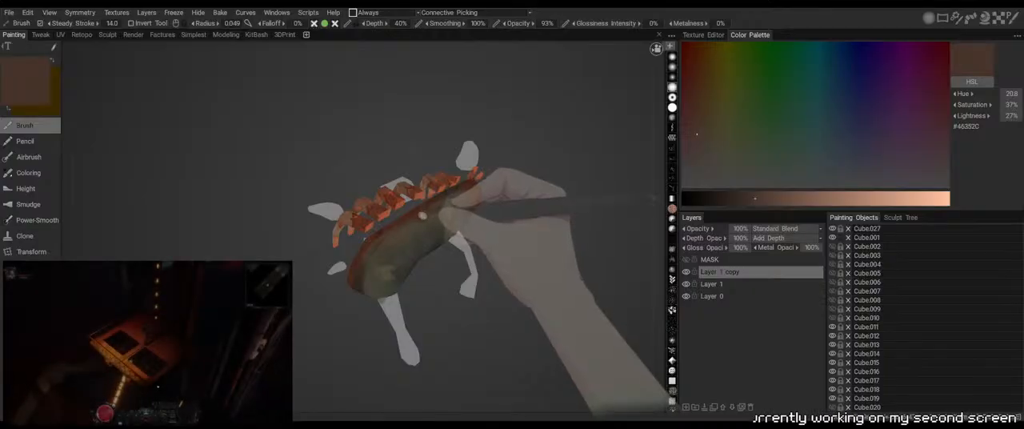
key(v)
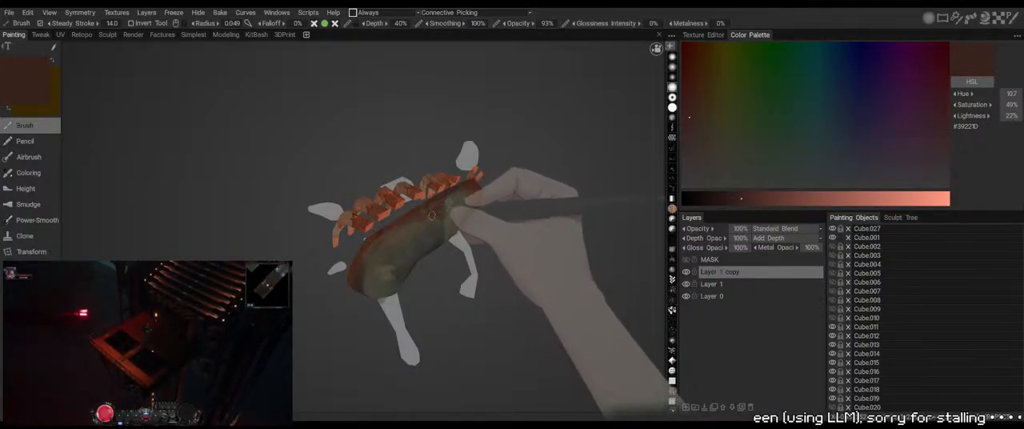
drag(459, 263, 398, 250)
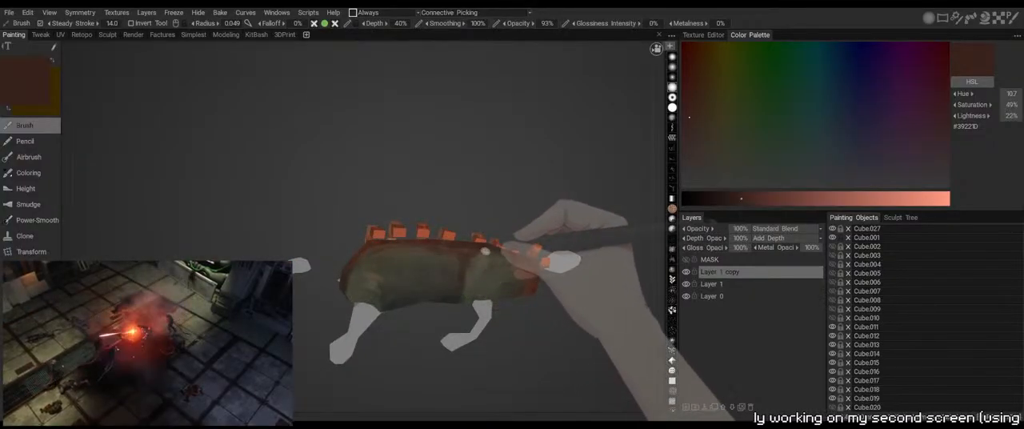
drag(411, 343, 462, 358)
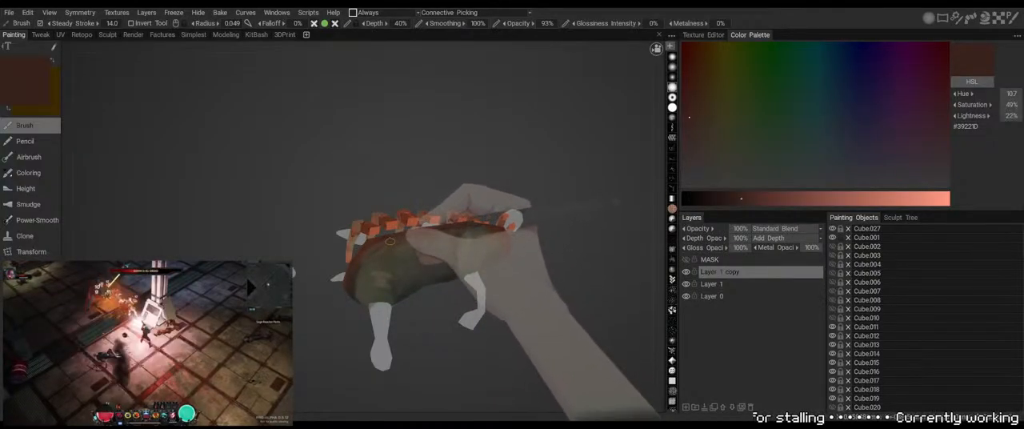
key(v)
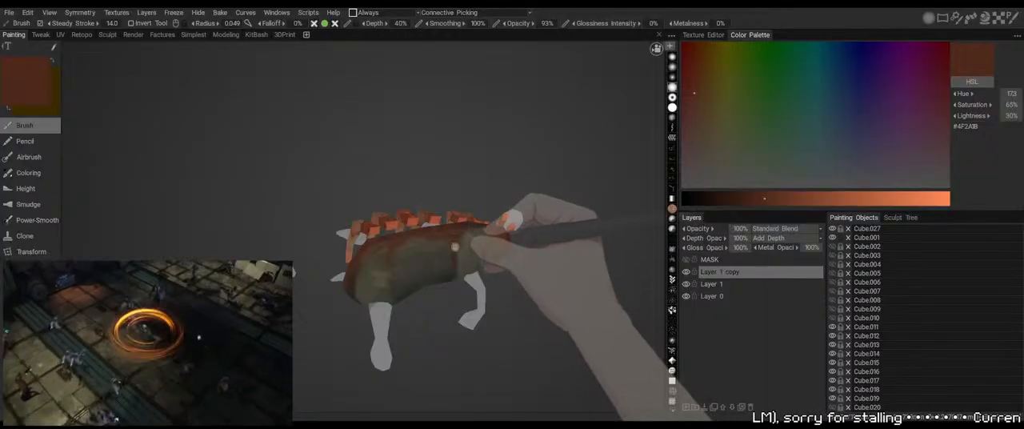
Make the hidden spine parts Cube.002 through Cube.010 visible again
drag(456, 327, 450, 238)
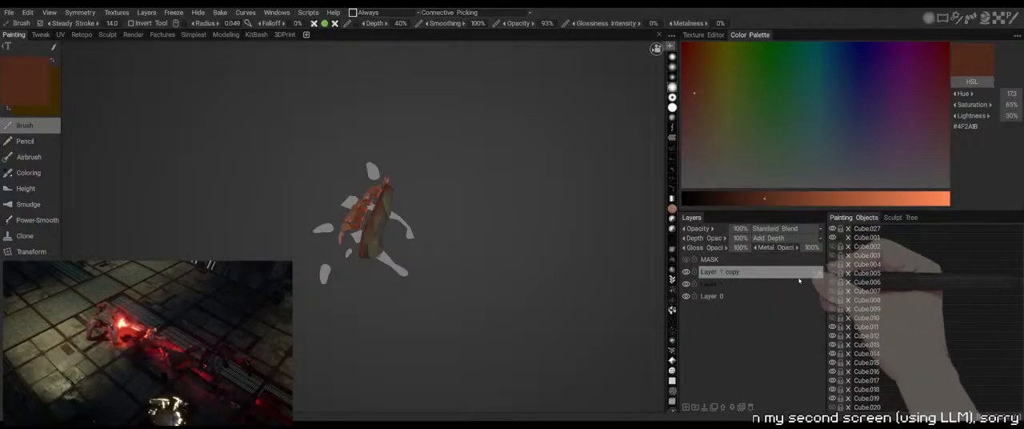
click(833, 255)
click(832, 264)
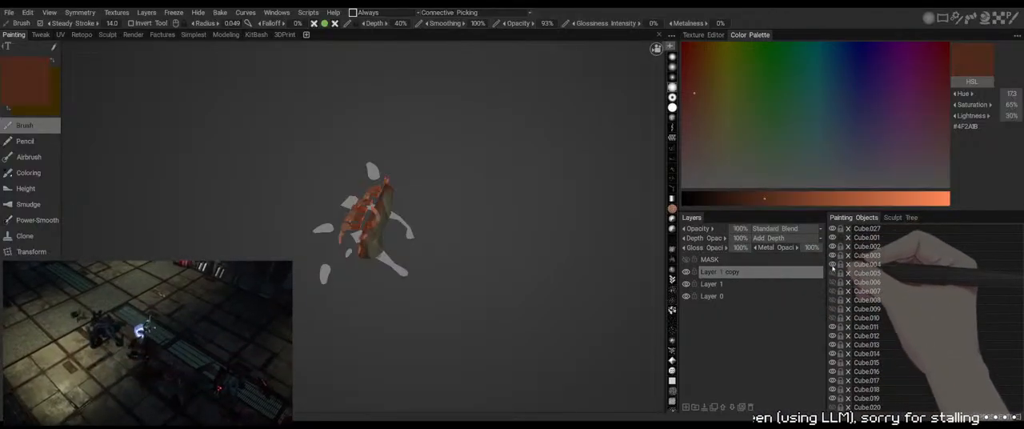
click(833, 274)
click(832, 282)
click(832, 291)
click(832, 300)
click(833, 309)
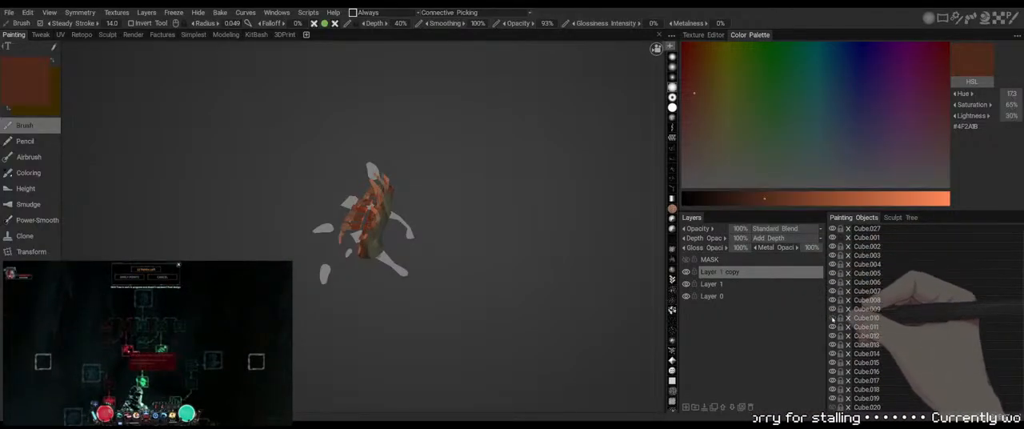
click(832, 318)
Examine the painted body together with the full spine and its spikes from above and from the sides
drag(456, 219, 424, 203)
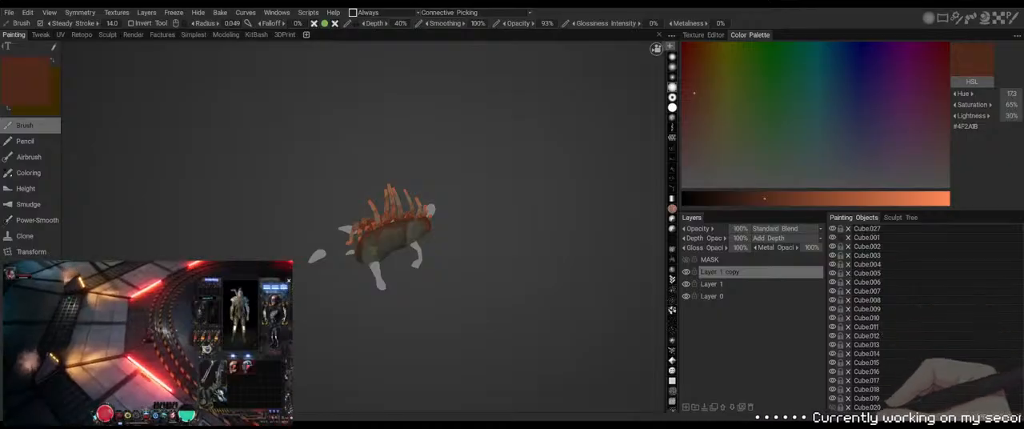
drag(533, 290, 487, 276)
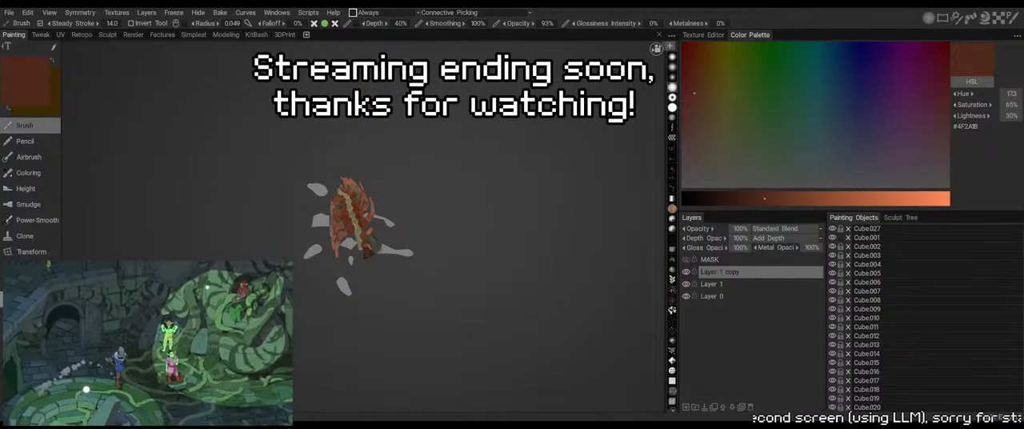
drag(456, 188, 517, 195)
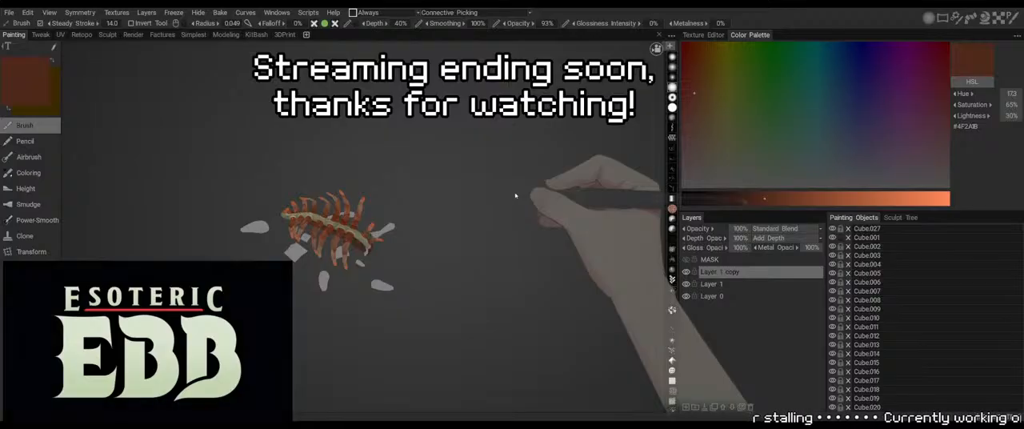
drag(493, 203, 333, 189)
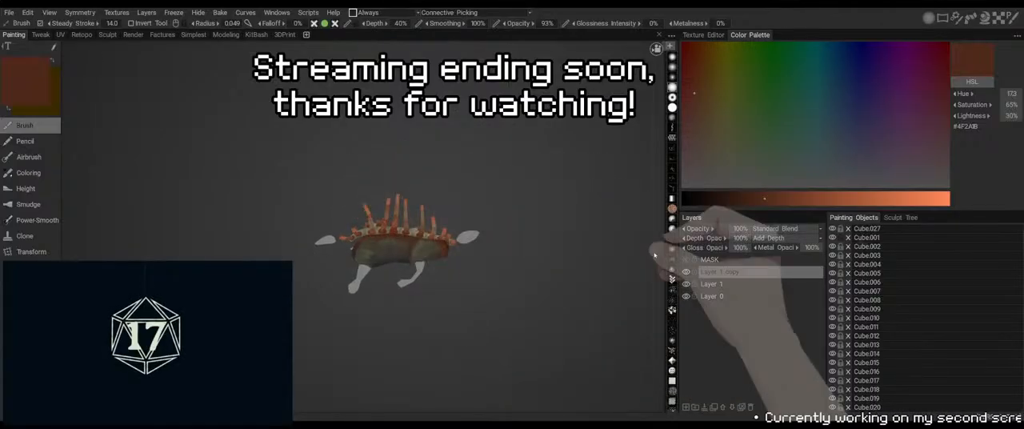
middle_drag(572, 273, 537, 208)
right_drag(536, 208, 557, 251)
mouse_move(557, 251)
mouse_down()
mouse_move(569, 270)
mouse_move(593, 254)
mouse_move(571, 249)
mouse_up()
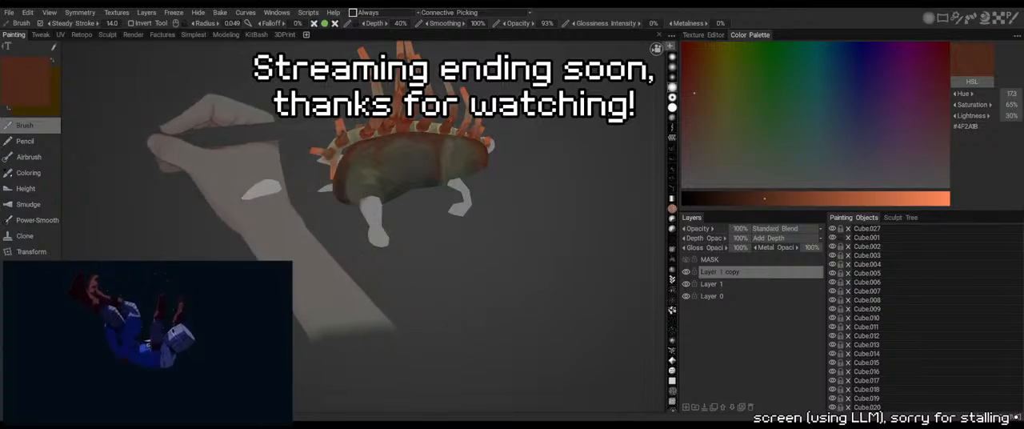
Paint sampled olive green #35392A over the flank beside the reddish-brown band, varying the brush radius between 0.049 and 0.029
drag(632, 251, 546, 268)
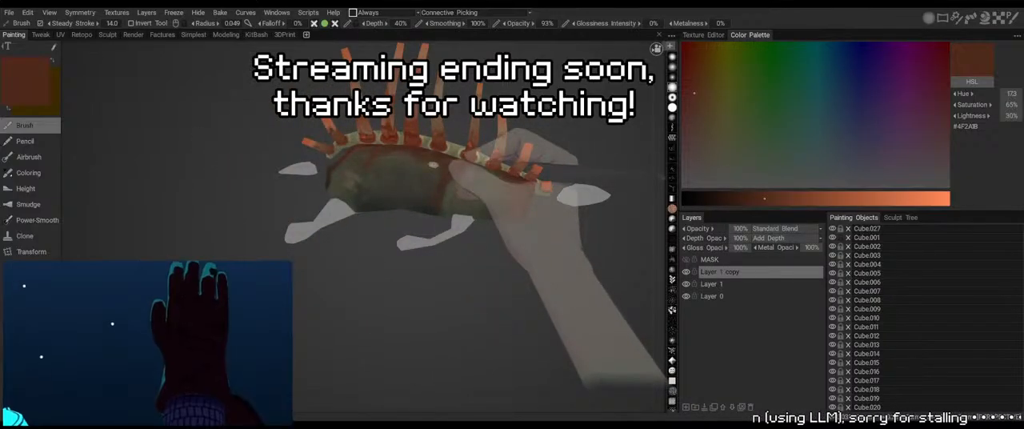
key(v)
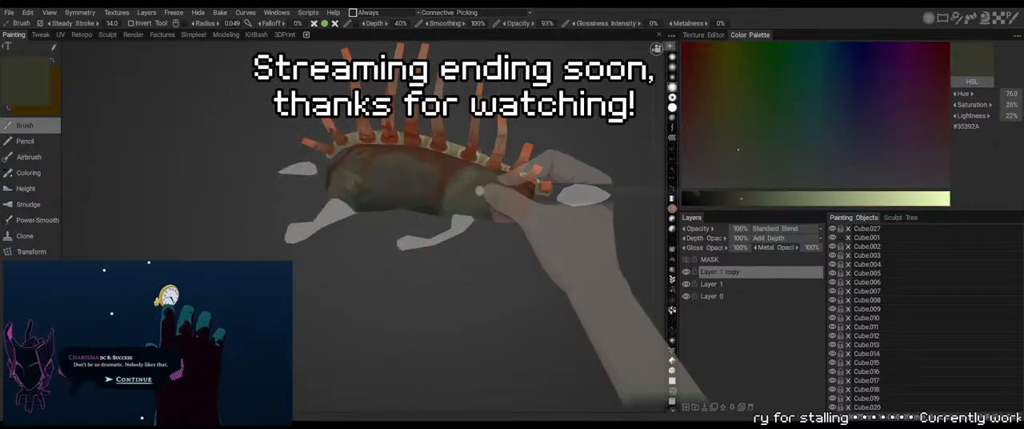
drag(469, 184, 492, 220)
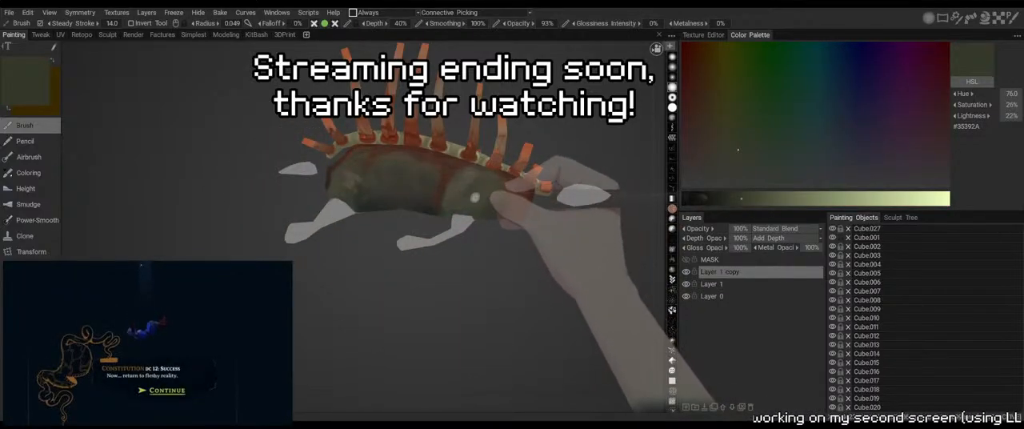
key([)
key([)
key([)
key([)
key([)
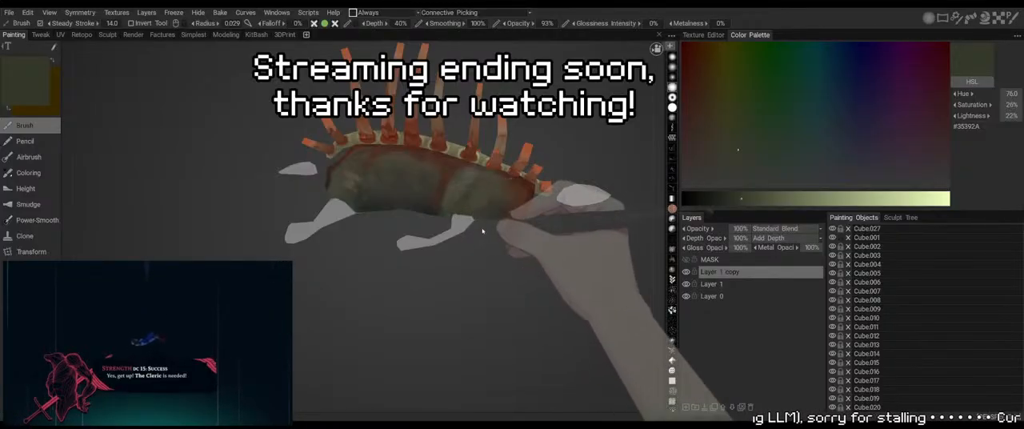
drag(482, 231, 539, 251)
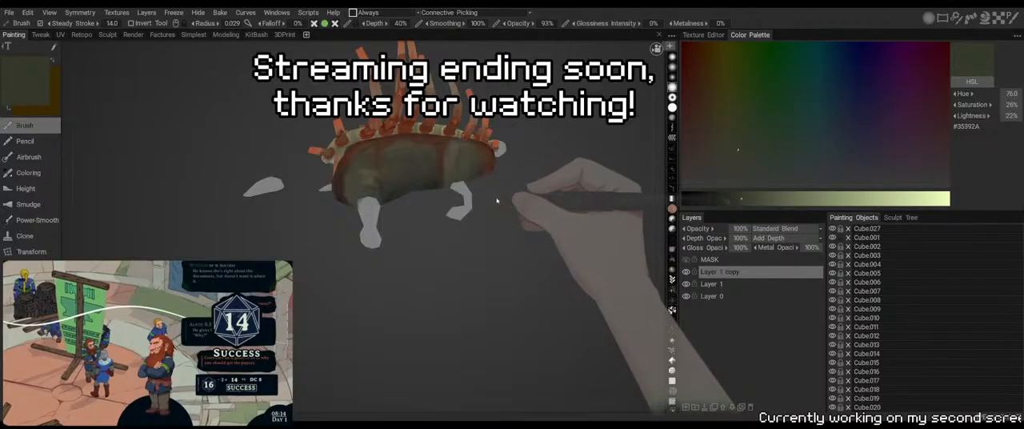
middle_drag(490, 215, 466, 245)
right_drag(466, 245, 428, 179)
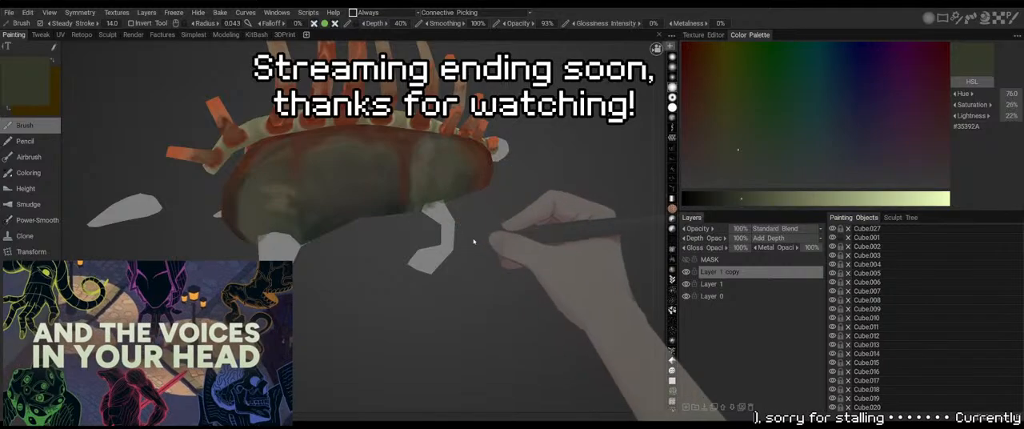
Paint sampled olive greys #454438 and #4D4D47 over the upper segment of the leg beside the reddish-brown band, varying the brush radius between 0.081 and 0.031
key(v)
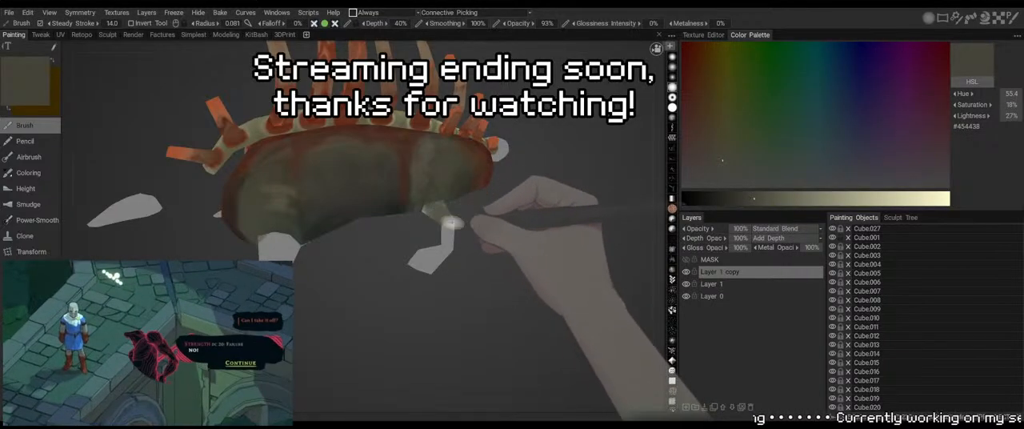
mouse_move(451, 223)
alt+mouse_down()
mouse_move(400, 213)
mouse_move(421, 238)
alt+mouse_up()
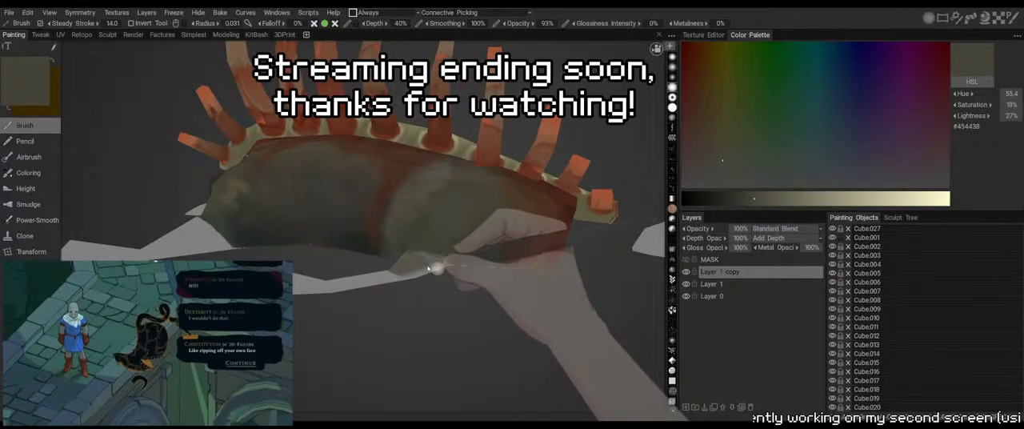
alt+drag(455, 321, 509, 331)
alt+drag(355, 190, 138, 178)
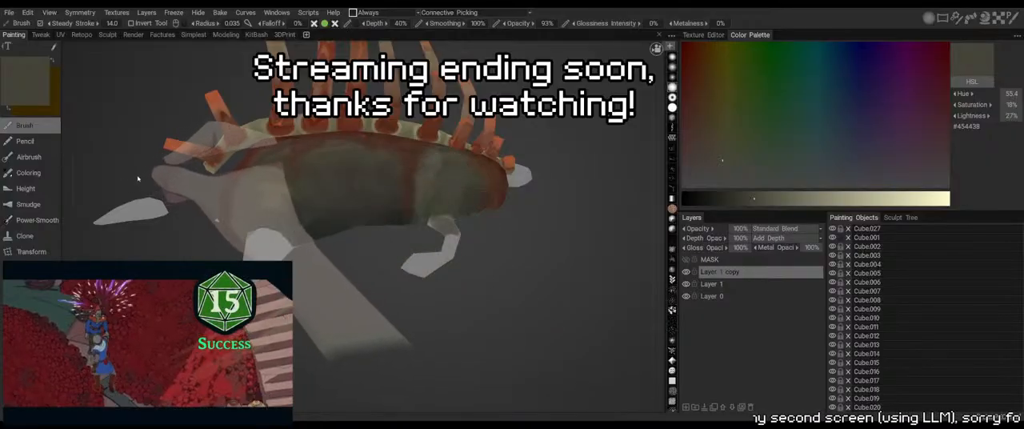
key(v)
alt+drag(199, 185, 449, 190)
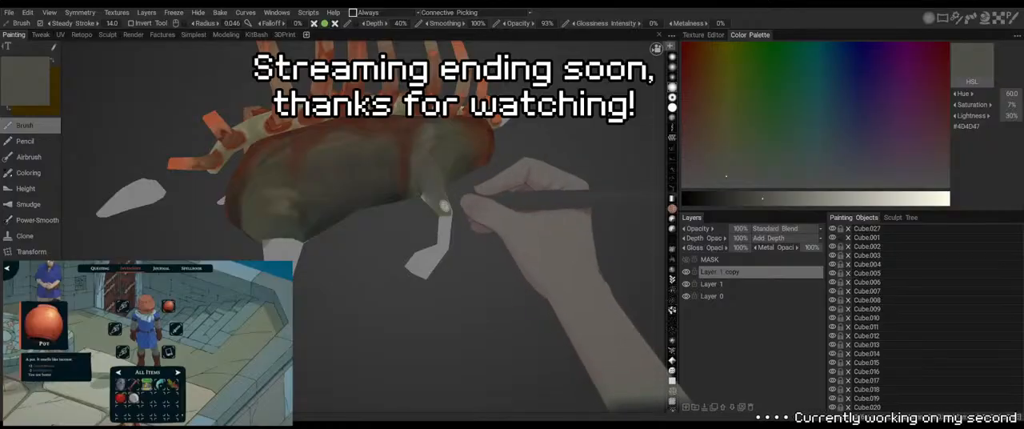
alt+drag(460, 198, 480, 235)
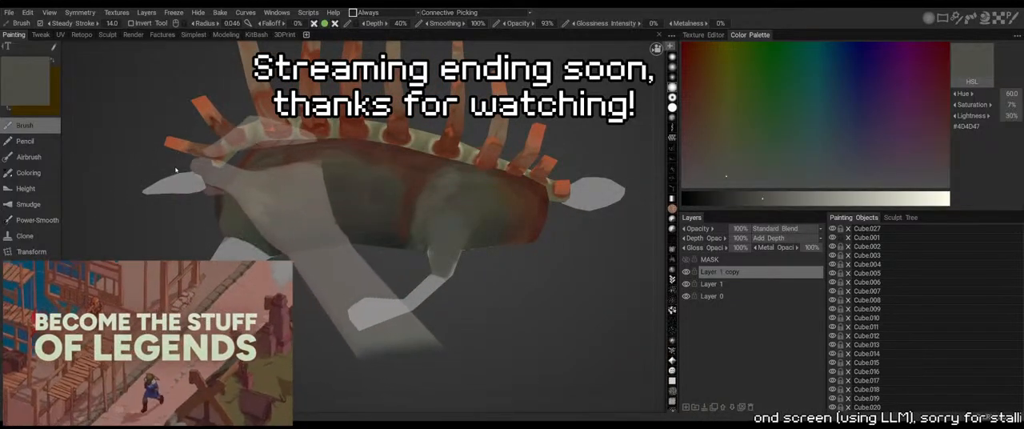
Shade the joint where that leg meets the body with sampled dark grey #322F30, reducing the brush radius from 0.046 to 0.030
key(v)
alt+drag(478, 309, 479, 239)
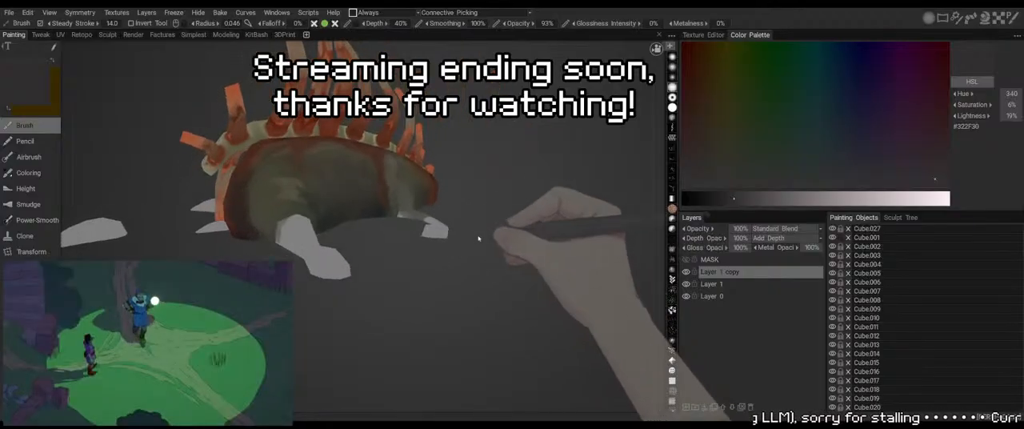
alt+drag(402, 215, 402, 226)
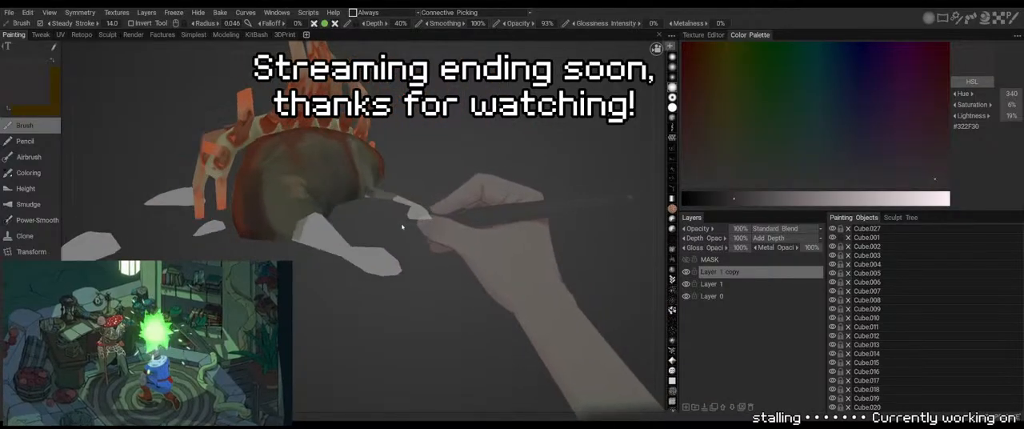
alt+right_drag(402, 226, 414, 249)
mouse_move(413, 248)
alt+mouse_down()
mouse_move(393, 152)
mouse_move(486, 156)
mouse_move(354, 169)
mouse_move(415, 140)
alt+mouse_up()
alt+right_drag(415, 141, 380, 128)
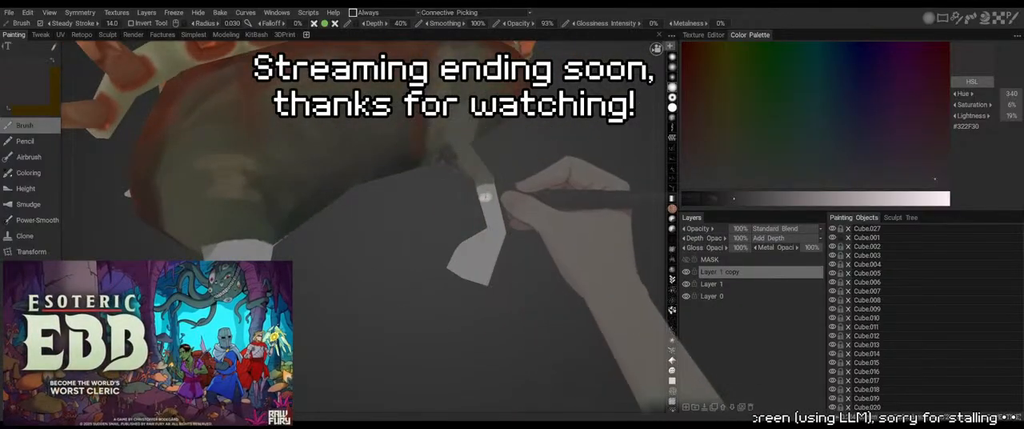
alt+drag(449, 192, 452, 176)
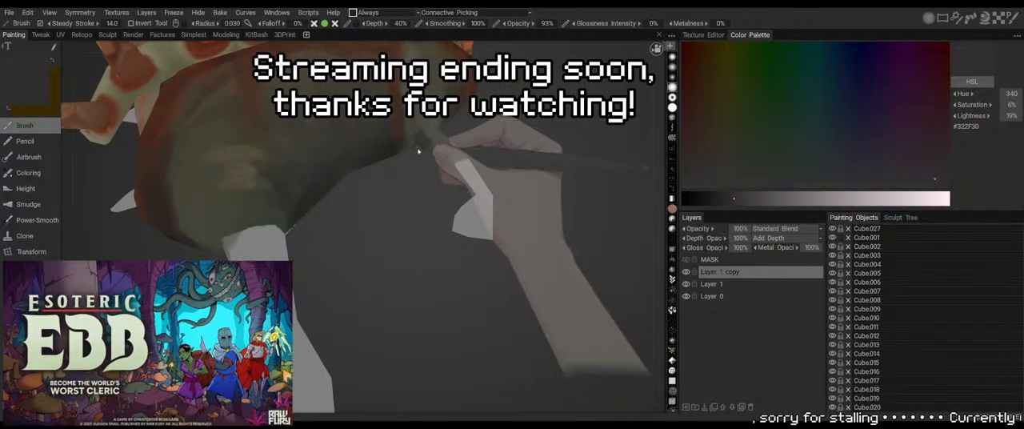
Darken the underside of the leg joint and the leg's inner edge with sampled #232523 and #2D2829 at a brush radius of 0.030
key(v)
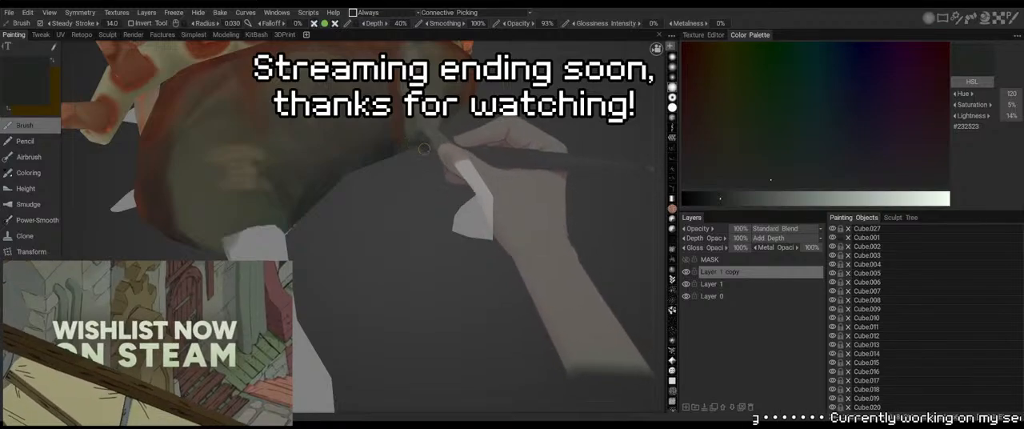
alt+drag(429, 177, 378, 126)
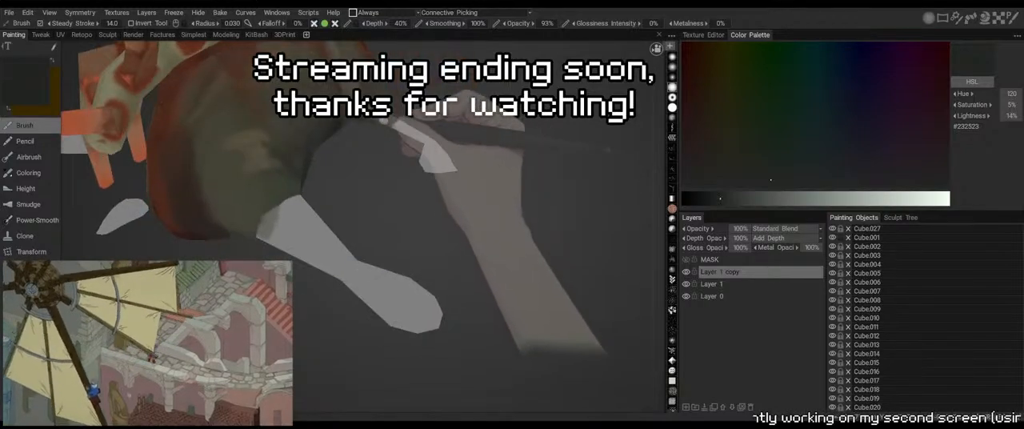
key(v)
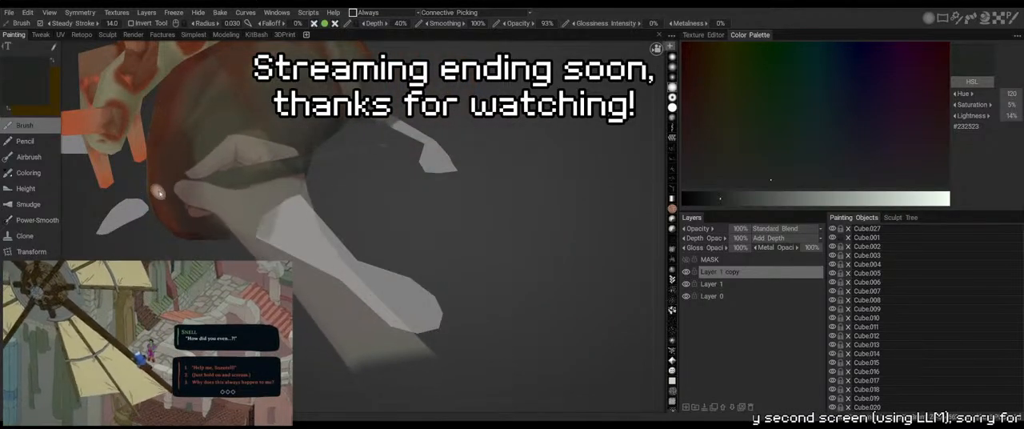
drag(164, 148, 188, 189)
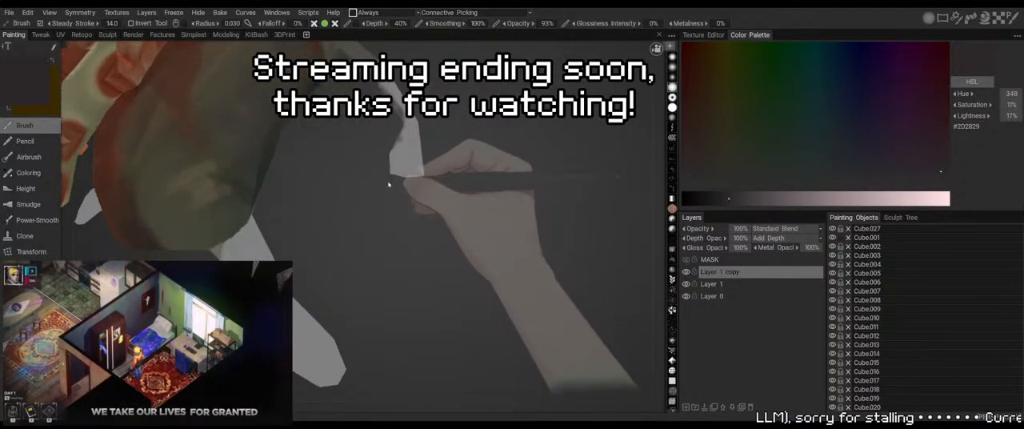
alt+drag(389, 185, 462, 176)
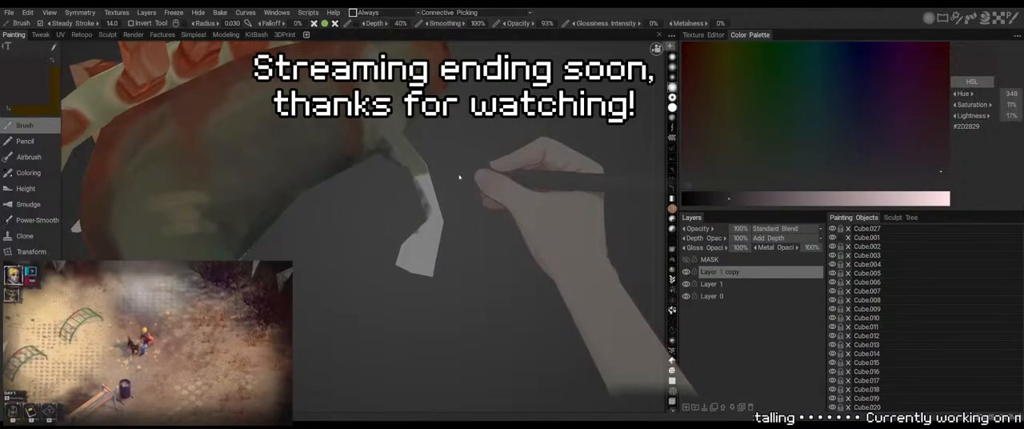
Set the brush depth to 0% and cover the lower leg and foot with sampled olive #45473A, enlarging the brush radius to 0.075
key(v)
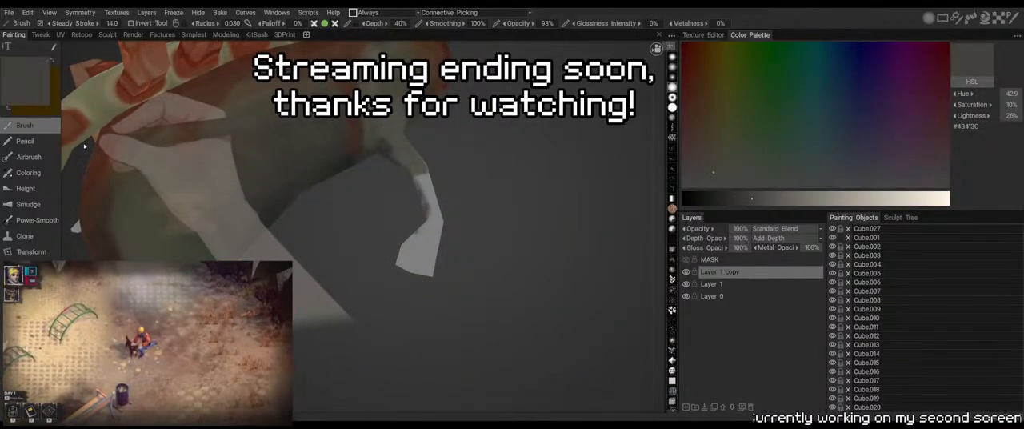
alt+drag(502, 192, 480, 187)
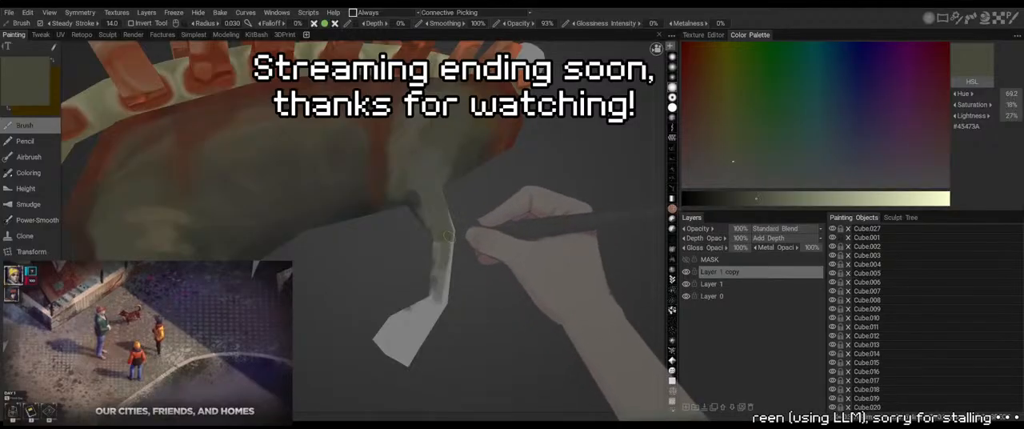
key(ctrl+z)
right_drag(397, 325, 422, 327)
drag(423, 326, 418, 327)
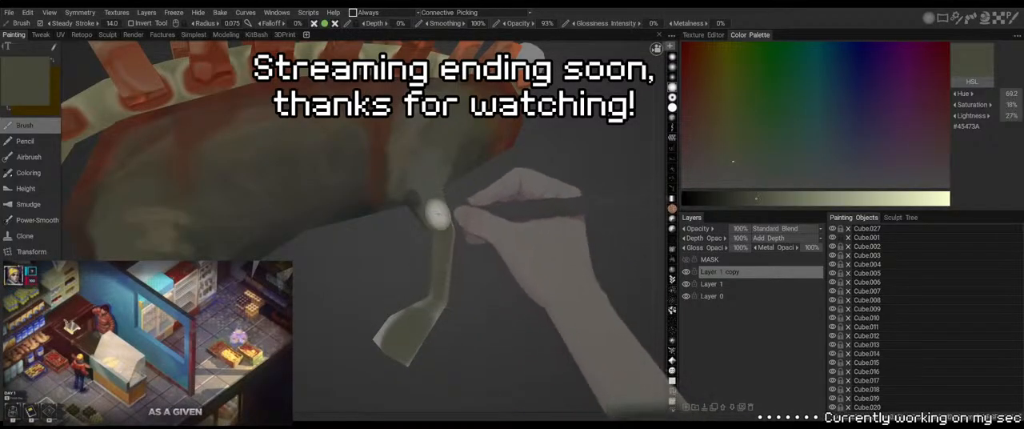
mouse_move(409, 324)
mouse_down()
mouse_move(387, 346)
mouse_move(416, 318)
mouse_up()
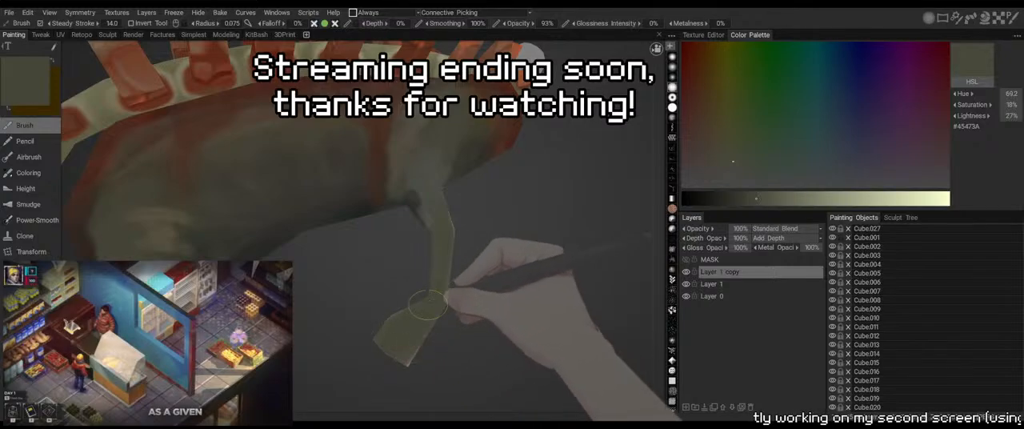
Shade the body's lower edge in front of the painted leg with sampled dark reddish browns #302629 and #2D2023, using brush radii of 0.029 and 0.039
mouse_move(466, 268)
alt+mouse_down()
mouse_move(522, 227)
mouse_move(75, 164)
alt+mouse_up()
key(v)
key(v)
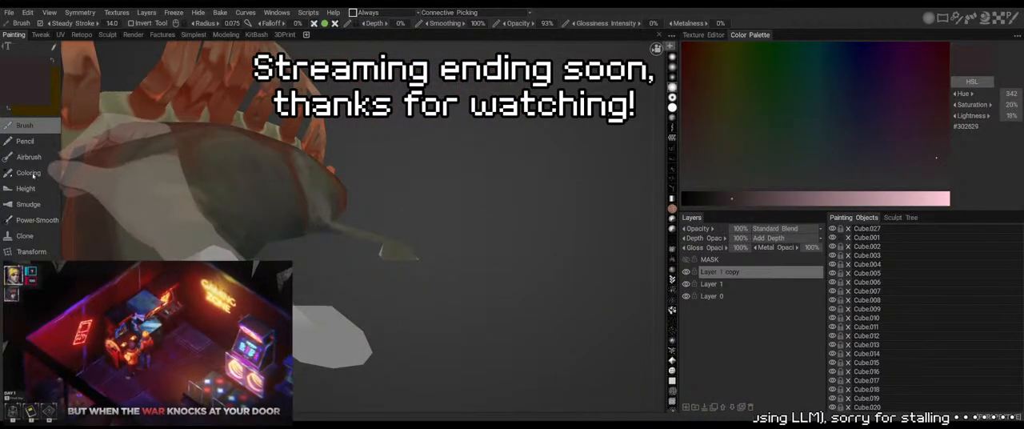
mouse_move(427, 176)
alt+mouse_down()
mouse_move(337, 144)
mouse_move(329, 150)
mouse_move(405, 280)
mouse_move(348, 261)
alt+mouse_up()
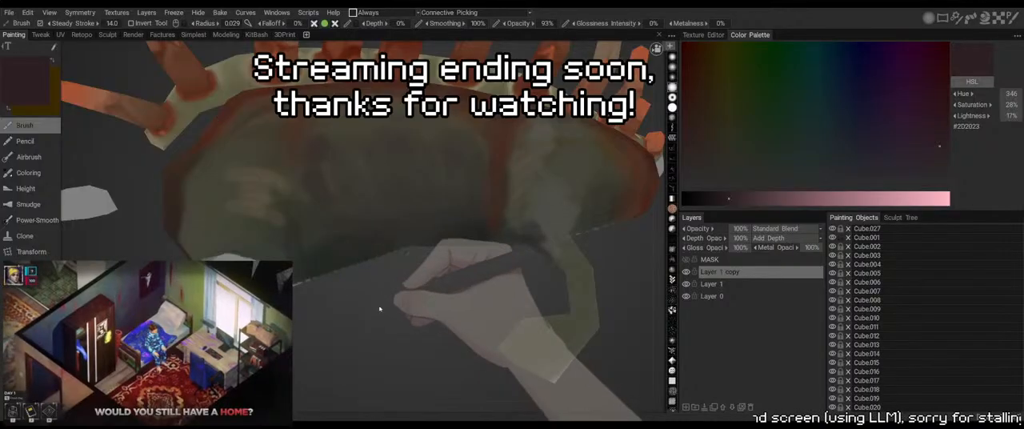
alt+drag(380, 308, 358, 240)
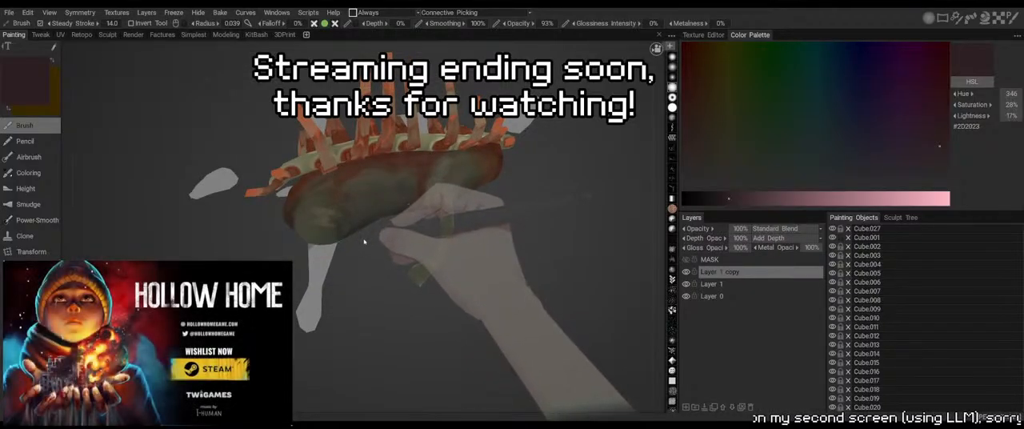
Paint sampled dark olive #2C2D24 over the lower flank and behind the painted leg, reducing the brush radius from 0.068 to 0.033
mouse_move(384, 277)
alt+mouse_down()
mouse_move(373, 230)
mouse_move(422, 233)
mouse_move(320, 231)
mouse_move(71, 183)
mouse_move(354, 227)
alt+mouse_up()
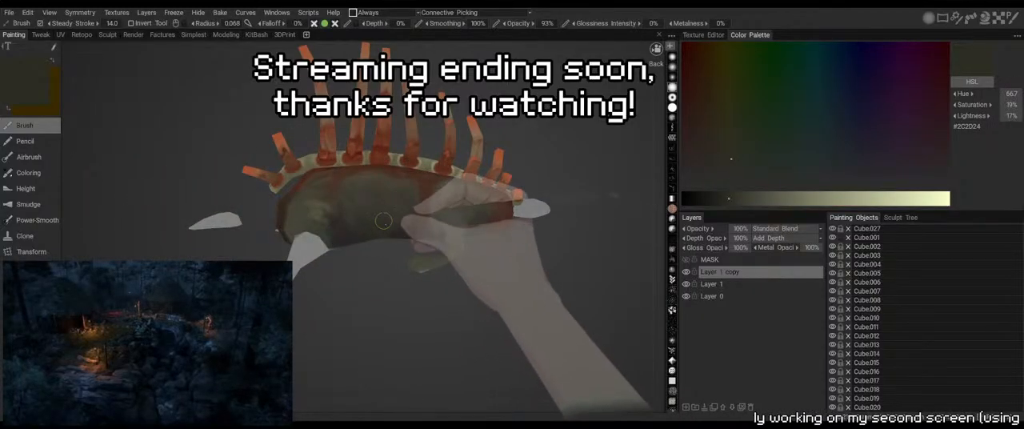
alt+drag(402, 208, 505, 245)
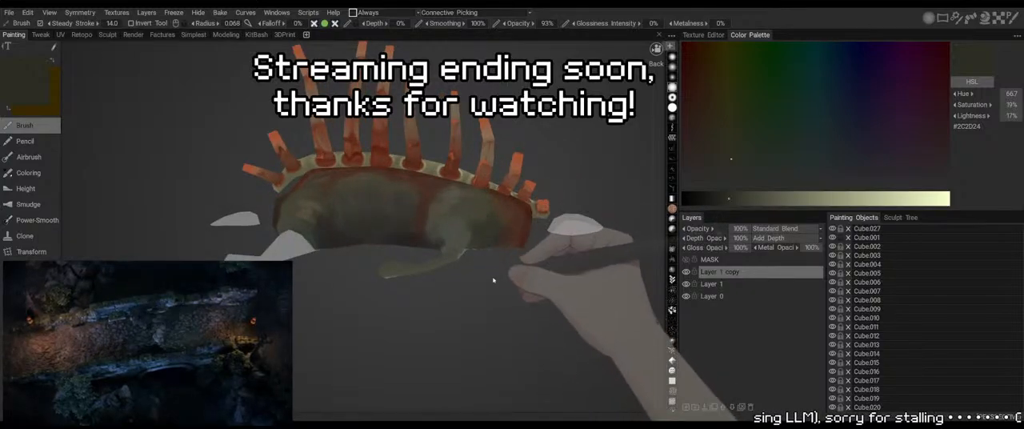
right_drag(480, 245, 470, 246)
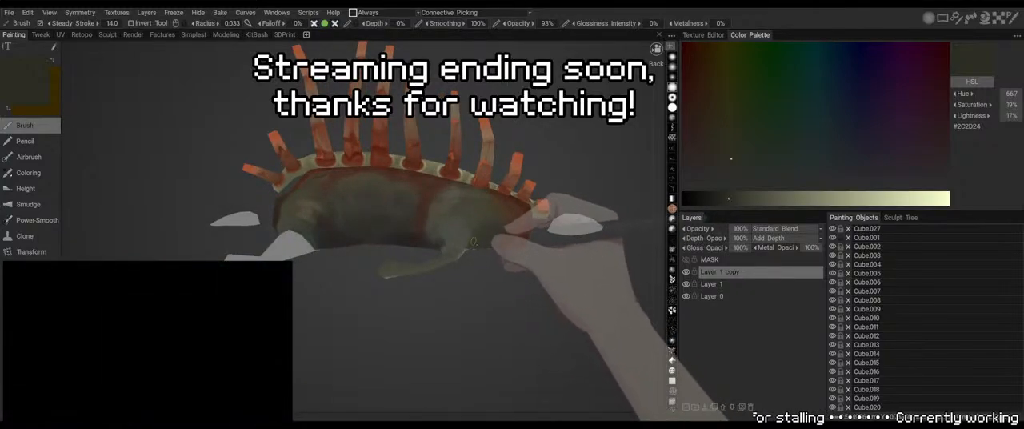
drag(474, 242, 498, 224)
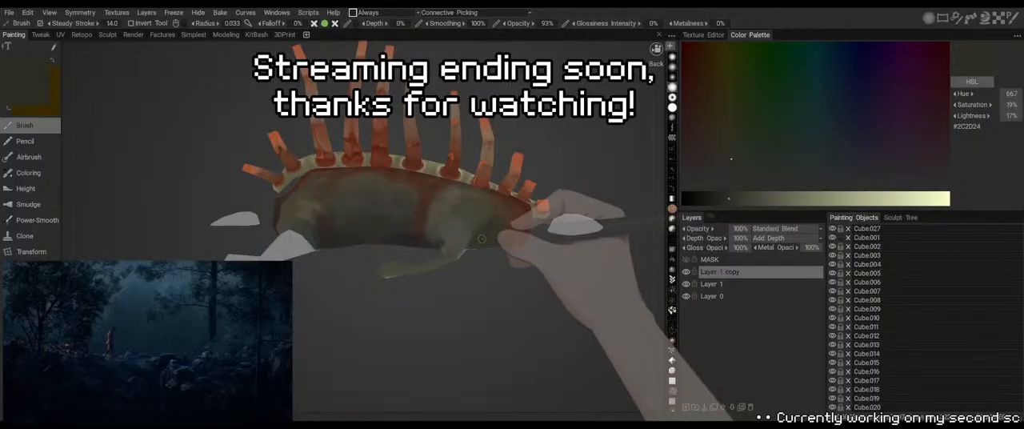
drag(472, 267, 460, 302)
Blend the flank around the top of the painted leg with sampled olives #42443A and #43423A and darks #2C2D2B and #2C2B28, reducing the brush radius to 0.027
key(v)
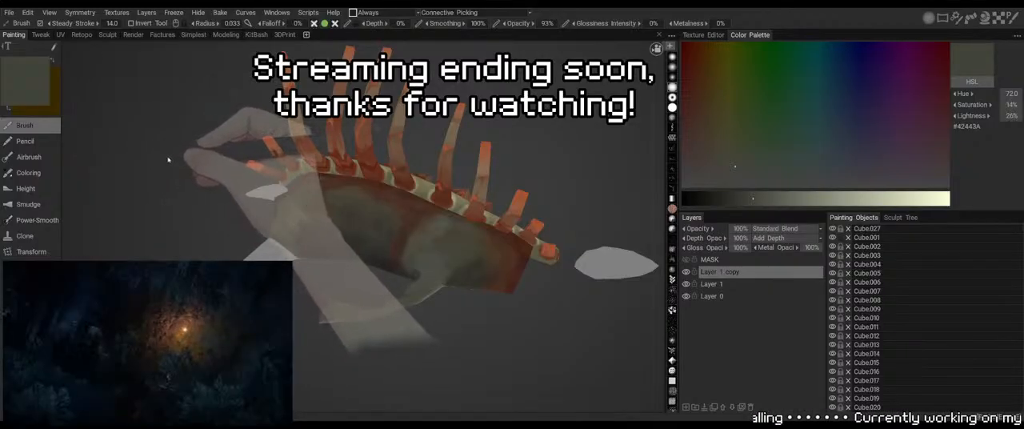
key(v)
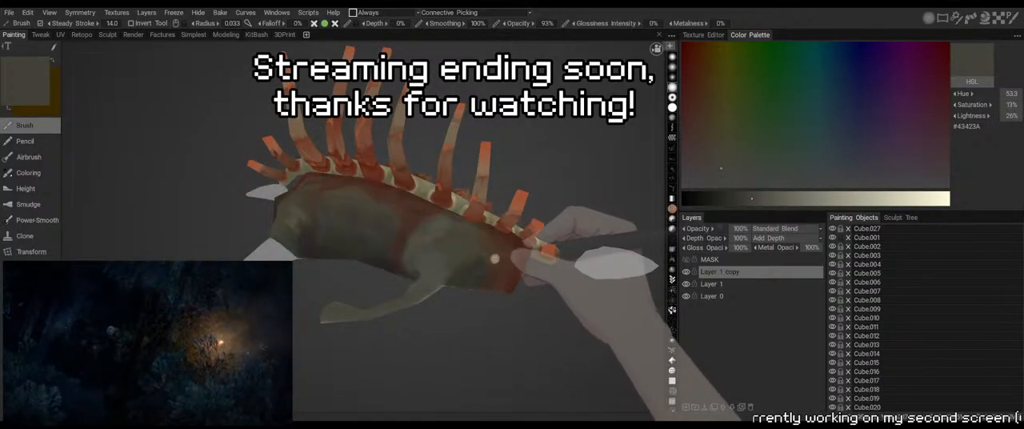
right_drag(472, 245, 468, 249)
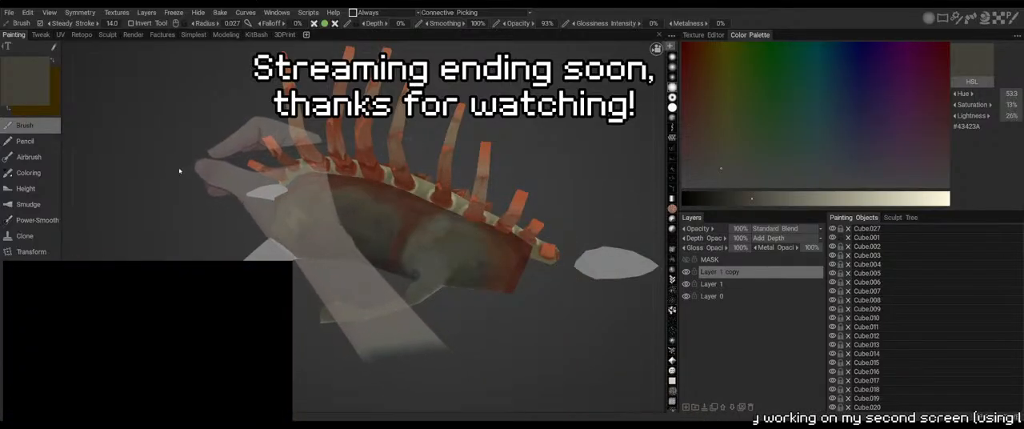
key(v)
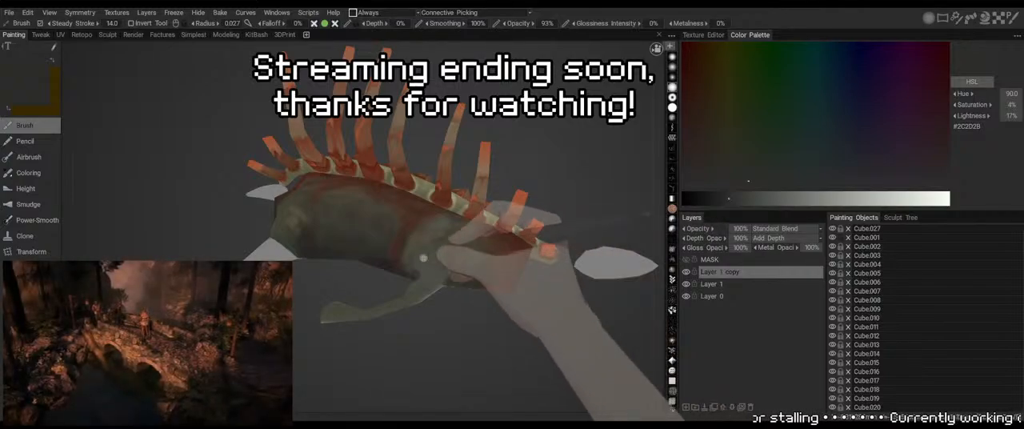
key(v)
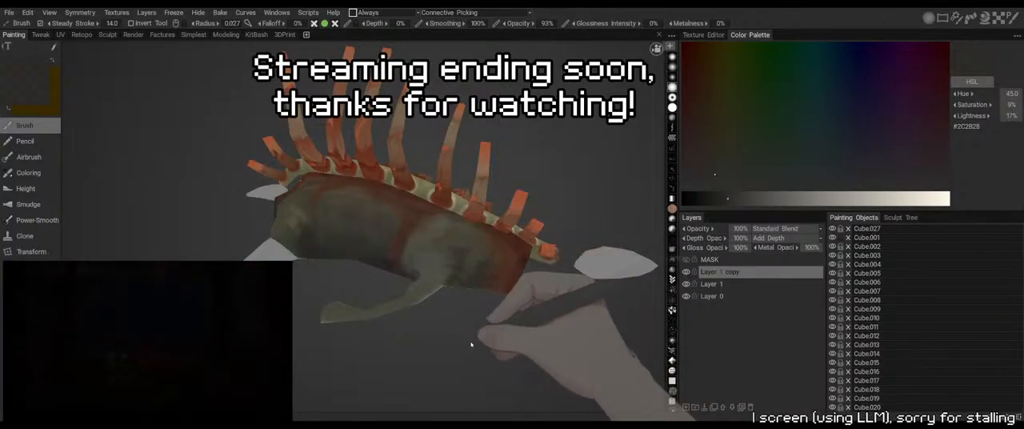
Shade the flank above the painted leg with sampled dark grey-green #303230 at a brush radius of 0.032
drag(471, 345, 478, 208)
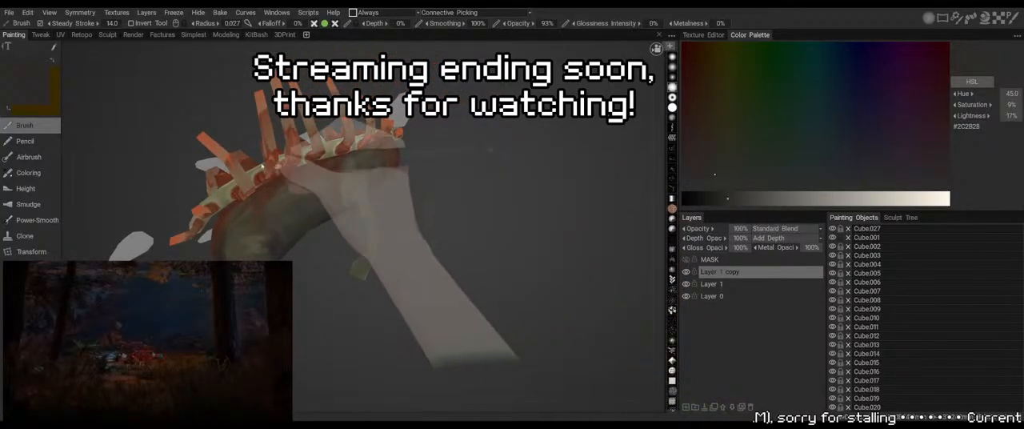
key(v)
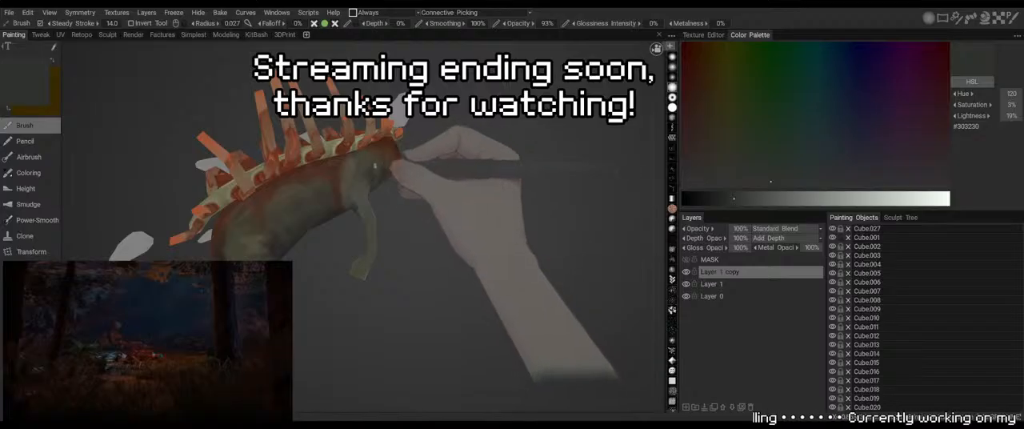
key(])
key(])
mouse_move(373, 160)
mouse_down()
mouse_move(391, 180)
mouse_move(368, 159)
mouse_up()
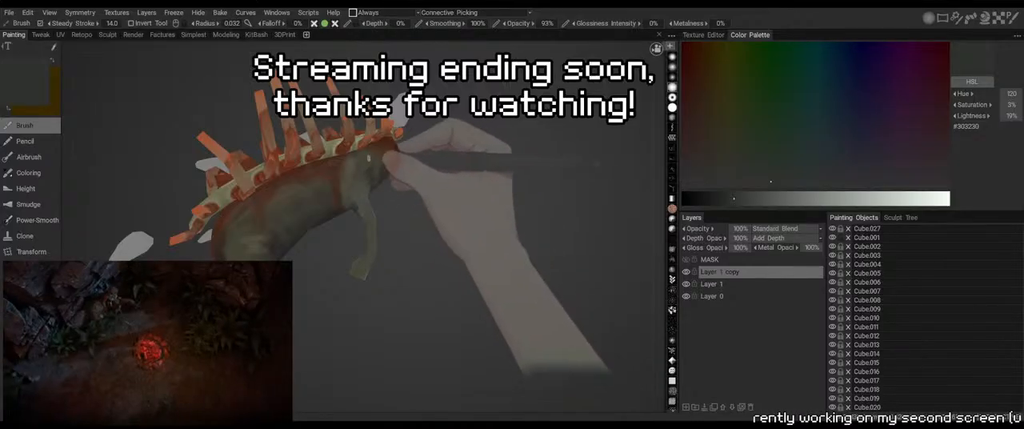
drag(227, 199, 234, 209)
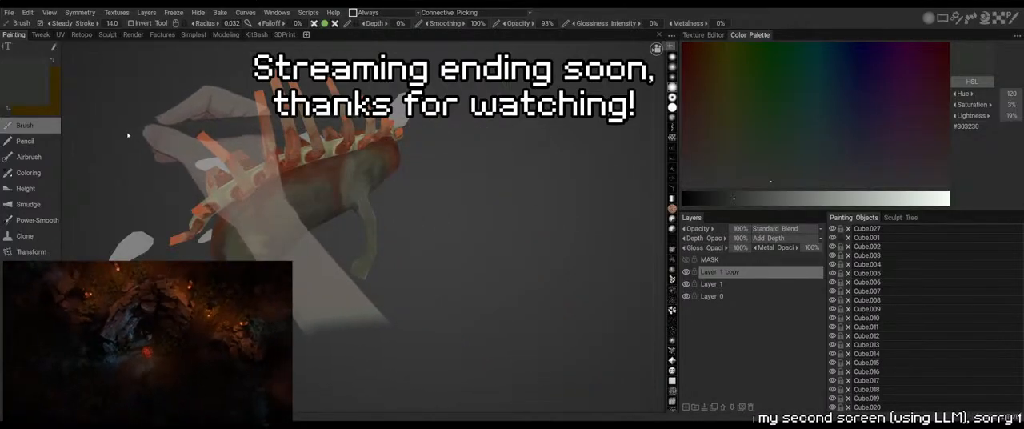
Add lighter strokes of sampled olive beige #535146 on the body's end behind the painted leg at a brush radius of 0.032
key(v)
drag(445, 173, 474, 186)
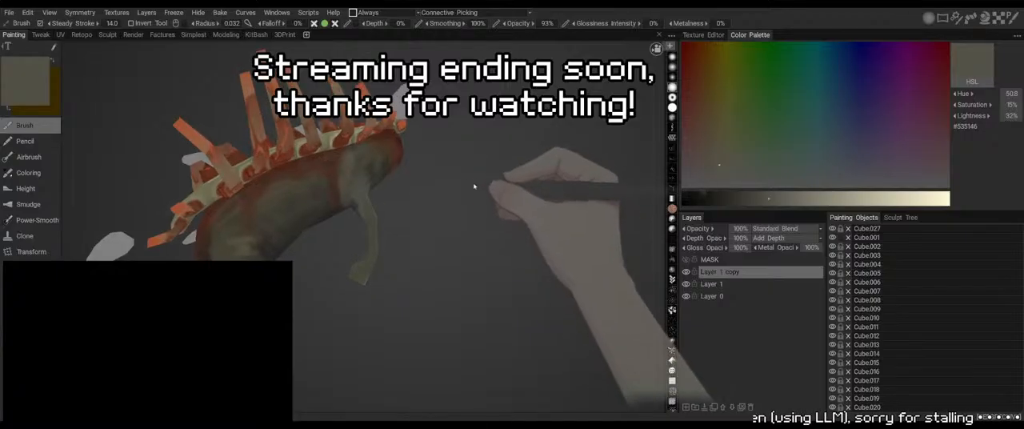
right_drag(474, 185, 471, 151)
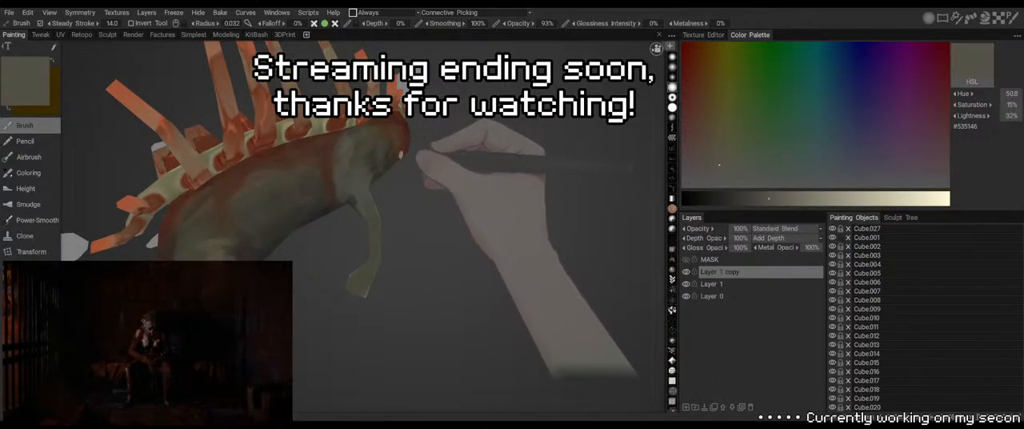
mouse_move(418, 163)
mouse_down()
mouse_move(397, 153)
mouse_move(427, 151)
mouse_up()
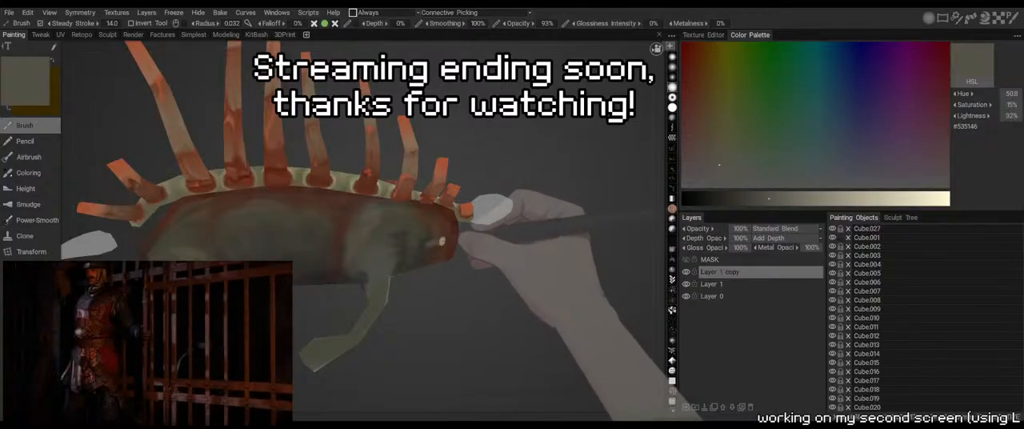